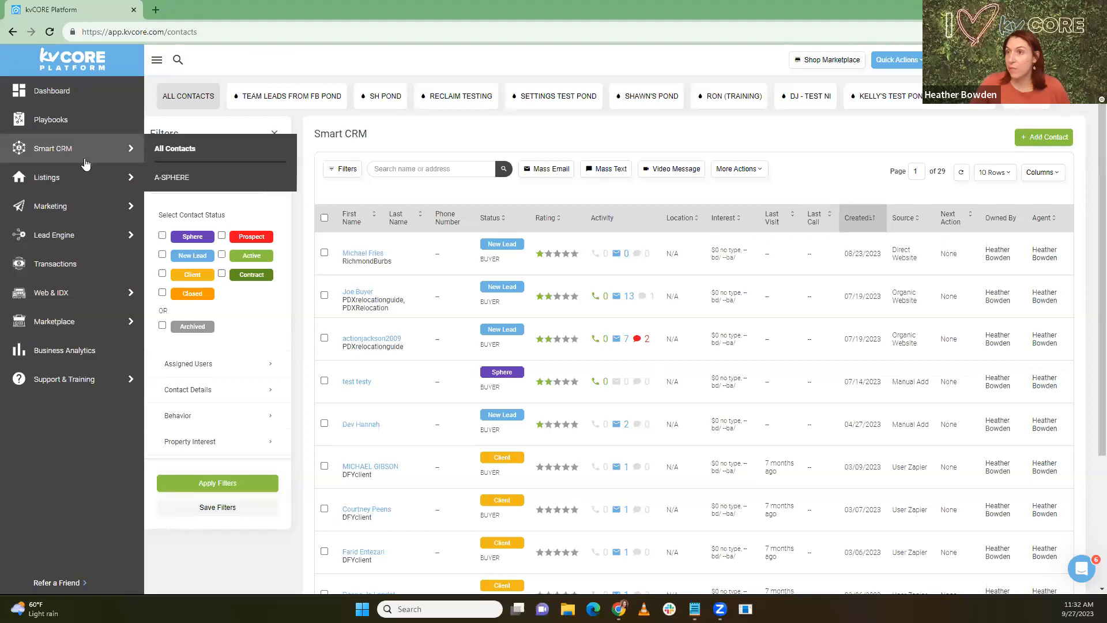
Step: Open the full list of Lead Engine tools
mouse_move(75, 234)
click(213, 233)
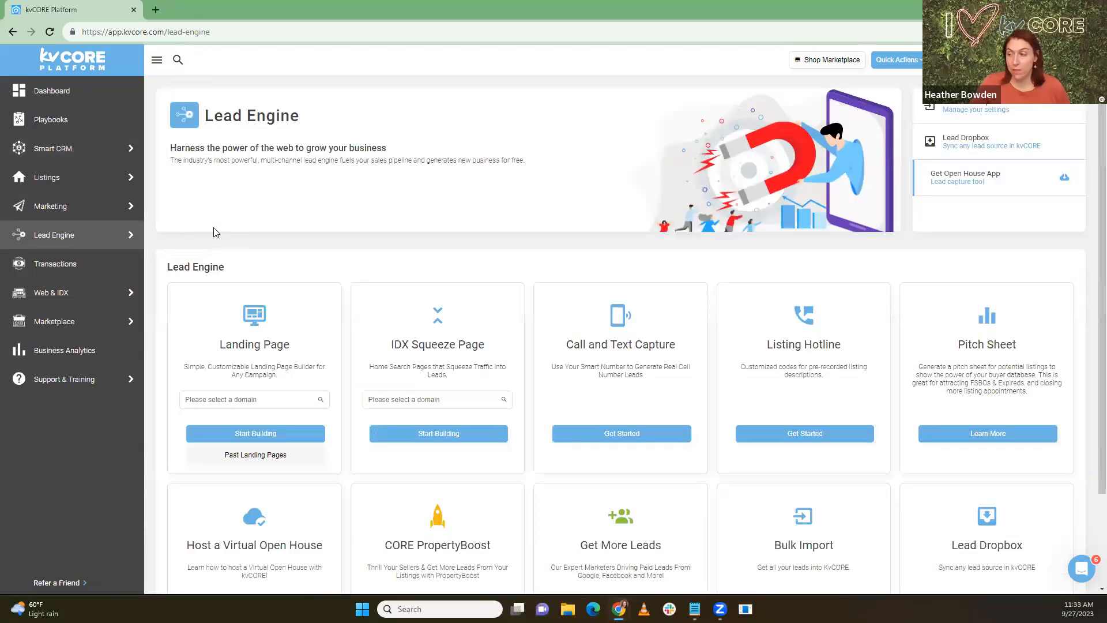
scroll(356, 216, down, 1)
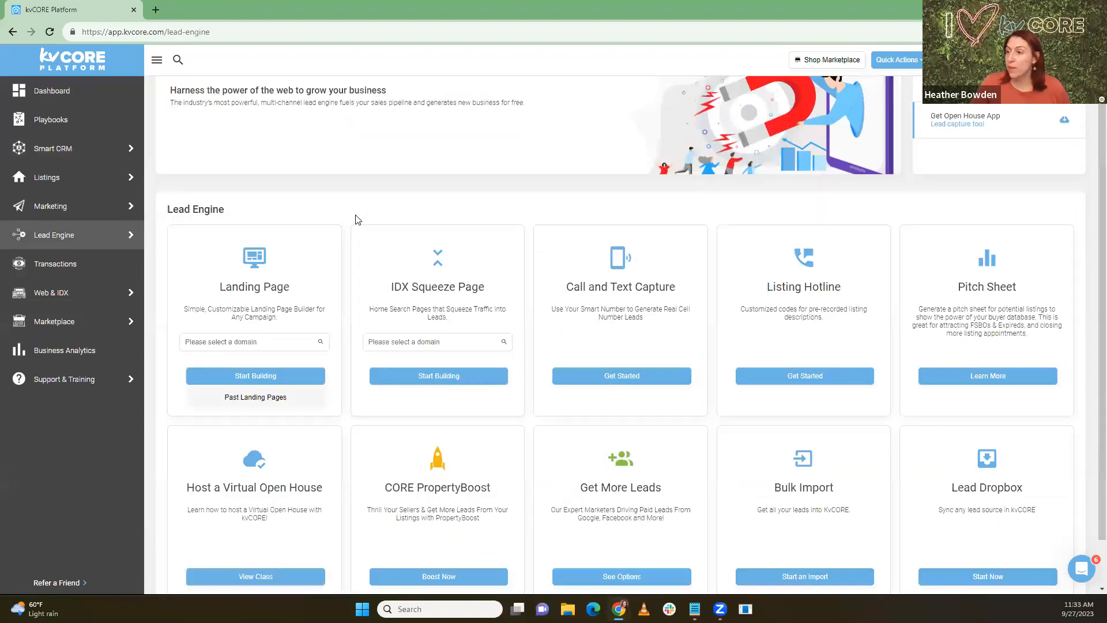
scroll(356, 216, up, 1)
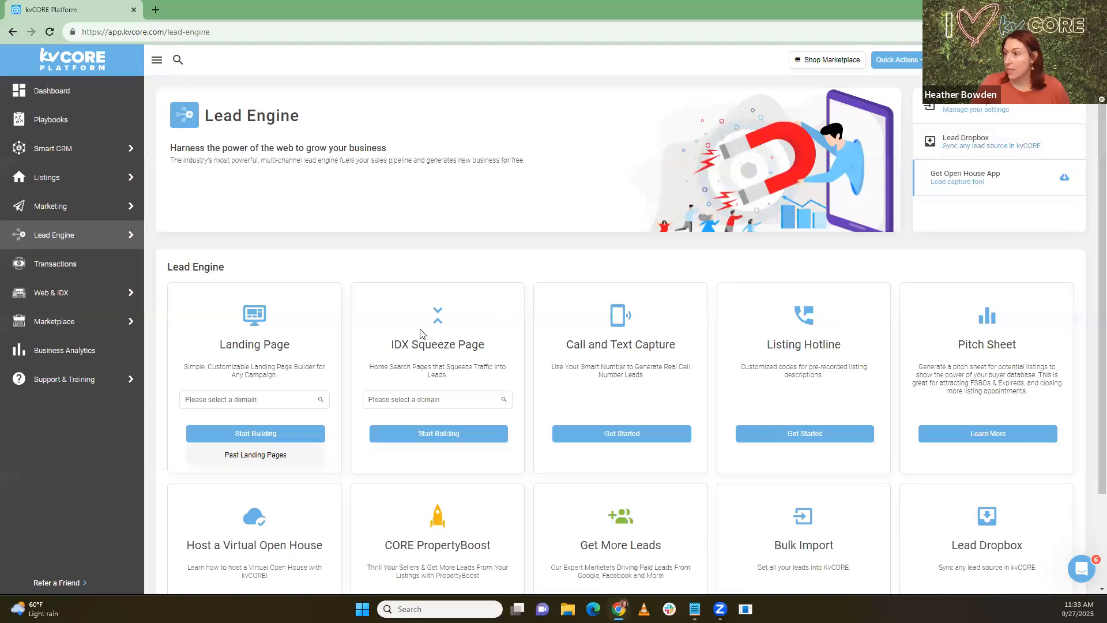
Step: Open Bulk Import and scroll to its Let us handle it and Do It Yourself options
click(955, 111)
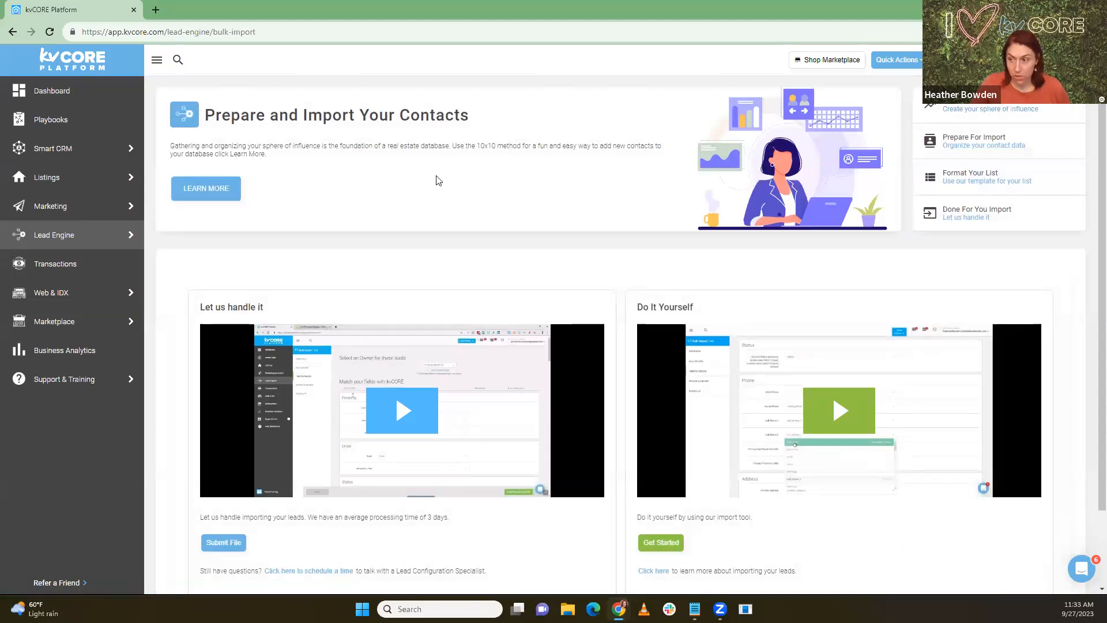
scroll(437, 178, down, 2)
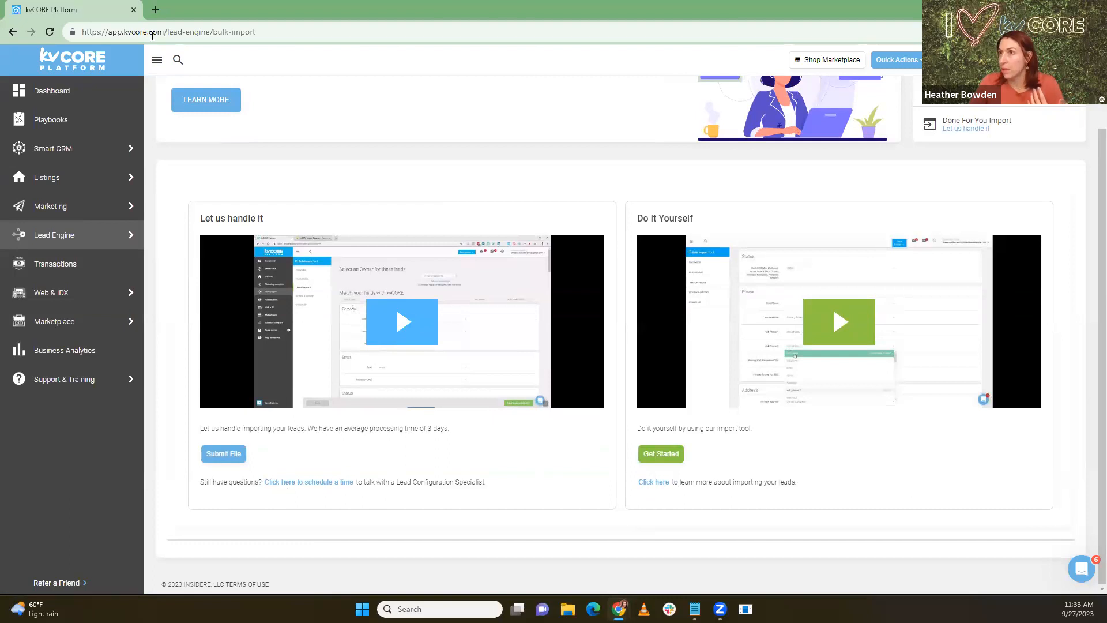
click(156, 10)
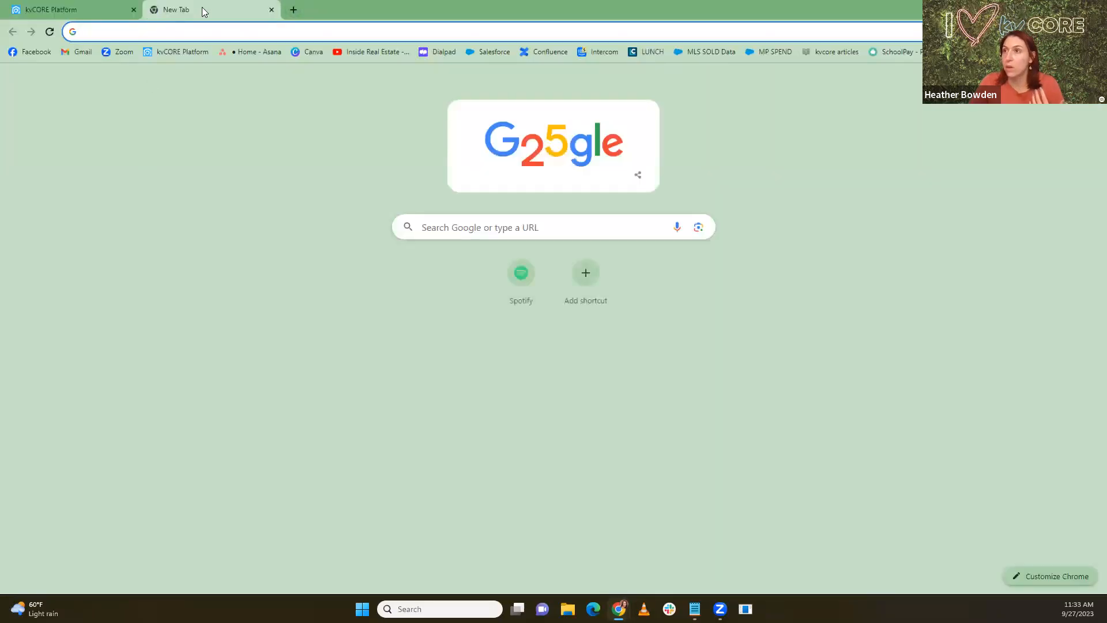
key(ctrl+w)
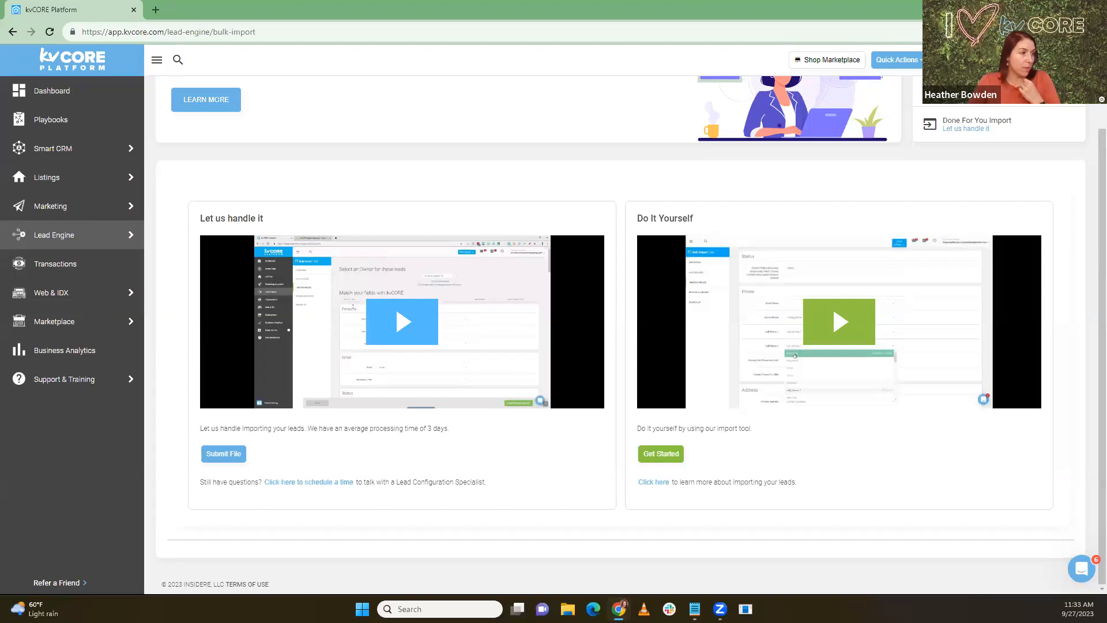
Step: Open the importing-contacts help article and launch the kvCORE Lead Import Template - USA Format
click(656, 488)
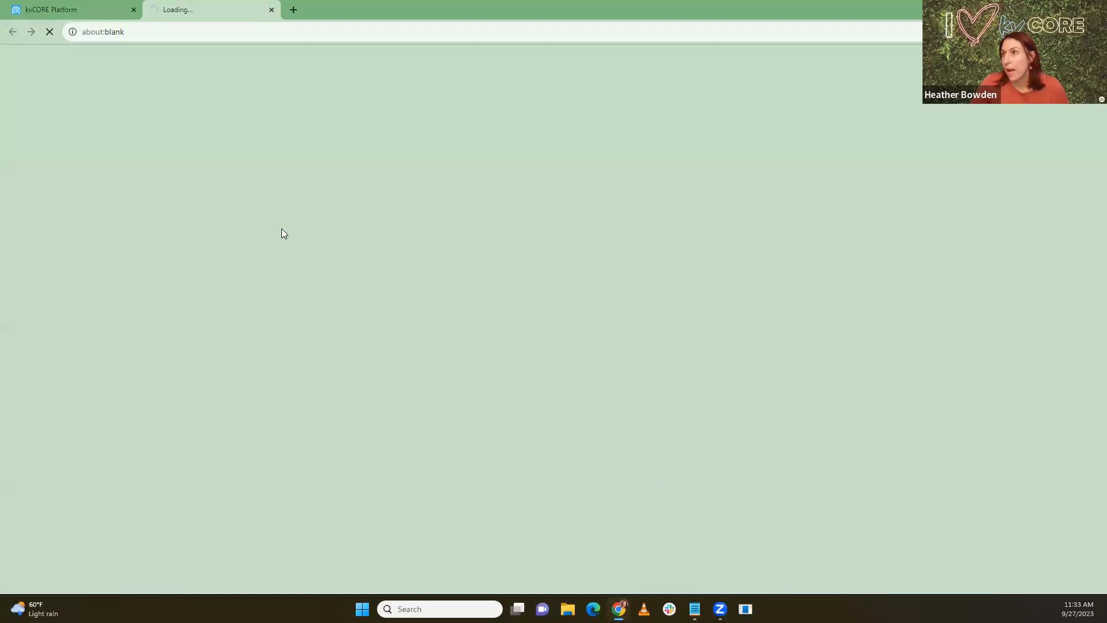
scroll(424, 273, down, 6)
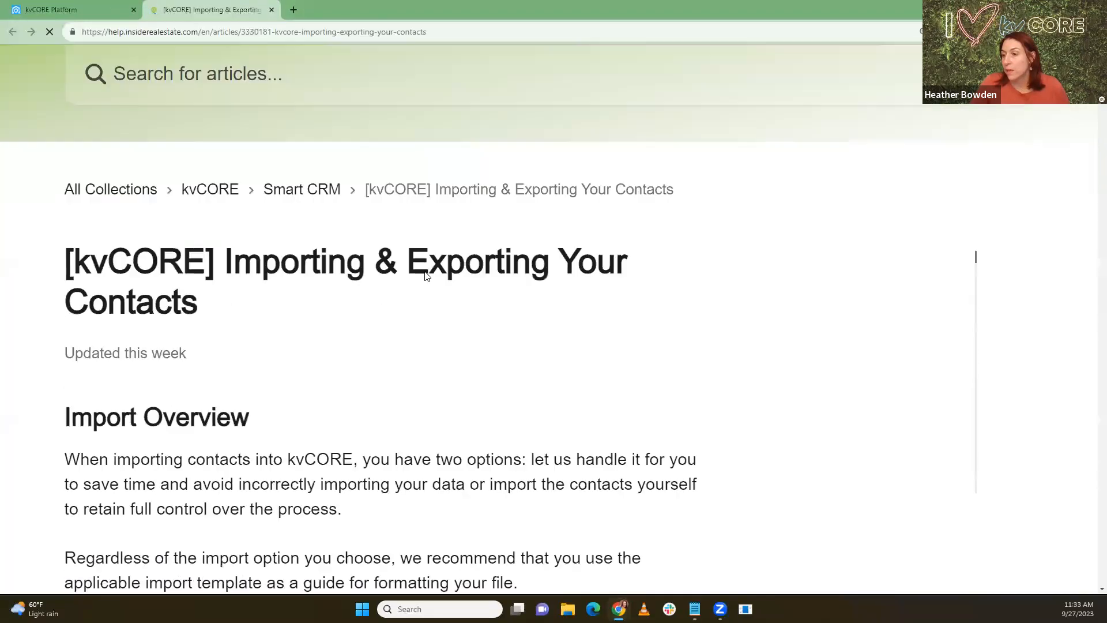
scroll(424, 277, down, 5)
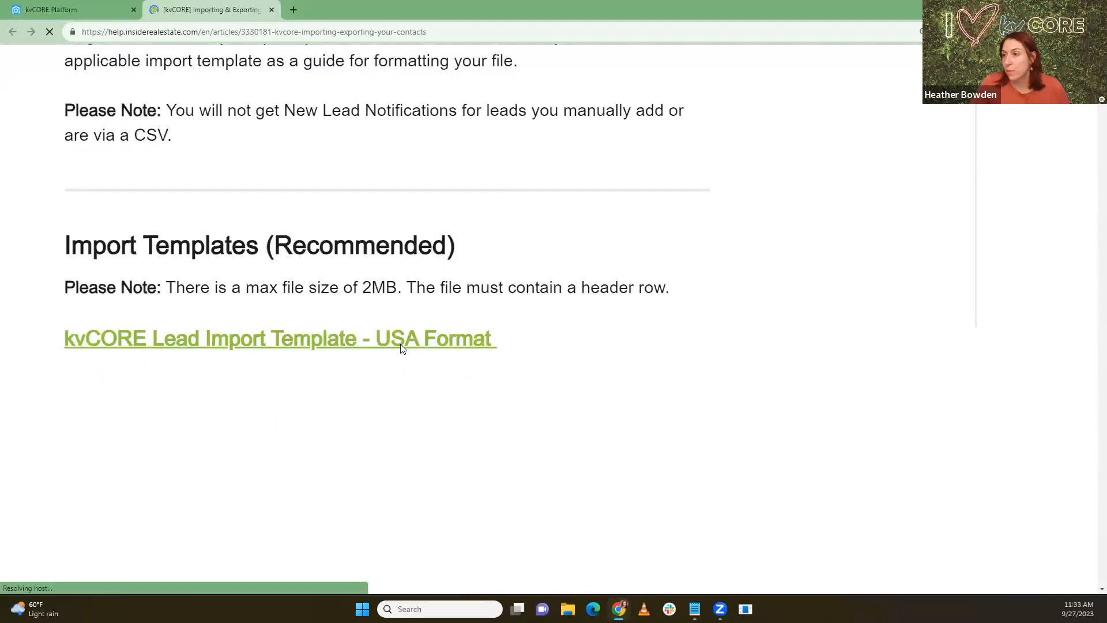
scroll(312, 330, down, 7)
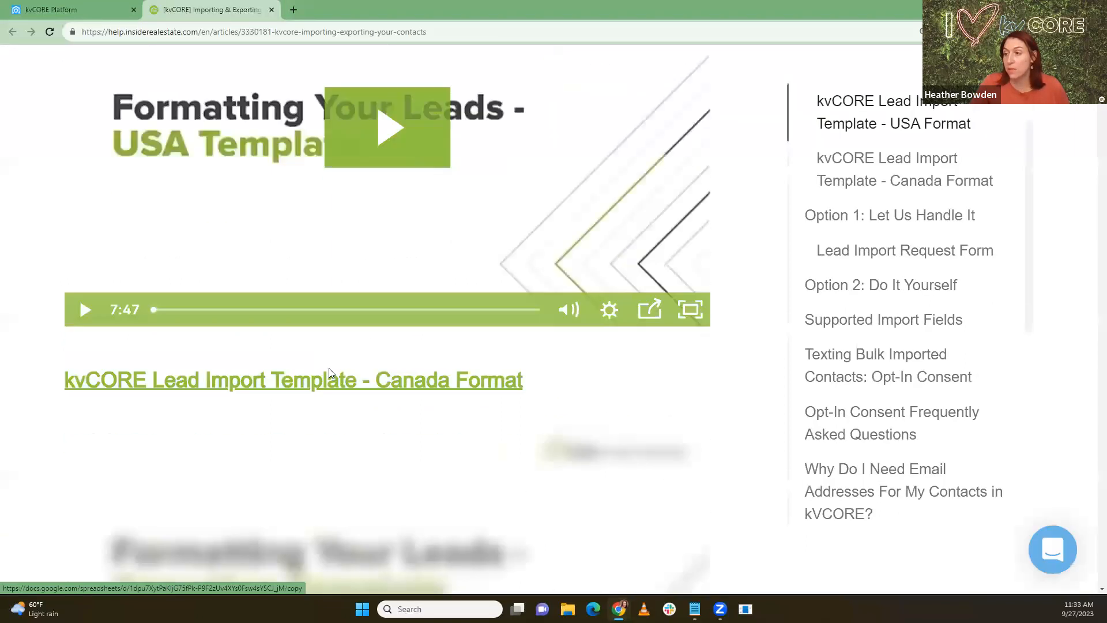
scroll(327, 220, up, 5)
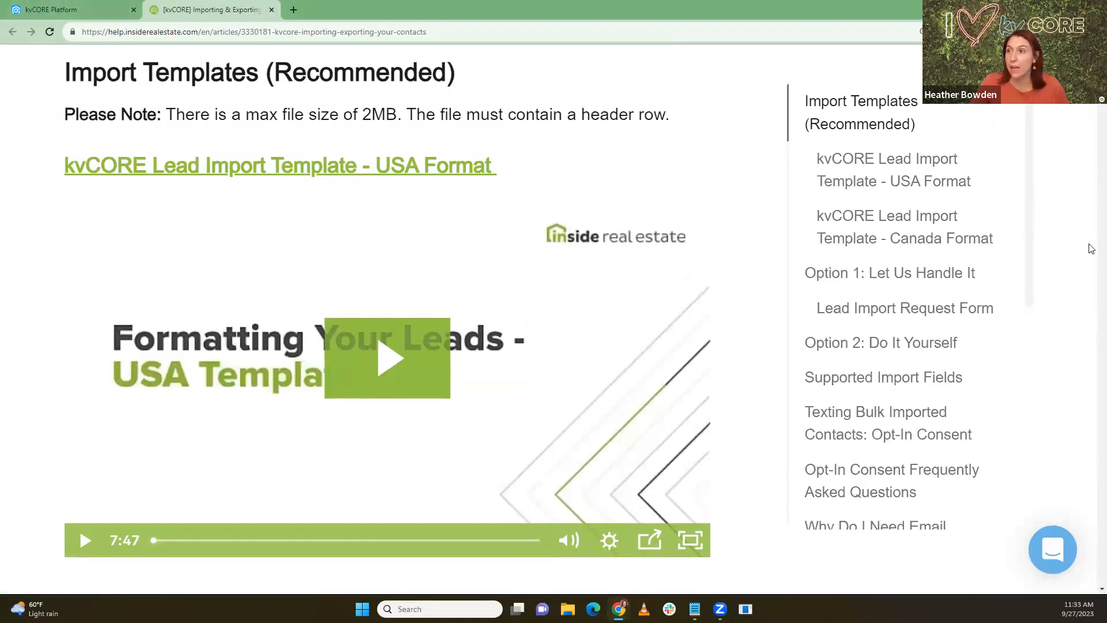
click(348, 166)
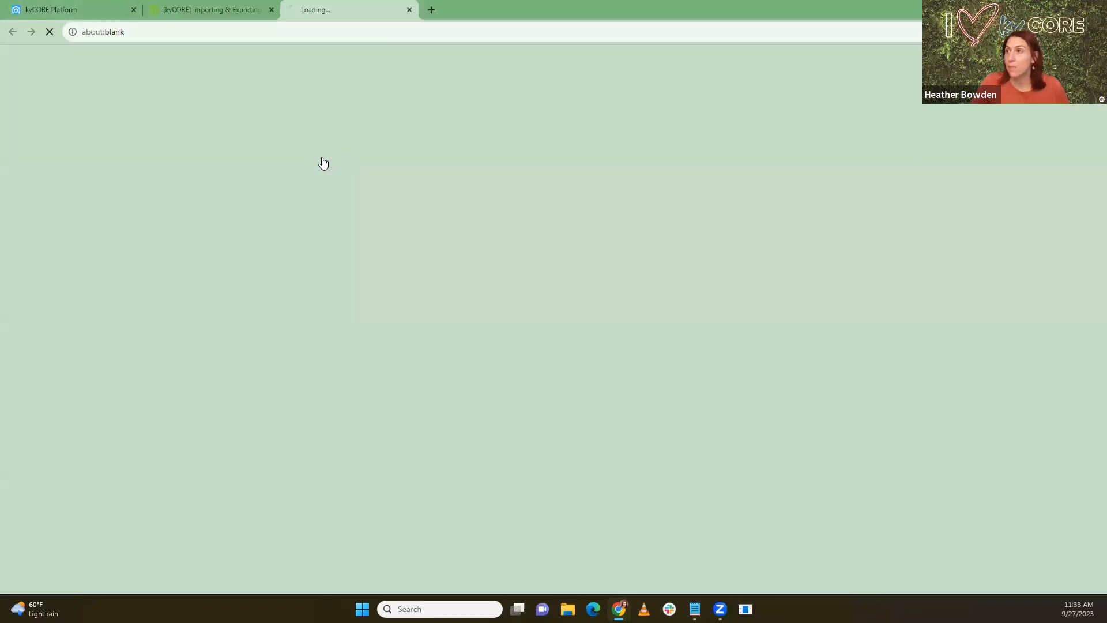
Step: Make a personal copy of the template and view its Commonly Used Fields sheet
click(350, 304)
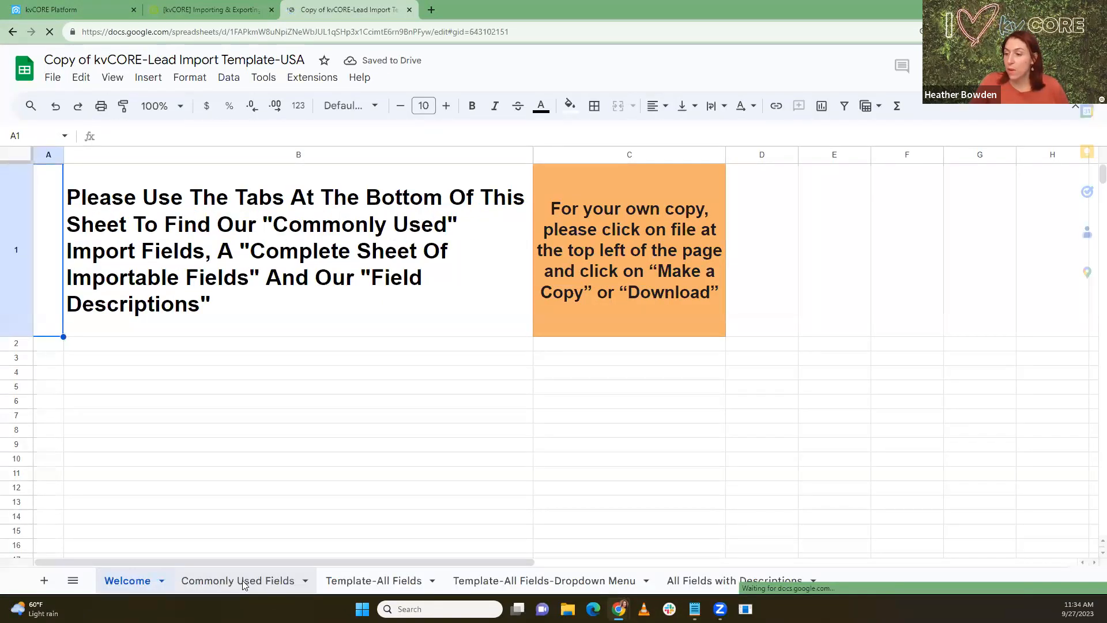
click(242, 582)
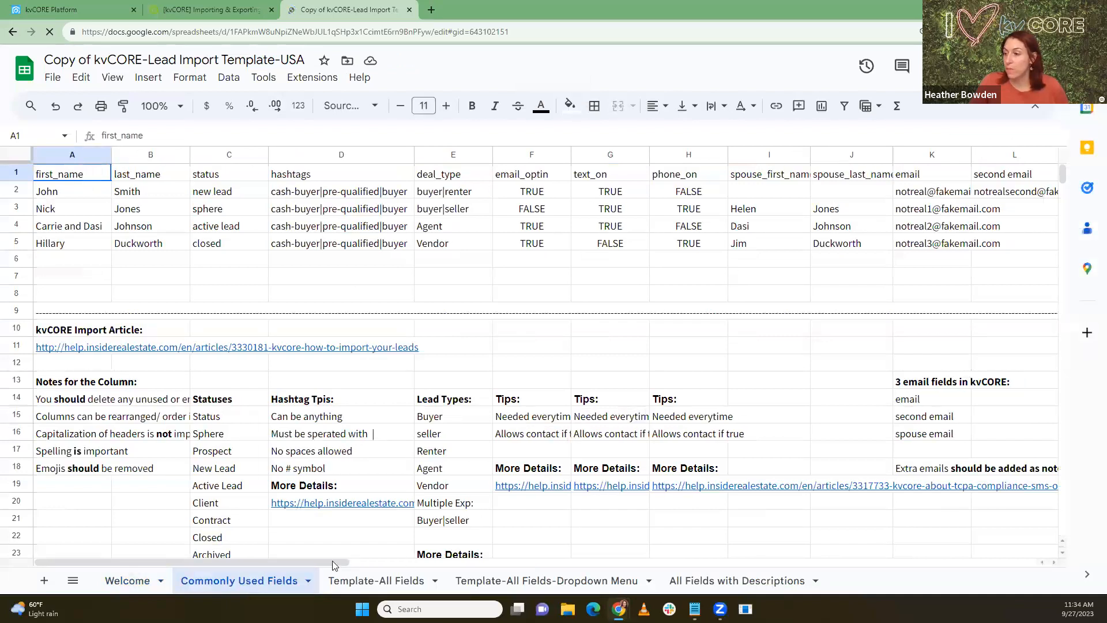
drag(331, 568, 847, 575)
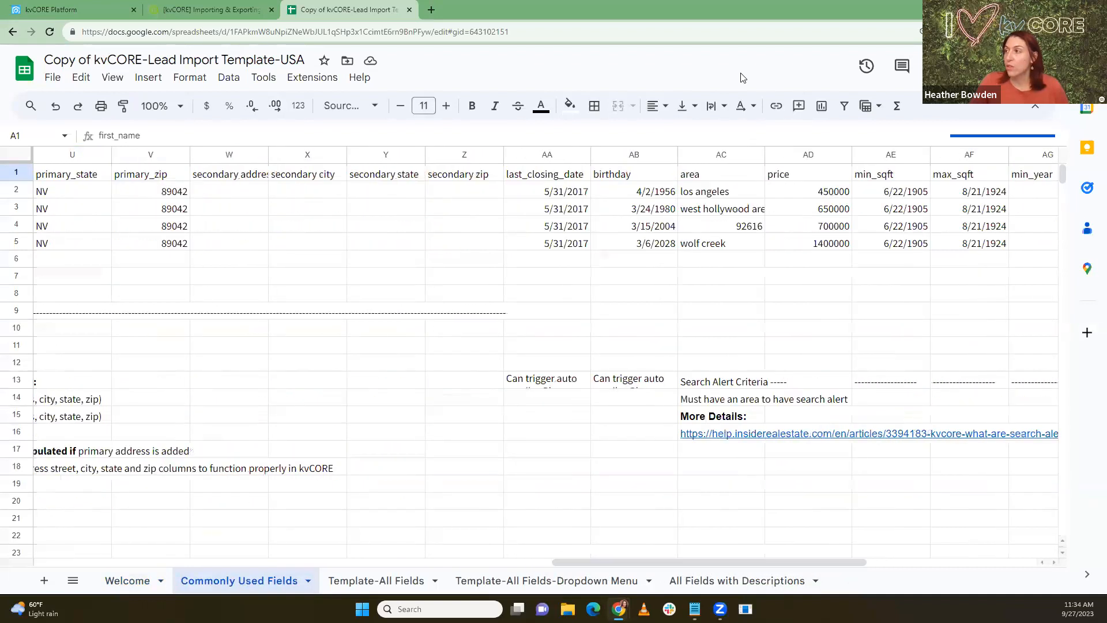
Step: Select the area and price columns AC:AD, then only the area column AC
click(722, 155)
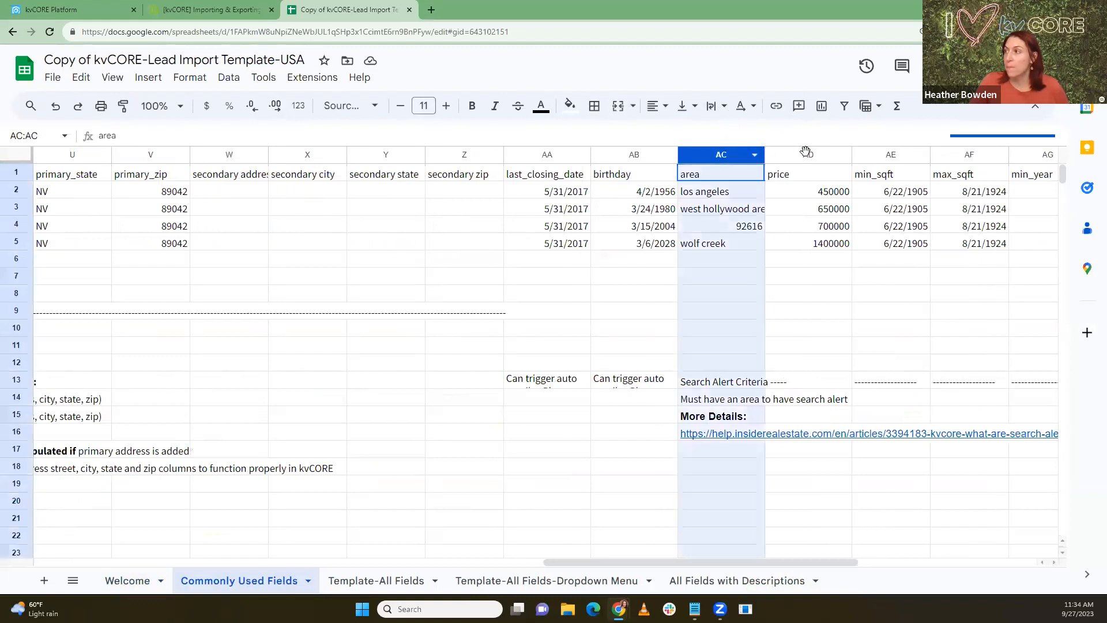
shift+click(806, 152)
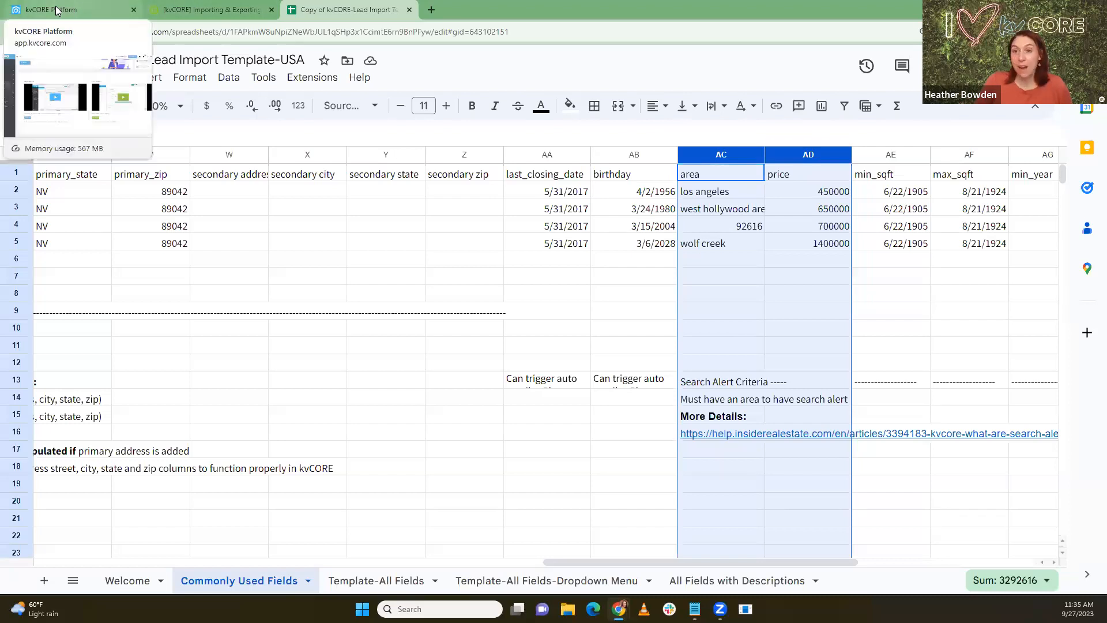
click(712, 297)
click(696, 155)
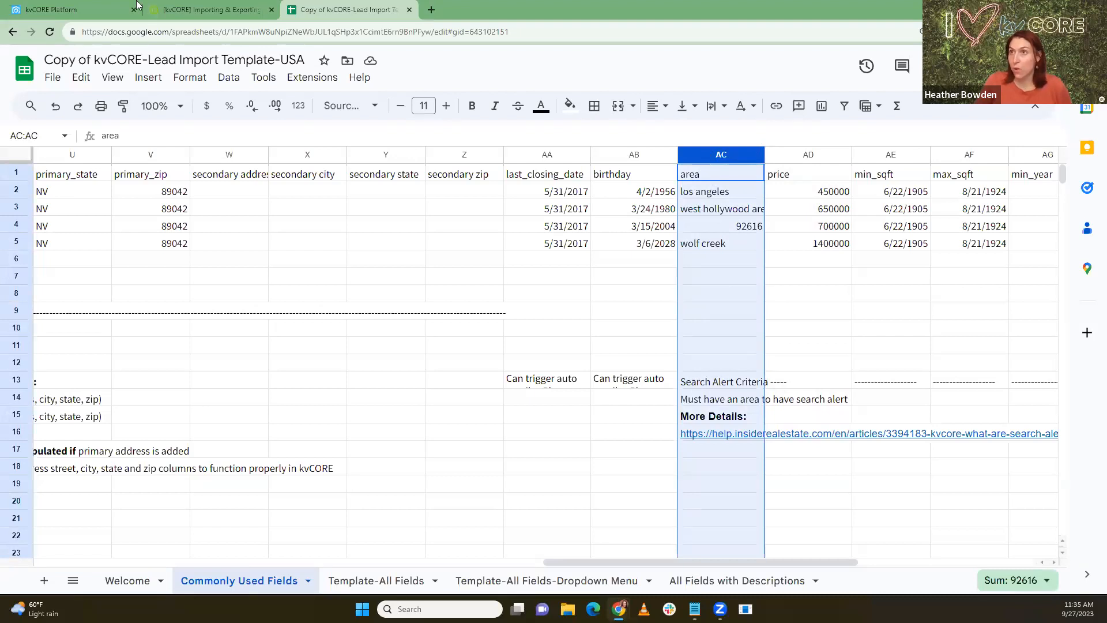
click(80, 7)
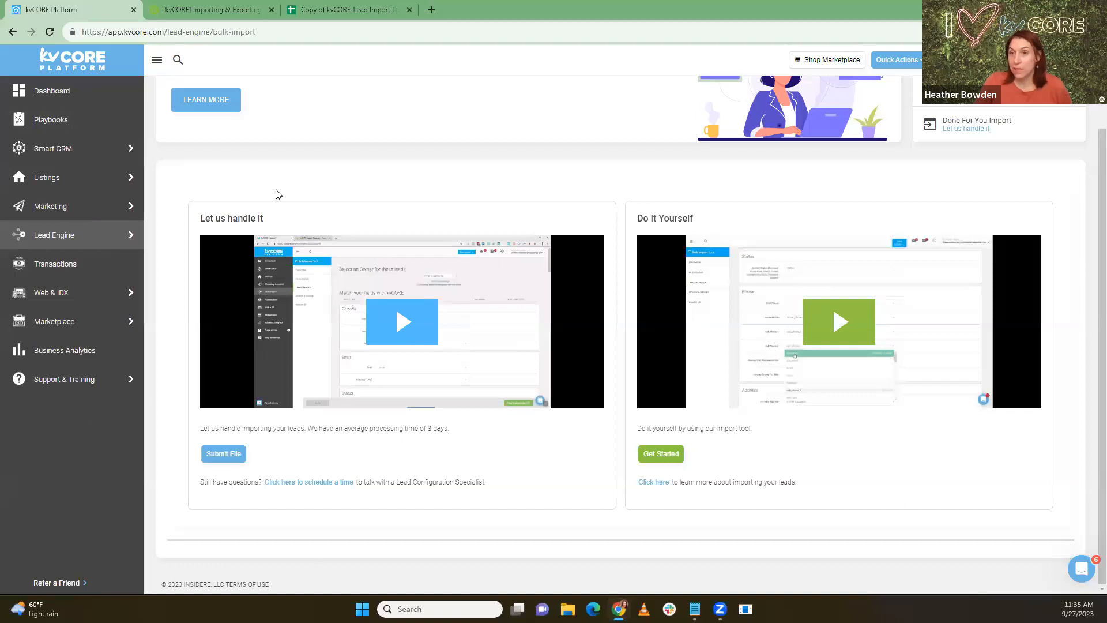
Step: Open the done-for-you import request form and scroll down to its questions
click(223, 455)
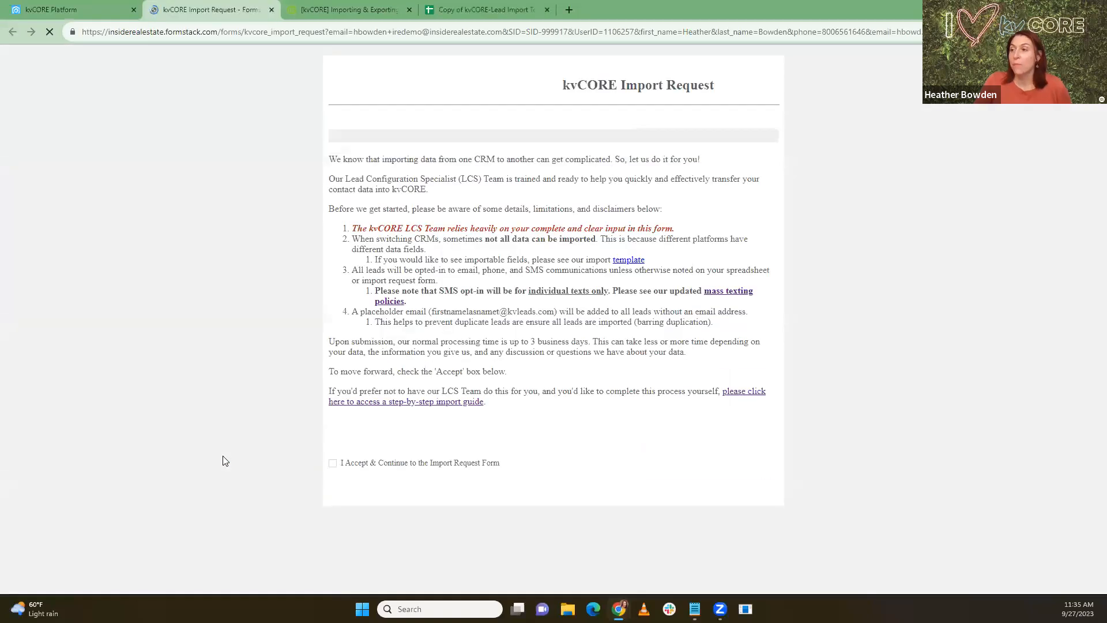
click(333, 507)
click(764, 548)
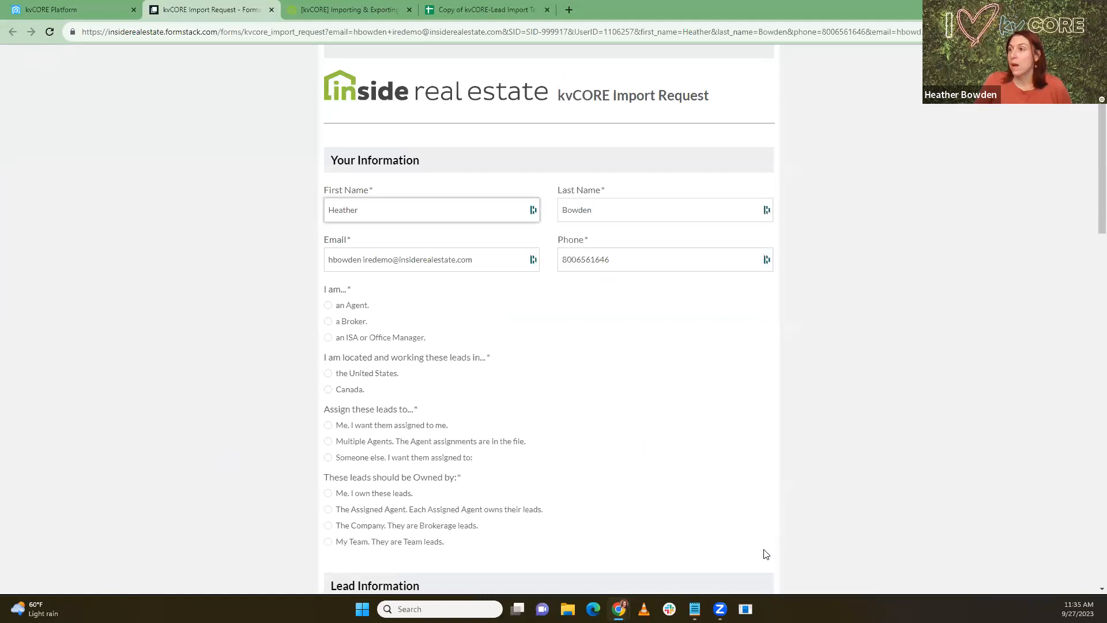
scroll(434, 270, down, 1)
scroll(433, 269, down, 1)
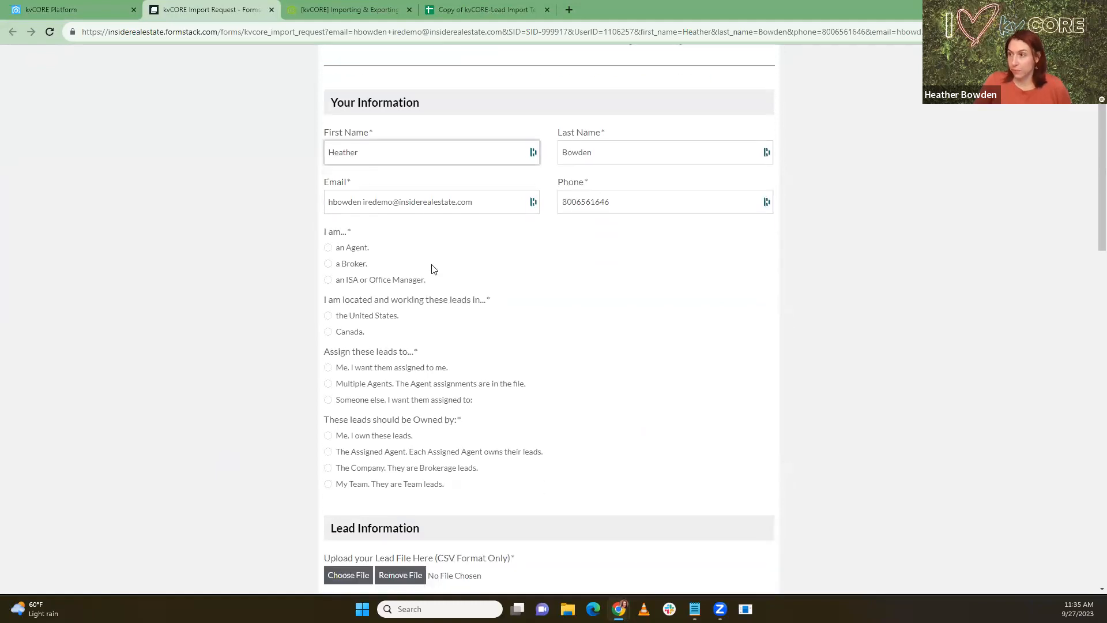
scroll(434, 269, down, 4)
scroll(433, 269, up, 3)
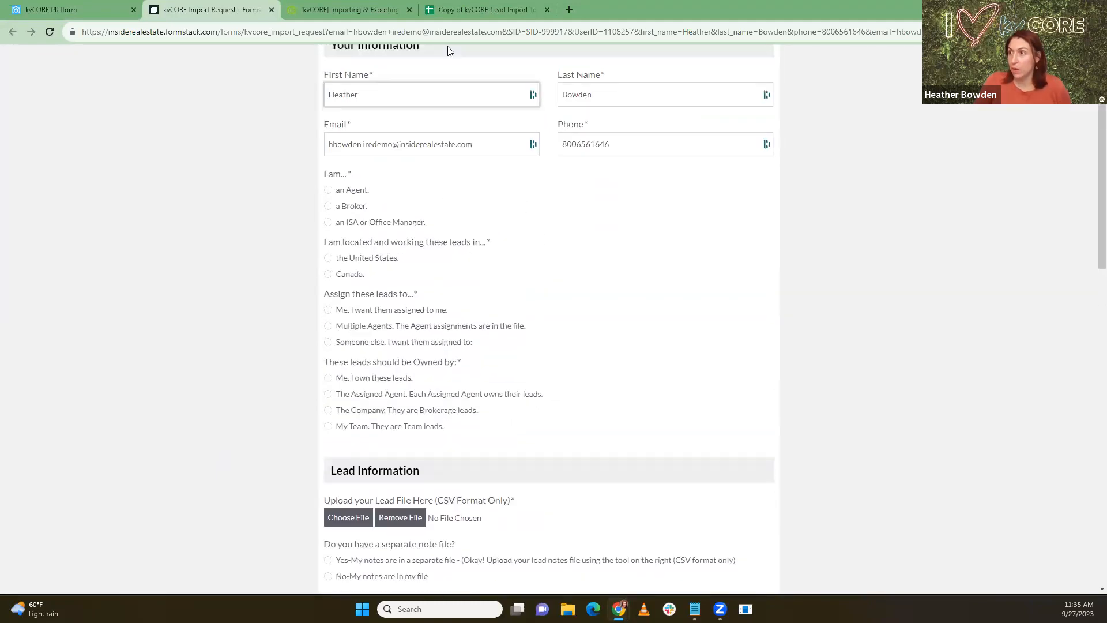
scroll(590, 334, down, 1)
scroll(591, 334, down, 5)
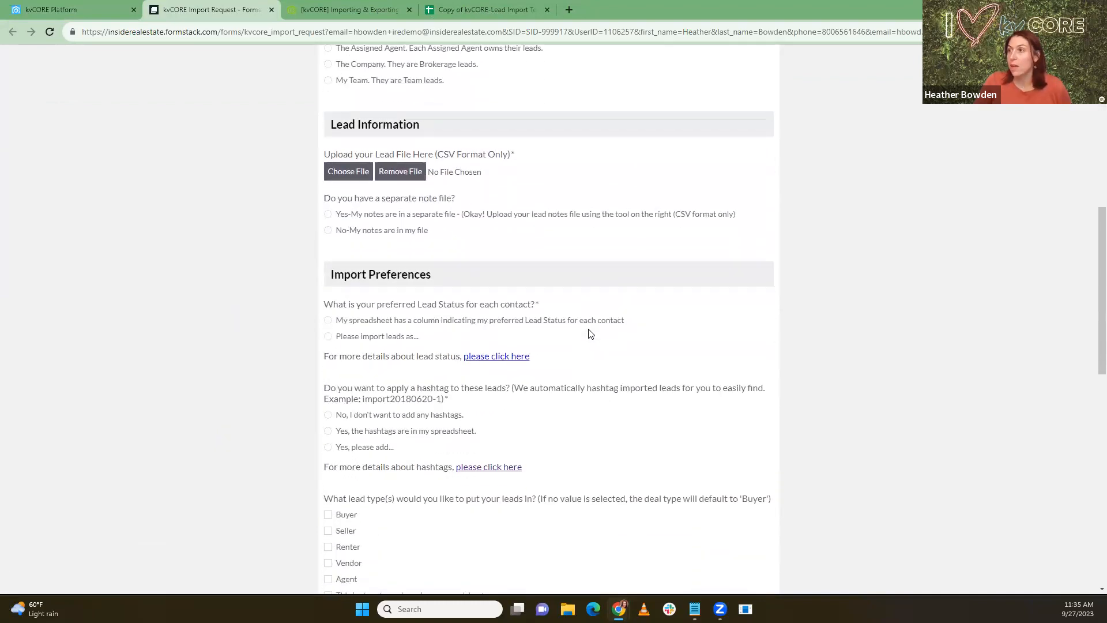
scroll(590, 334, down, 4)
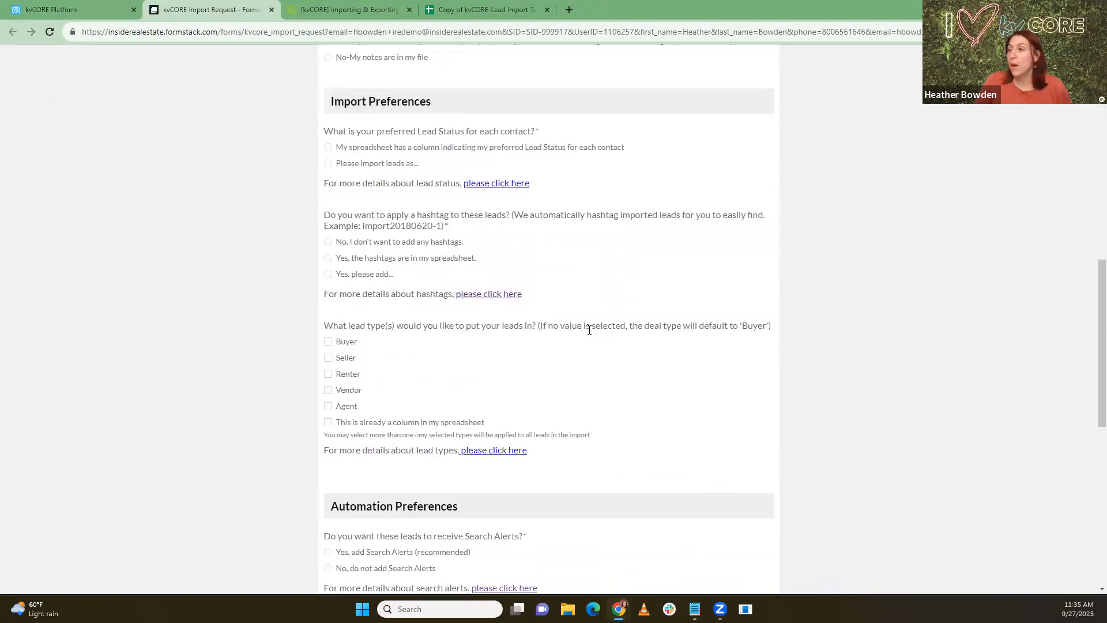
scroll(589, 330, down, 5)
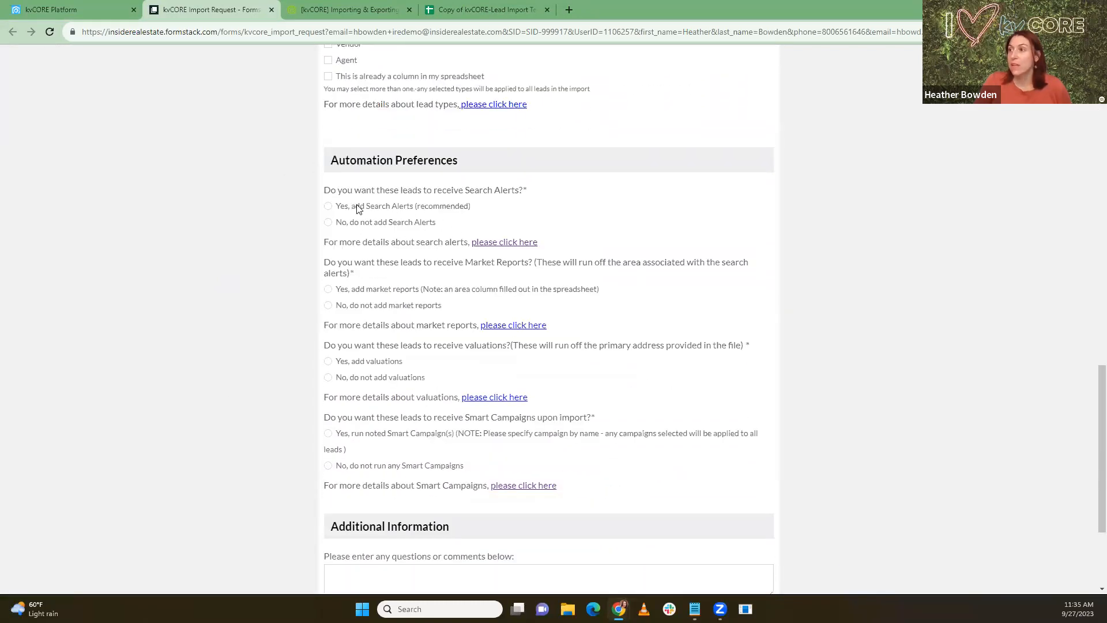
Step: Answer Yes to adding Search Alerts and Market Reports, noting the primary-address valuations question
drag(329, 190, 536, 197)
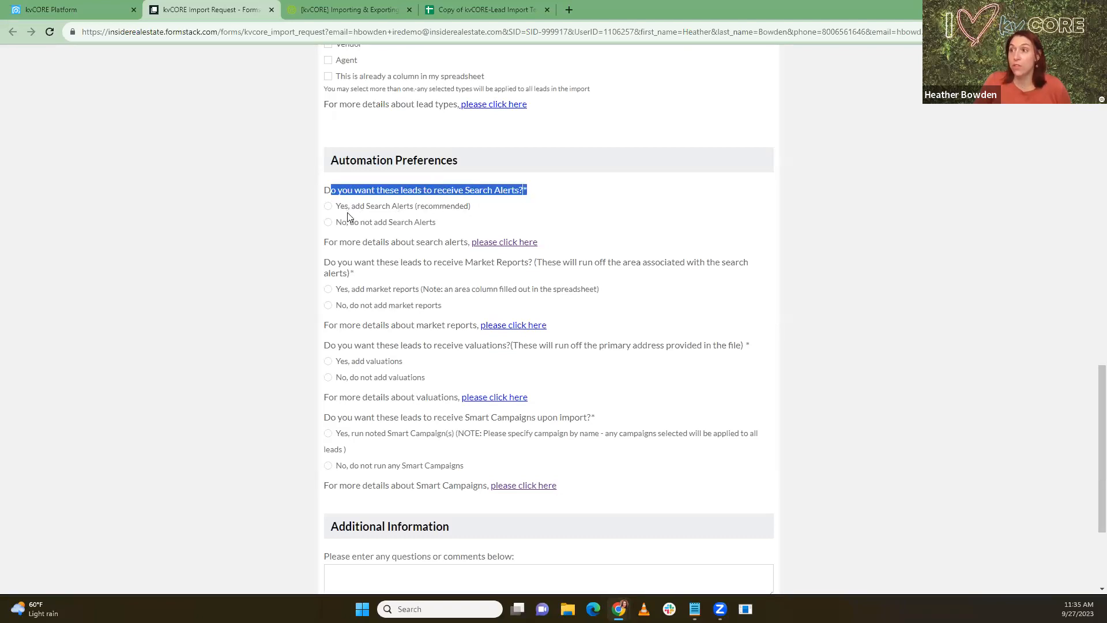
click(329, 207)
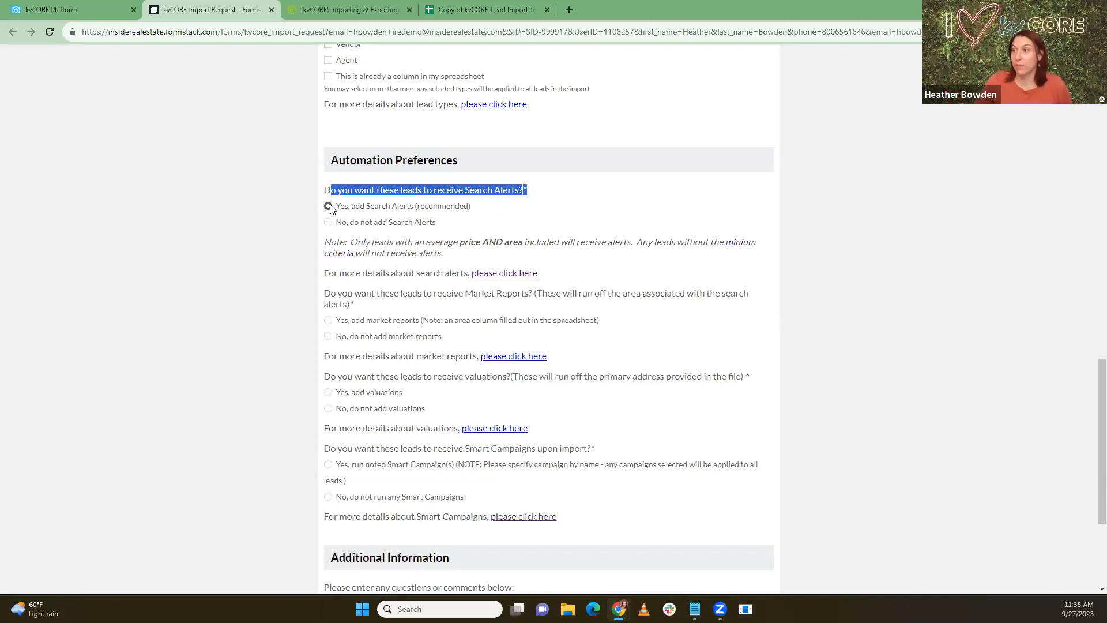
drag(390, 295, 529, 297)
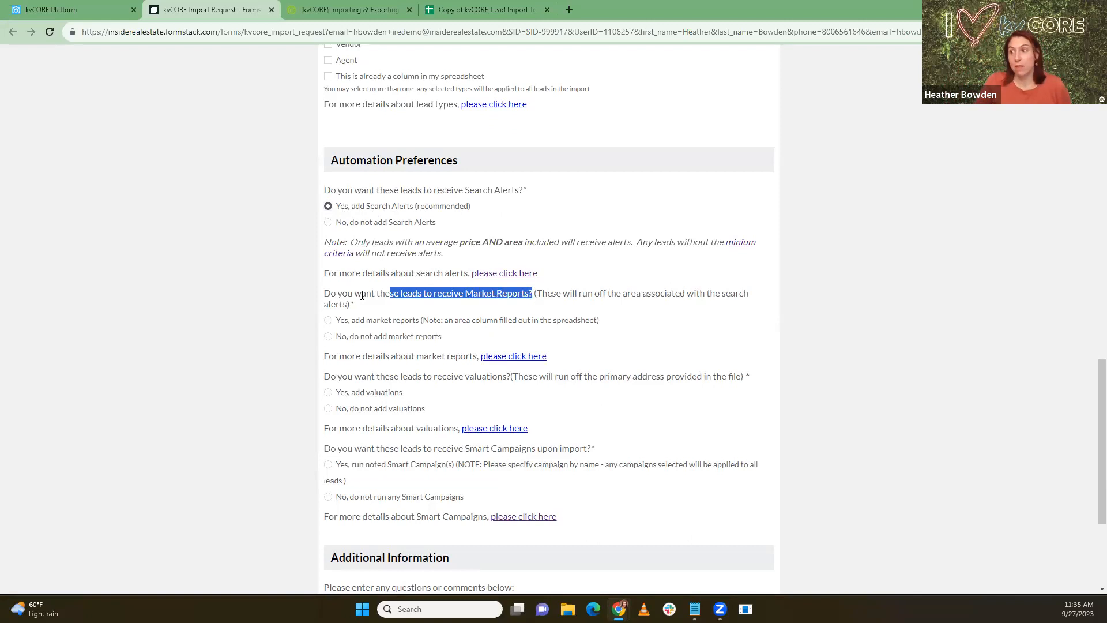
click(328, 321)
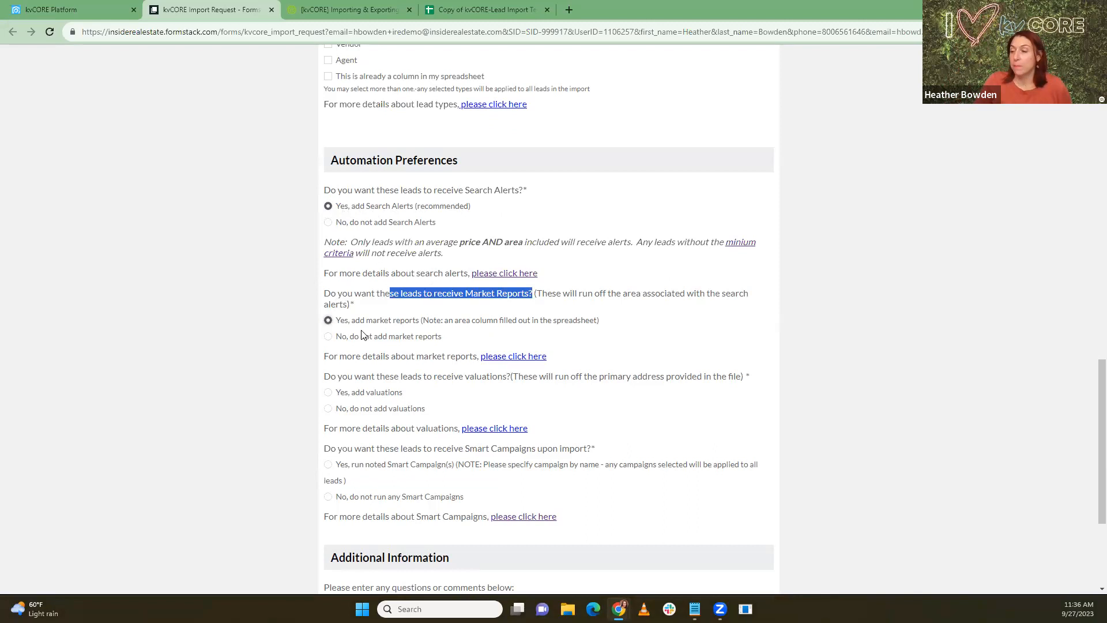
scroll(329, 332, down, 1)
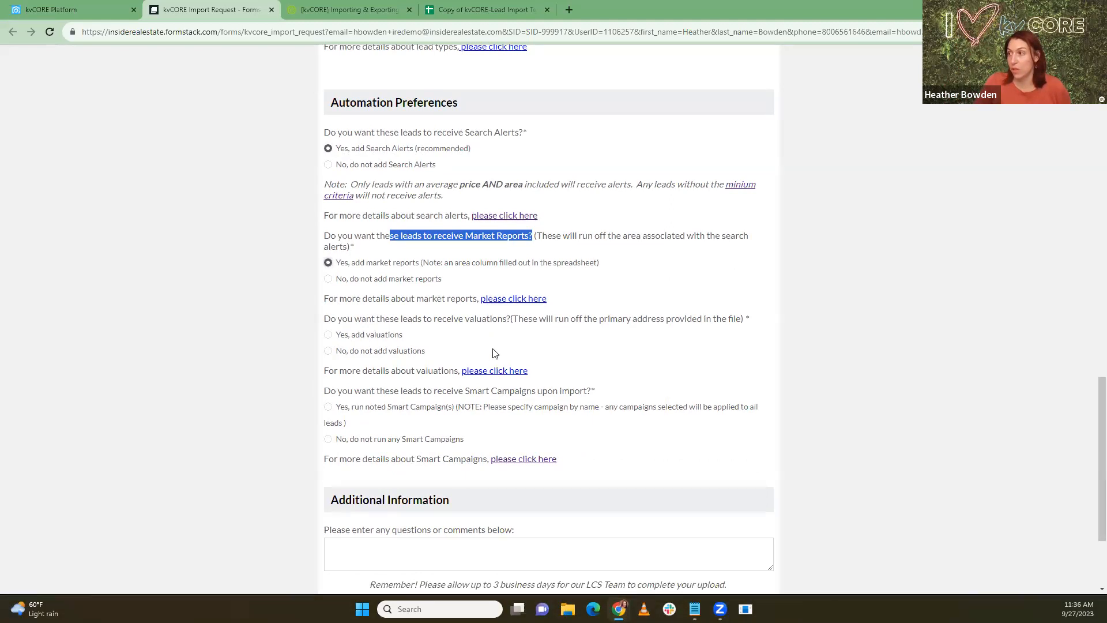
drag(598, 320, 674, 316)
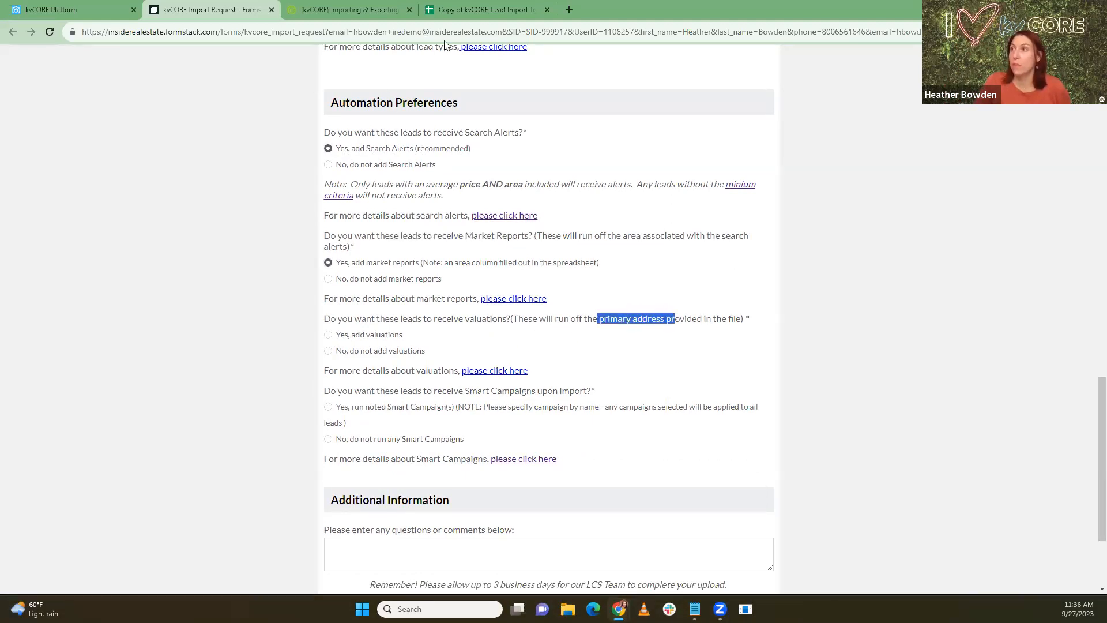
click(483, 10)
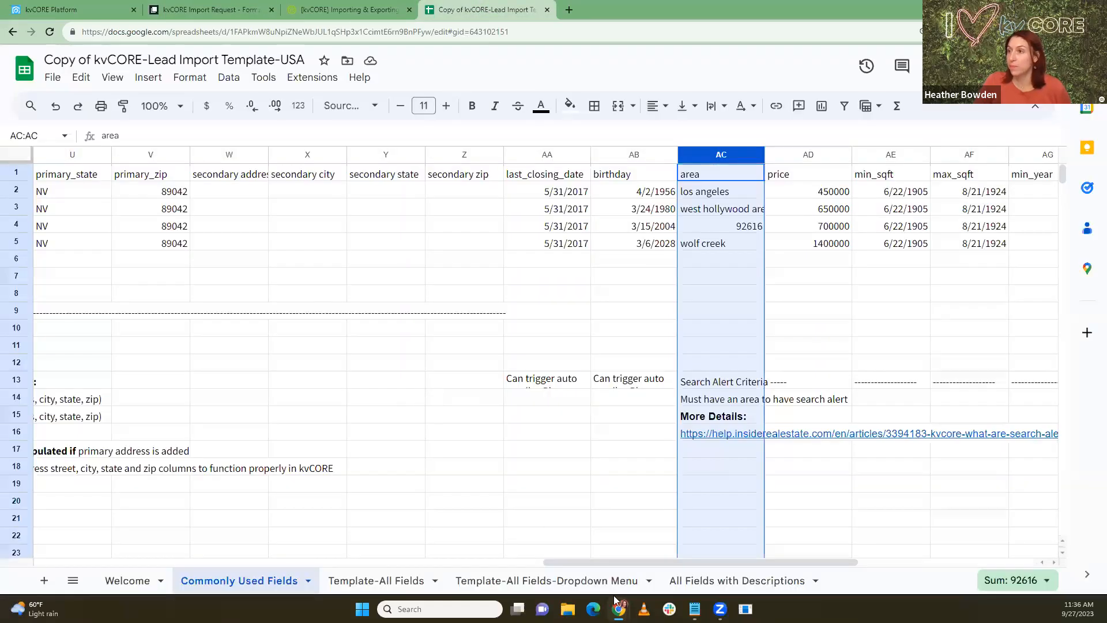
Step: Highlight the primary address columns S–V in the template, then scroll the Formstack form to the top
drag(621, 559, 487, 555)
drag(384, 155, 602, 153)
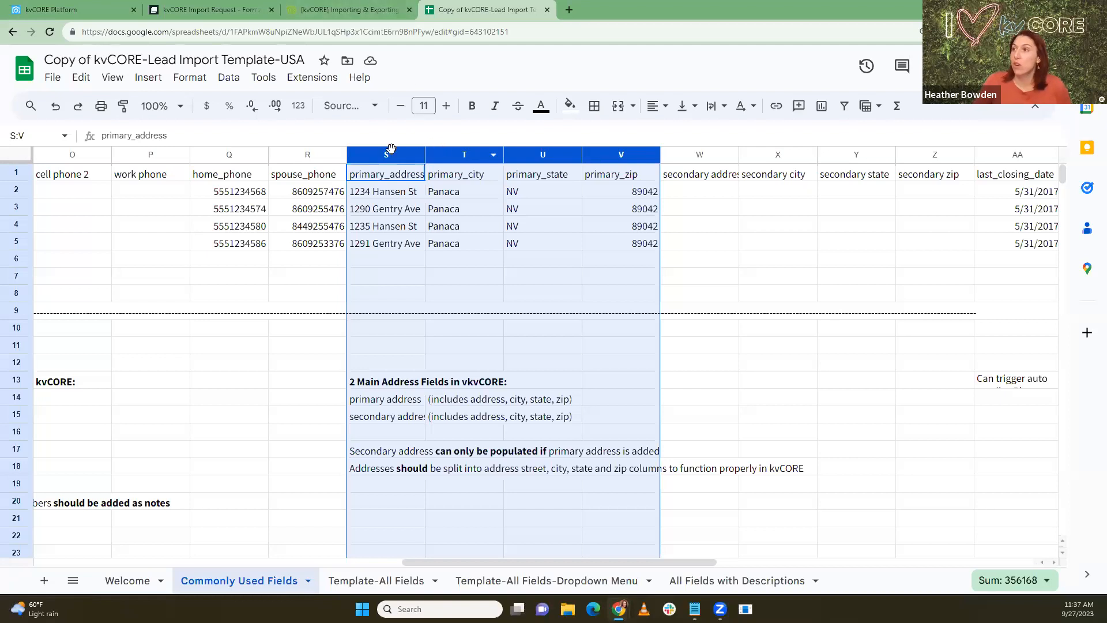
click(214, 10)
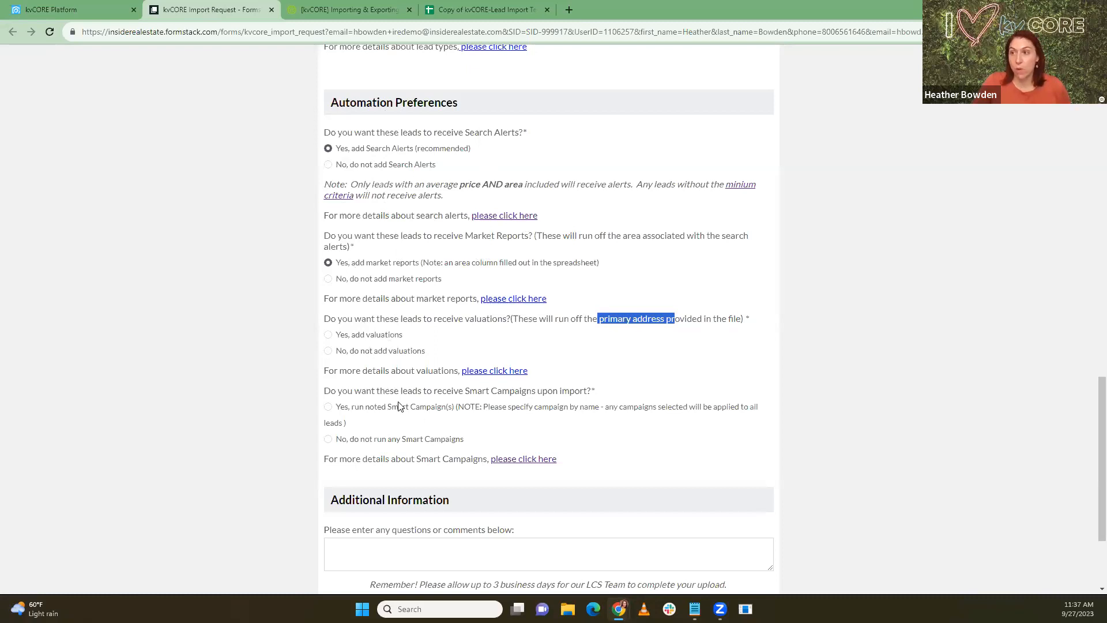
scroll(533, 398, up, 5)
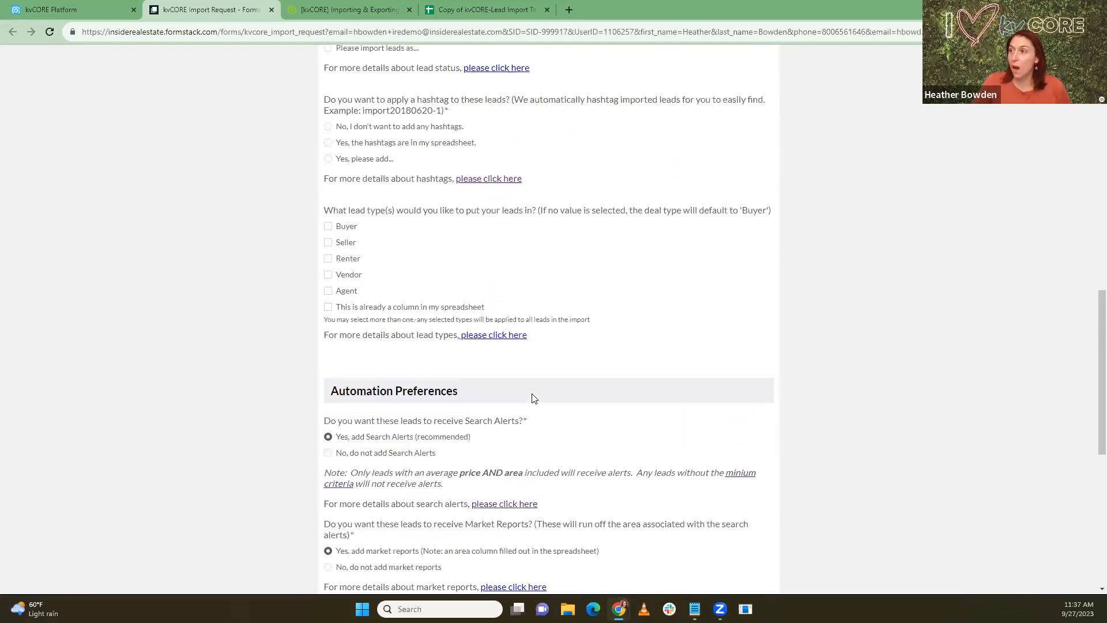
scroll(525, 398, up, 7)
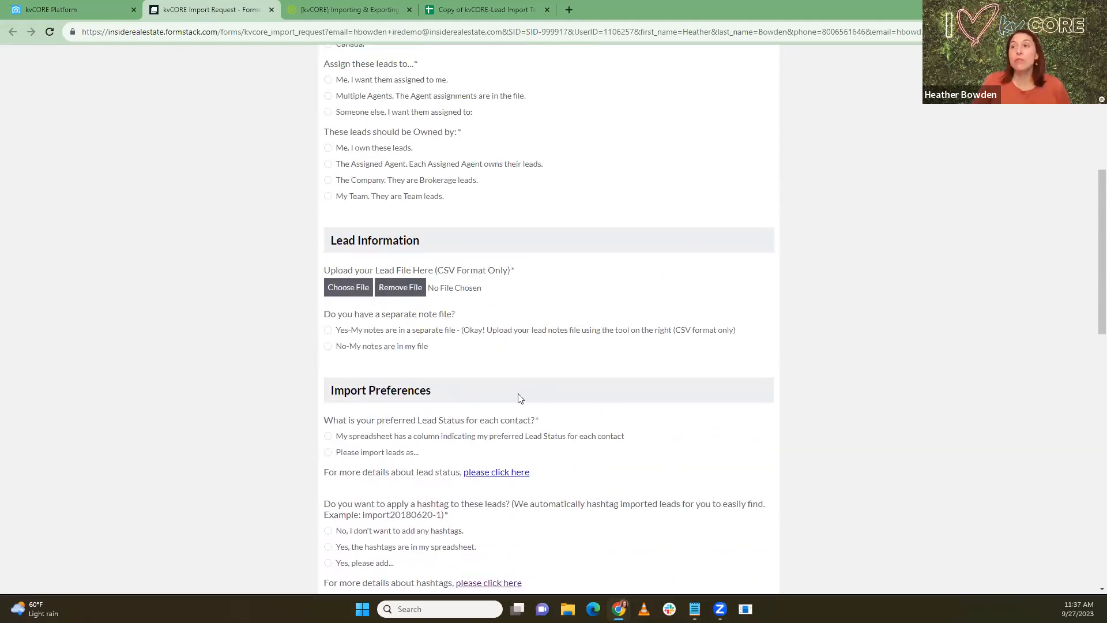
scroll(521, 398, up, 5)
Step: Start a do-it-yourself import and upload KV CORE SPREAD SHEET (1).csv
click(66, 15)
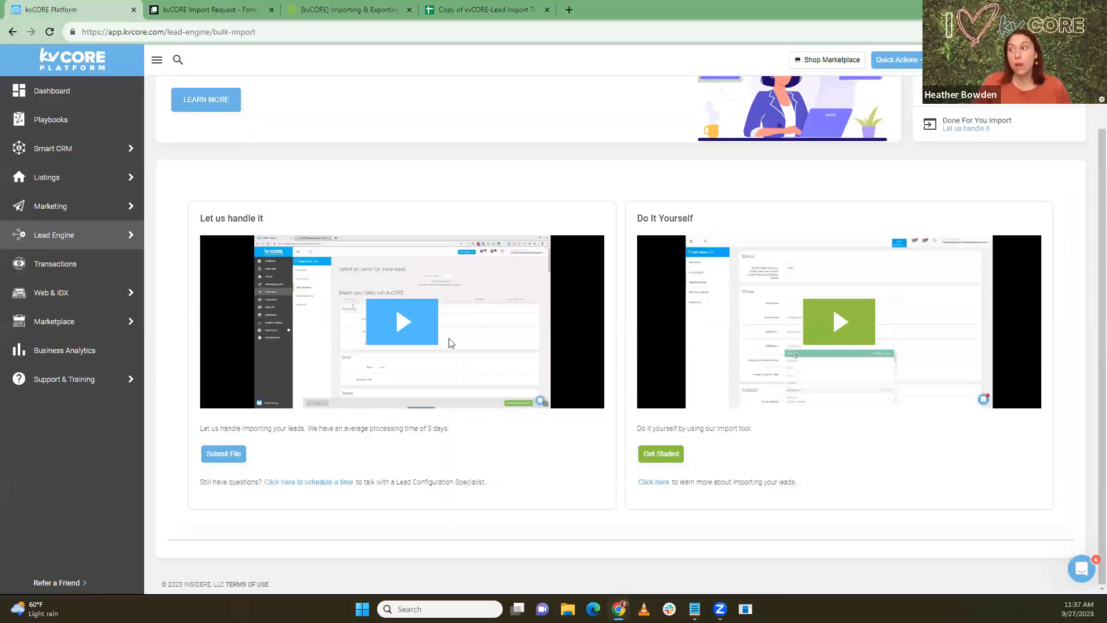
click(654, 456)
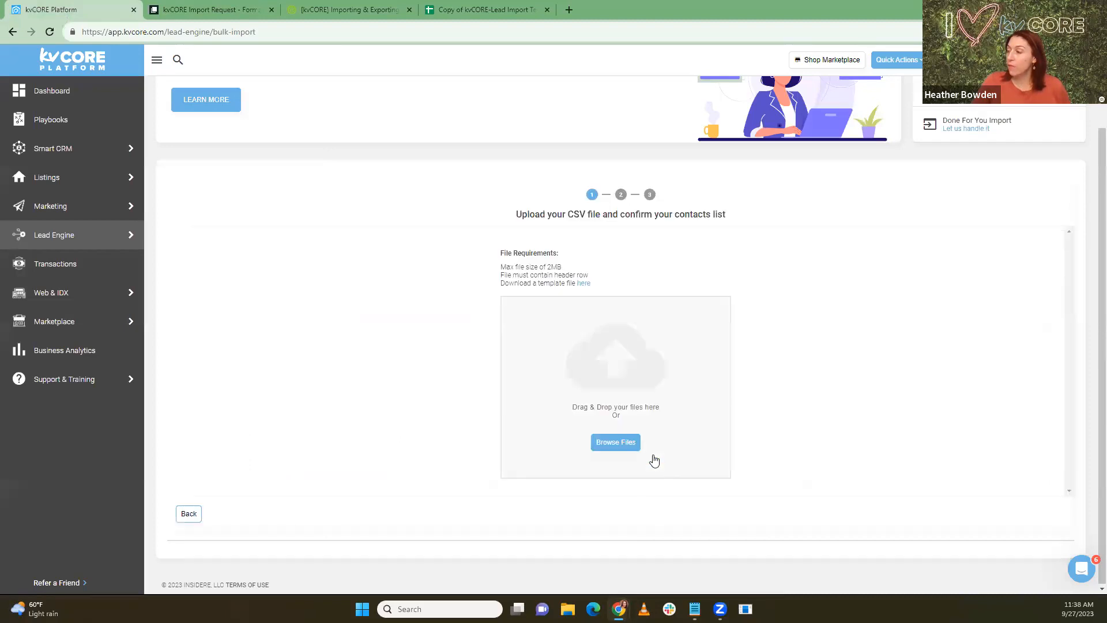
click(615, 442)
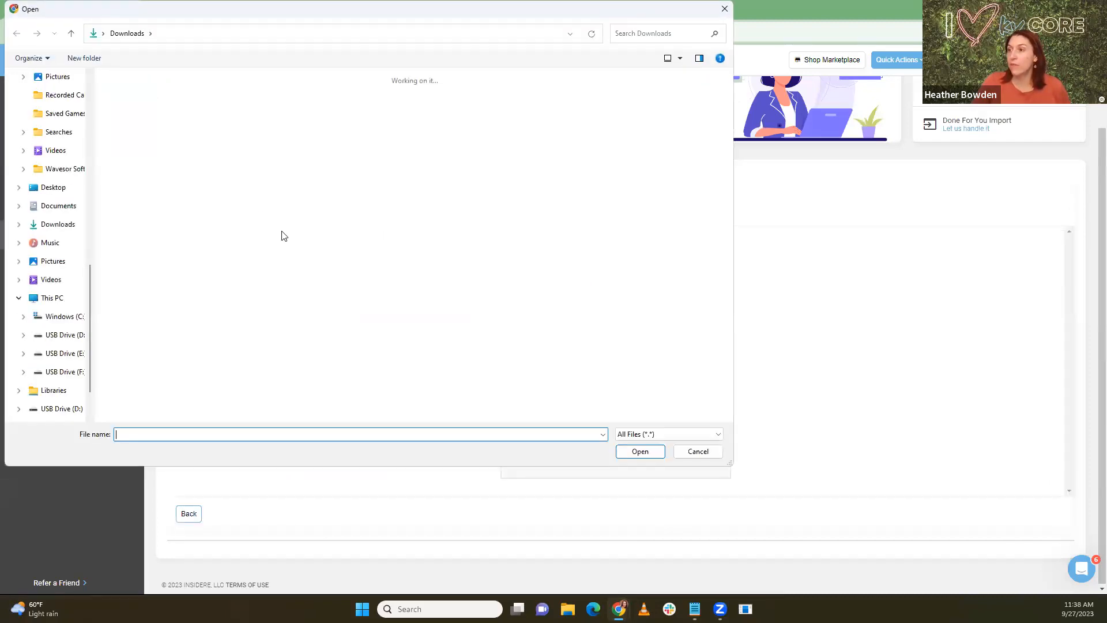
scroll(277, 235, down, 10)
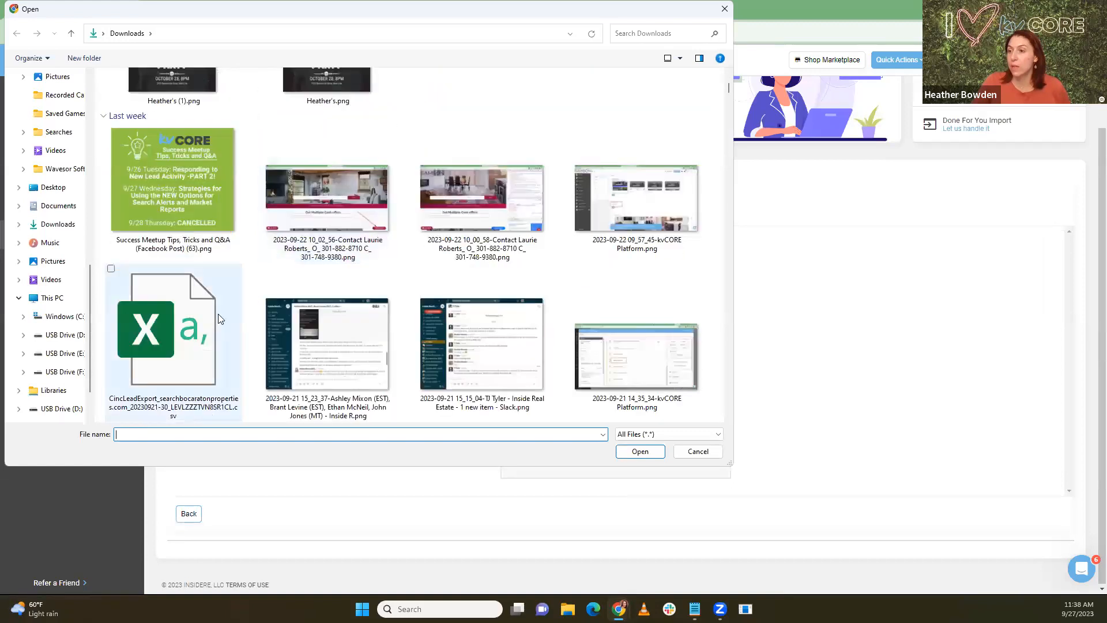
scroll(186, 320, down, 8)
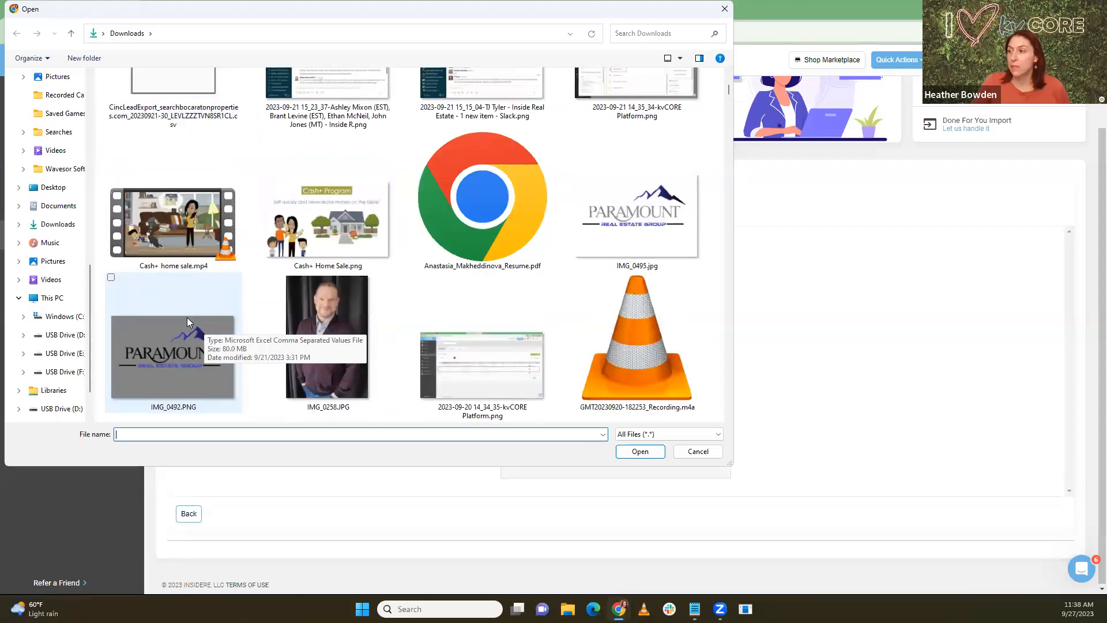
scroll(186, 320, down, 10)
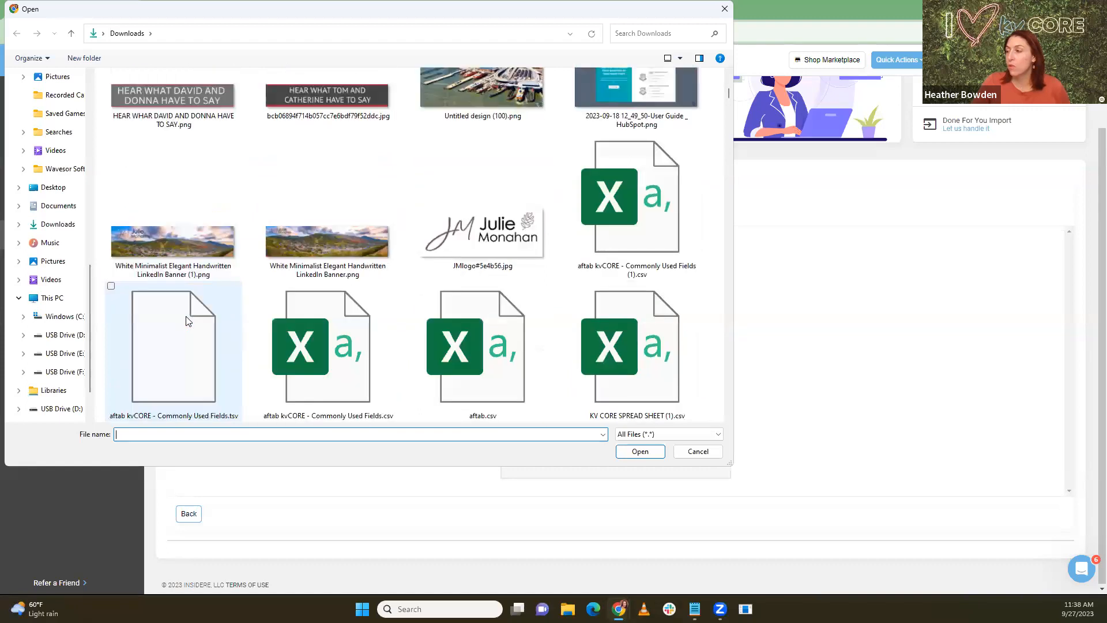
scroll(187, 320, down, 3)
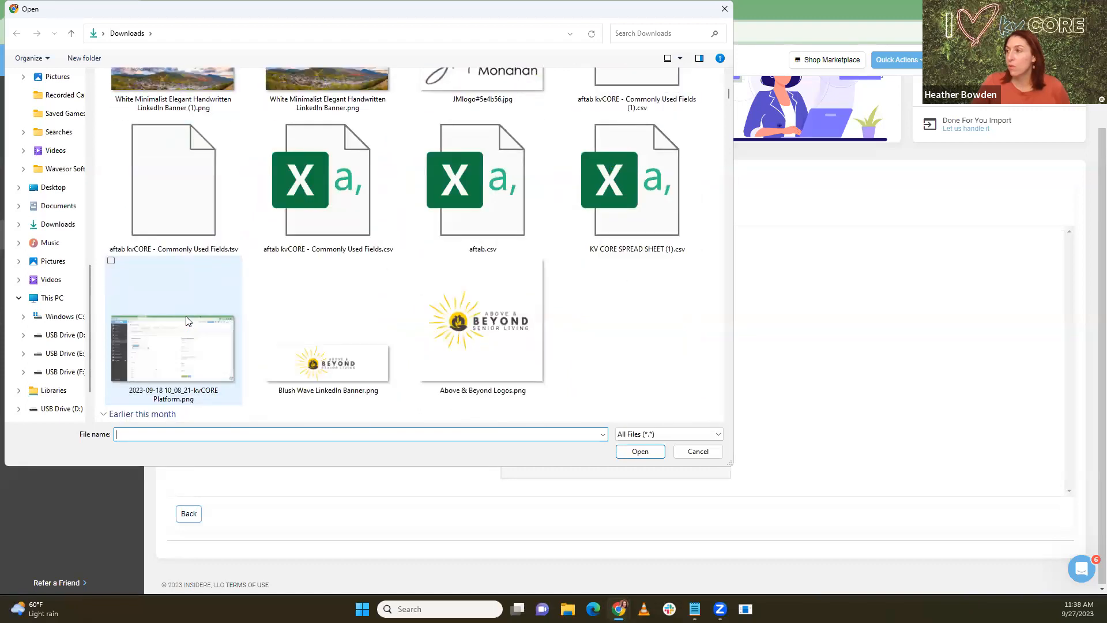
double_click(628, 210)
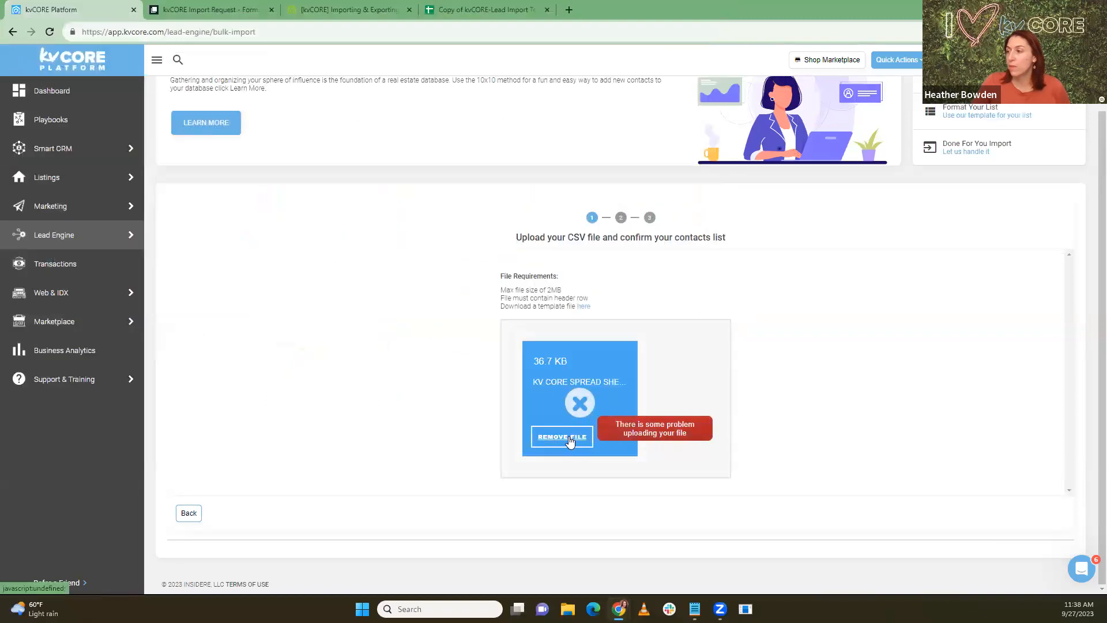
Step: Remove the failed file and upload the Commonly Used Fields CSV instead
click(568, 439)
click(615, 469)
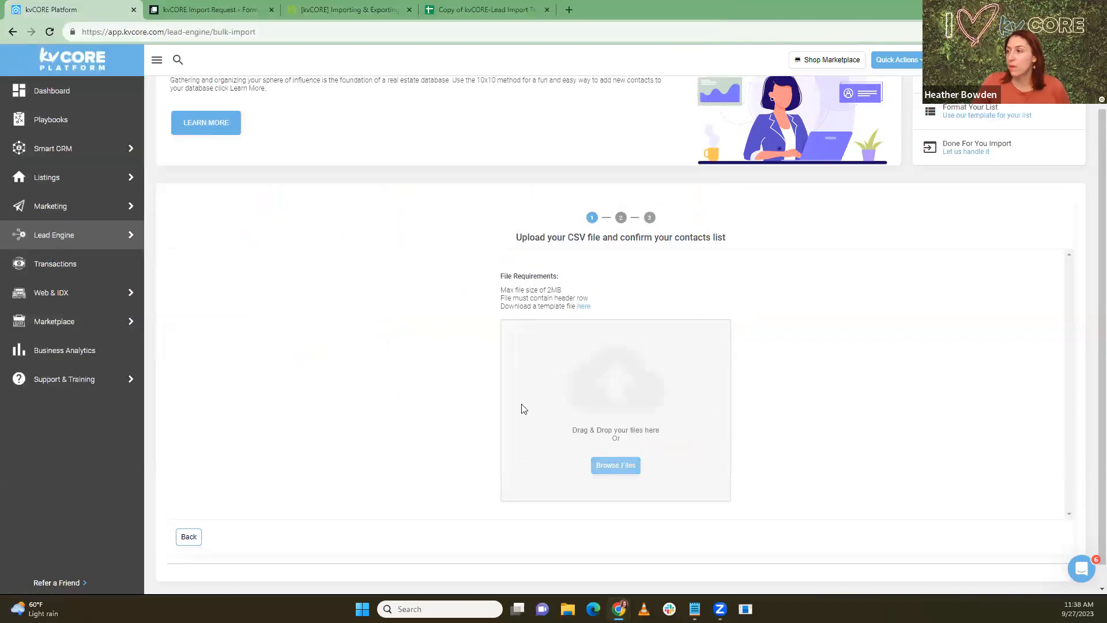
scroll(375, 294, down, 15)
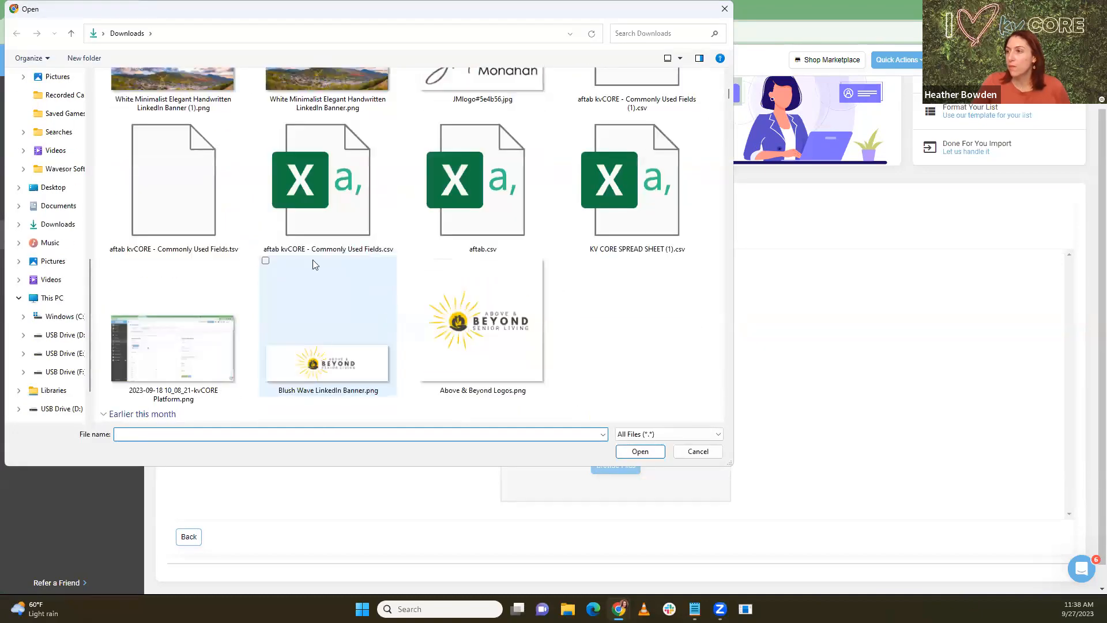
double_click(333, 197)
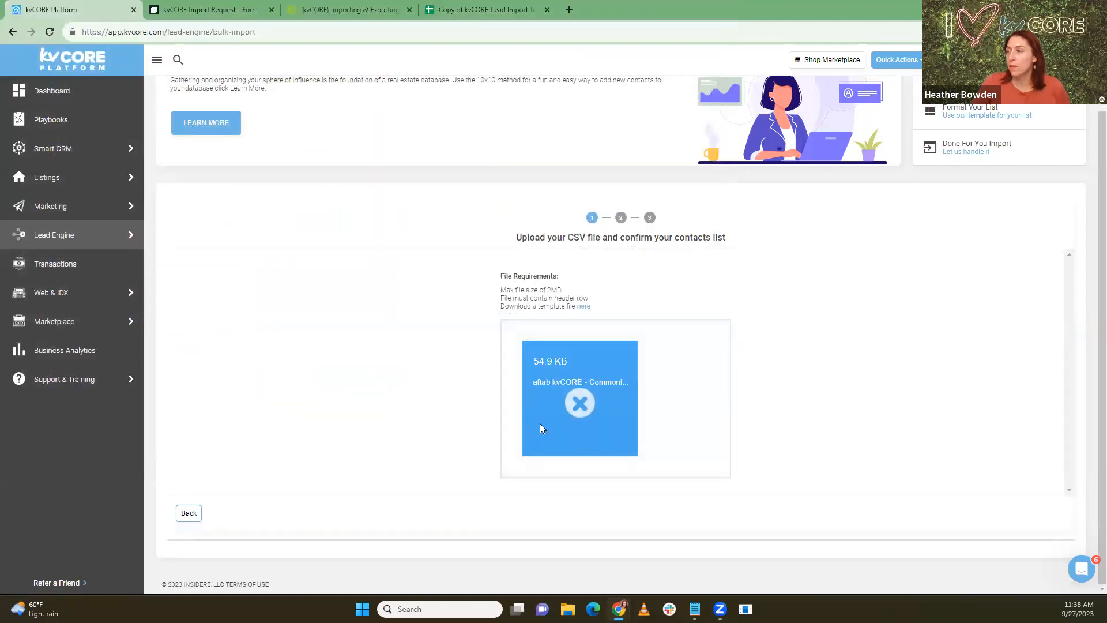
Step: Remove the failed Commonly Used Fields file, then try Recruiting list (1).csv and remove it too
click(559, 438)
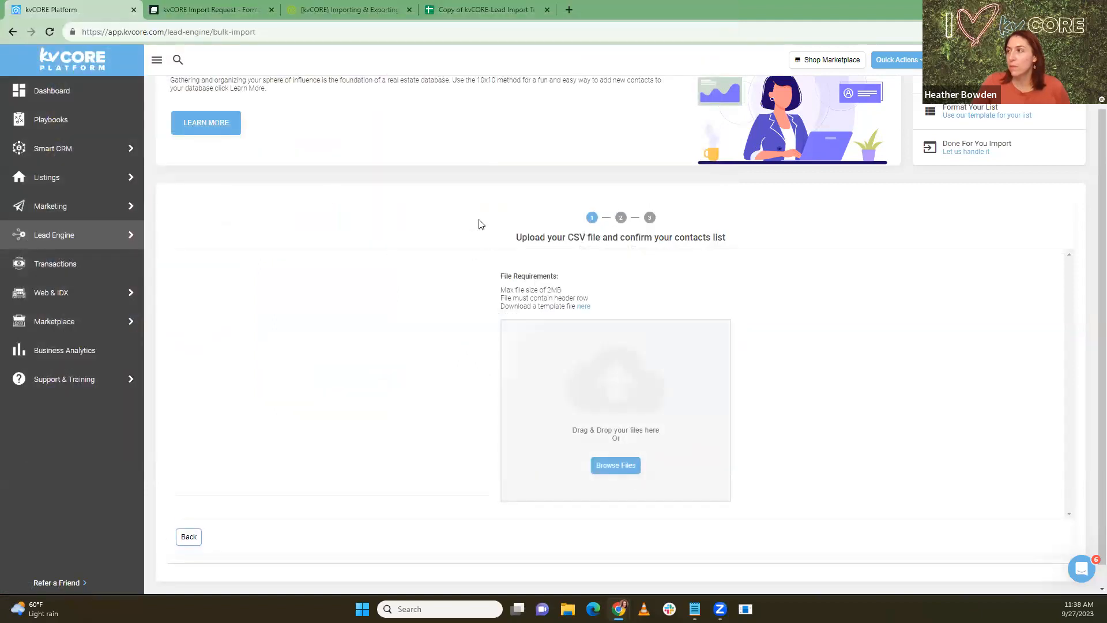
click(606, 467)
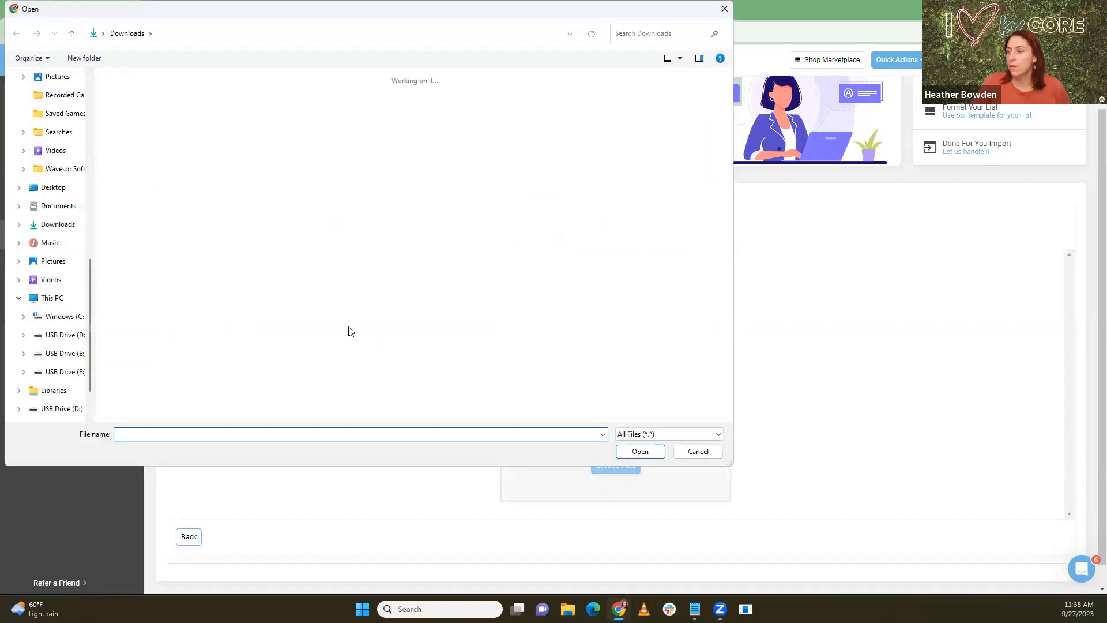
scroll(344, 315, down, 15)
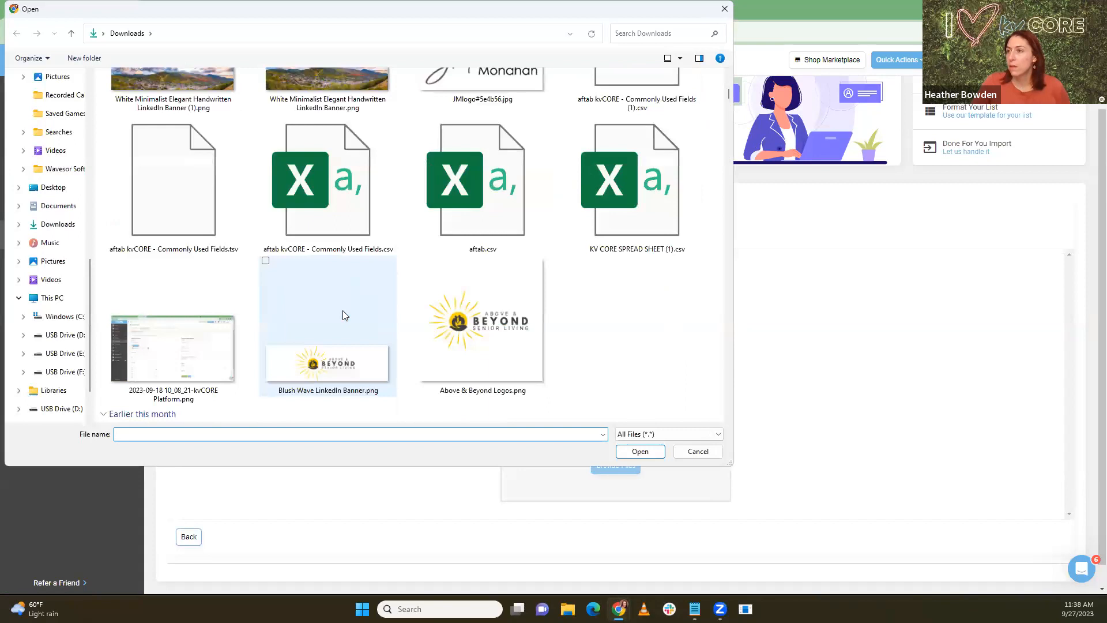
scroll(343, 314, up, 3)
scroll(343, 314, down, 3)
scroll(343, 315, down, 12)
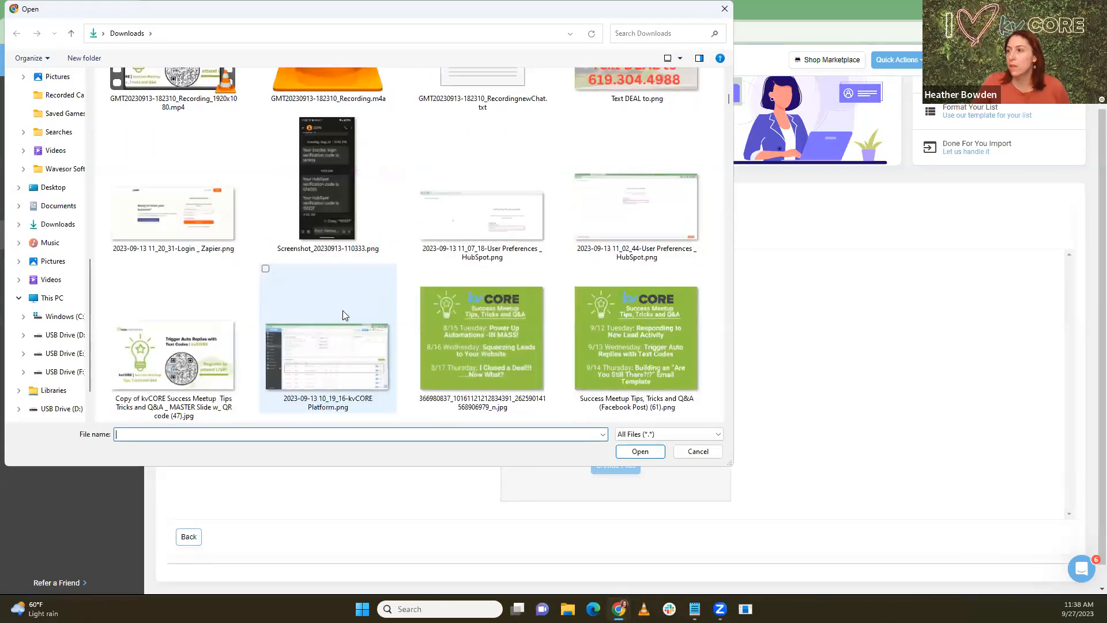
scroll(342, 315, down, 10)
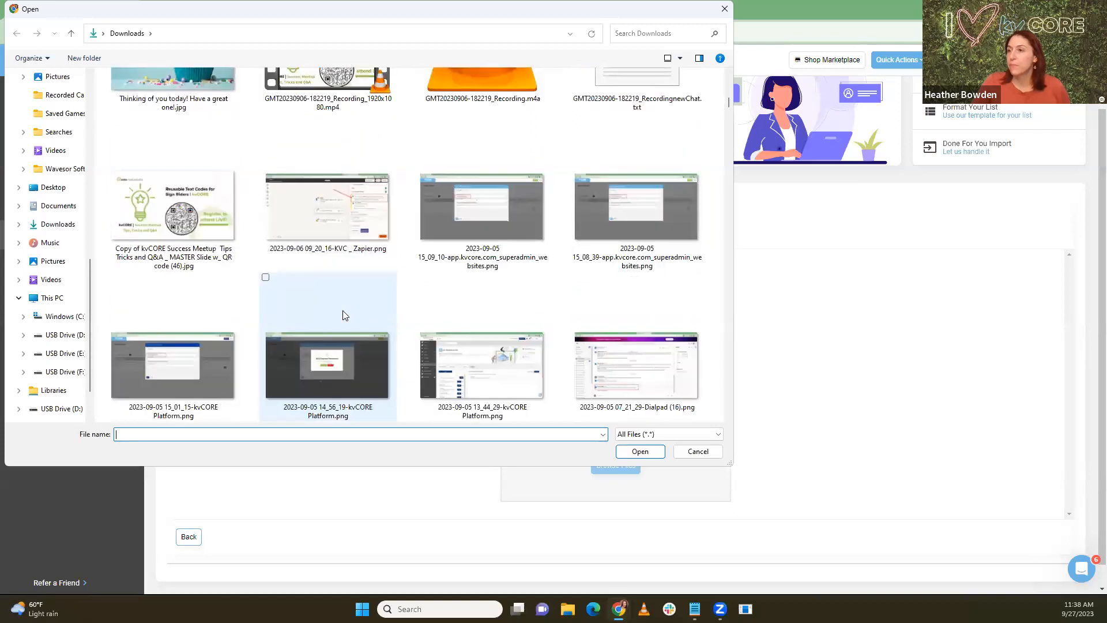
scroll(342, 314, down, 10)
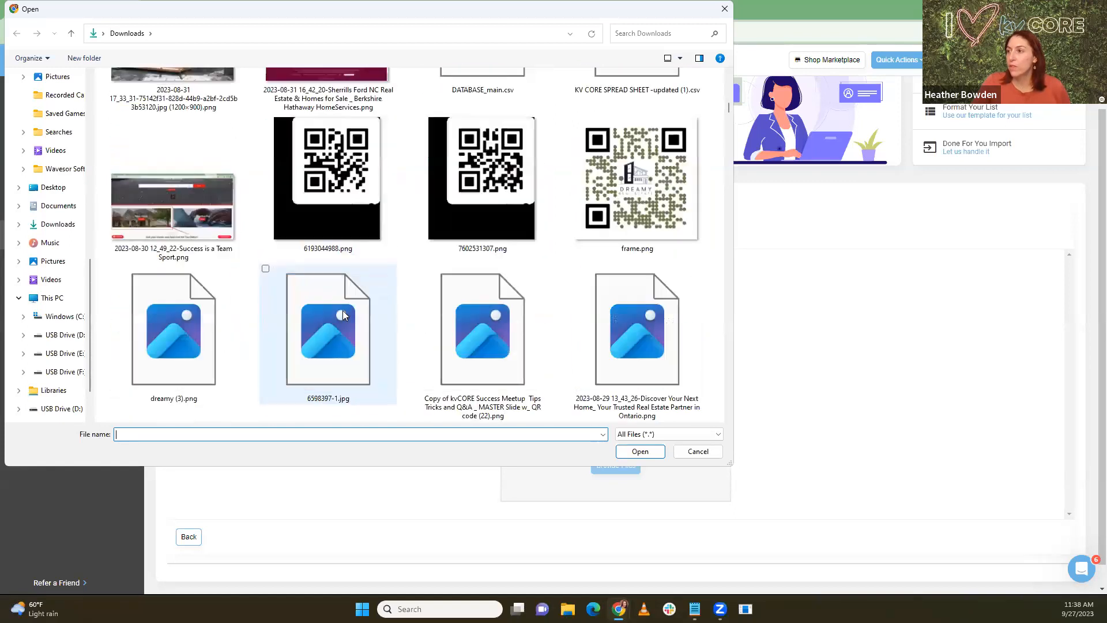
scroll(342, 314, down, 10)
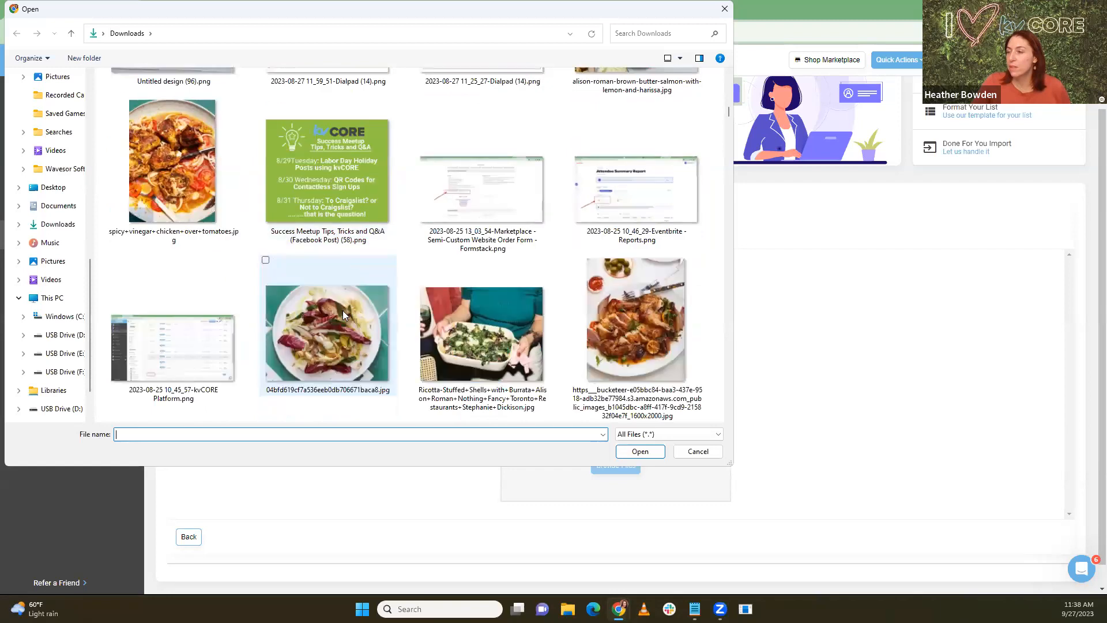
scroll(343, 314, down, 5)
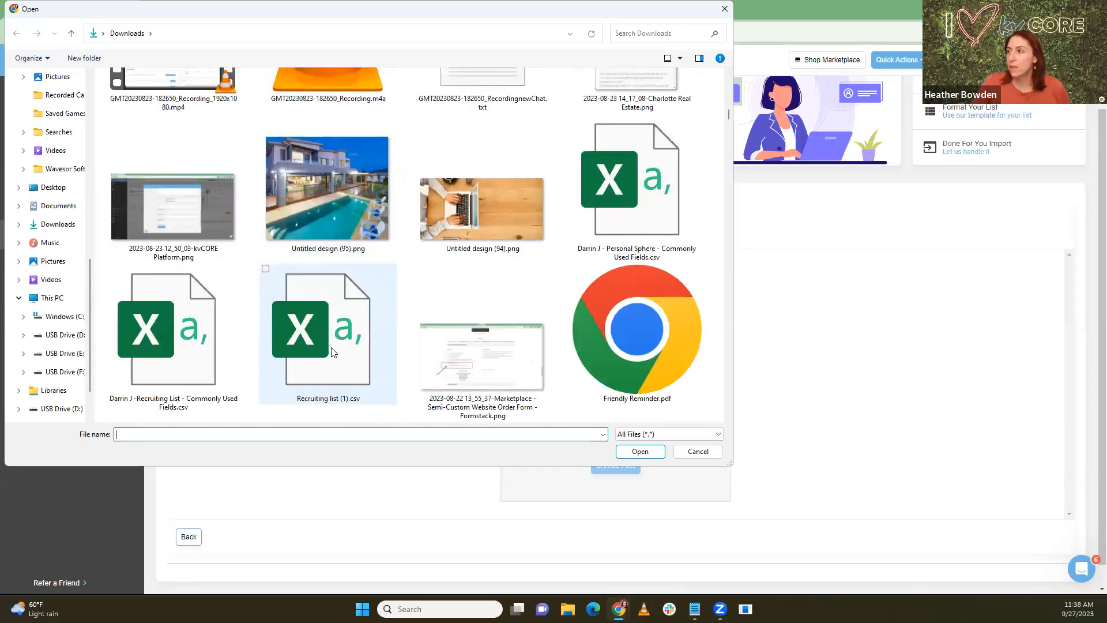
double_click(291, 359)
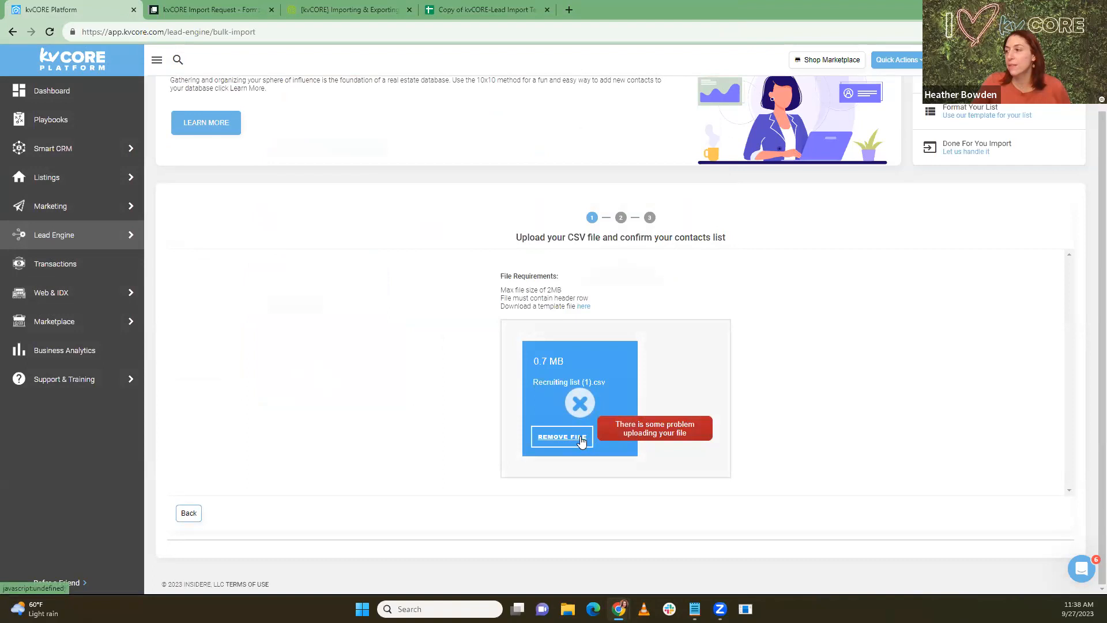
click(581, 440)
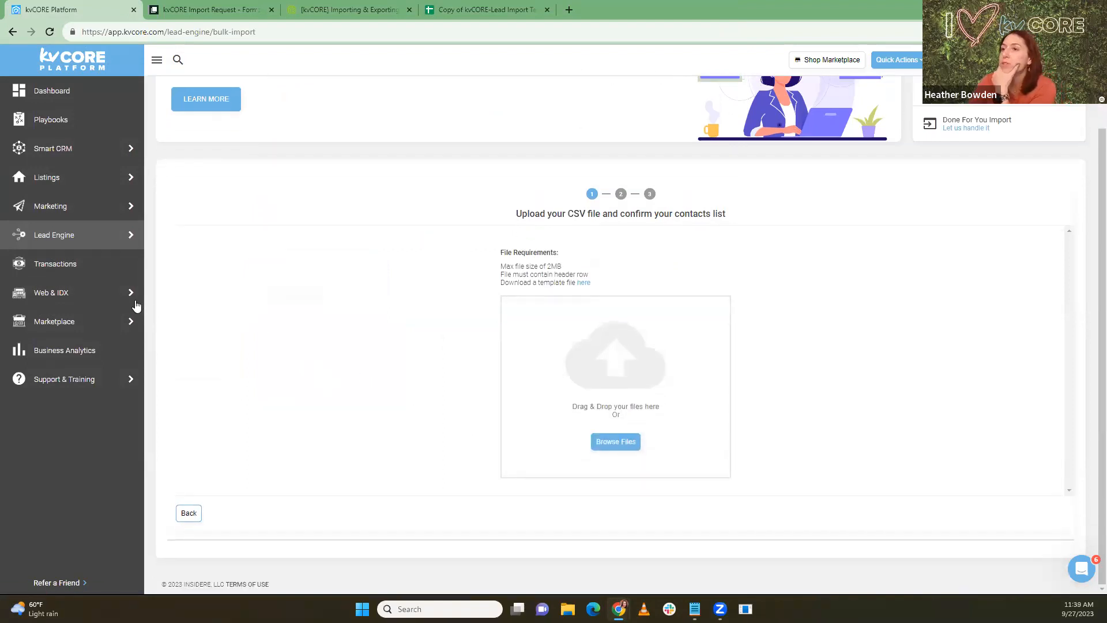
Step: Clear rows 6–49 of the template, leaving the header and four sample contacts
scroll(284, 202, up, 2)
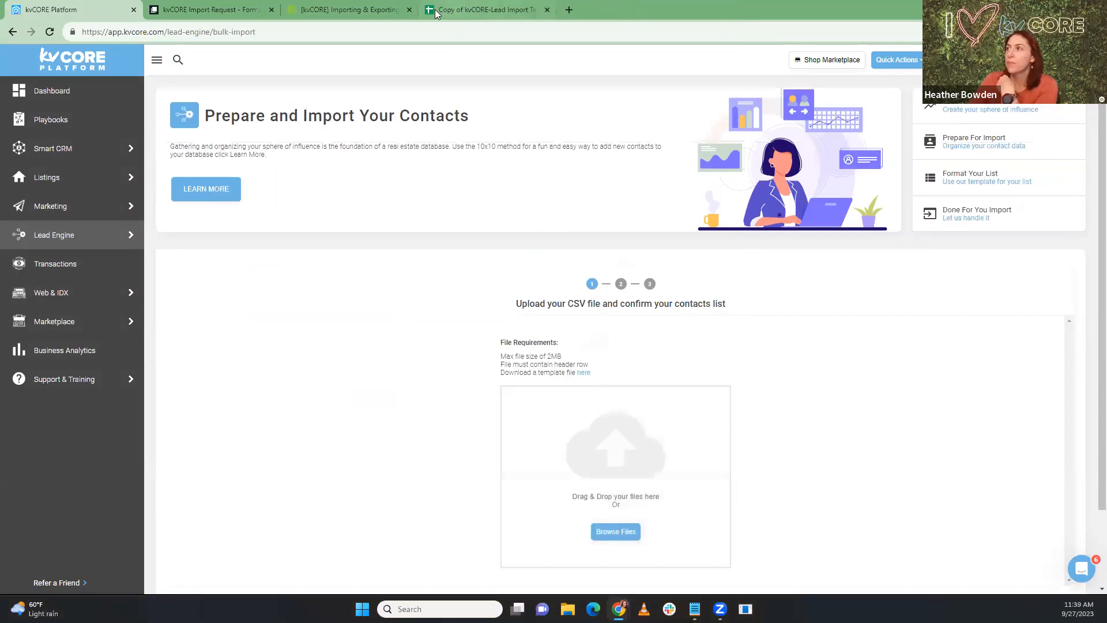
click(483, 10)
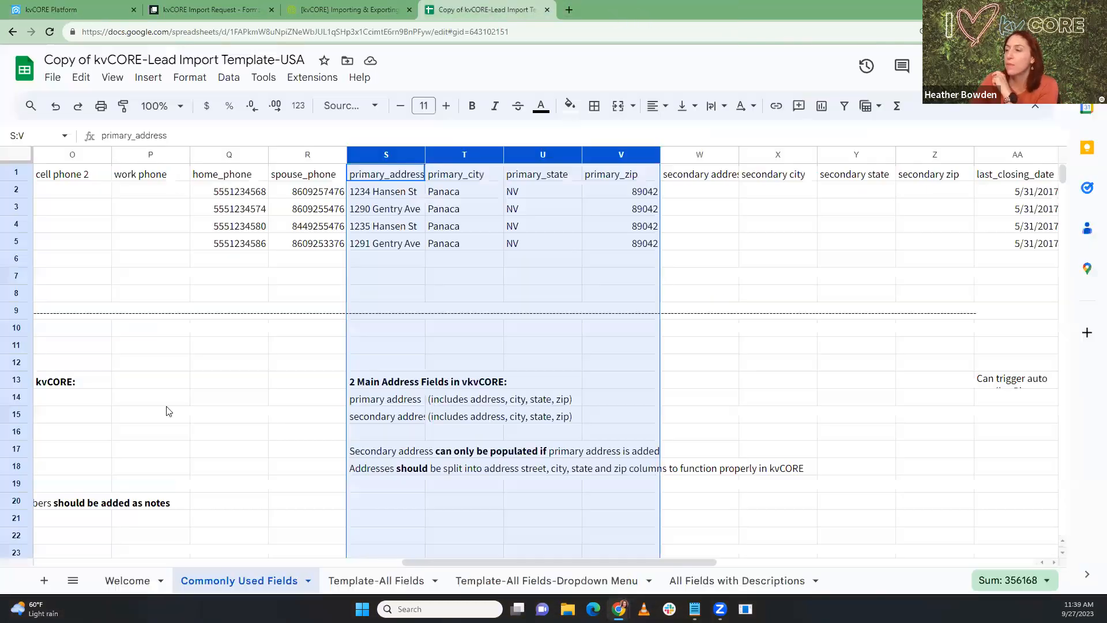
click(17, 190)
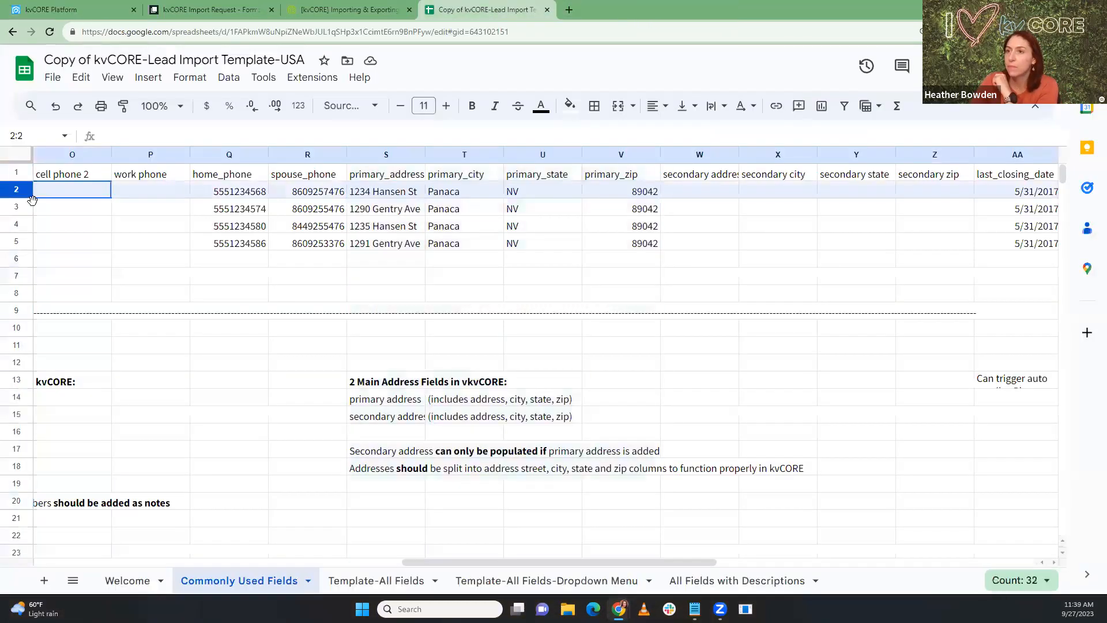
drag(440, 563, 69, 563)
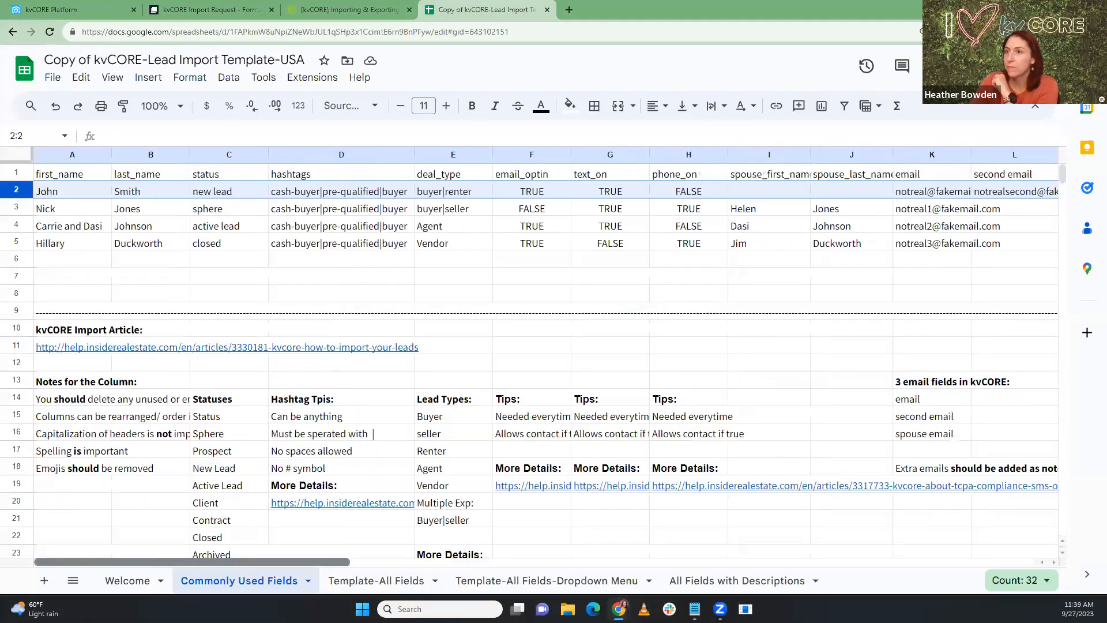
click(18, 260)
drag(17, 261, 7, 468)
scroll(129, 344, up, 6)
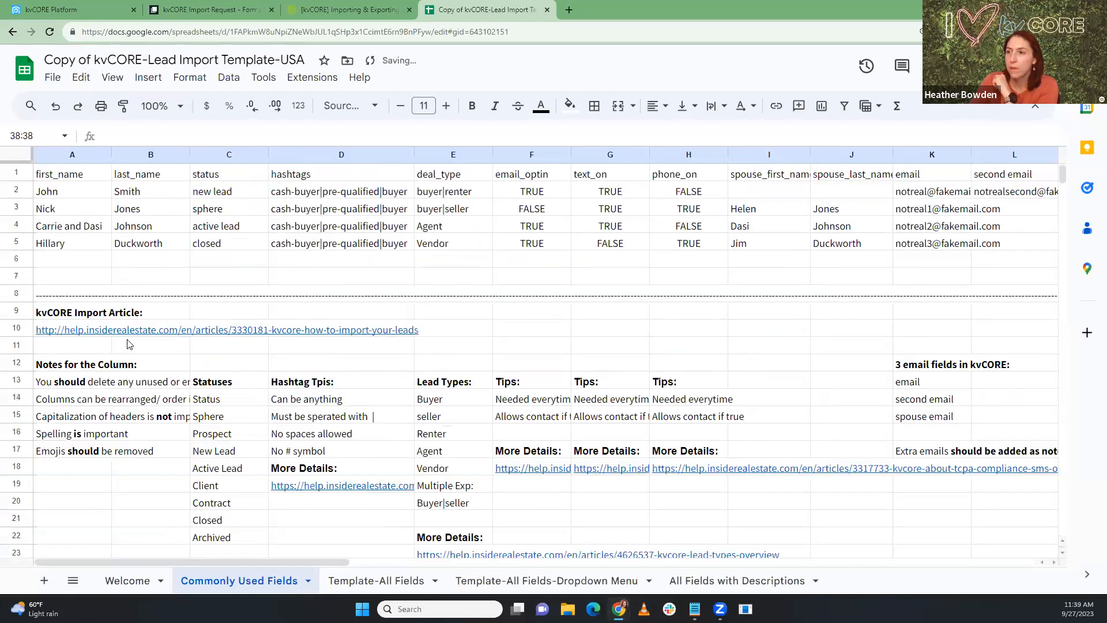
click(16, 265)
drag(16, 268, 16, 562)
key(Delete)
scroll(527, 428, up, 8)
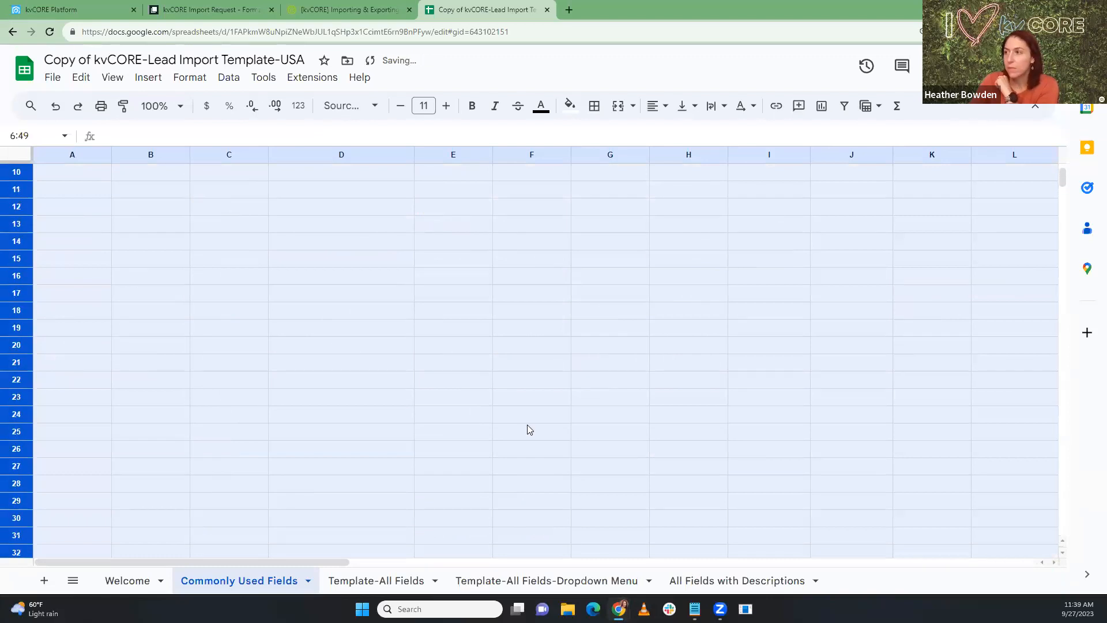
scroll(477, 288, up, 1)
click(431, 383)
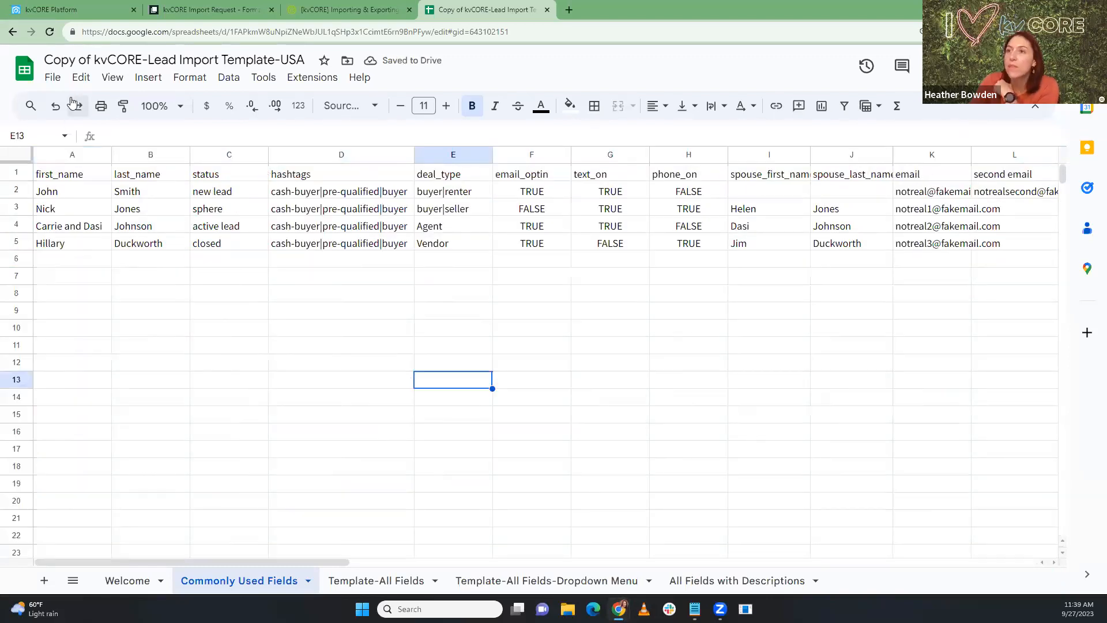
Step: Download the template sheet as a Comma Separated Values (.csv) file
click(54, 78)
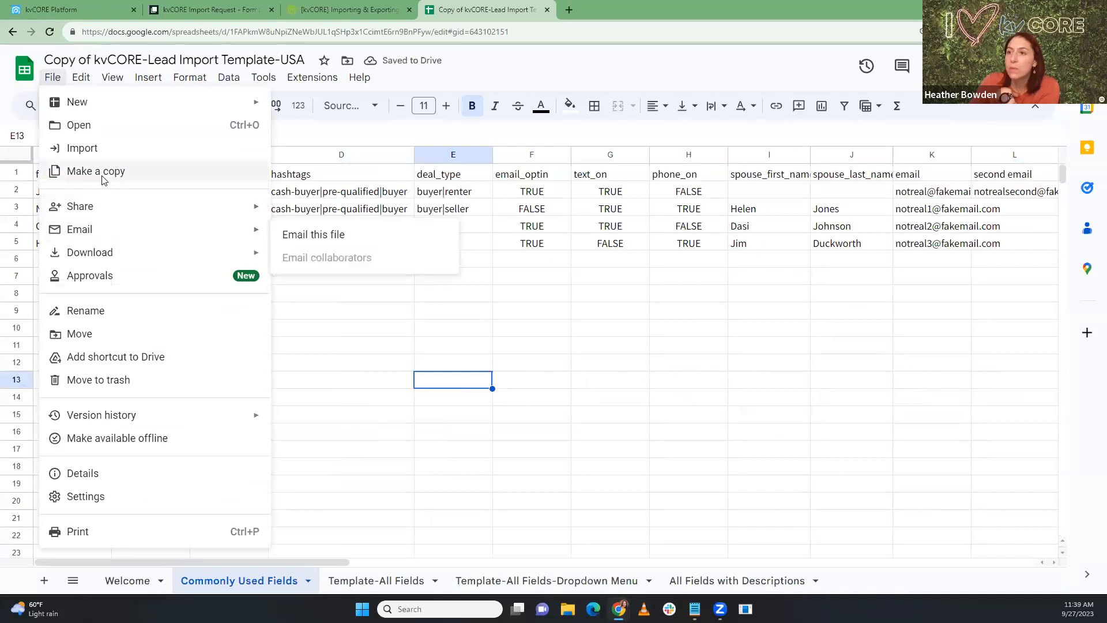
mouse_move(115, 265)
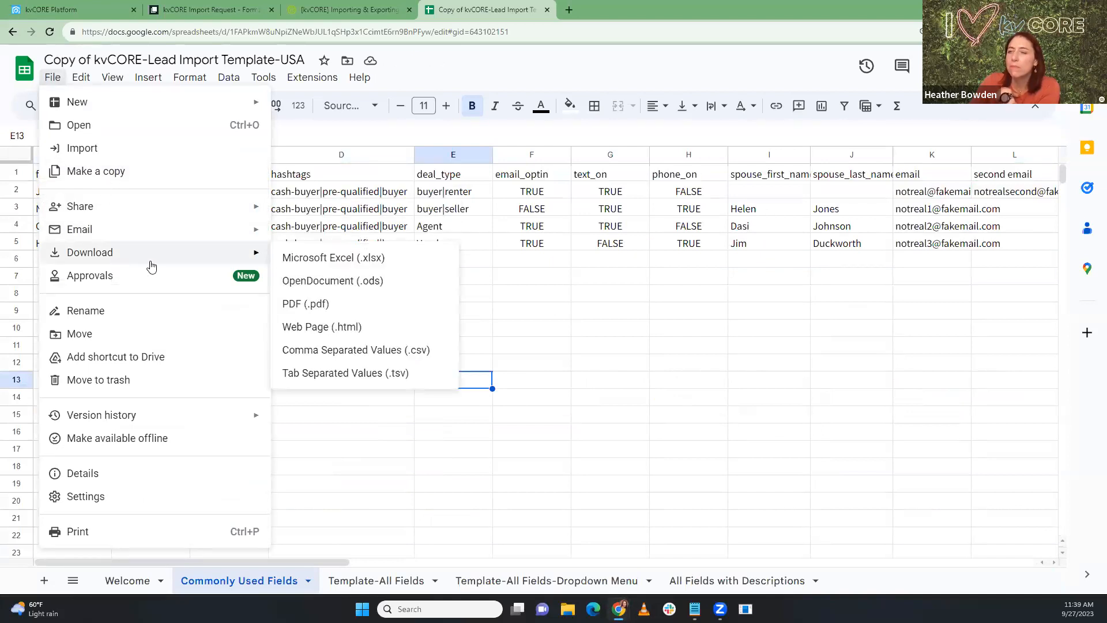
click(331, 351)
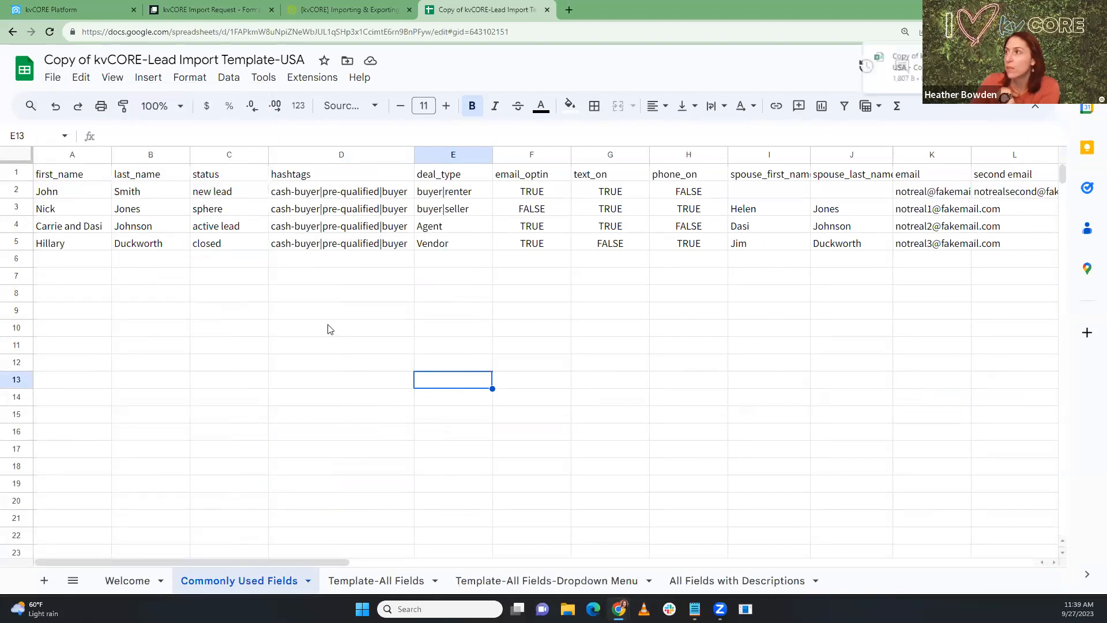
click(87, 6)
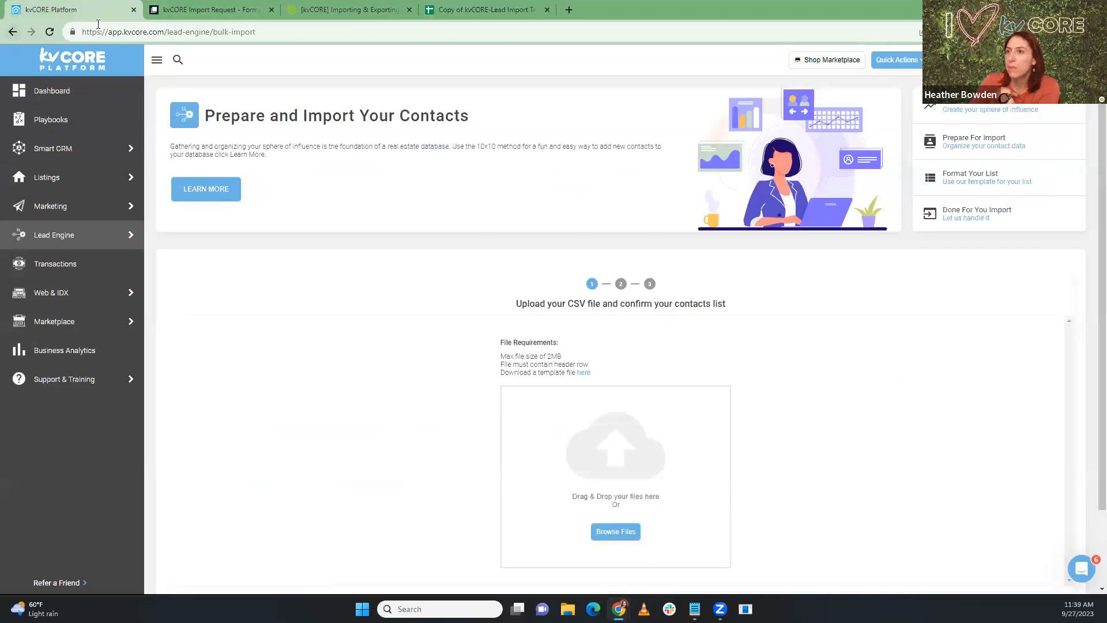
Step: Reload Bulk Import and upload the downloaded template CSV (4 contacts, 16 columns)
click(49, 32)
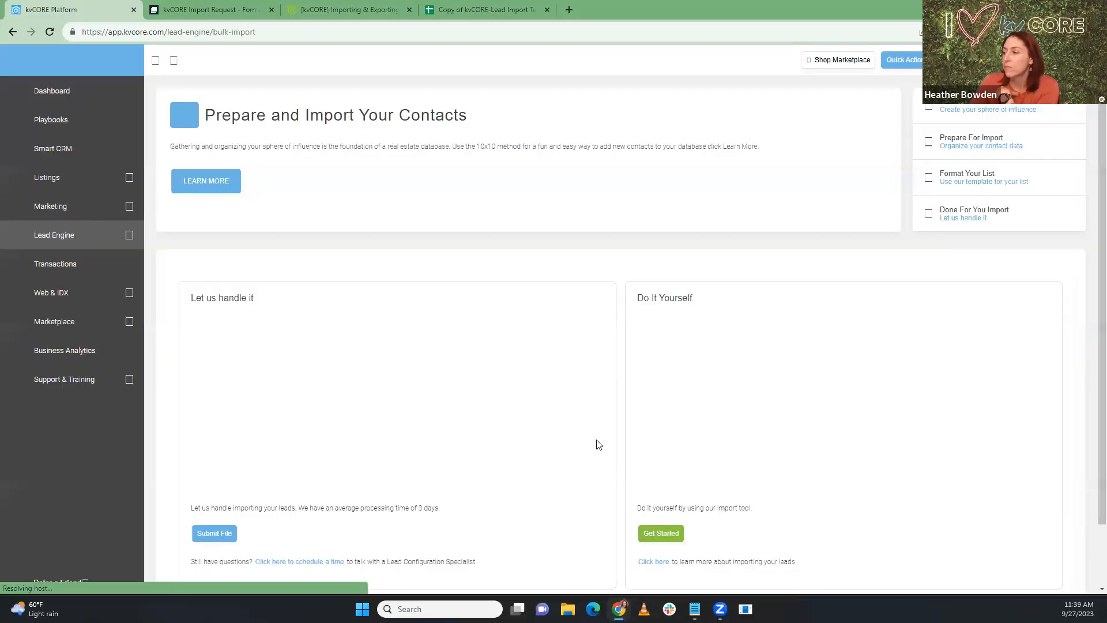
click(211, 565)
click(676, 546)
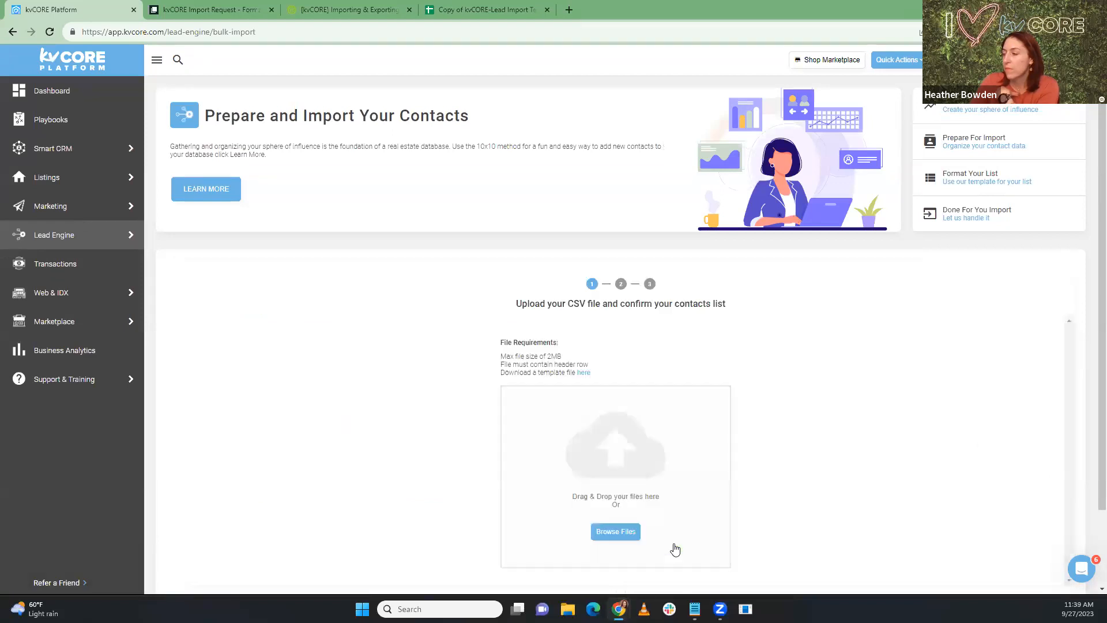
click(600, 533)
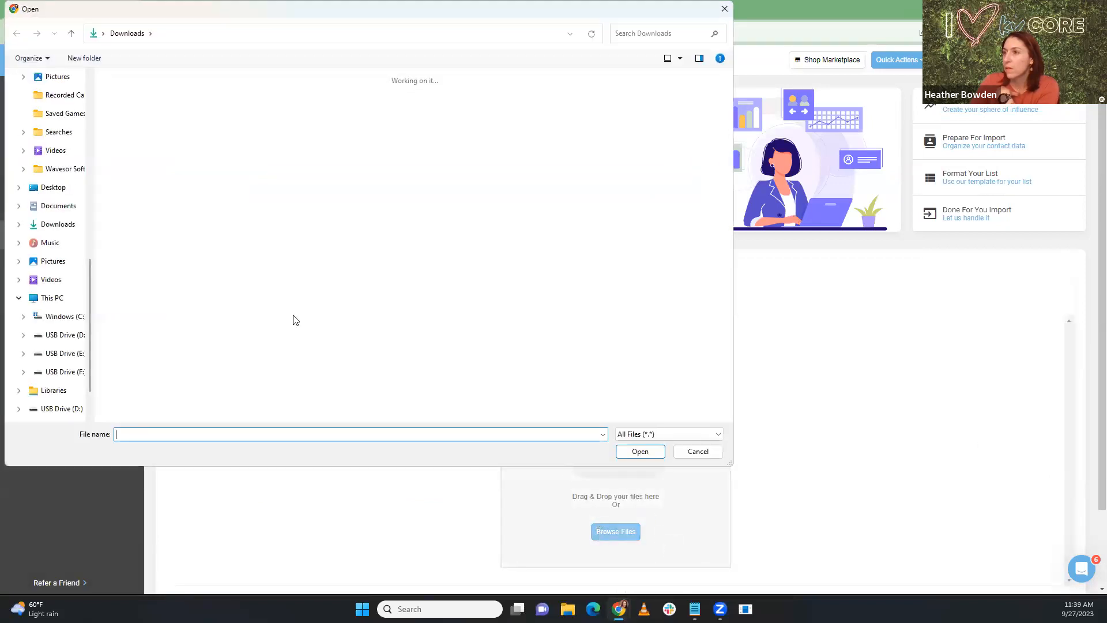
click(635, 455)
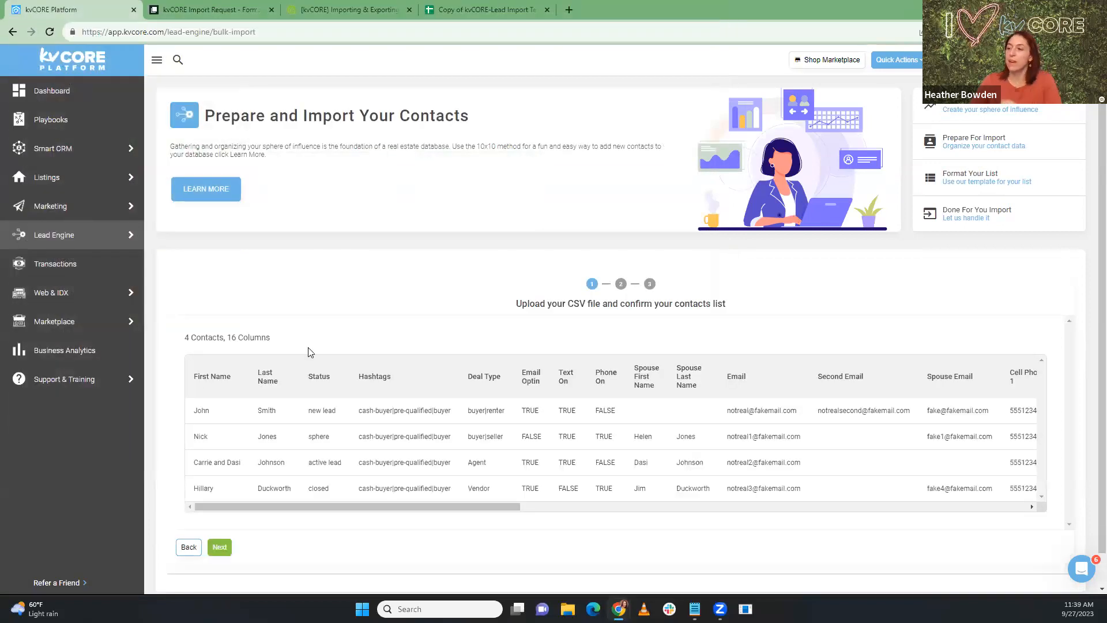
scroll(235, 399, down, 1)
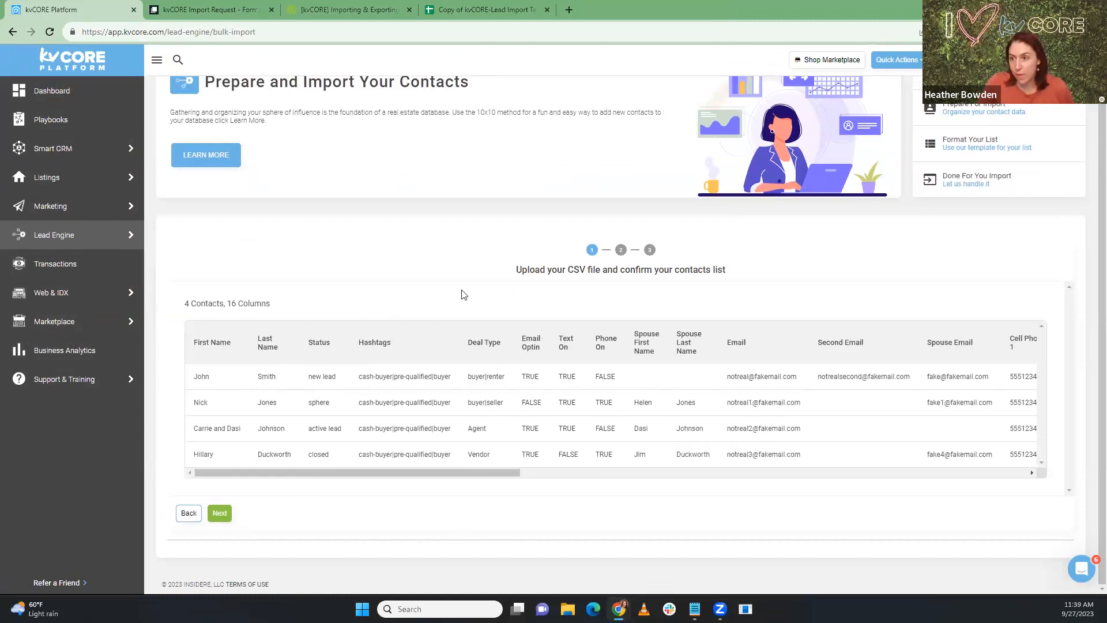
click(220, 514)
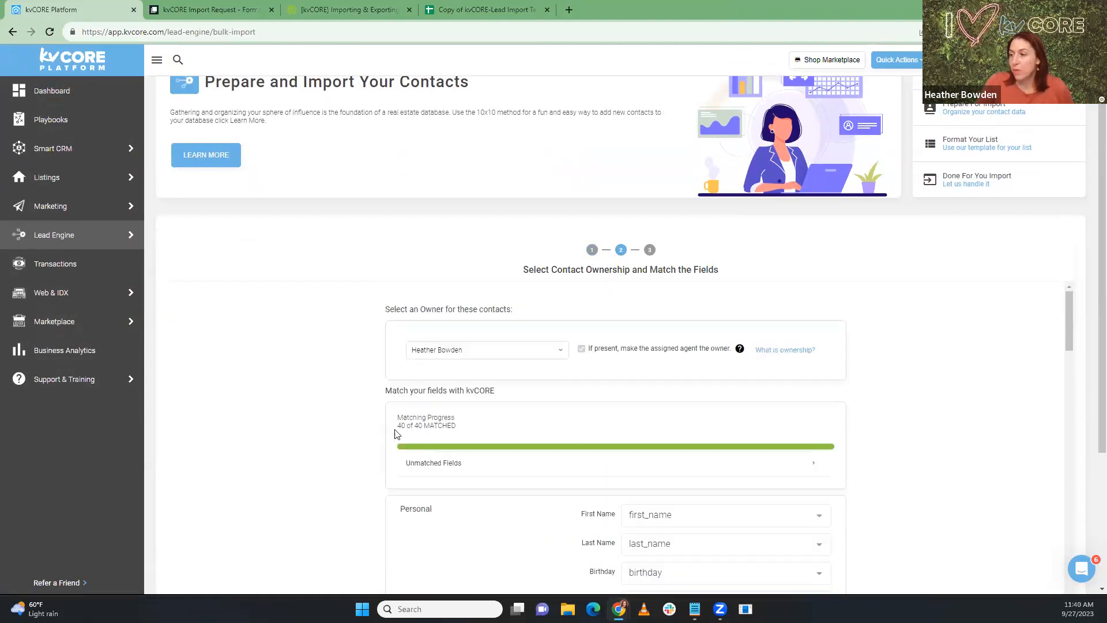
Step: Confirm 40 of 40 fields matched and review the field mappings down the page
drag(397, 427, 454, 434)
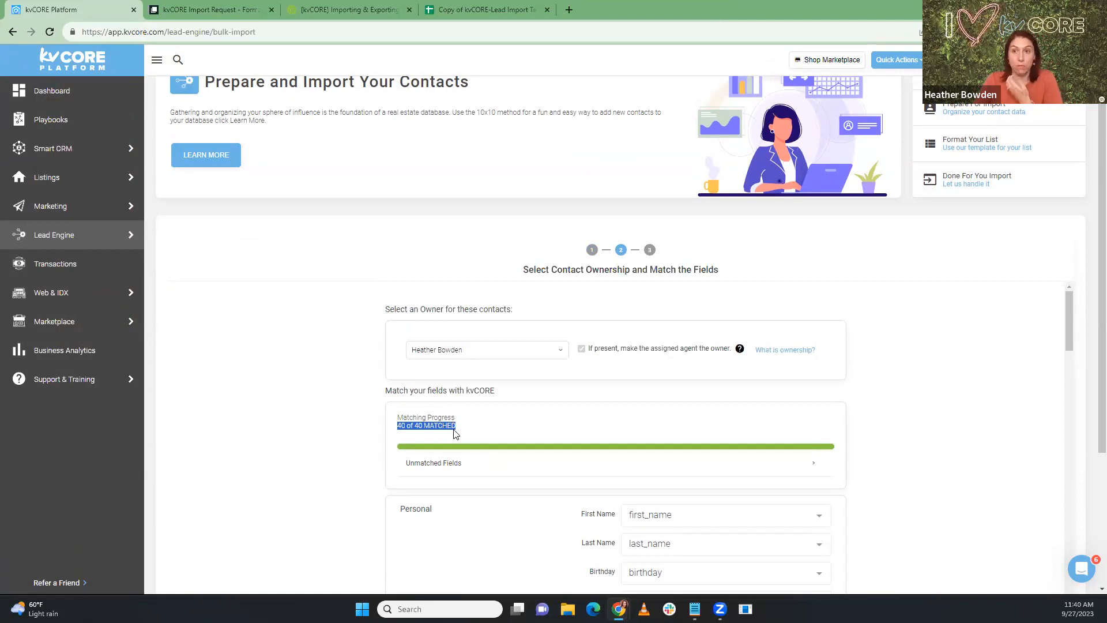
scroll(453, 434, down, 4)
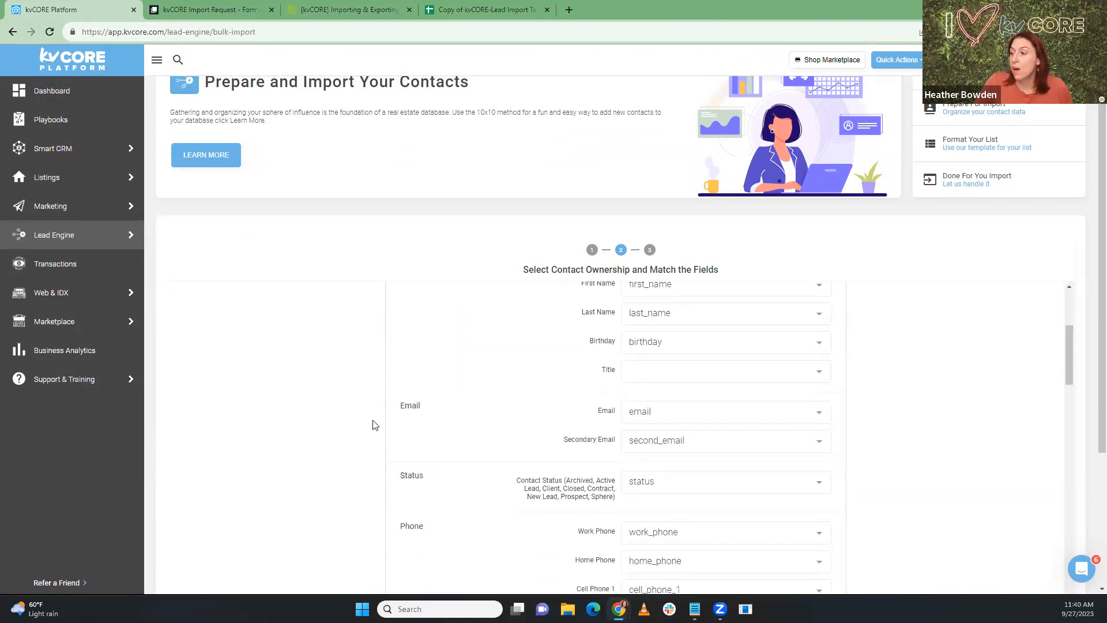
scroll(275, 425, down, 5)
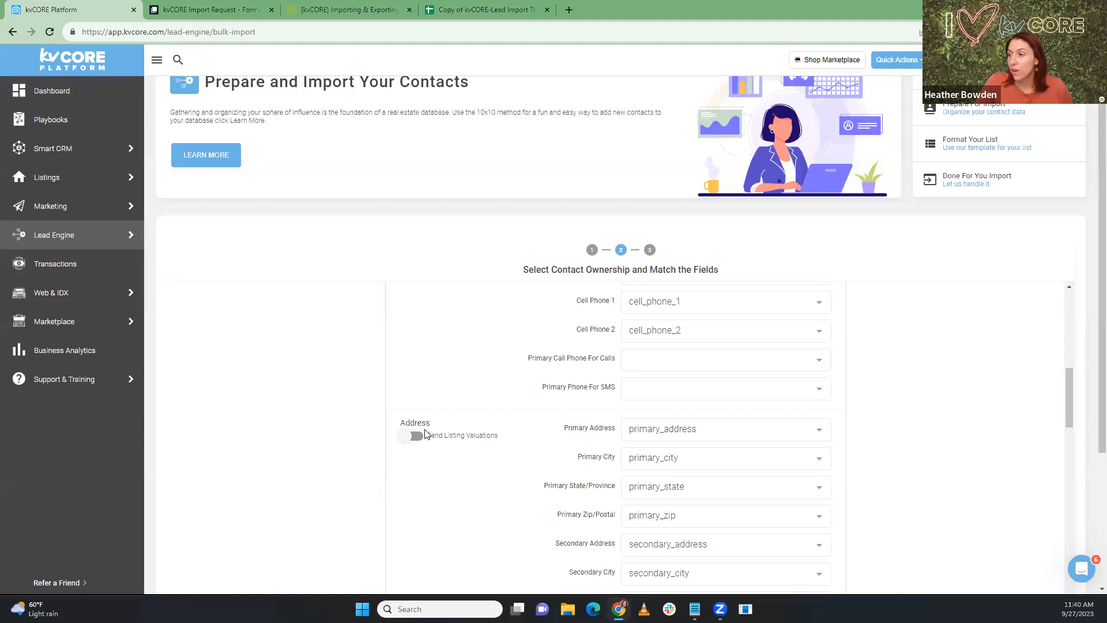
scroll(419, 439, down, 1)
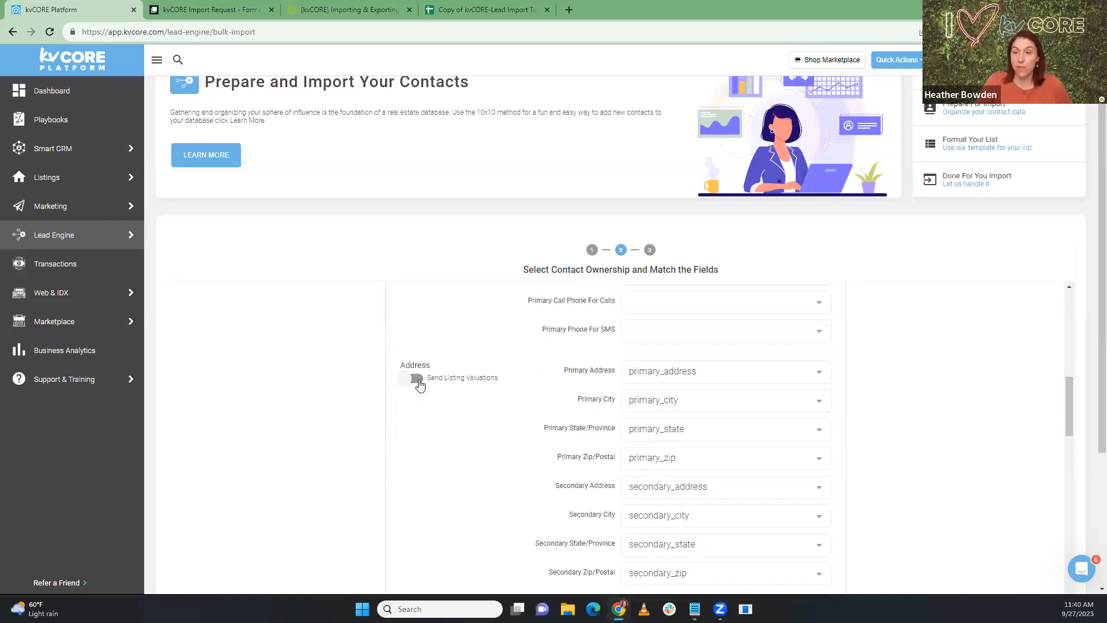
scroll(435, 402, down, 4)
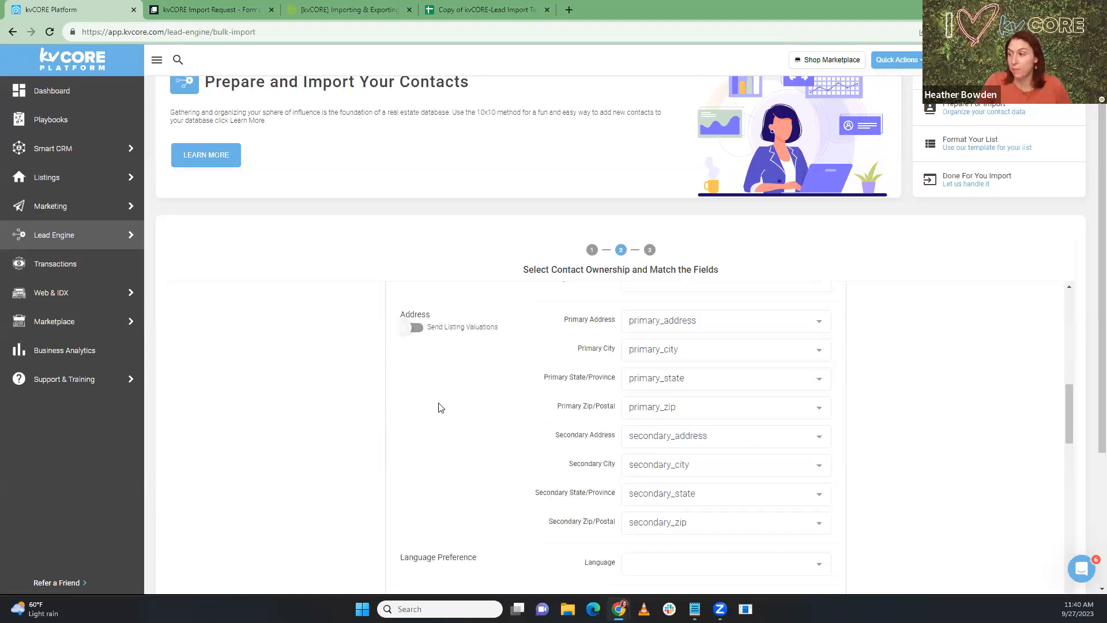
scroll(437, 407, down, 11)
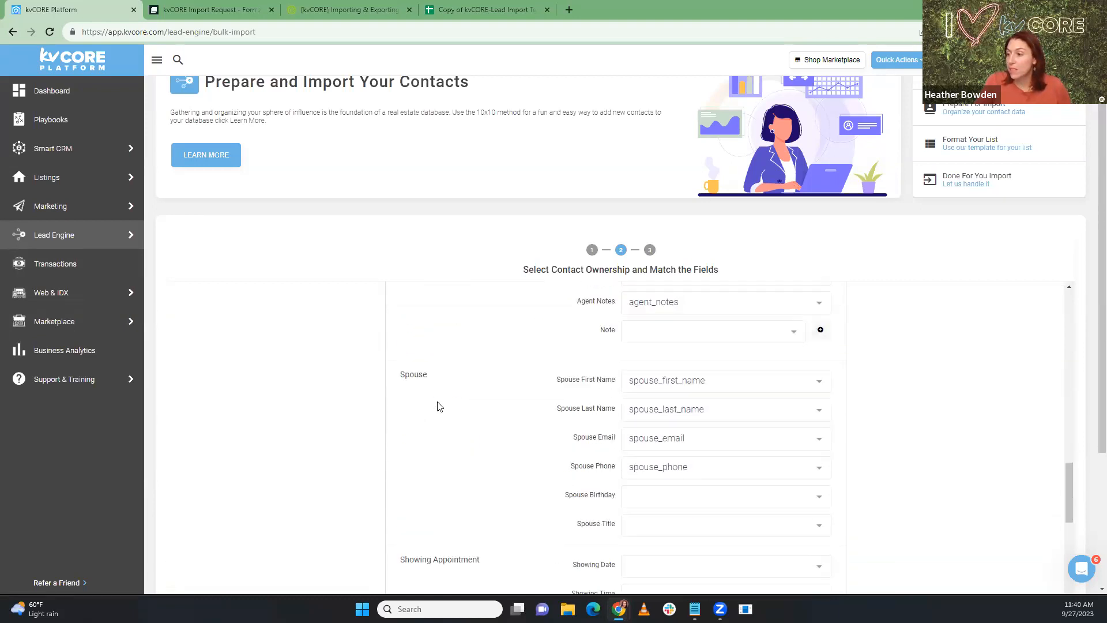
scroll(437, 407, down, 1)
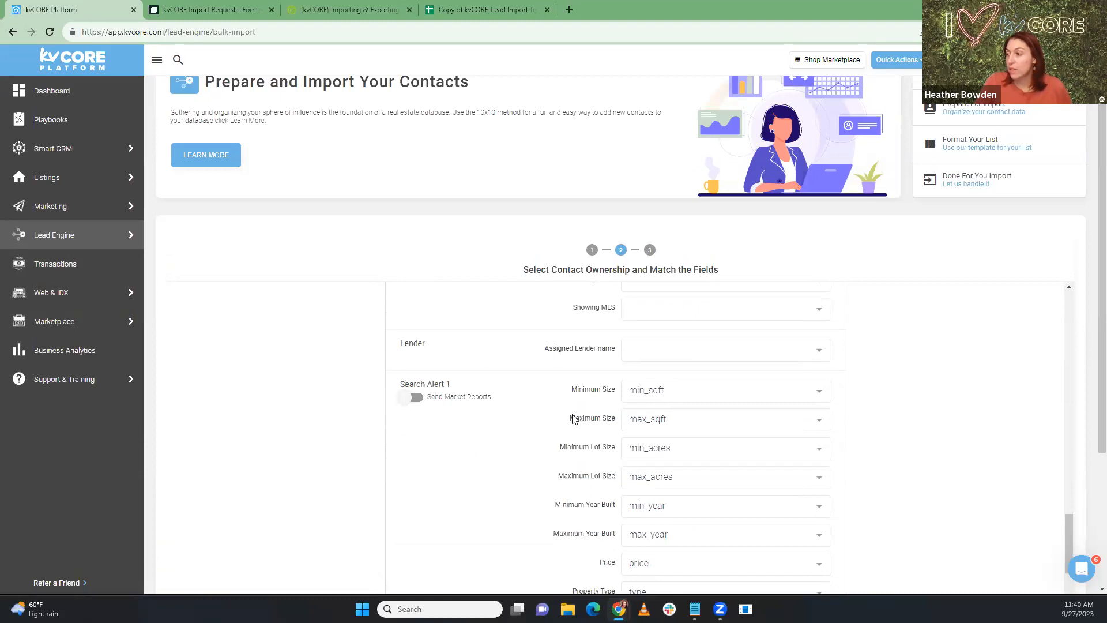
scroll(579, 432, down, 1)
scroll(635, 502, down, 2)
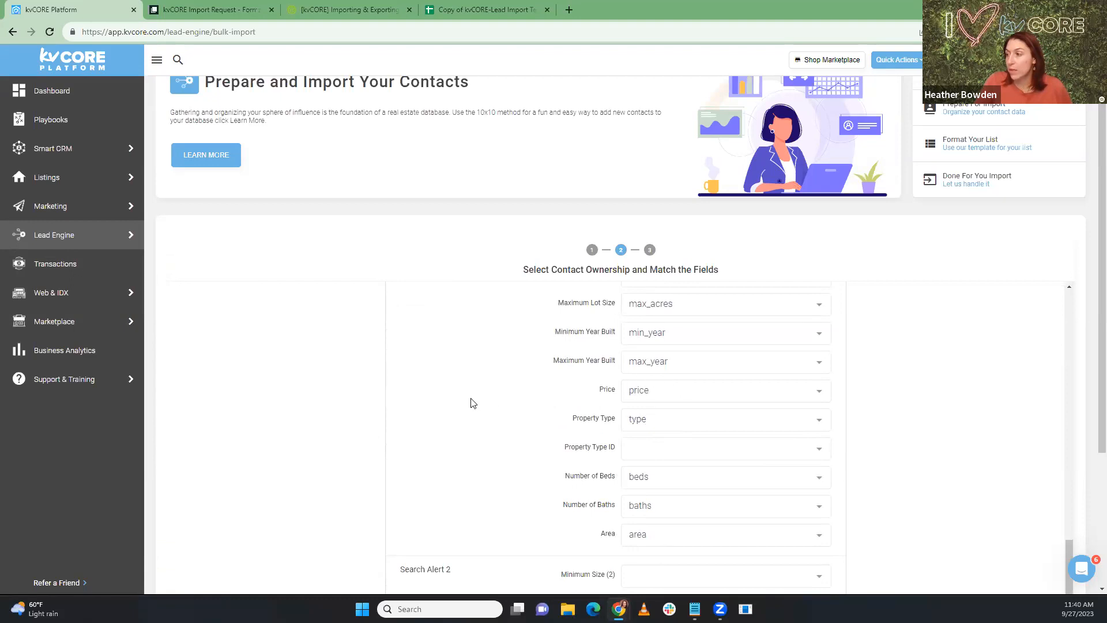
Step: Turn on Send Market Reports for Search Alert 1
scroll(470, 402, up, 4)
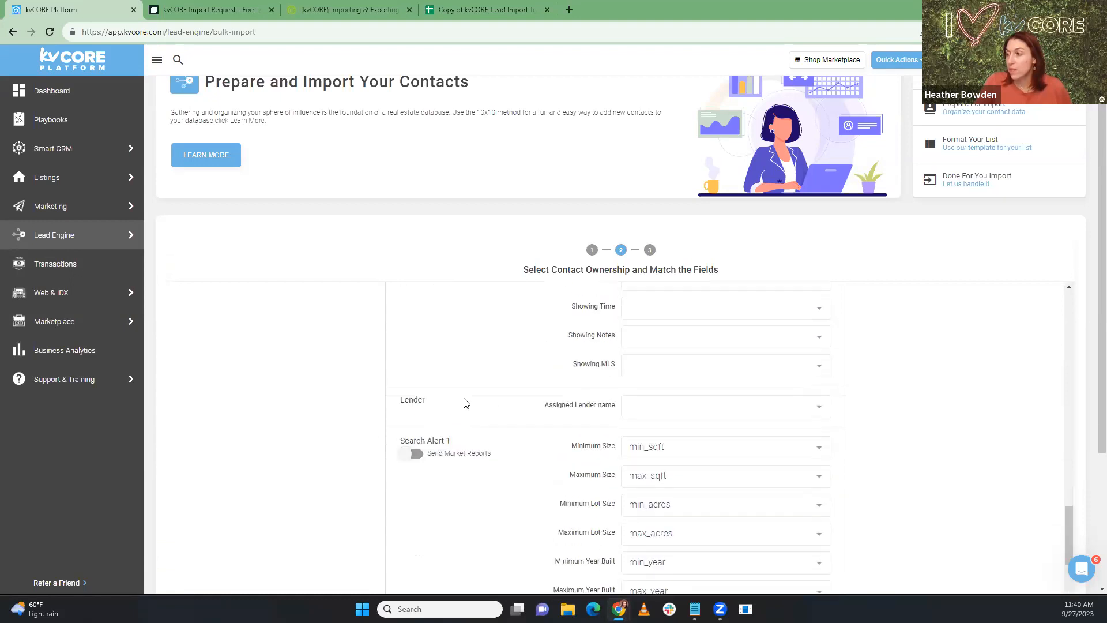
click(416, 456)
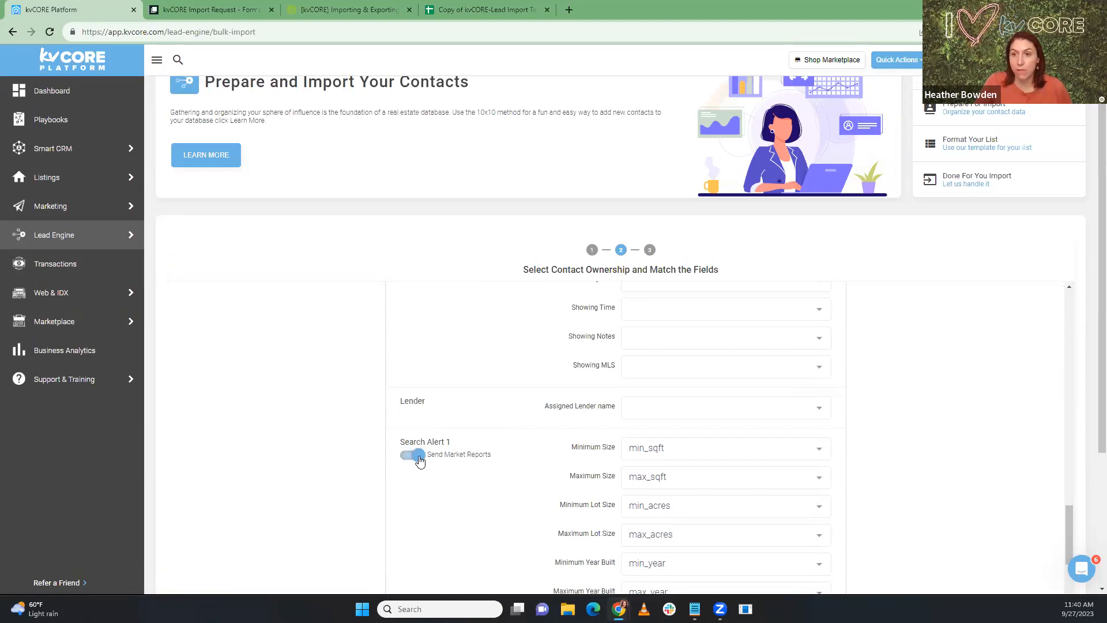
scroll(432, 514, up, 4)
scroll(433, 513, down, 6)
scroll(433, 513, down, 10)
scroll(433, 514, up, 4)
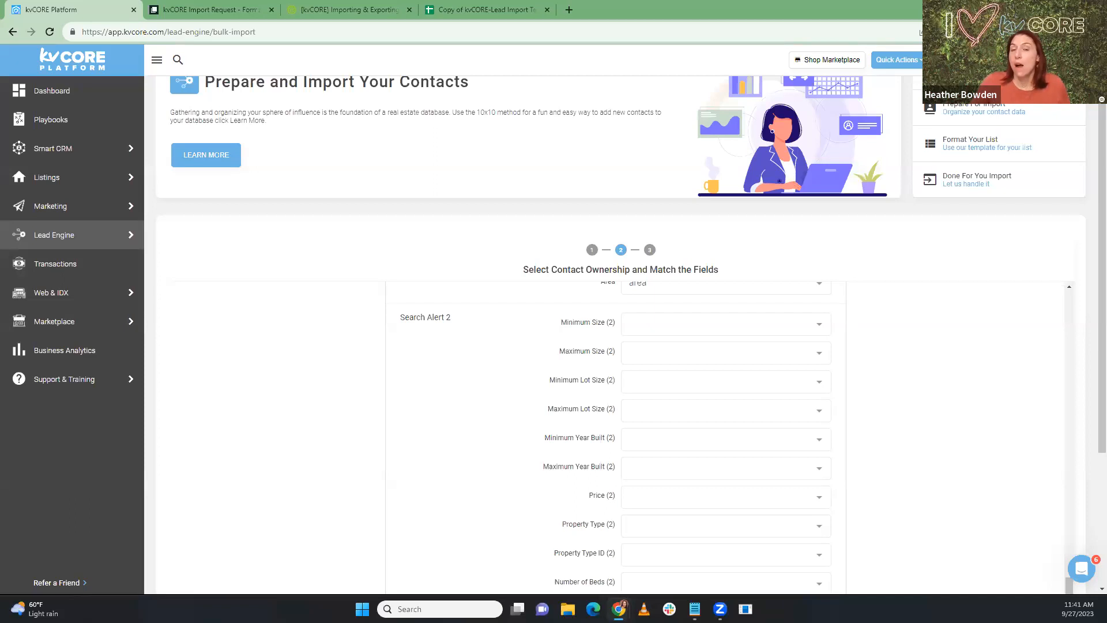
Step: Open the second contact from Smart CRM, review its search alert and market report, then close it
click(71, 163)
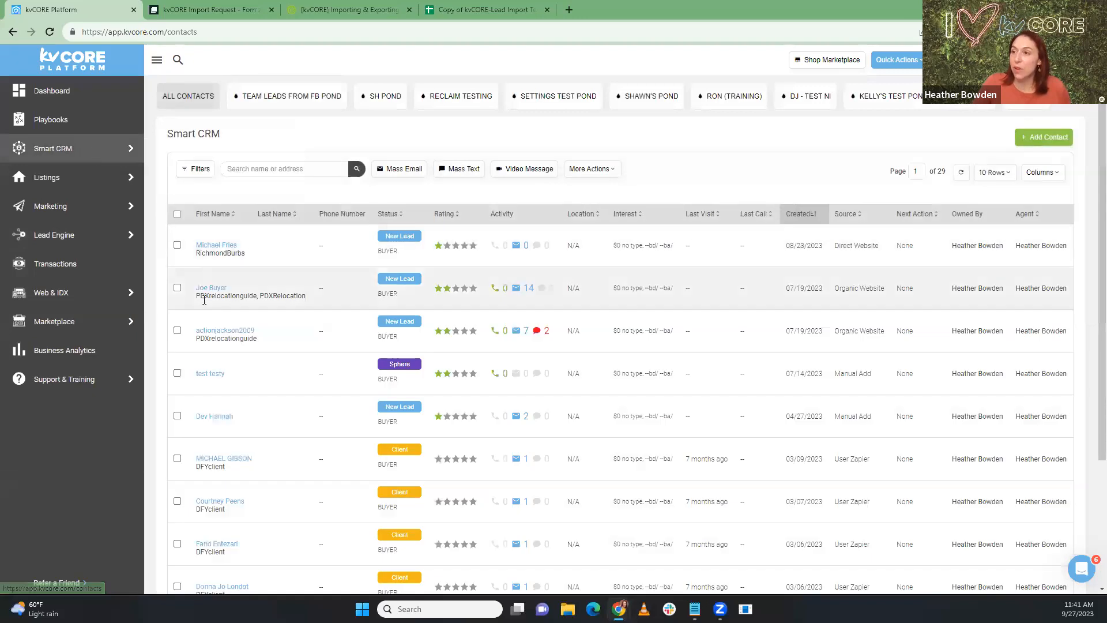
click(211, 288)
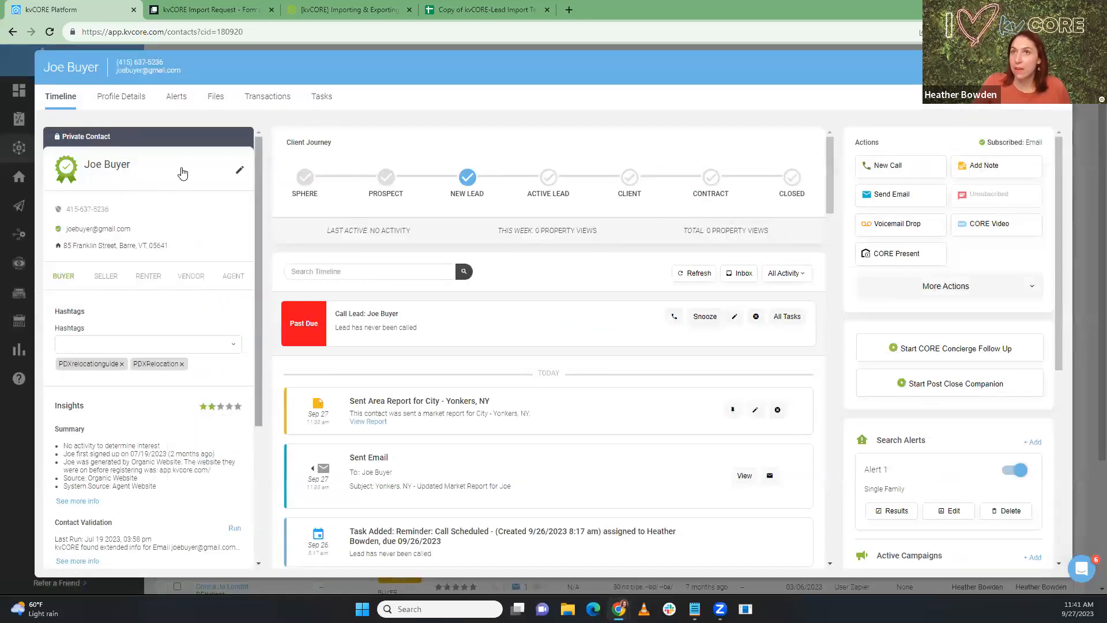
scroll(828, 242, down, 2)
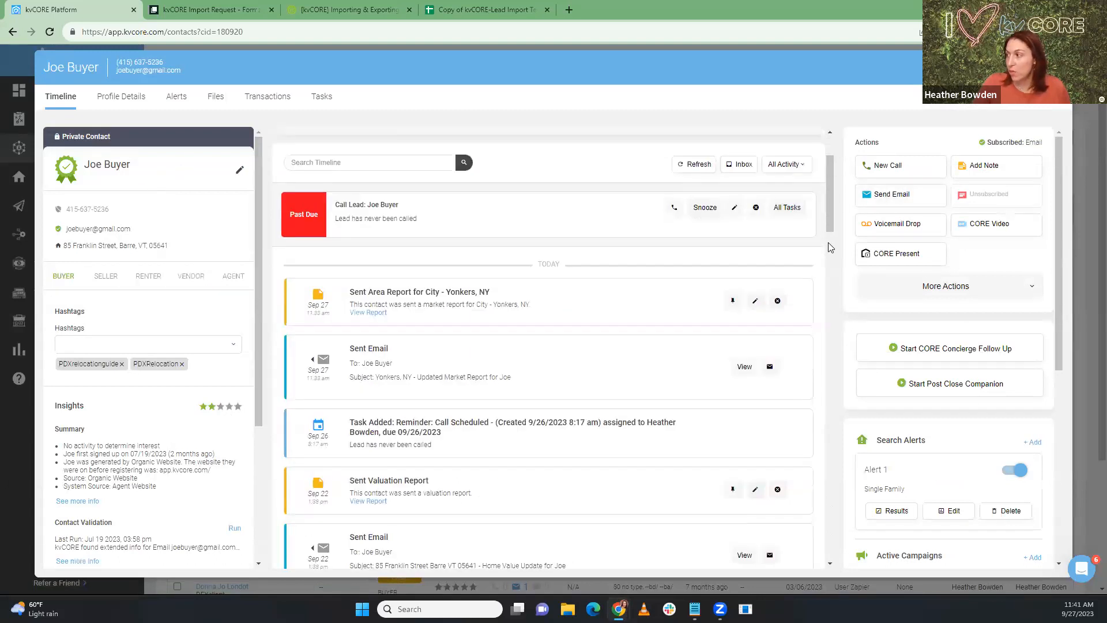
scroll(952, 379, down, 3)
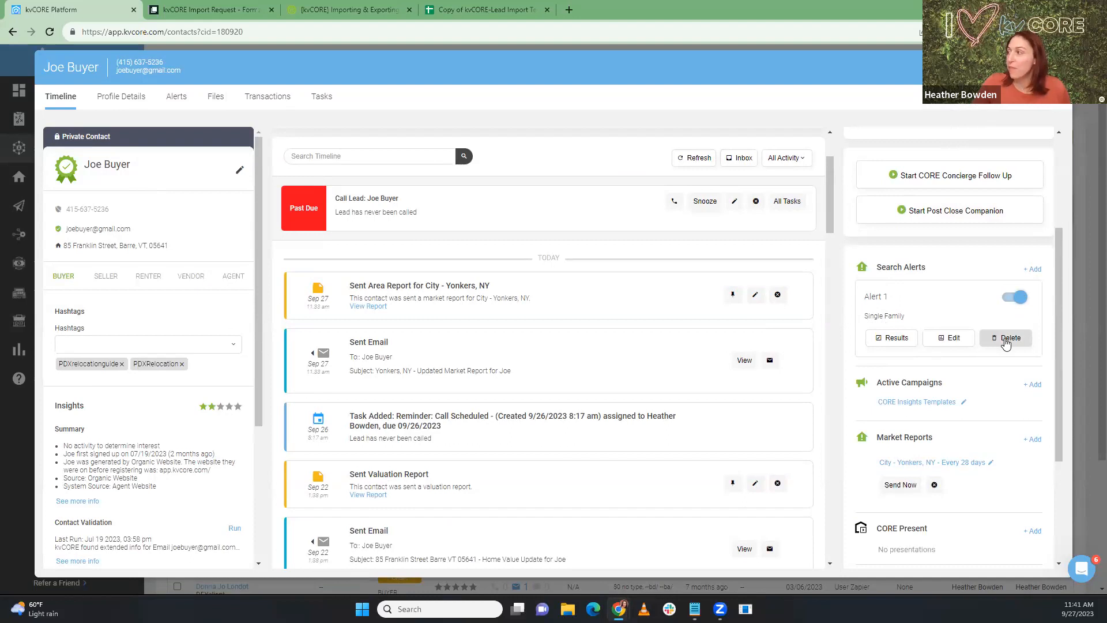
click(1057, 67)
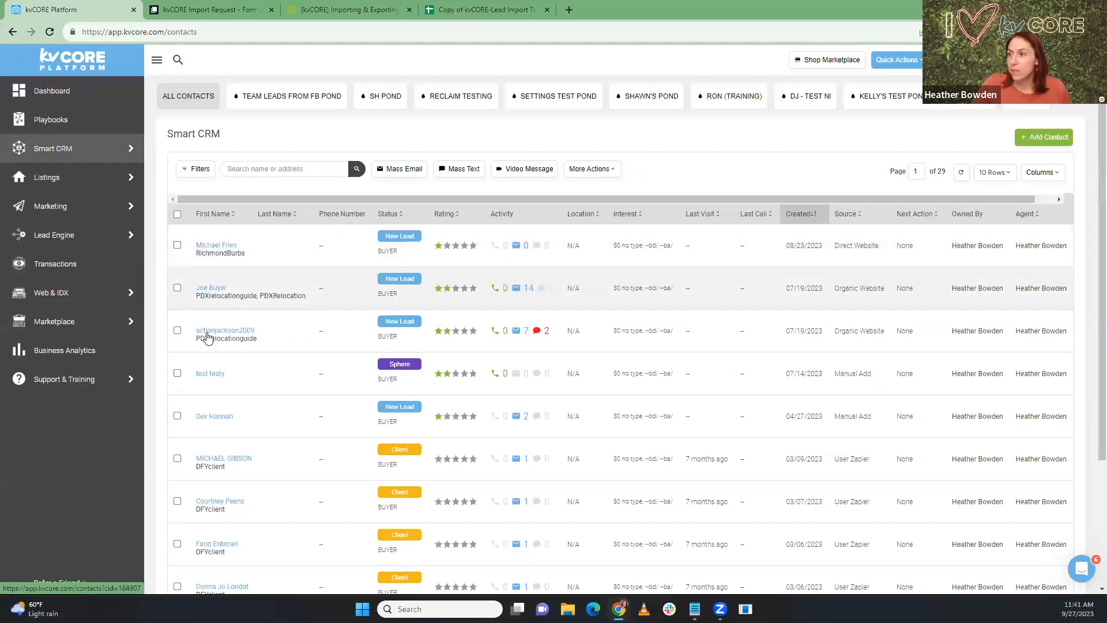
Step: Open the third contact, begin a new search alert, then return to its Timeline without saving
click(207, 331)
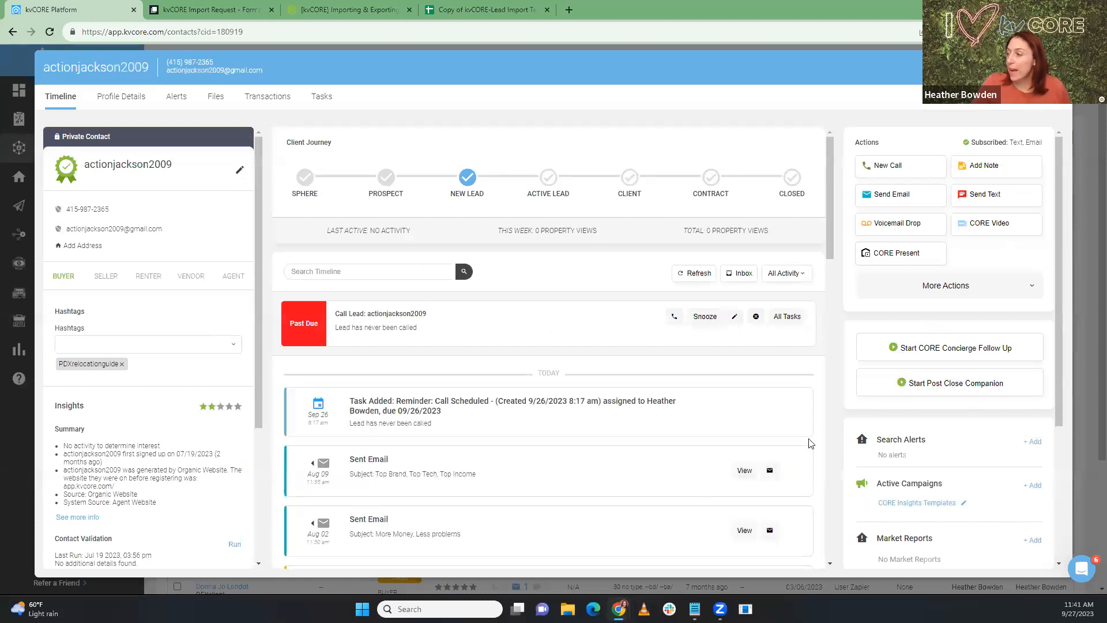
click(1034, 442)
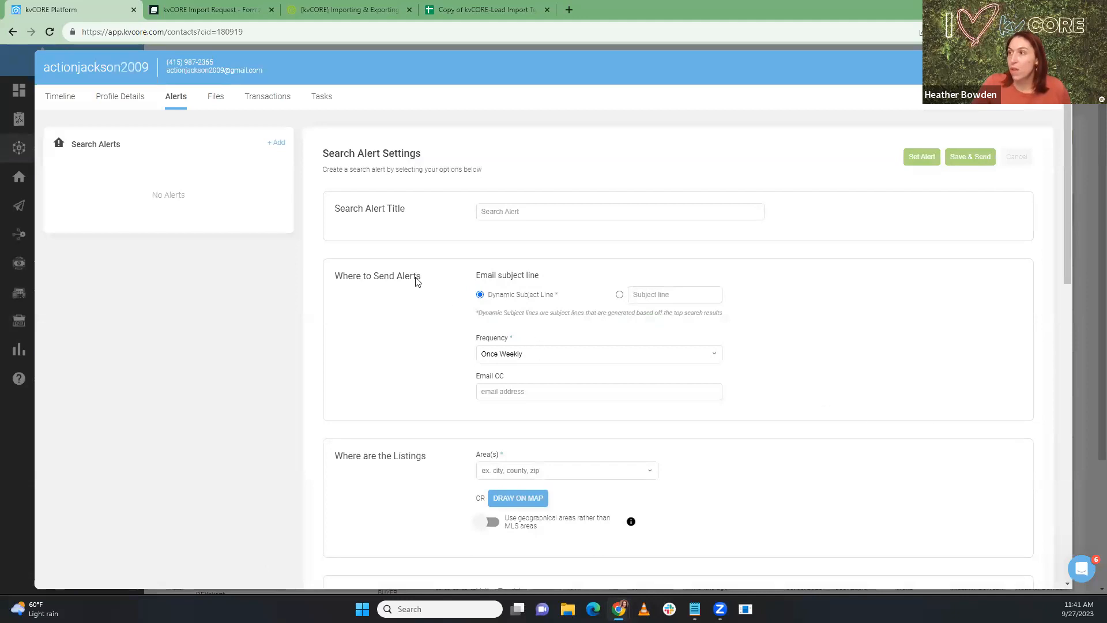
click(531, 212)
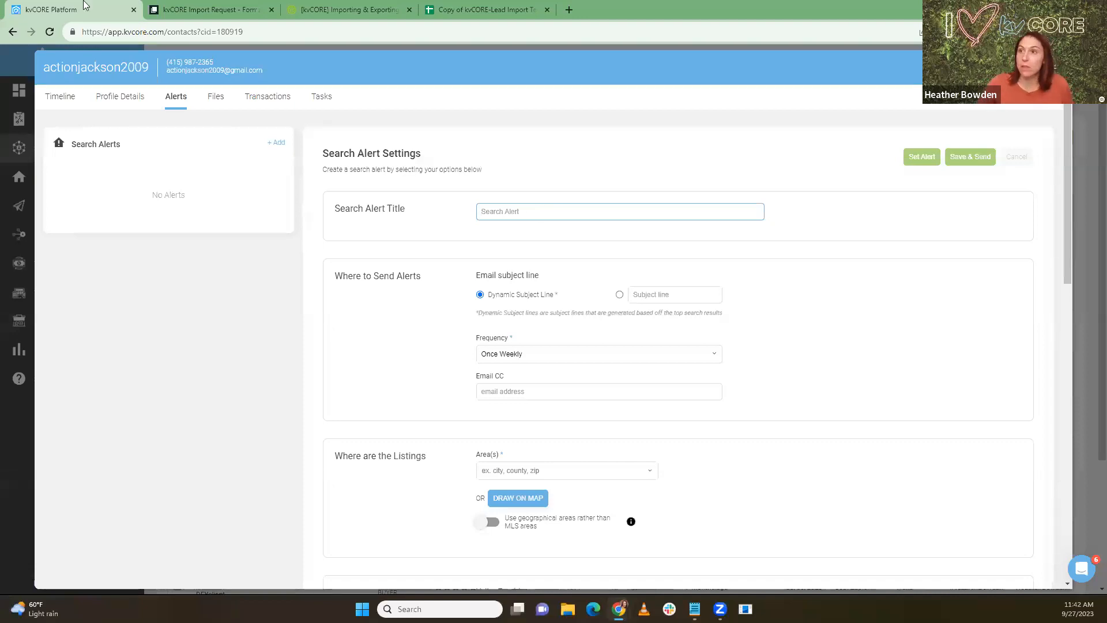
click(57, 99)
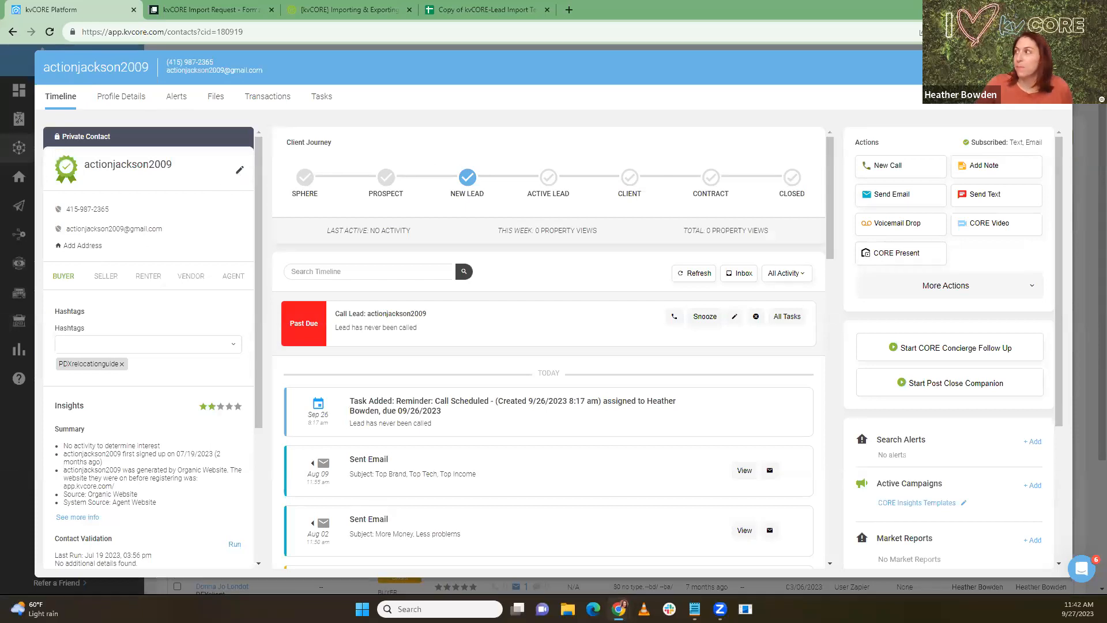
Step: Select a street address from All MLS Listings, then return to Smart CRM All Contacts
click(1056, 67)
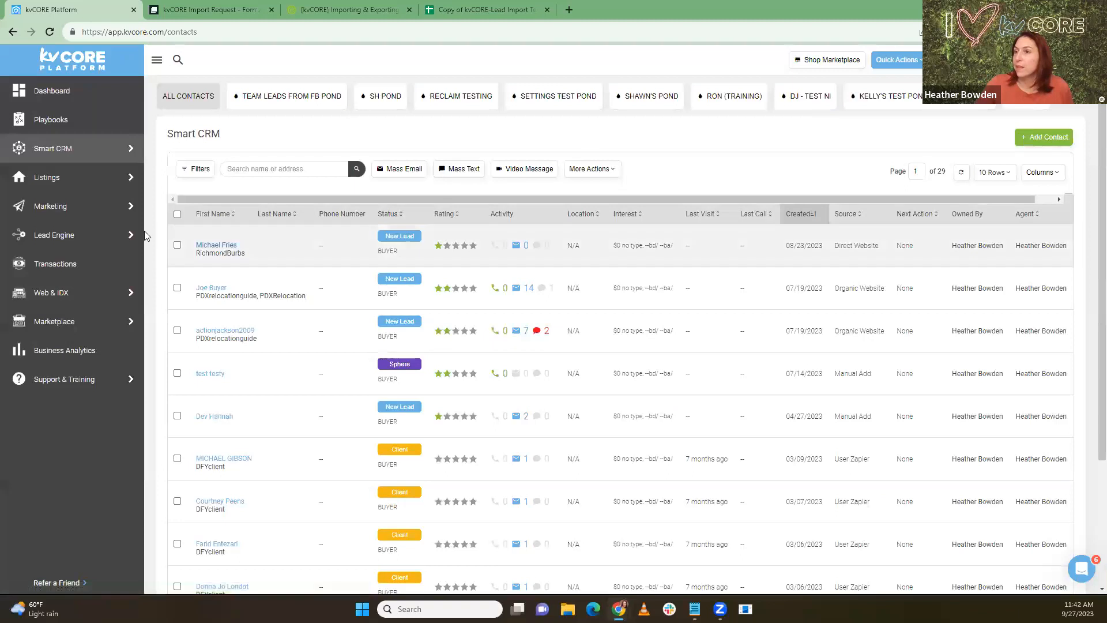
mouse_move(62, 192)
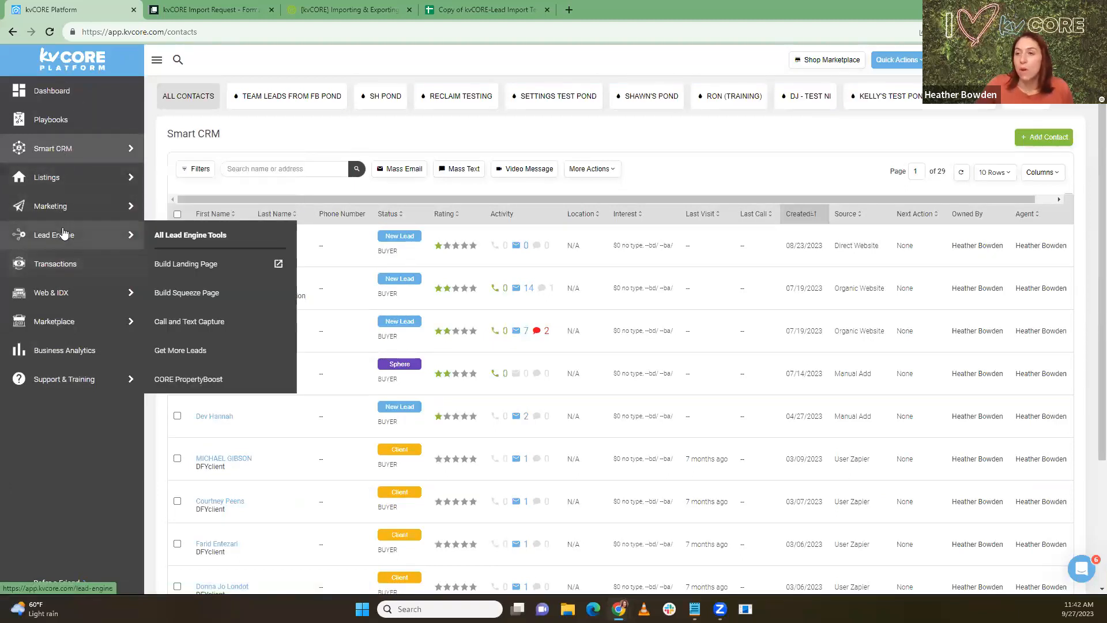
mouse_move(101, 212)
mouse_move(116, 177)
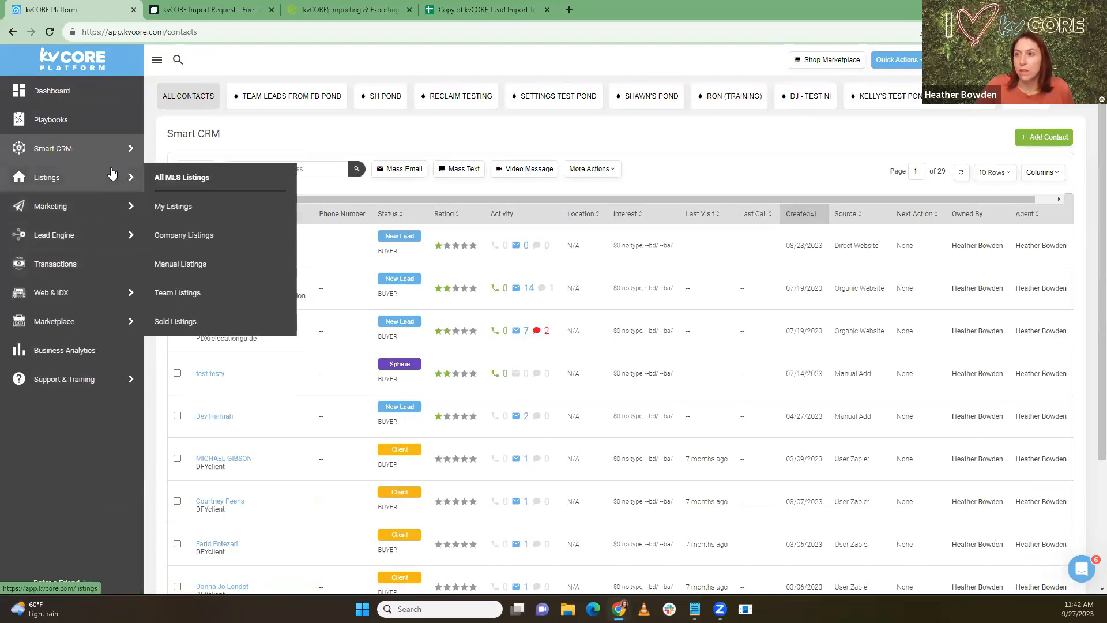
click(176, 183)
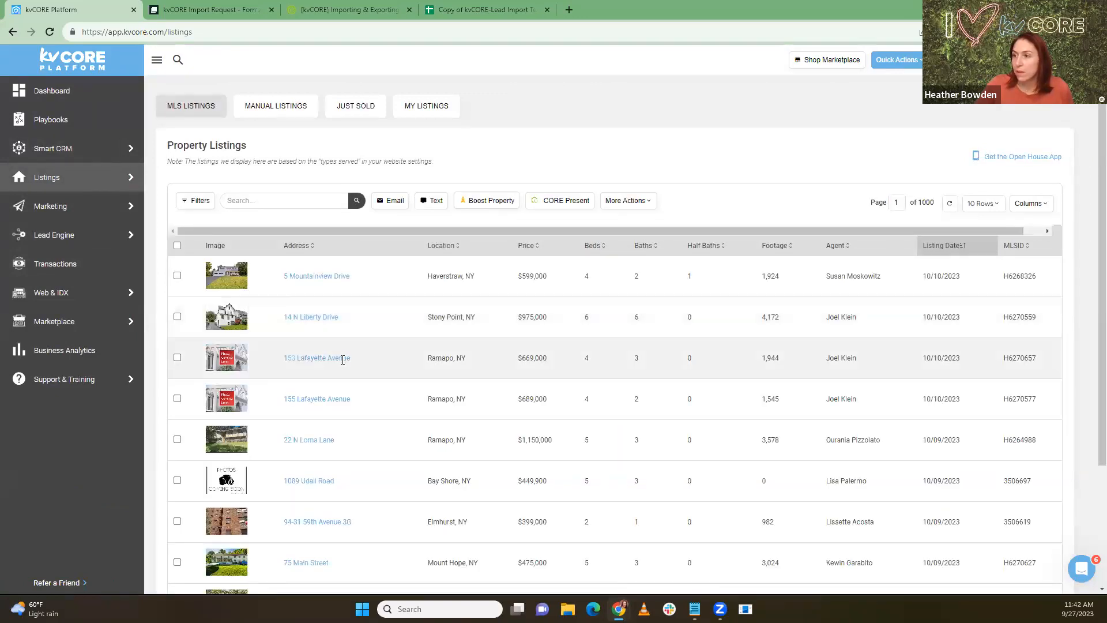
scroll(372, 376, down, 2)
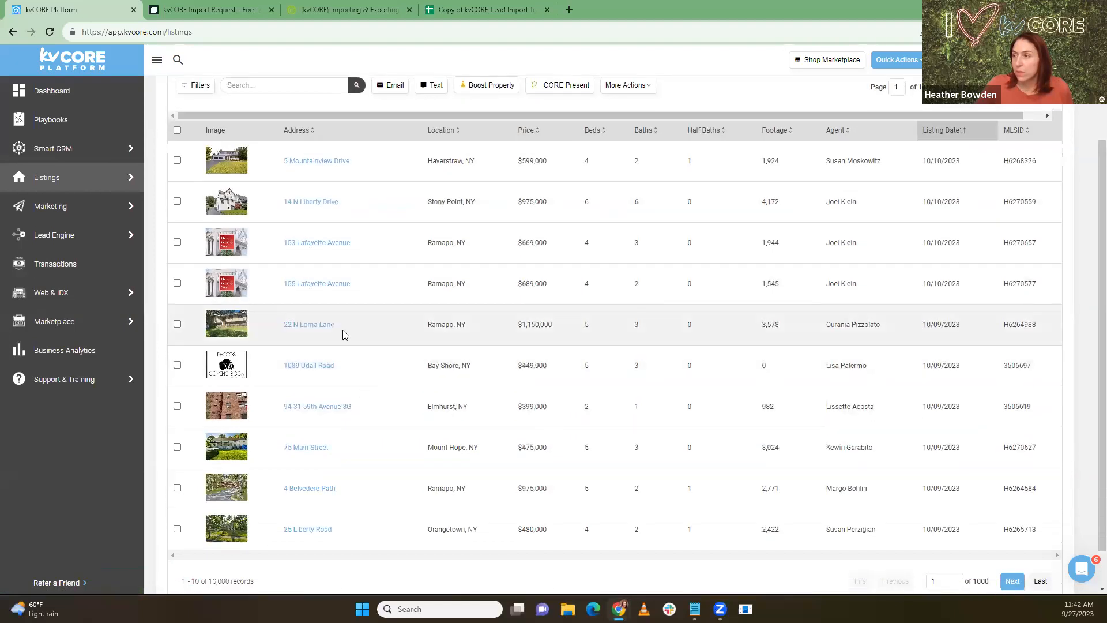
triple_click(306, 324)
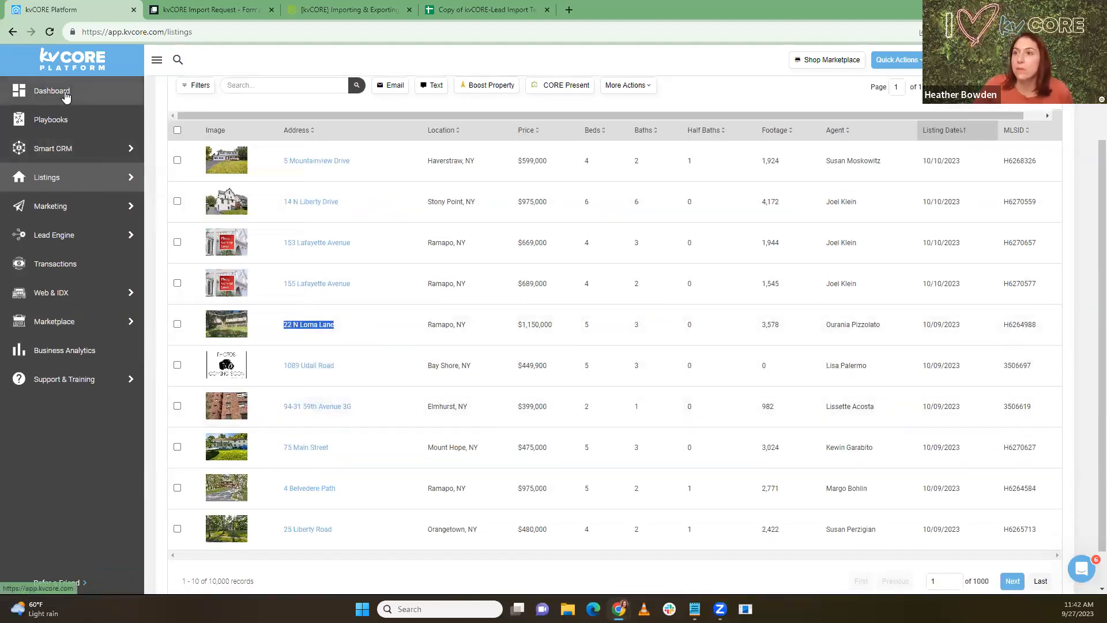
click(69, 91)
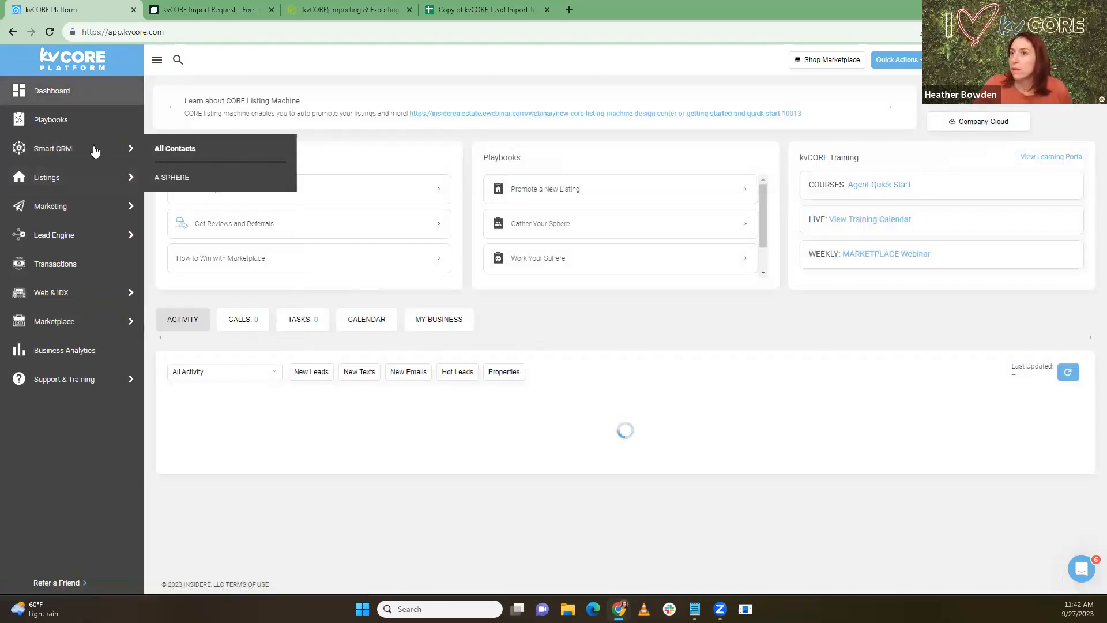
click(88, 152)
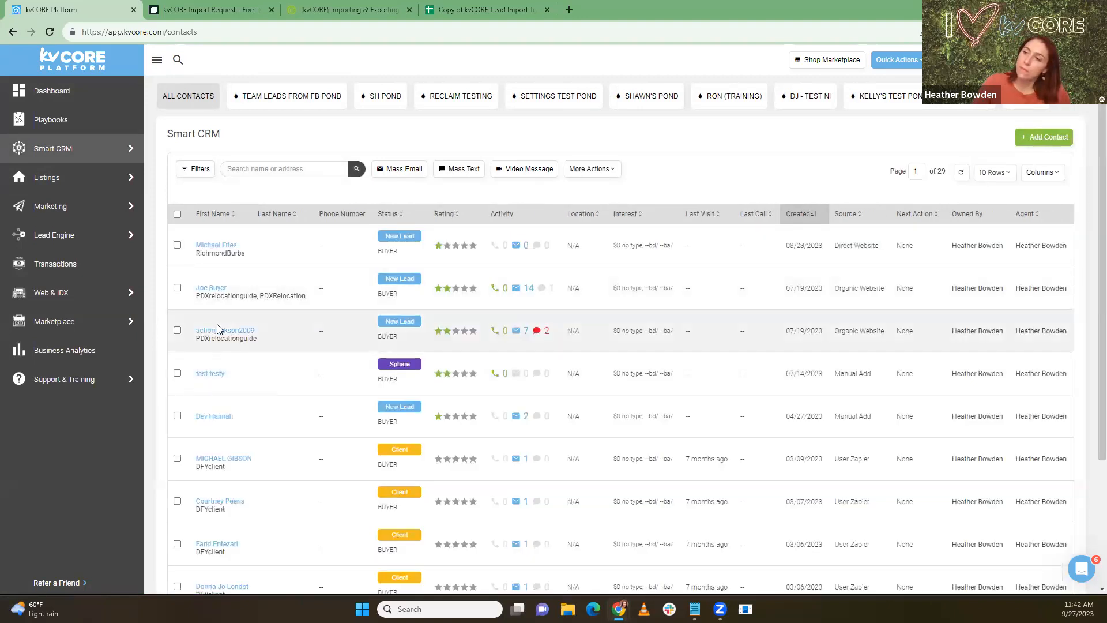
click(220, 331)
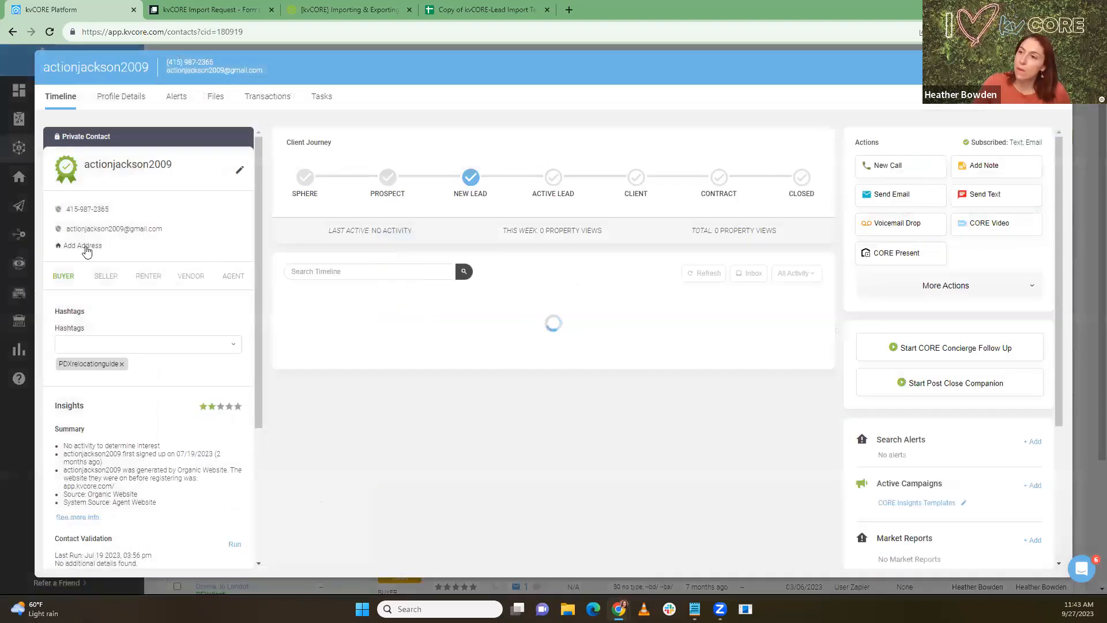
click(93, 252)
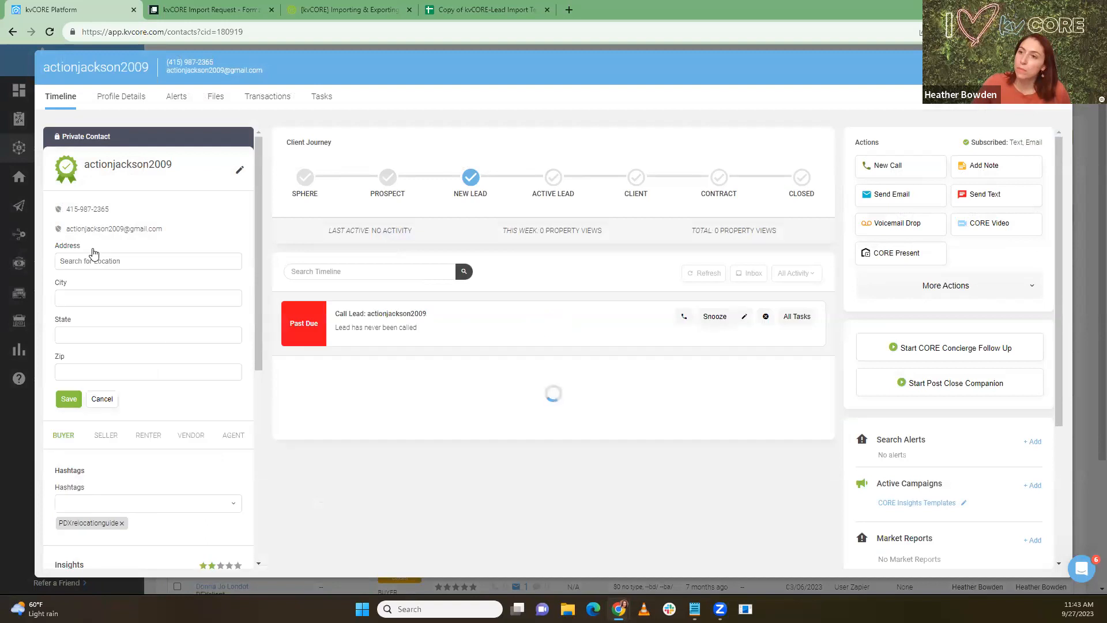
click(105, 258)
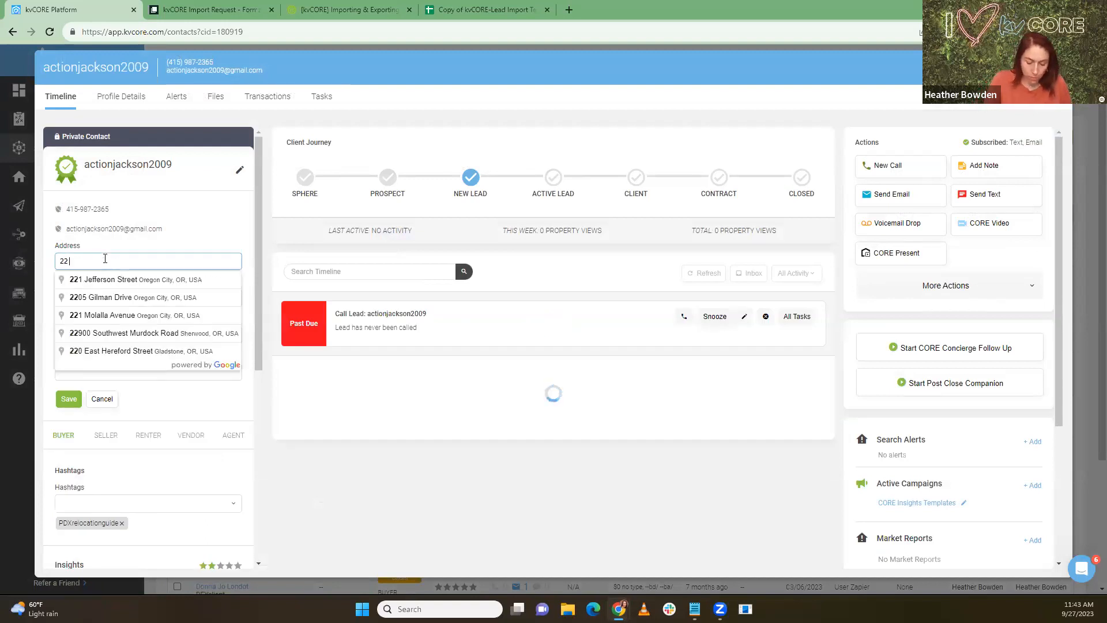
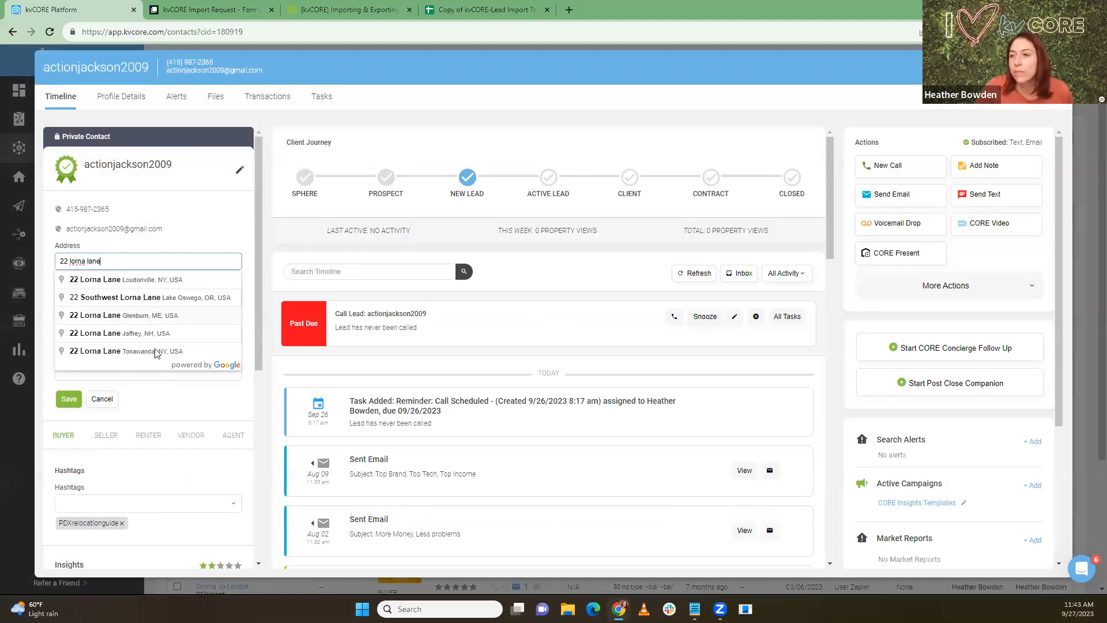
click(119, 356)
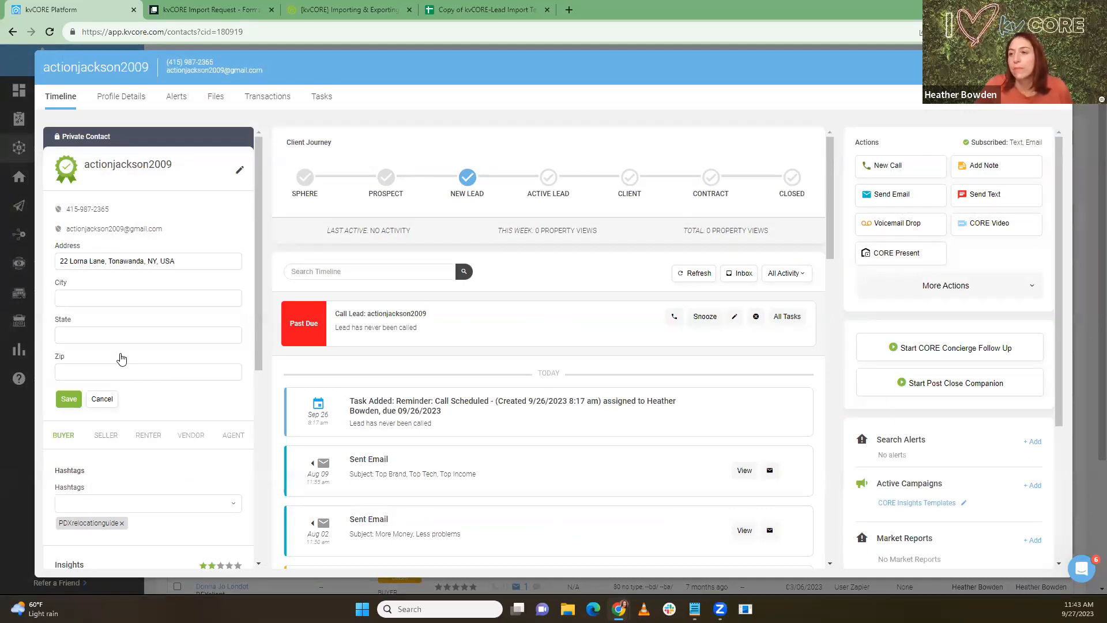
click(80, 398)
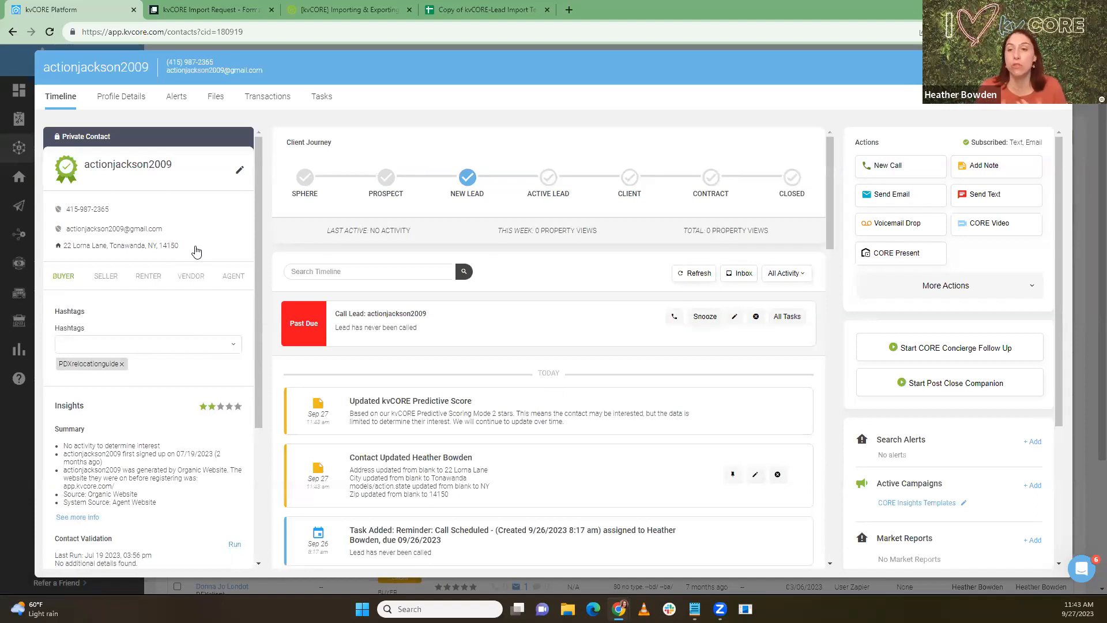
drag(196, 252, 67, 254)
key(ctrl+c)
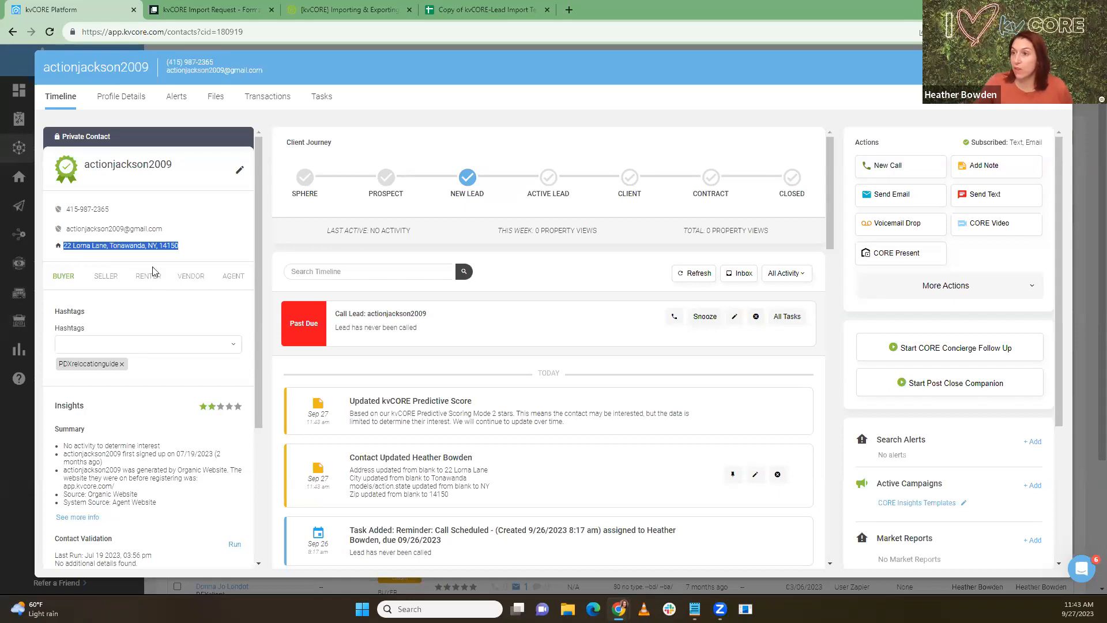
scroll(923, 398, down, 1)
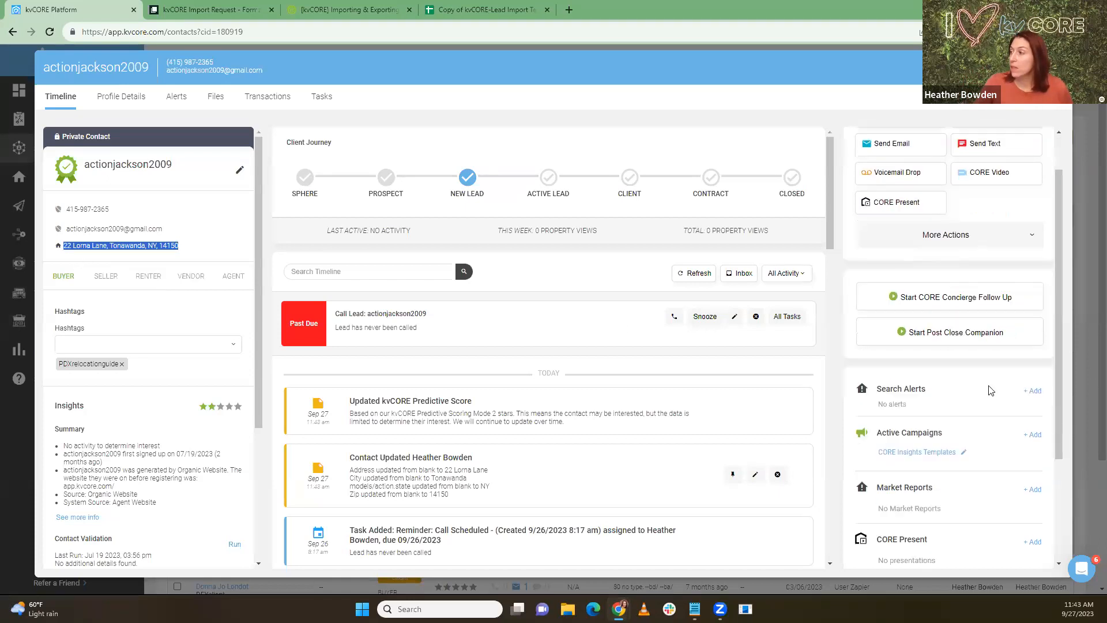
click(1035, 385)
click(528, 211)
text(Neighborhood)
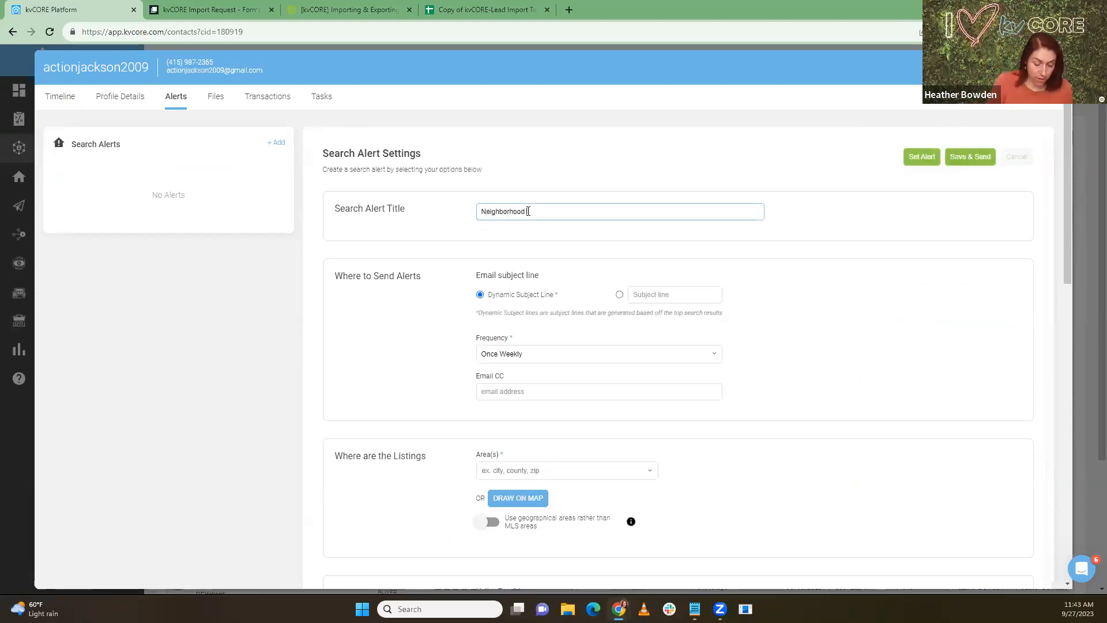
text( Watch)
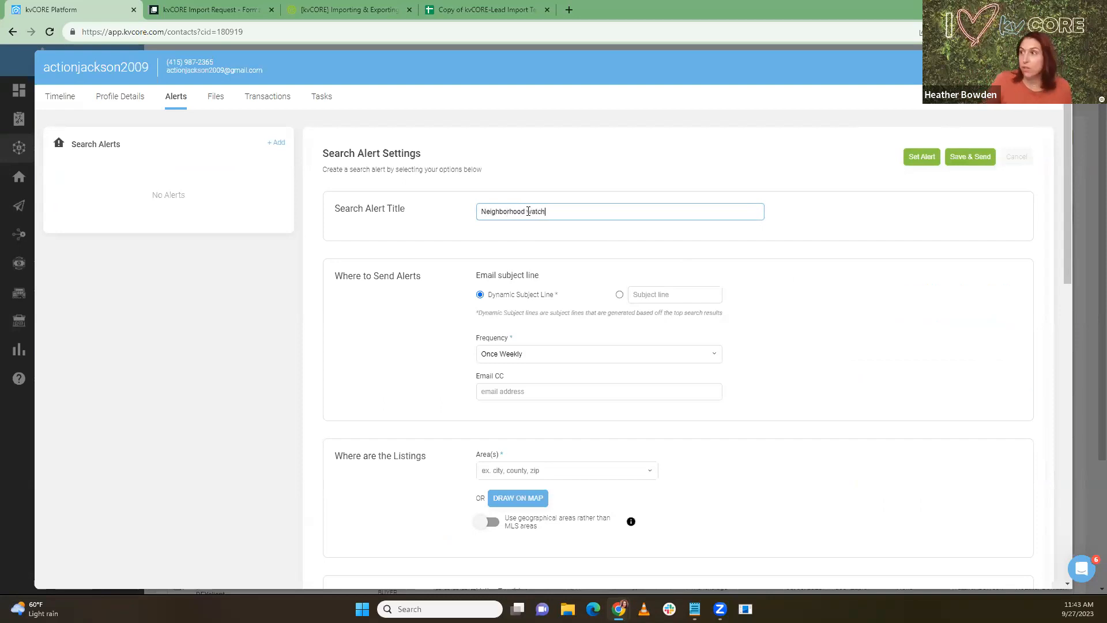
double_click(531, 212)
text(Watch)
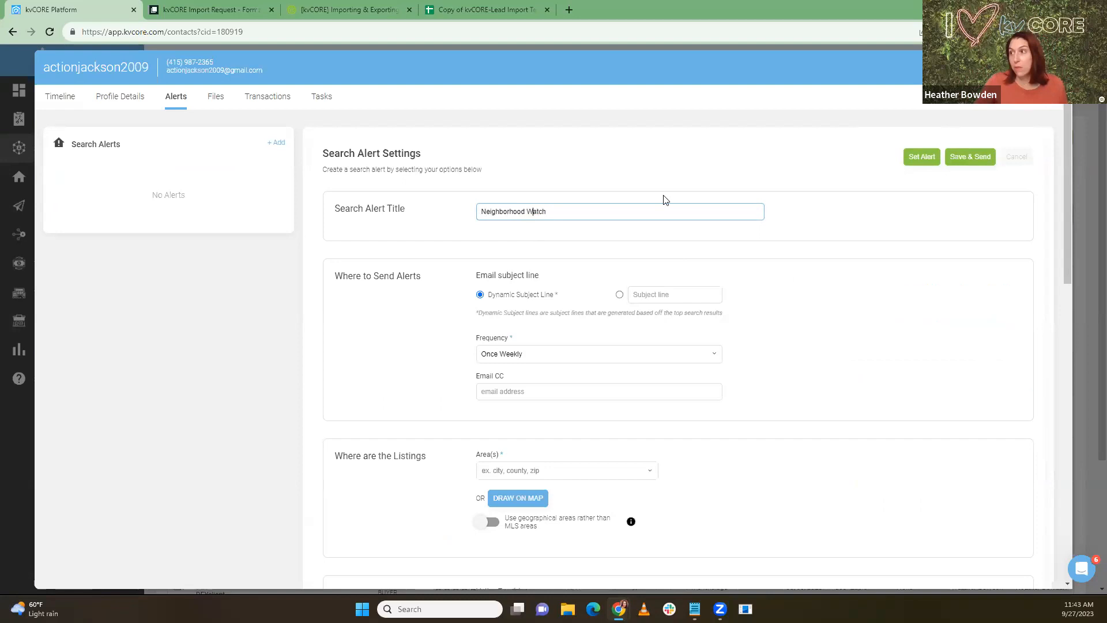
click(503, 234)
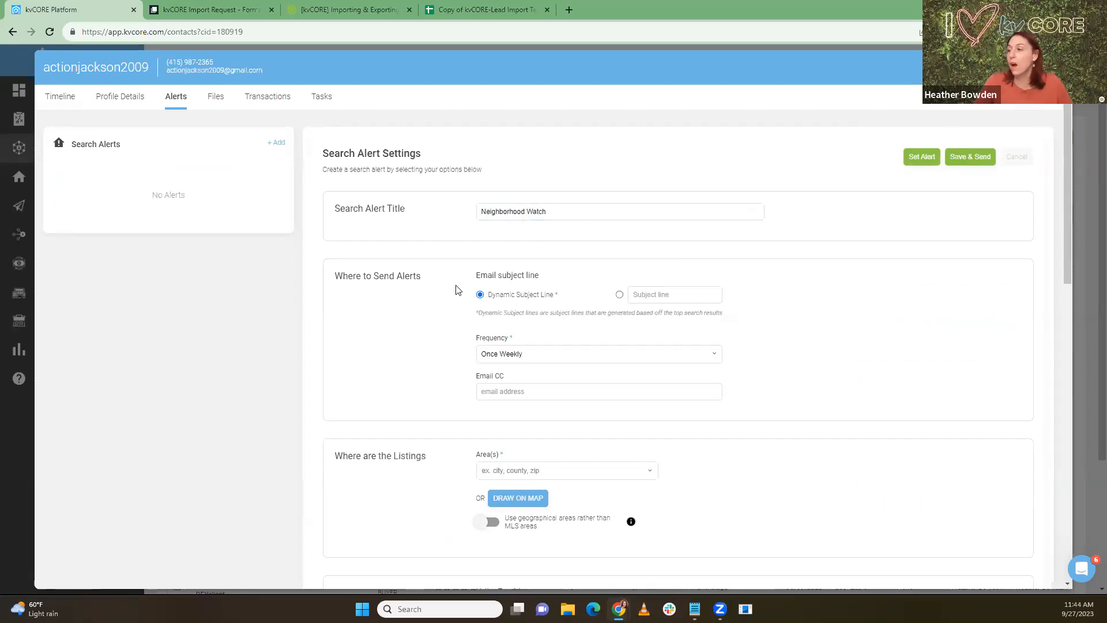
scroll(489, 383, down, 2)
Step: On the alert's map, find the pasted property address and zoom in to its street
click(489, 383)
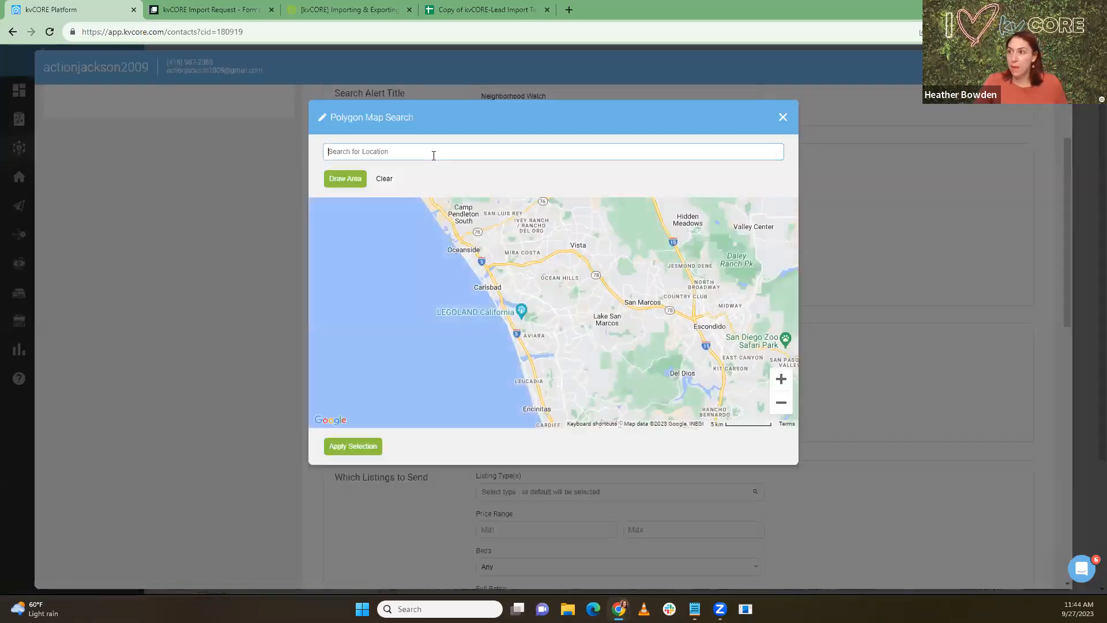
click(433, 156)
key(ctrl+v)
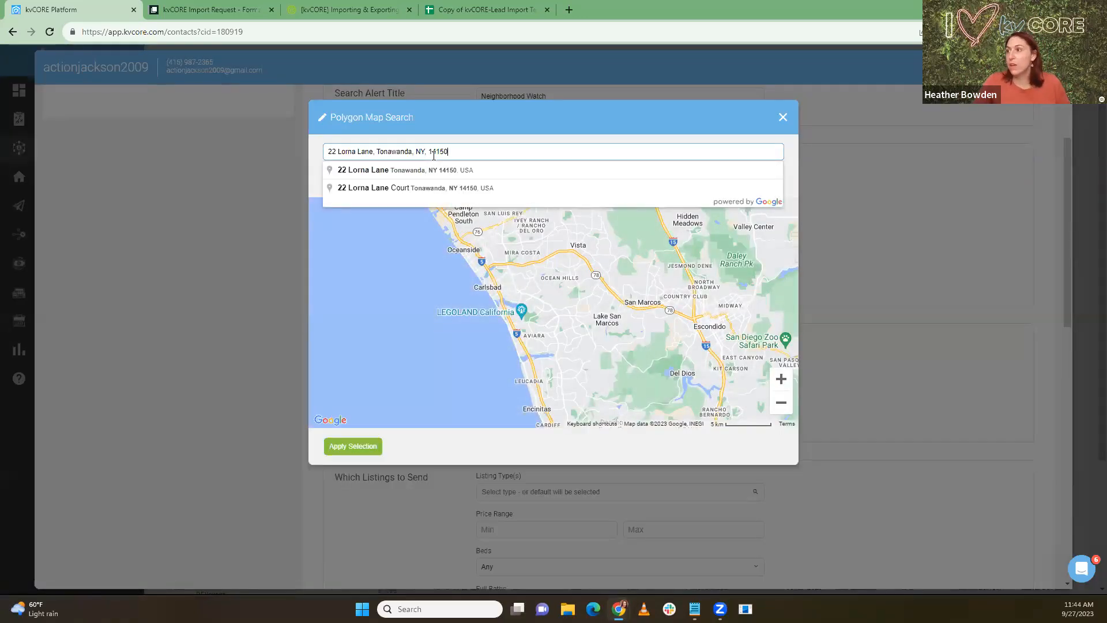
click(440, 171)
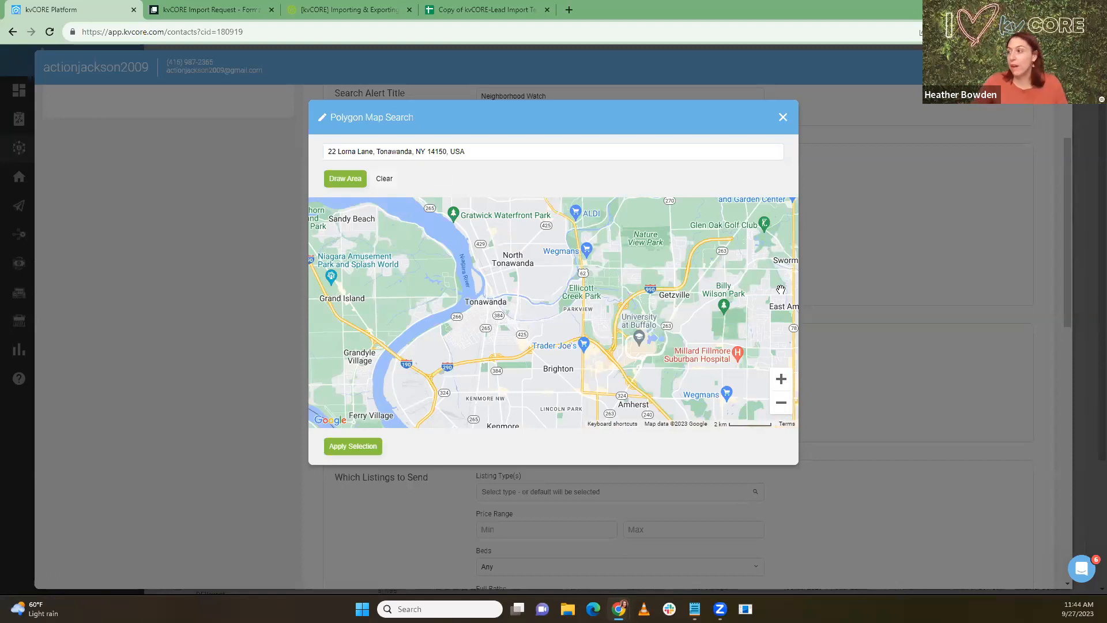
click(782, 381)
click(782, 380)
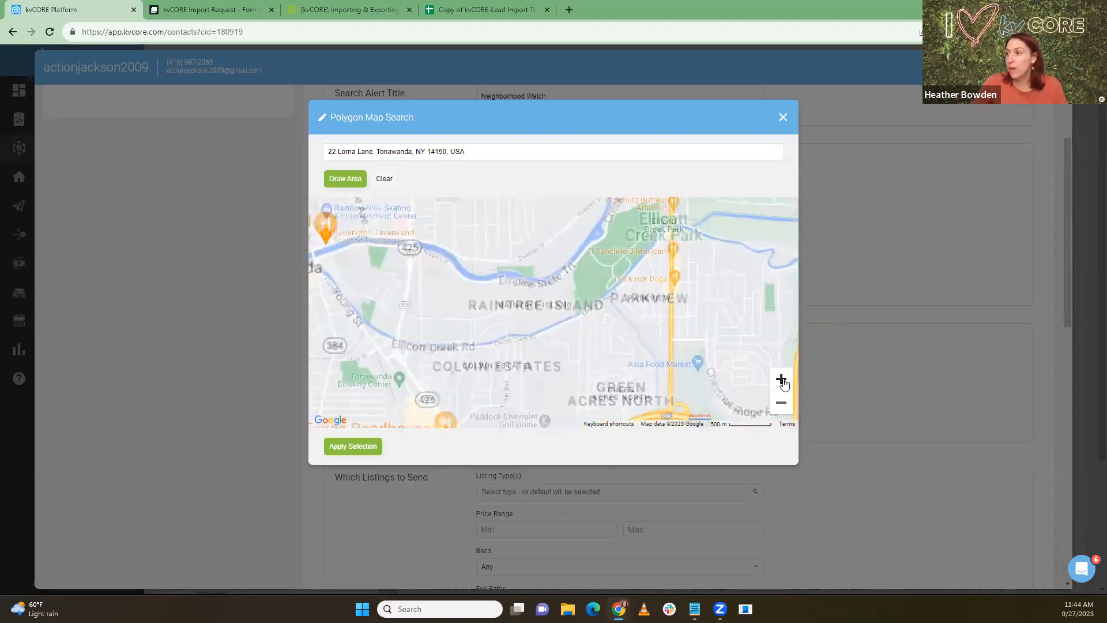
click(782, 381)
click(782, 380)
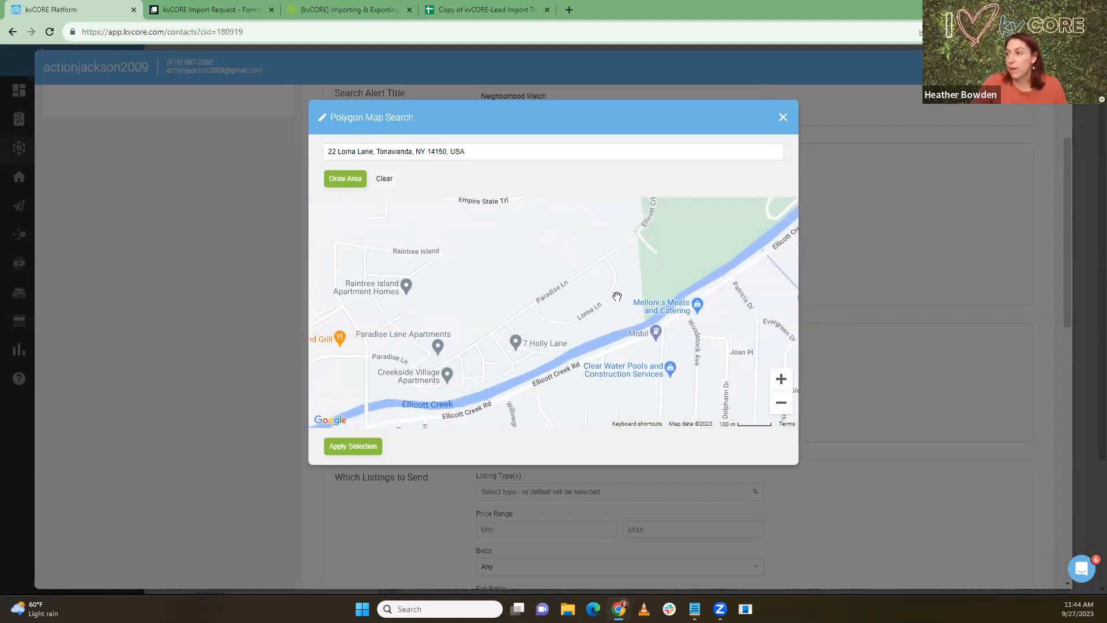
drag(566, 334, 547, 319)
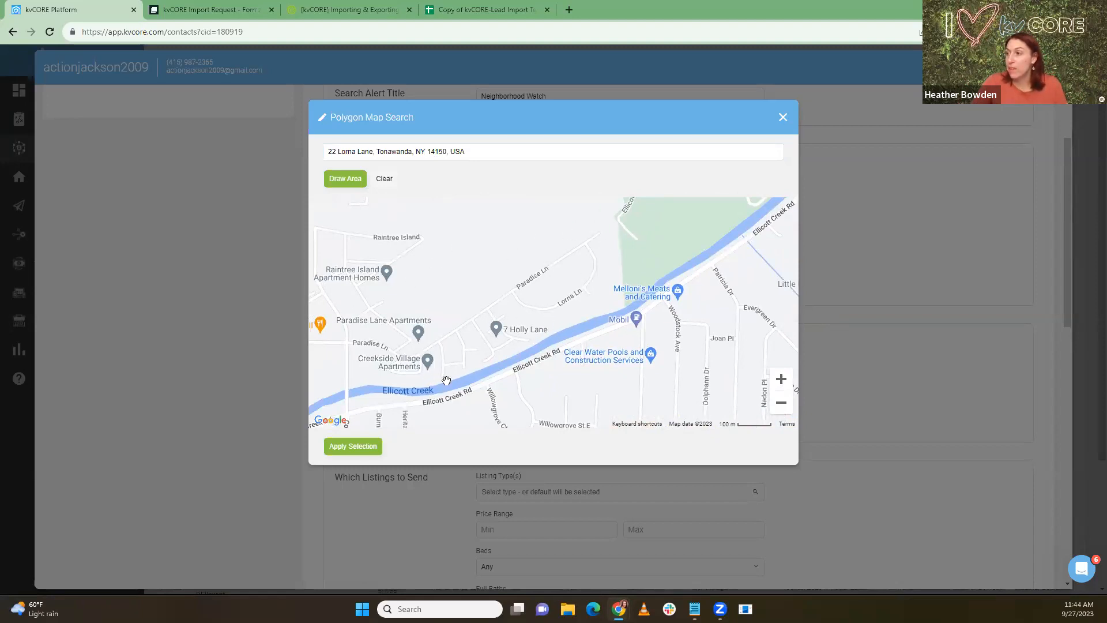
Step: Draw a polygon around the neighbourhood between Paradise Ln and Ellicott Creek and apply it
click(348, 179)
mouse_move(435, 325)
mouse_down()
mouse_move(601, 205)
mouse_move(637, 260)
mouse_move(643, 297)
mouse_move(430, 392)
mouse_move(440, 333)
mouse_up()
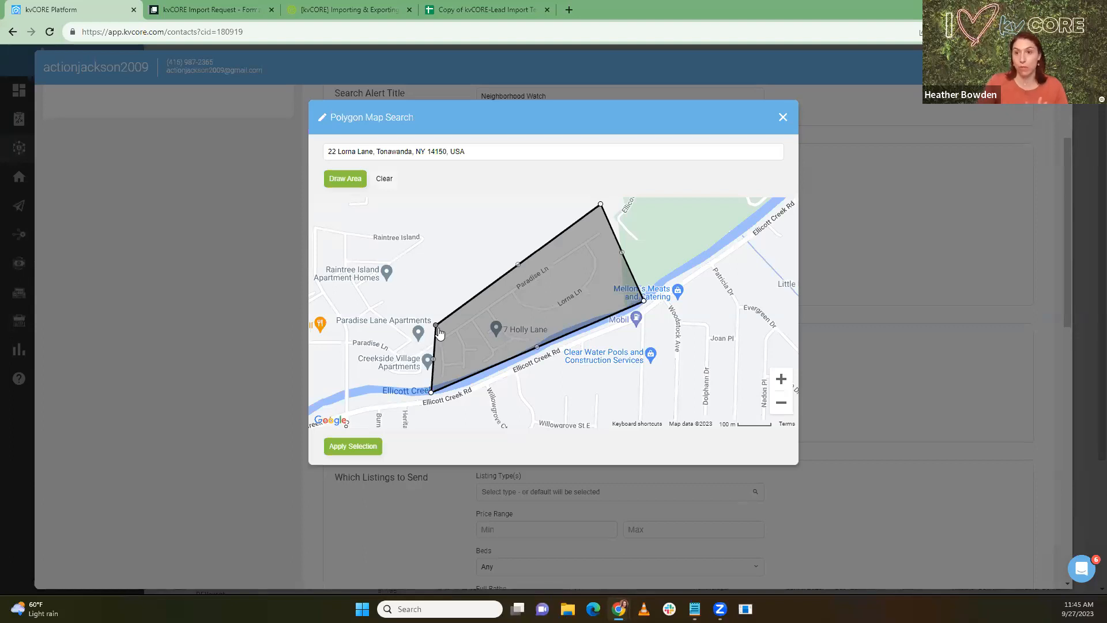
click(363, 447)
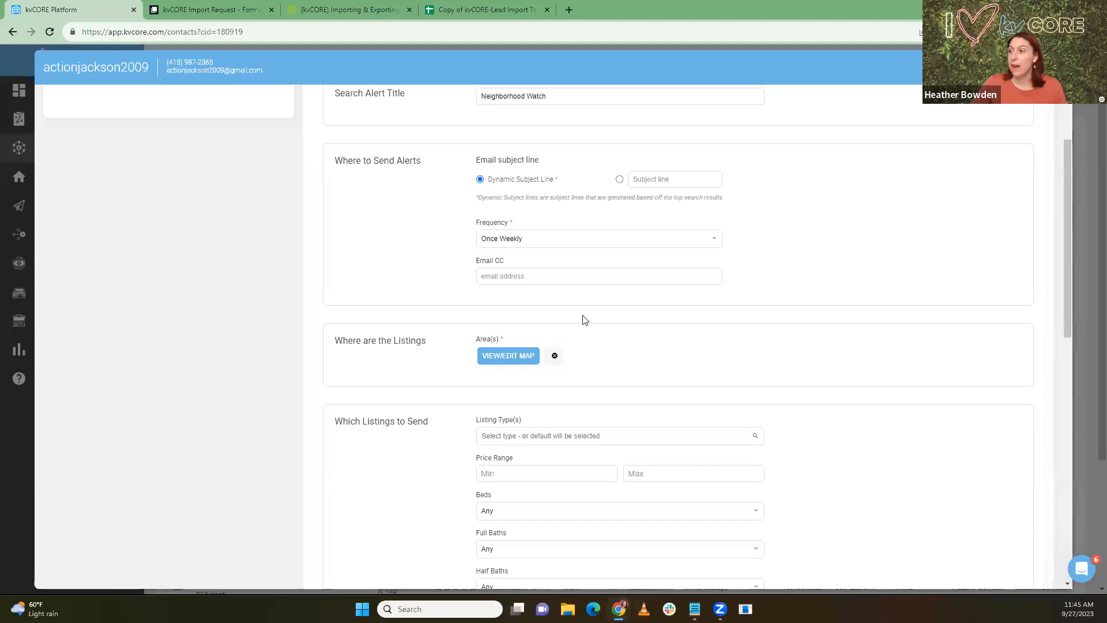
scroll(583, 319, up, 2)
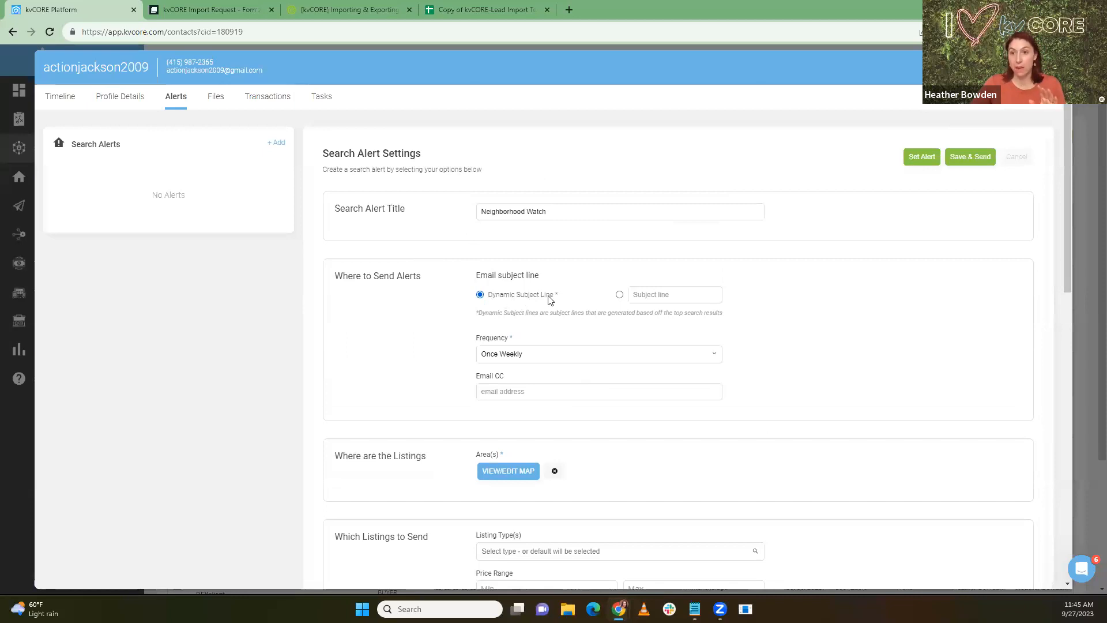
click(639, 297)
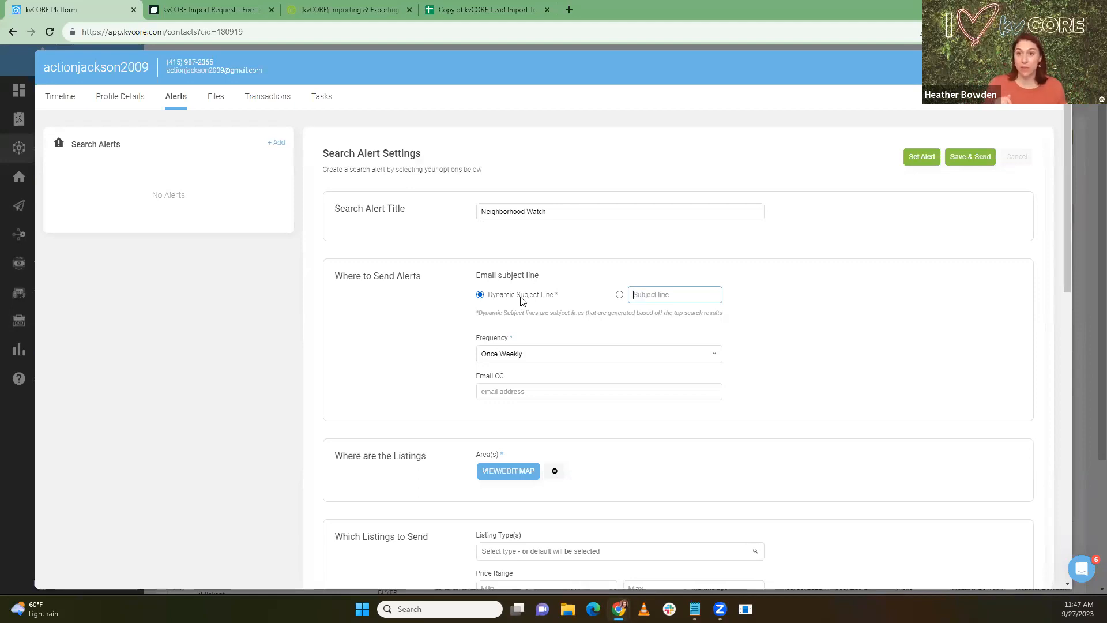
Step: Enter the custom subject 'One of your Neighbors Just Listed their home!', capitalising 'Their'
text(Your Ne)
key(BackSpace)
key(BackSpace)
key(BackSpace)
key(BackSpace)
key(BackSpace)
key(BackSpace)
key(BackSpace)
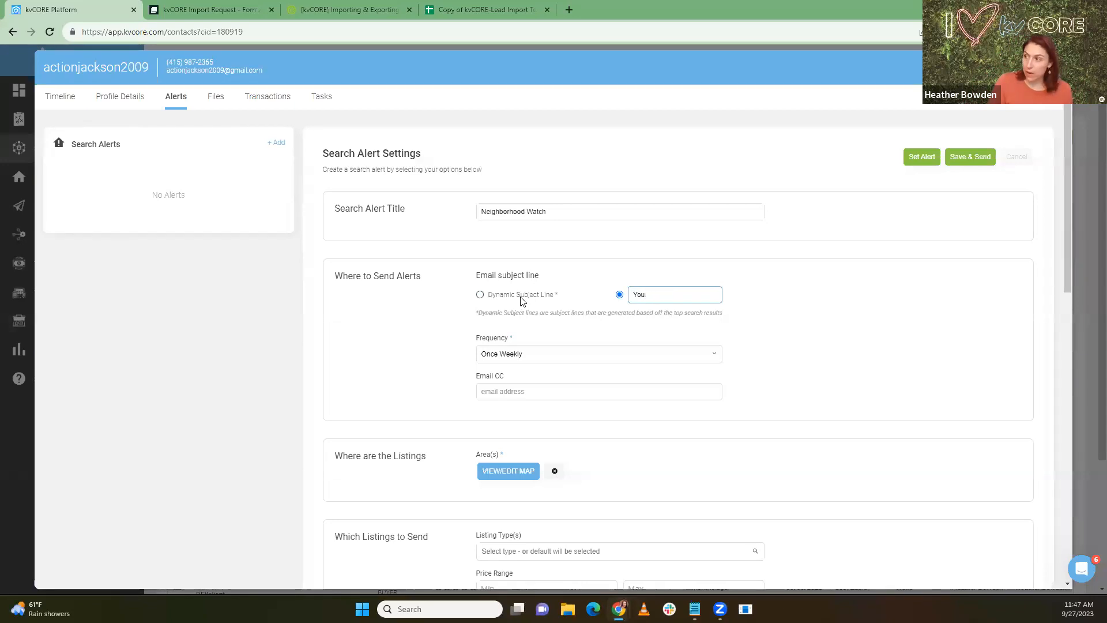
text(One of y)
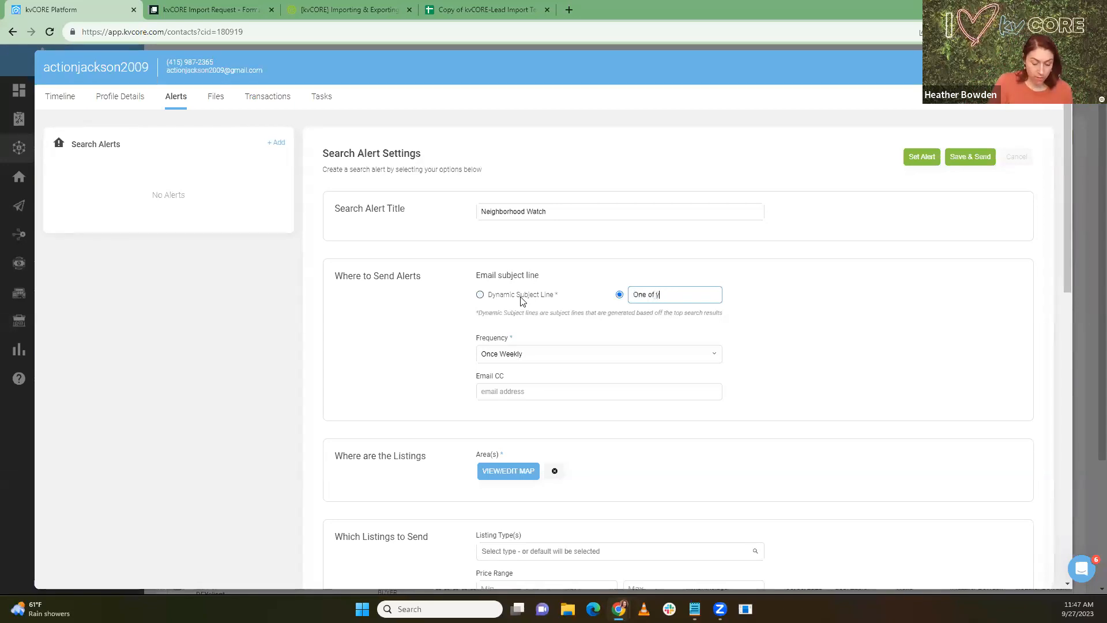
text(our Neighbors Just L)
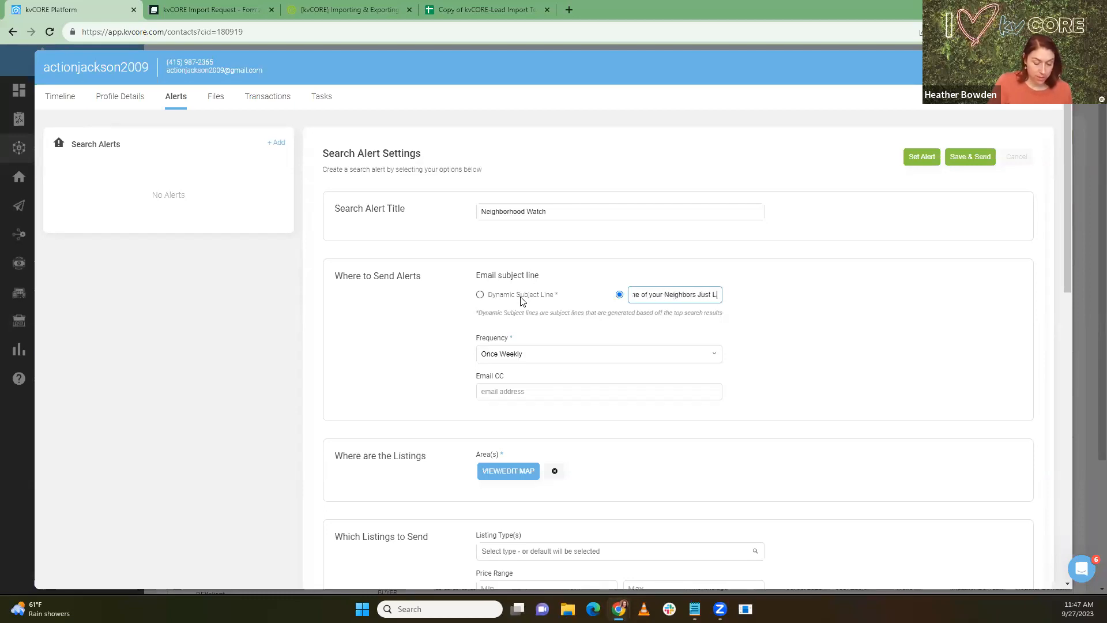
text(isted their h)
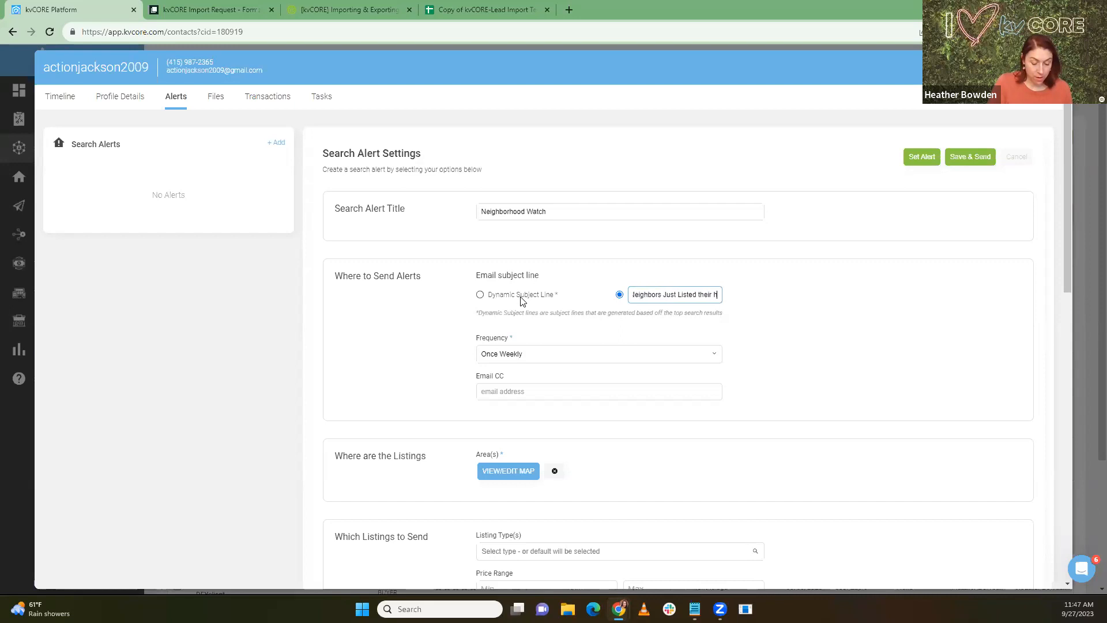
text(ome)
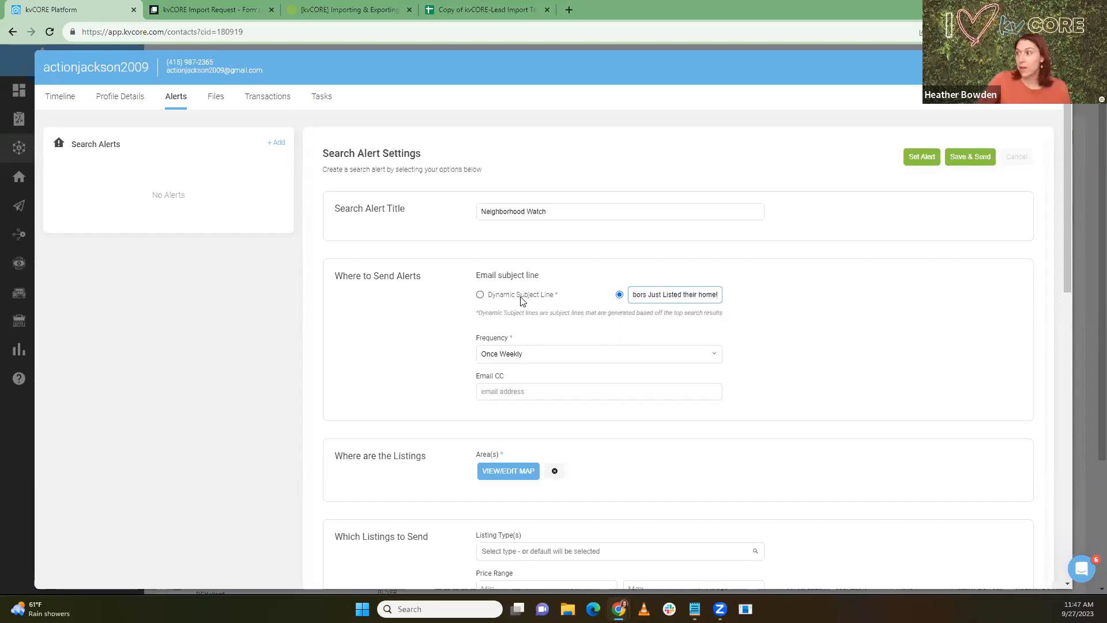
text(!)
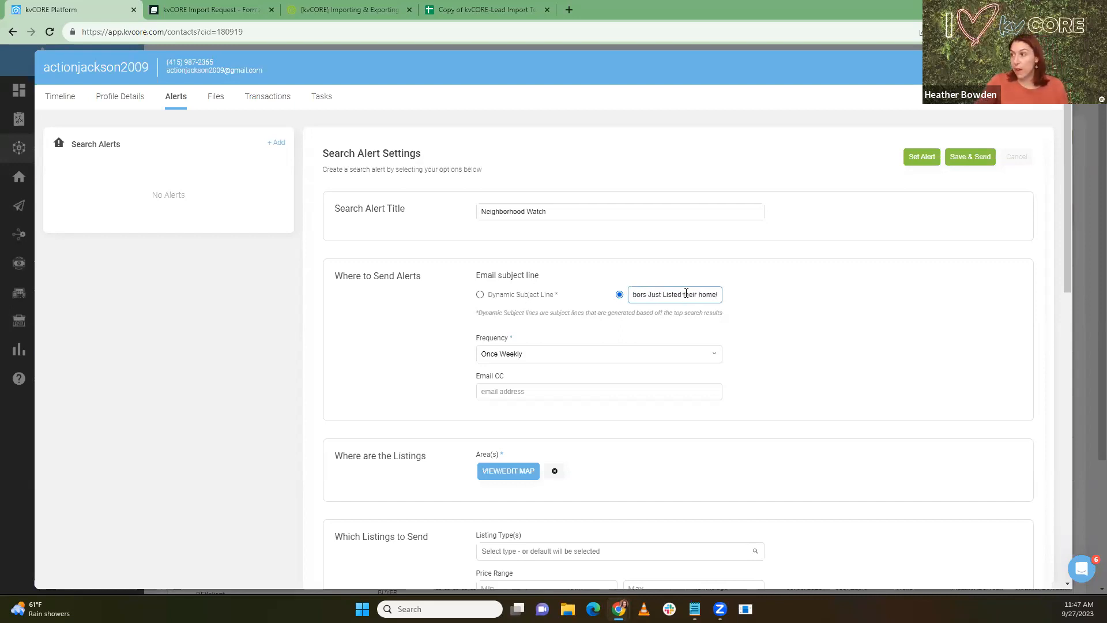
key(BackSpace)
text(T)
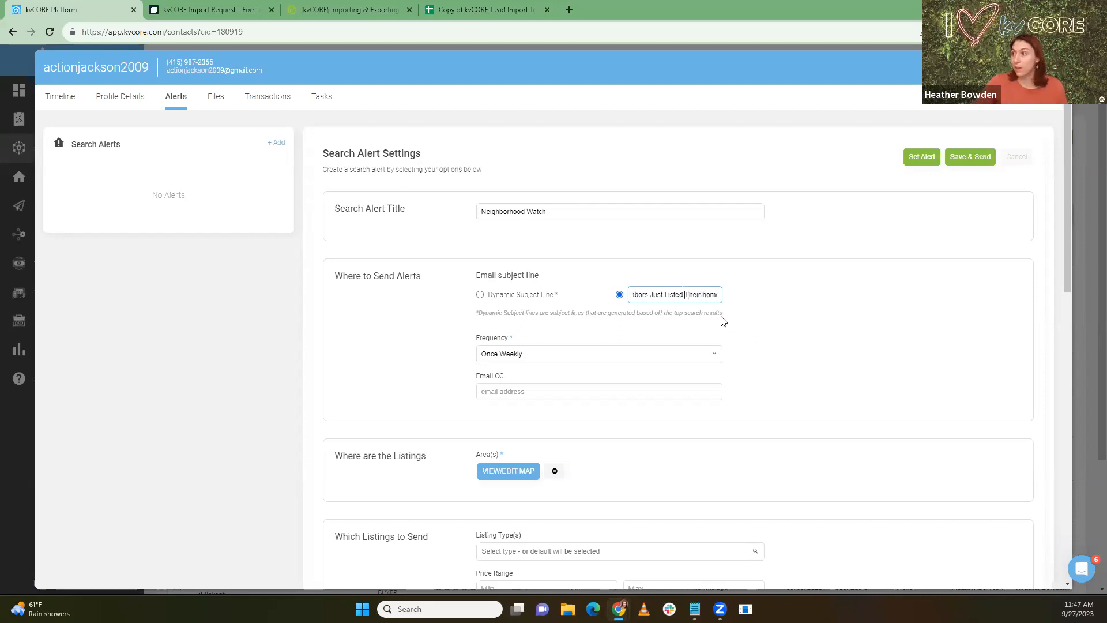
key(Left)
key(Left)
key(Left)
key(Left)
key(Left)
key(Left)
key(Left)
key(Left)
key(Left)
key(Left)
key(Left)
key(Left)
key(Left)
key(Left)
key(Left)
key(Left)
key(Left)
key(Left)
key(Left)
key(Left)
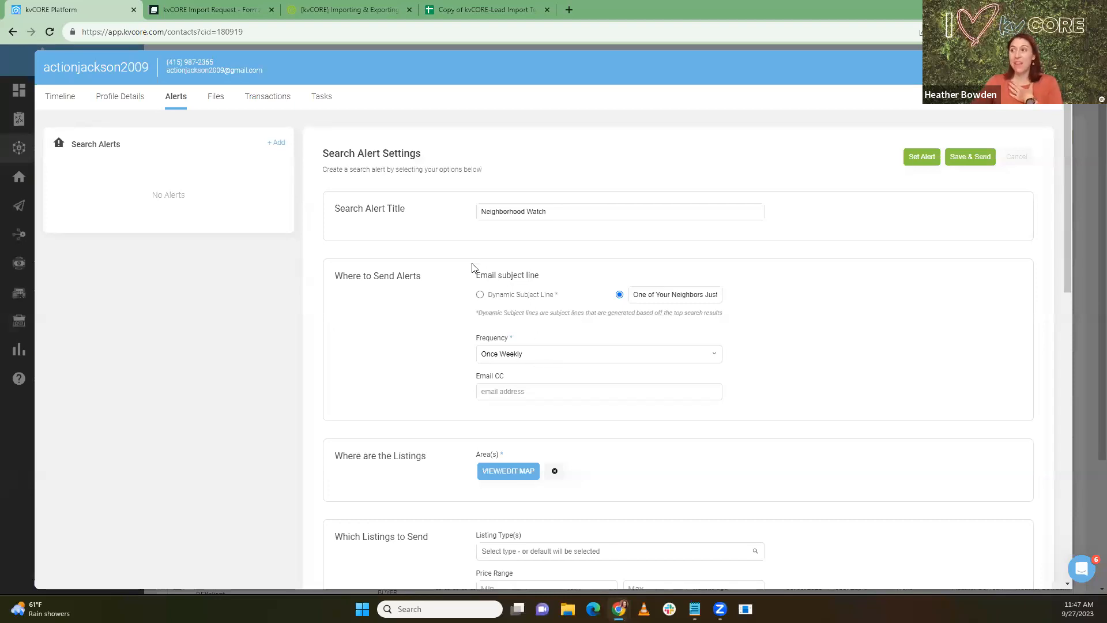
Step: Set the Neighborhood Watch alert's frequency to ASAP and save the alert
click(517, 355)
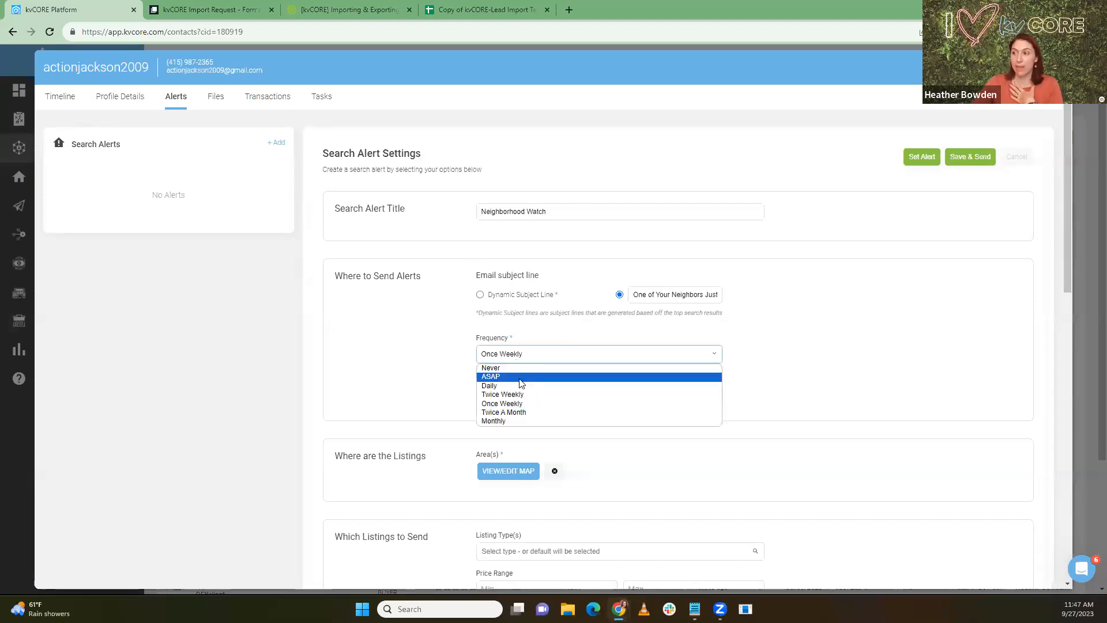
click(520, 378)
click(415, 376)
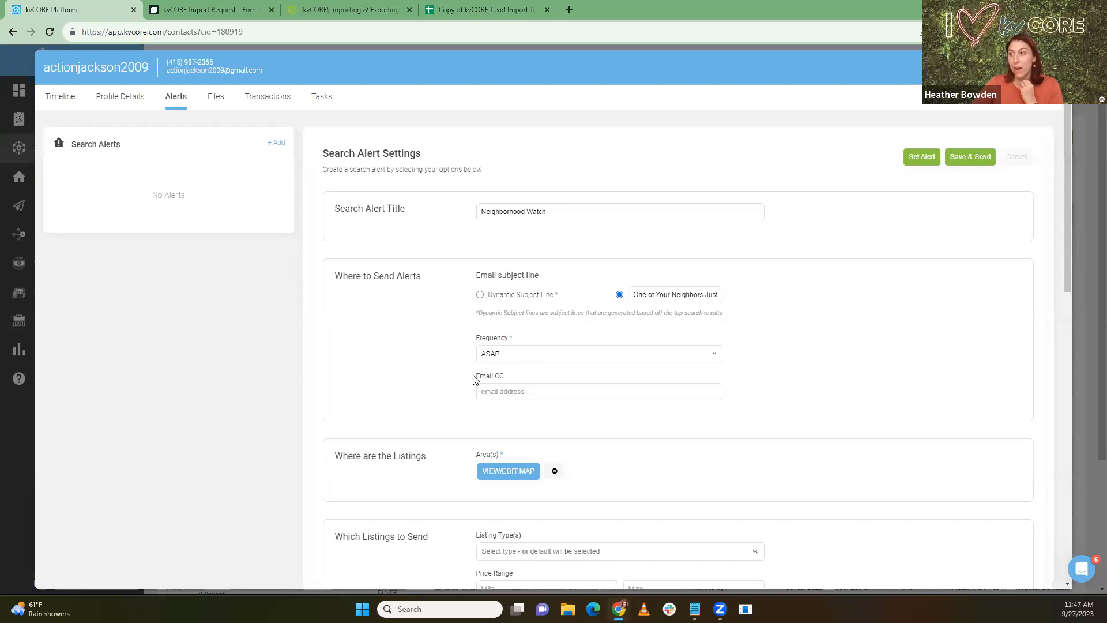
click(520, 360)
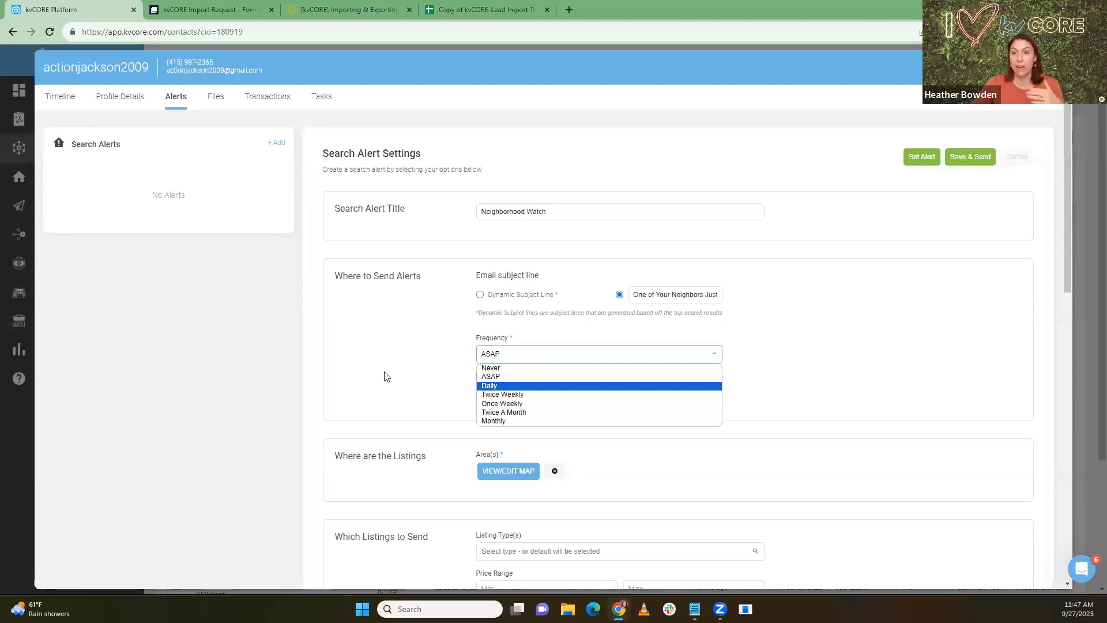
click(366, 363)
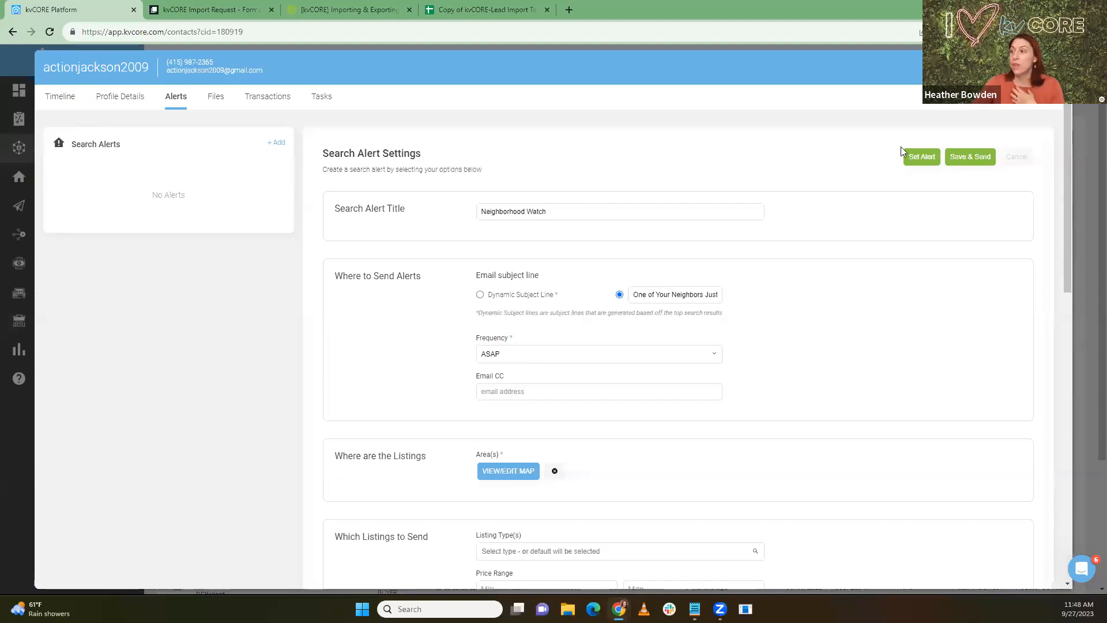
click(914, 159)
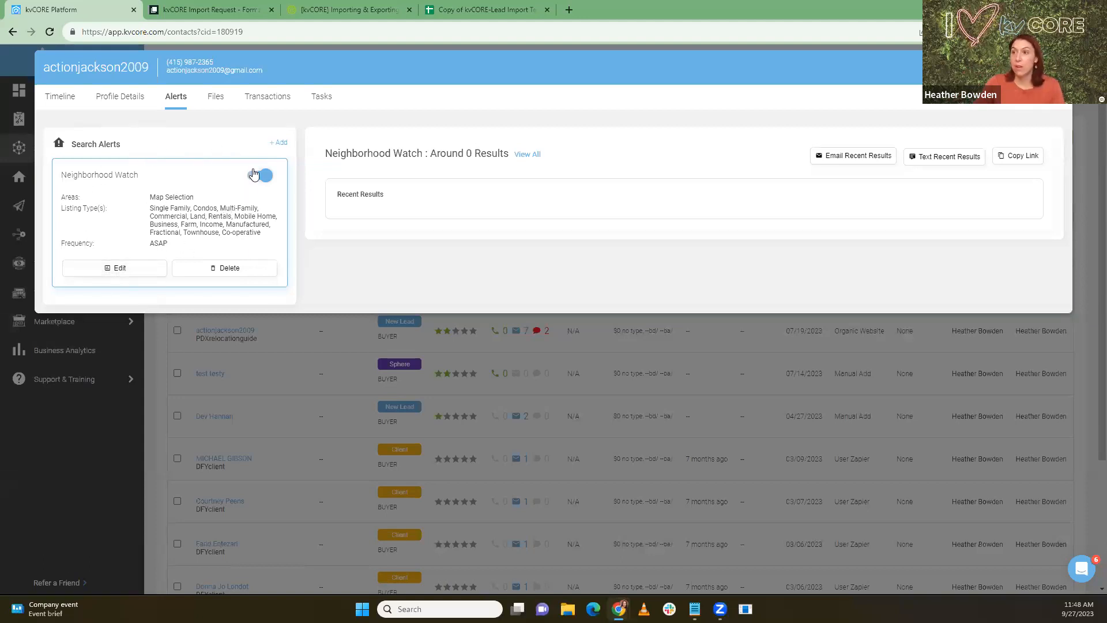
Step: Add a second search alert for the contact from the Search Alerts panel
click(280, 144)
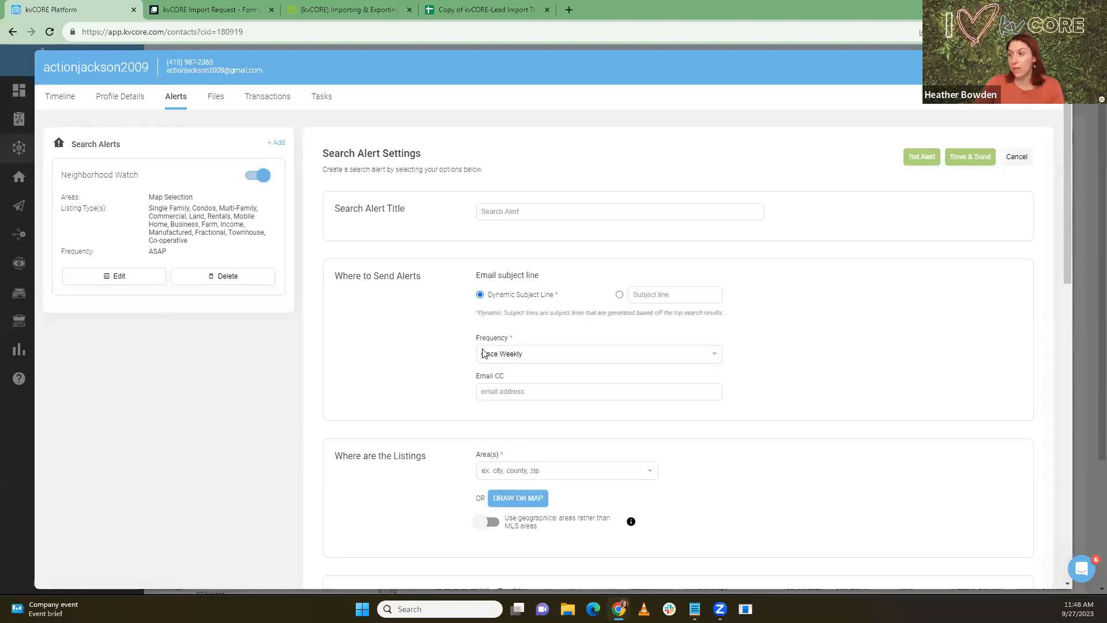
Step: Title the new alert 'New House Alert'
click(497, 214)
text(New House)
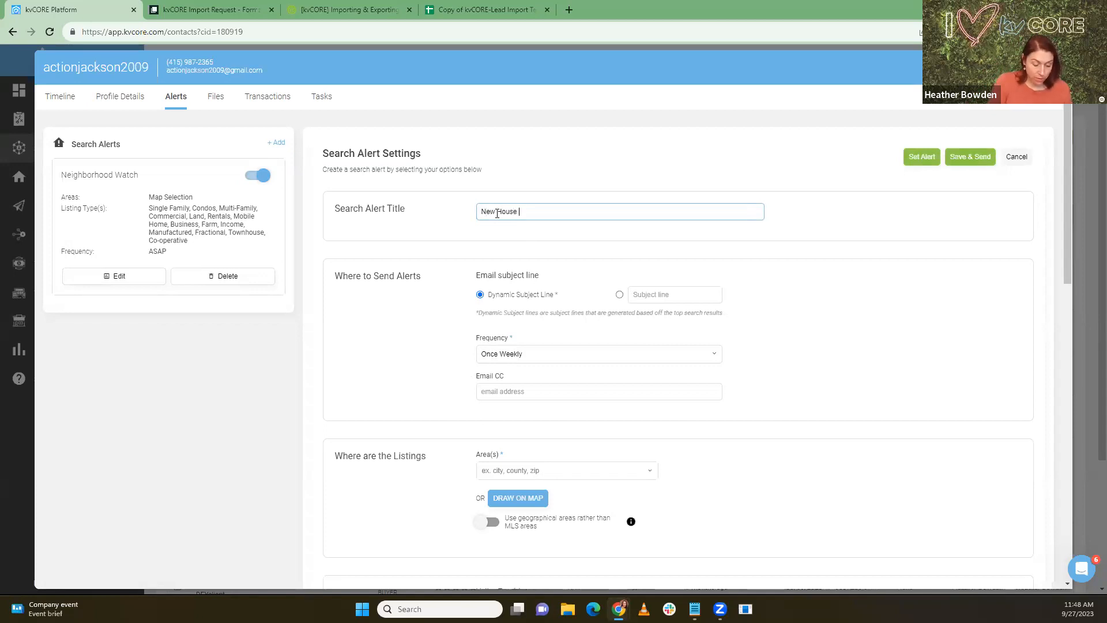
text( Alert)
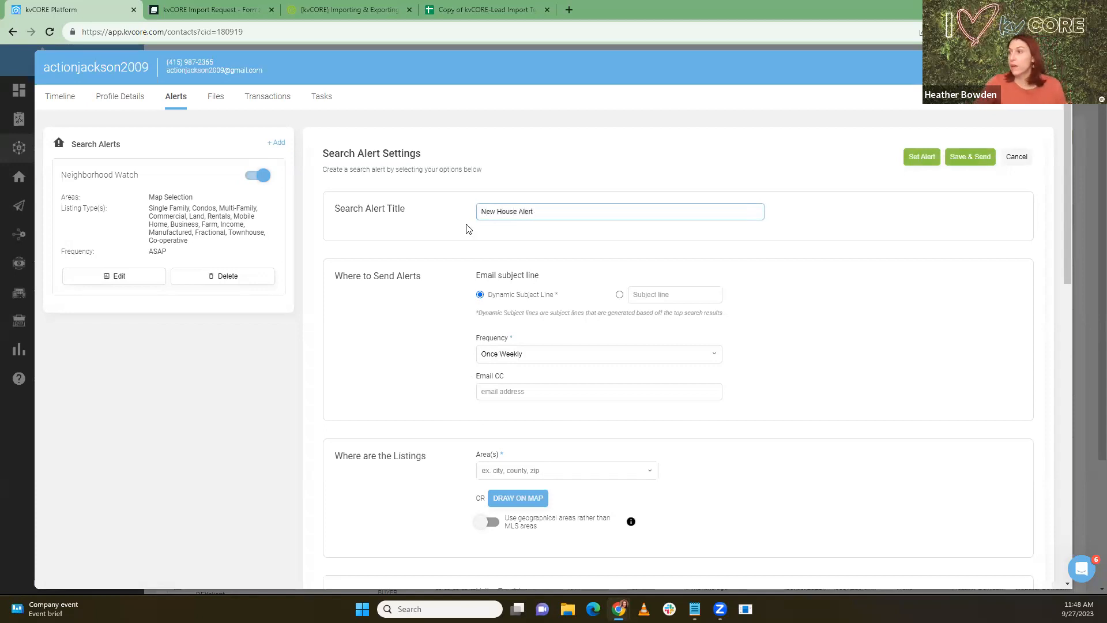
click(458, 231)
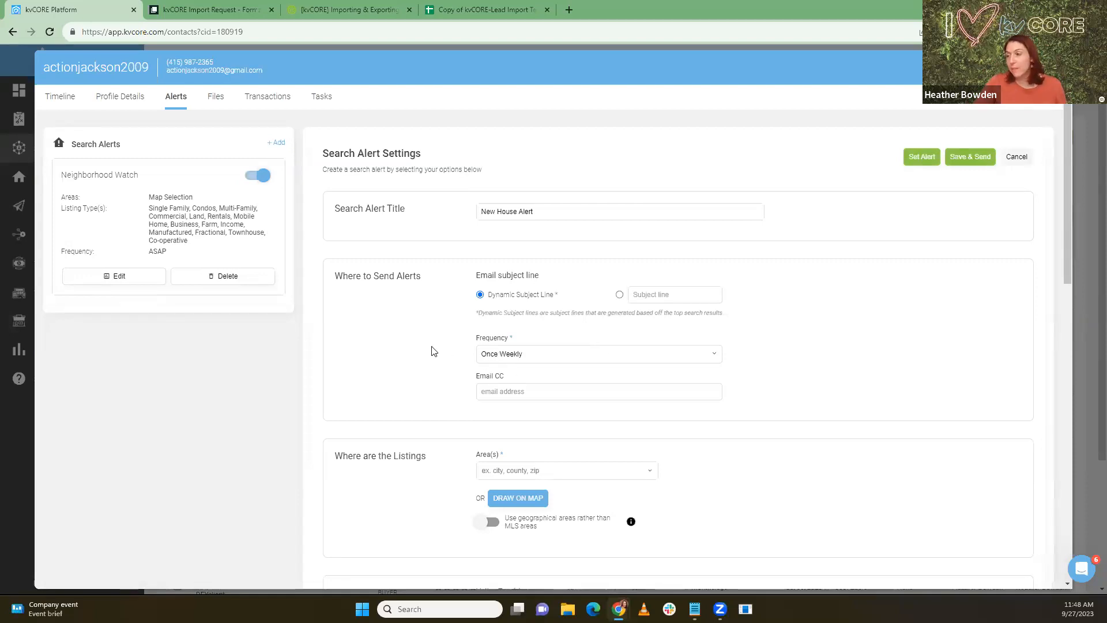
Step: Set the alert's area to City: New York, NY
scroll(434, 351, down, 2)
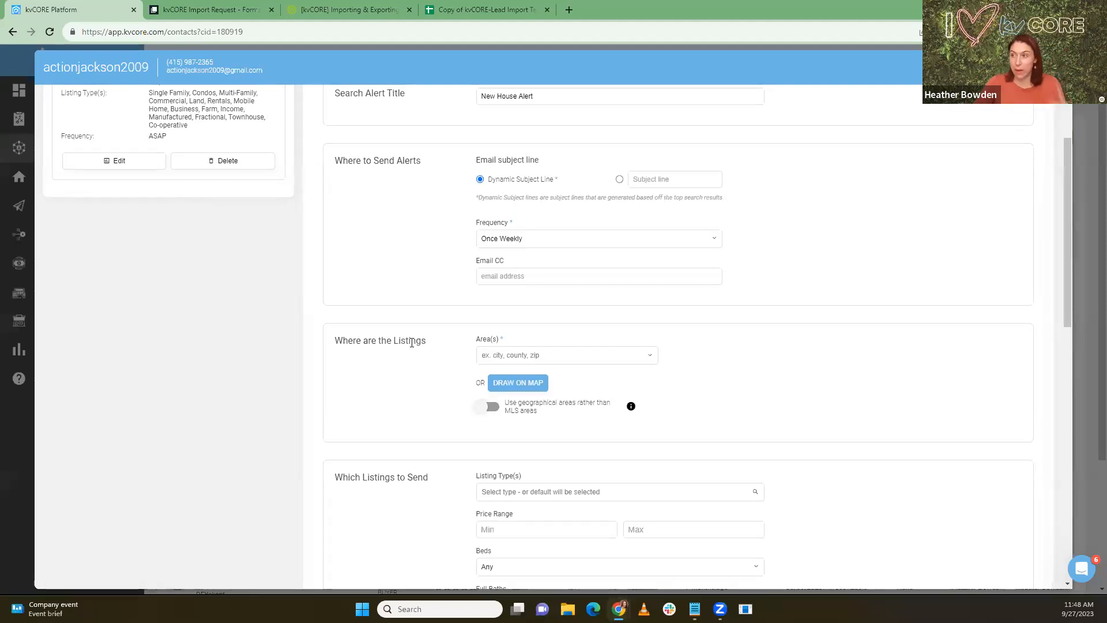
click(500, 359)
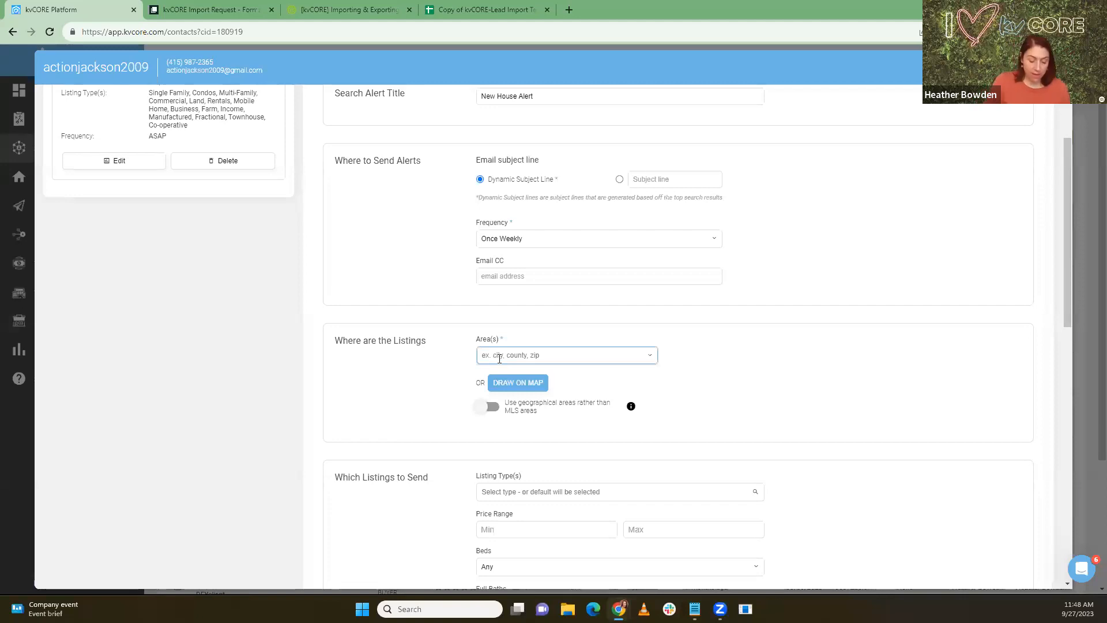
text(new yor)
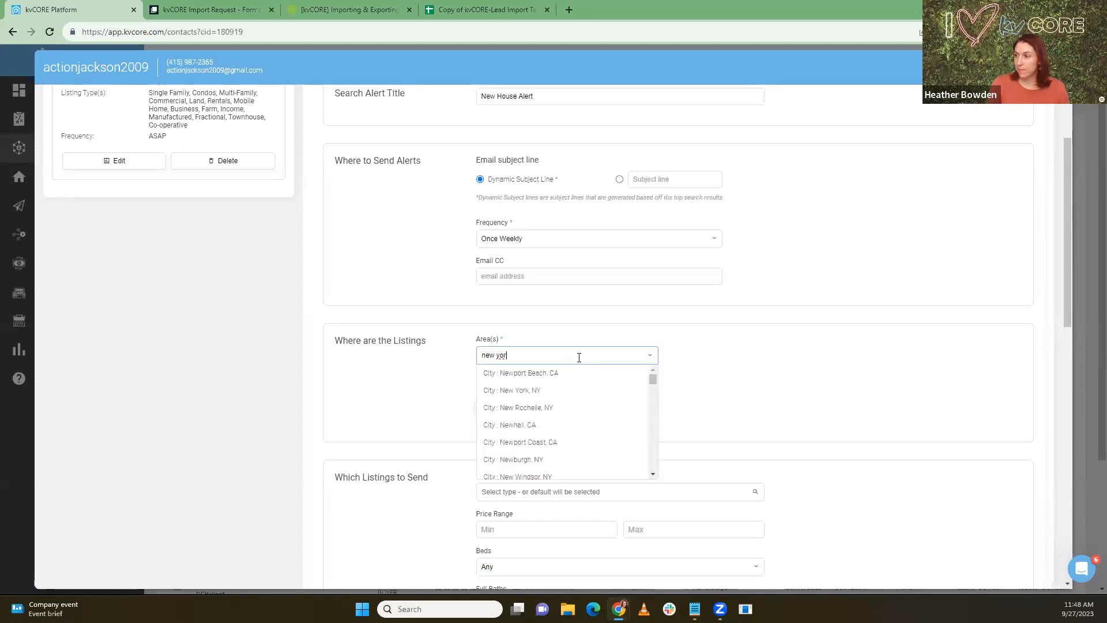
click(505, 392)
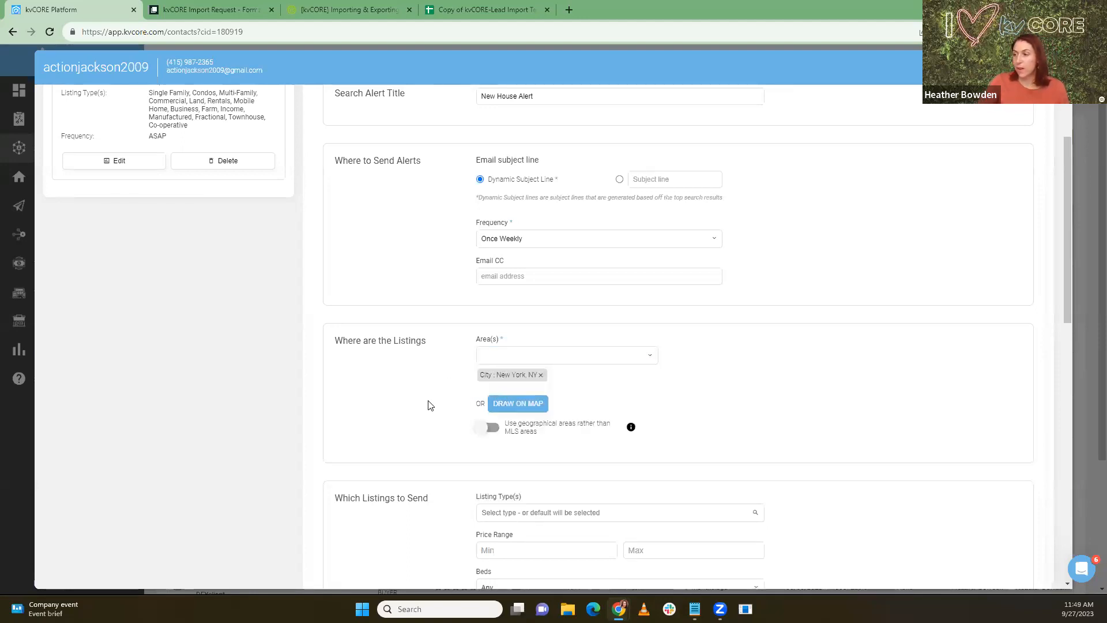
Step: Require a minimum of 2+ bedrooms for the New House Alert
scroll(429, 406, down, 2)
scroll(444, 407, down, 3)
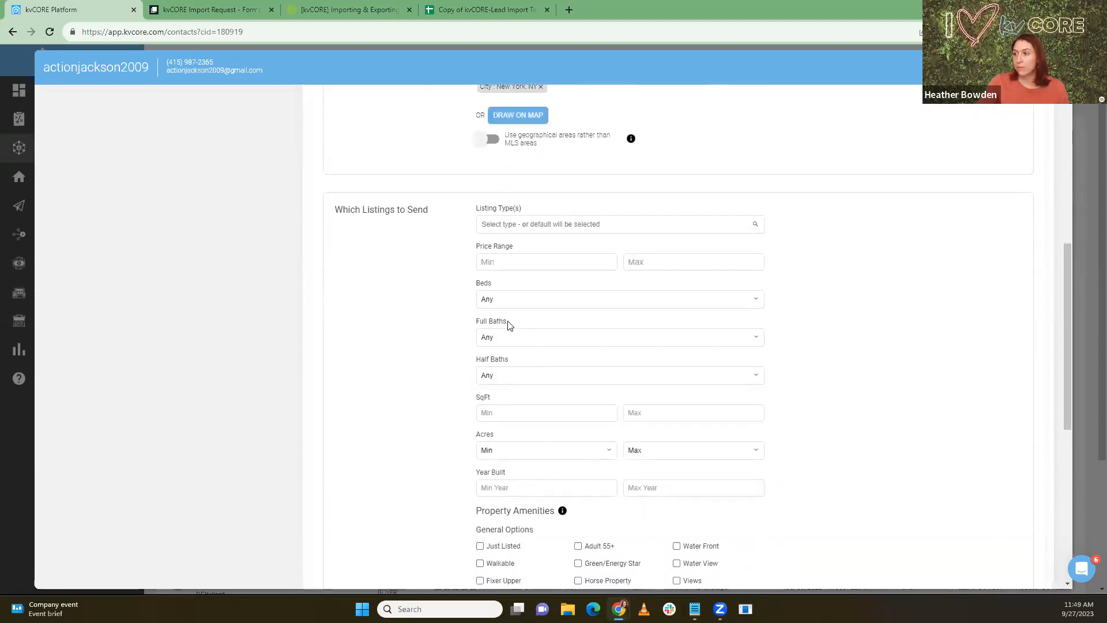
click(499, 300)
click(500, 339)
scroll(435, 344, down, 4)
scroll(769, 240, up, 3)
scroll(579, 380, up, 8)
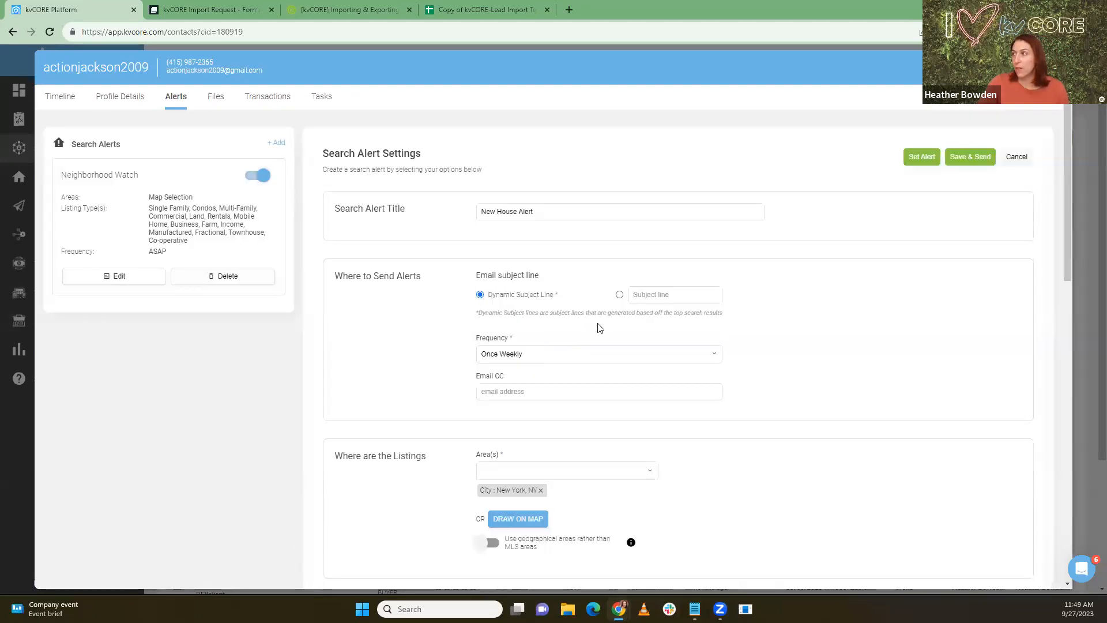
Step: Save the New House Alert, check its 285 results, and reopen Neighborhood Watch's settings
click(924, 166)
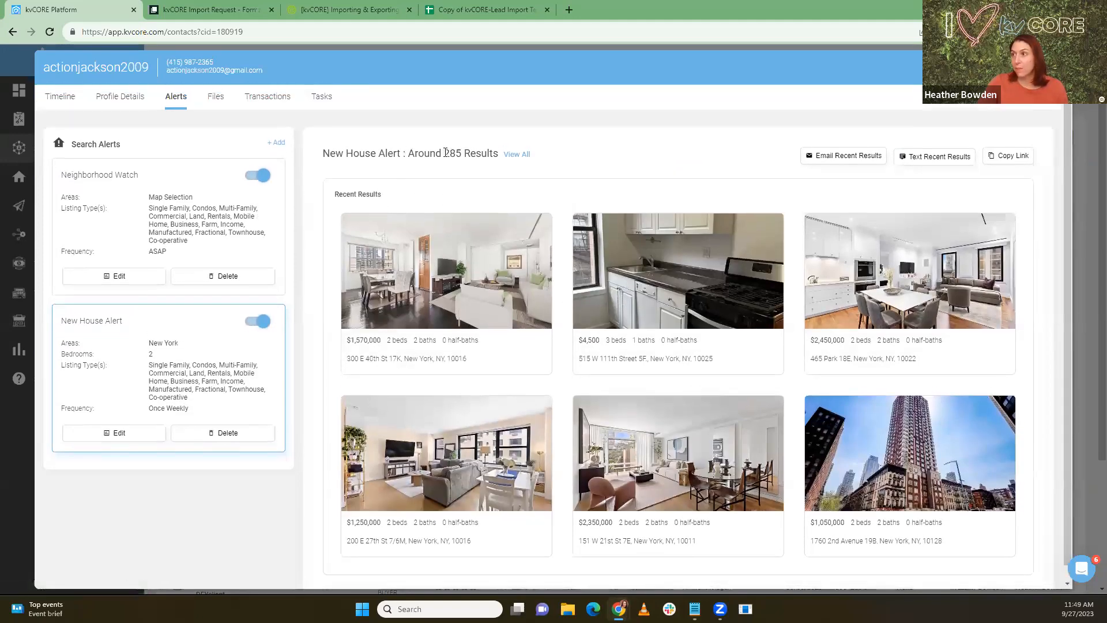
drag(445, 152, 526, 150)
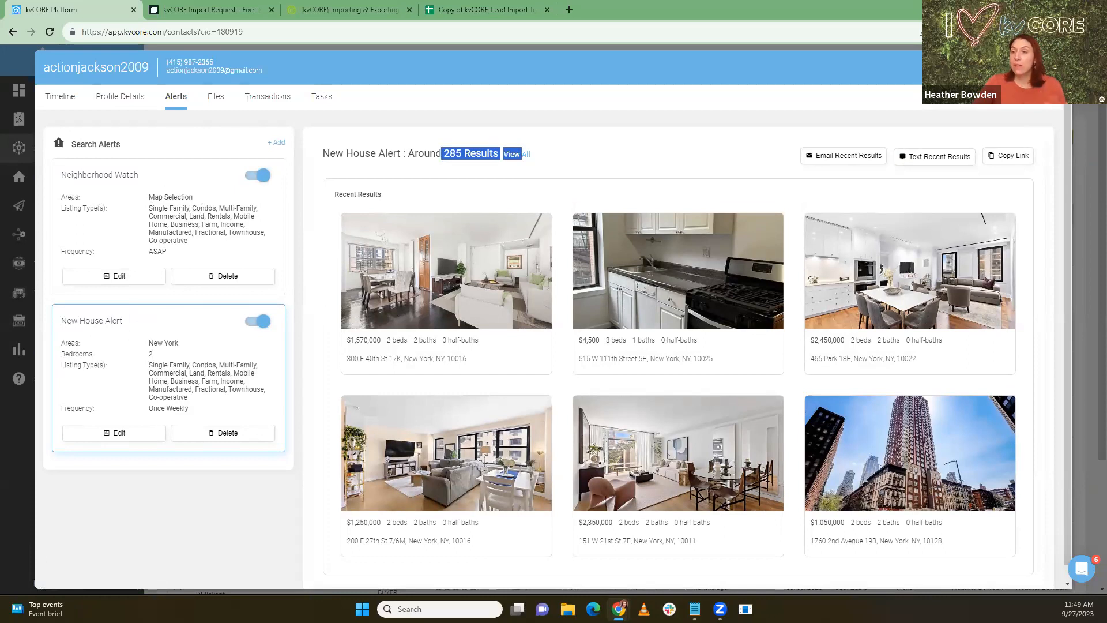
click(114, 277)
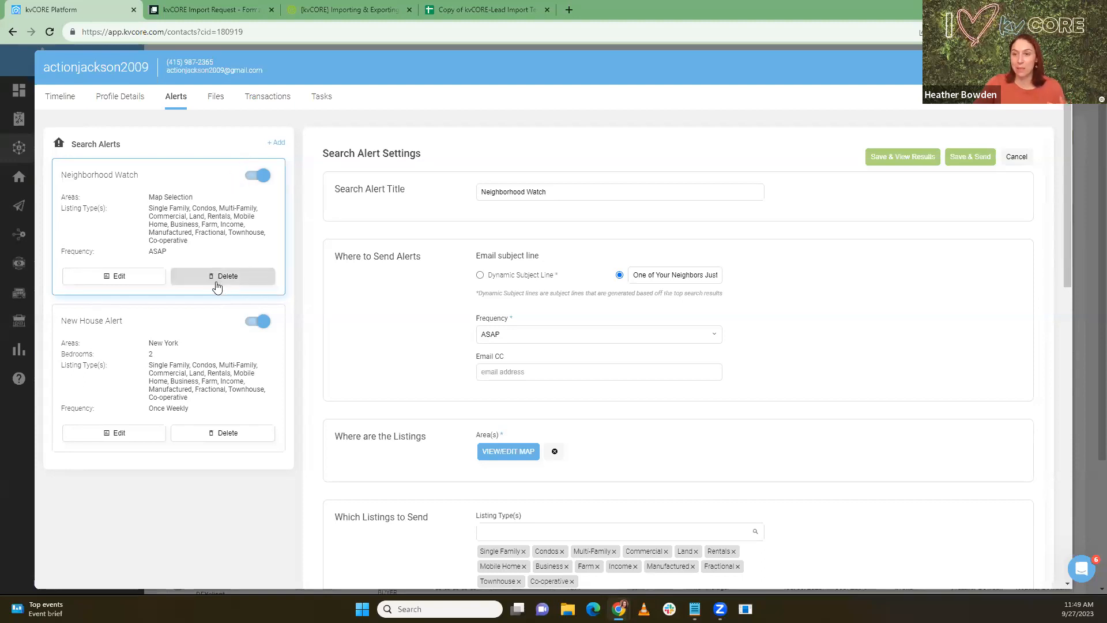
Step: Delete the New House Alert, leaving Neighborhood Watch, and close the contact
click(232, 440)
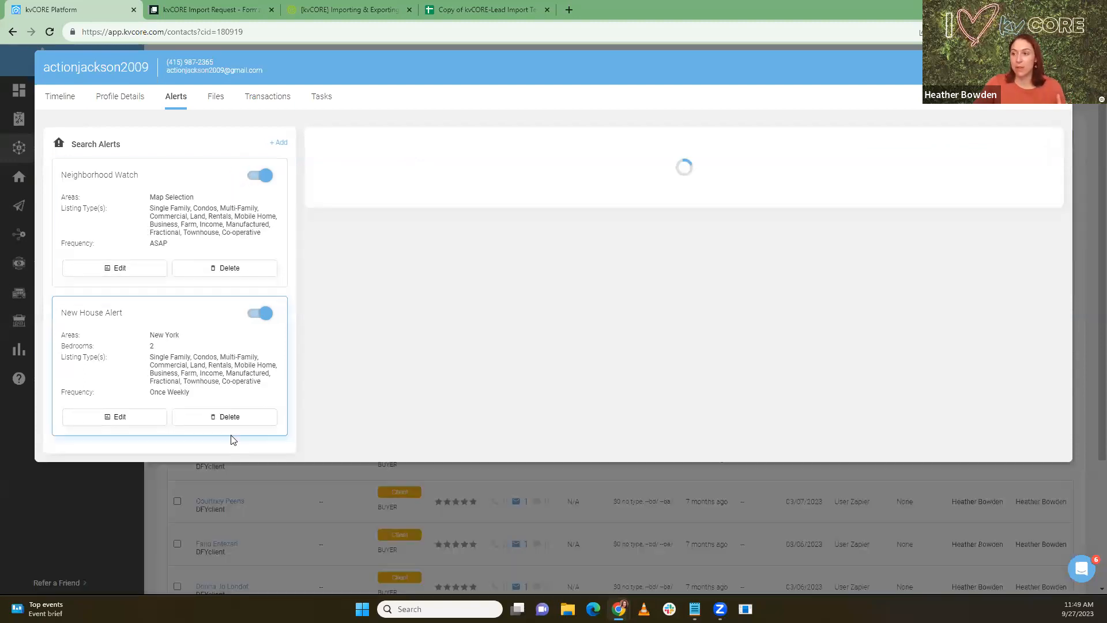
click(519, 293)
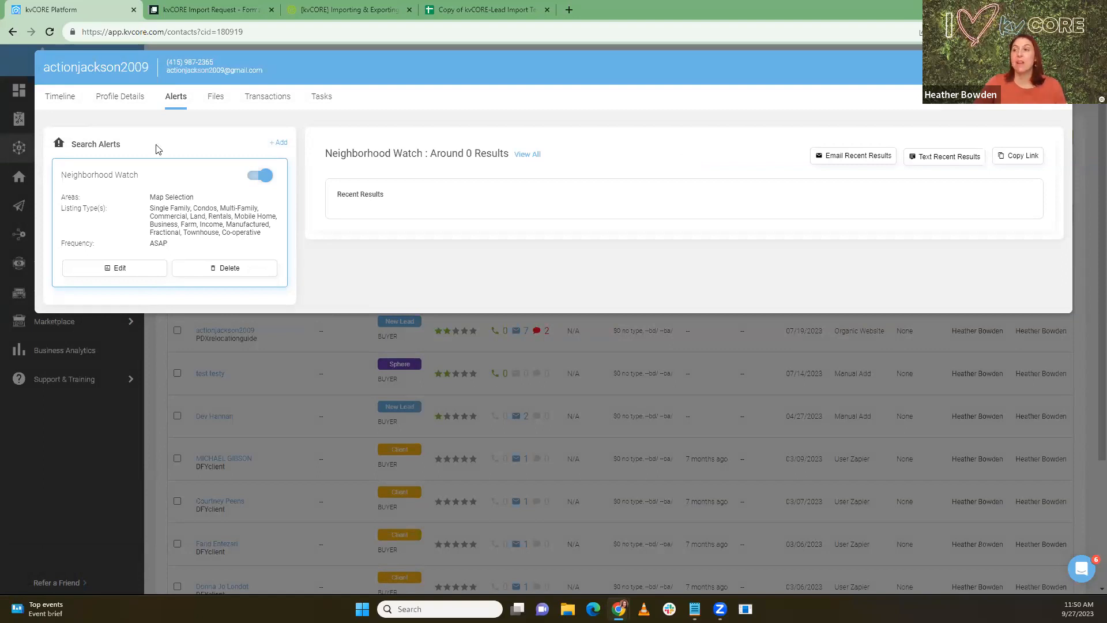
click(1057, 68)
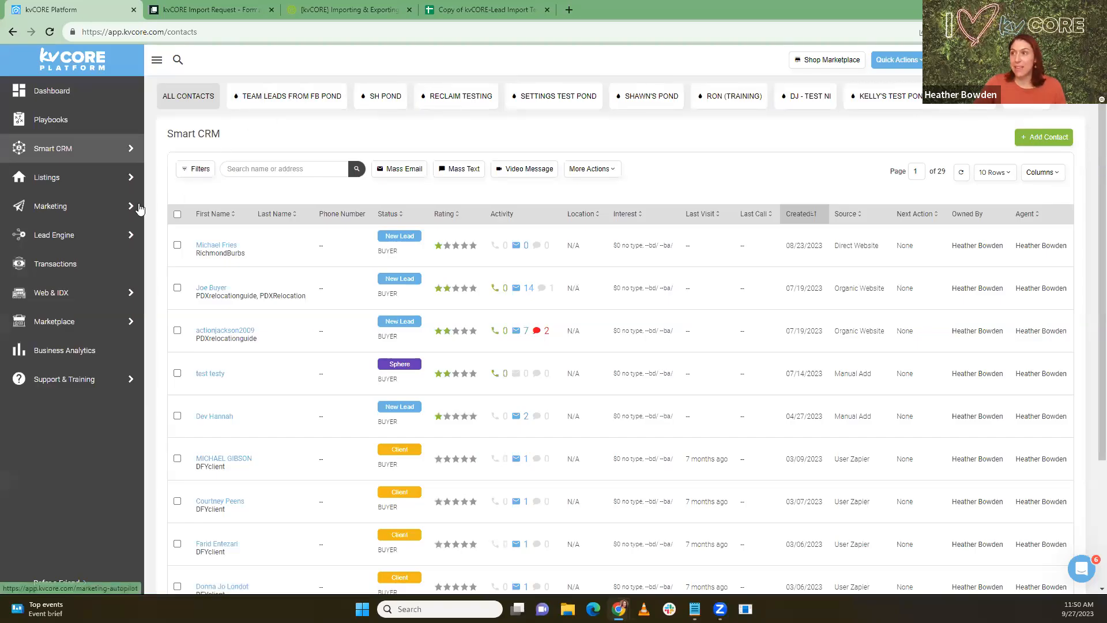
Step: Show the Marketing section's flyout options in the left sidebar
mouse_move(132, 206)
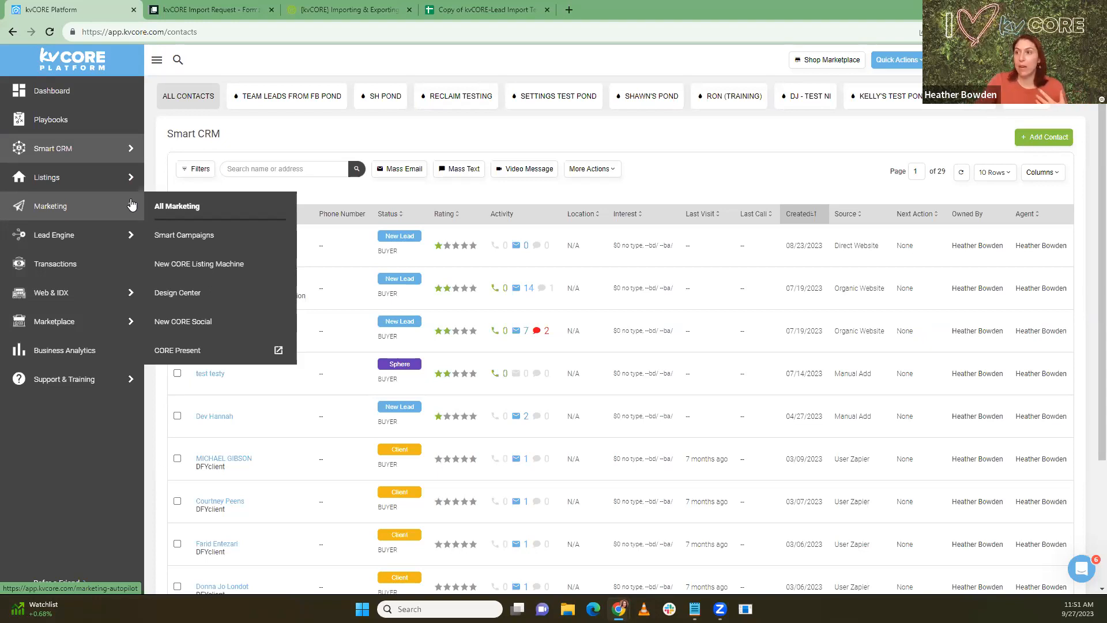
drag(196, 295, 258, 297)
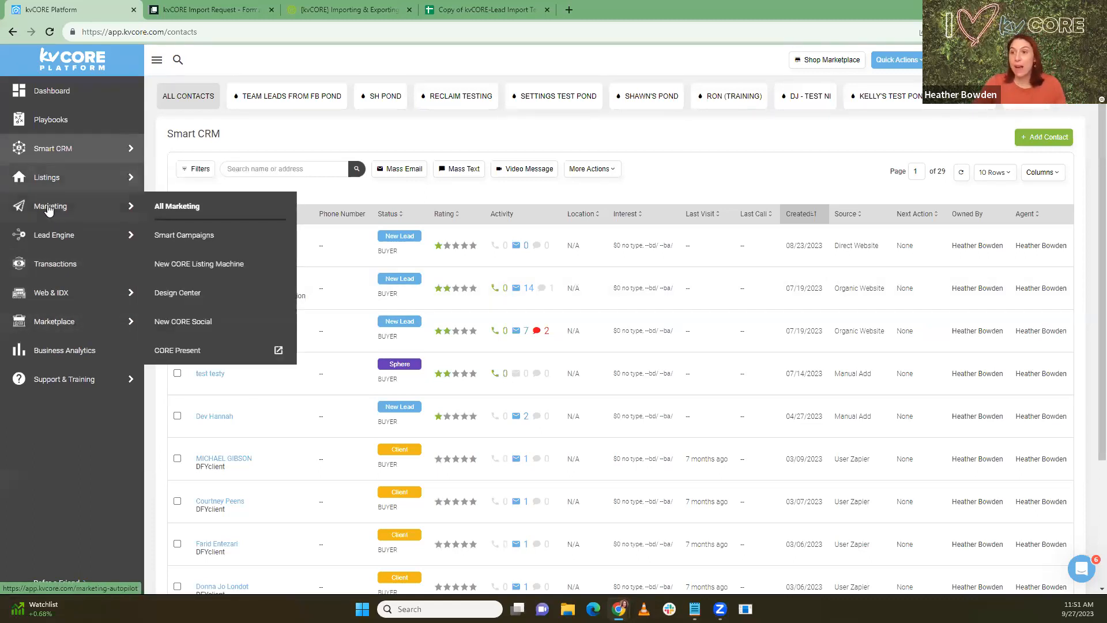
mouse_move(69, 196)
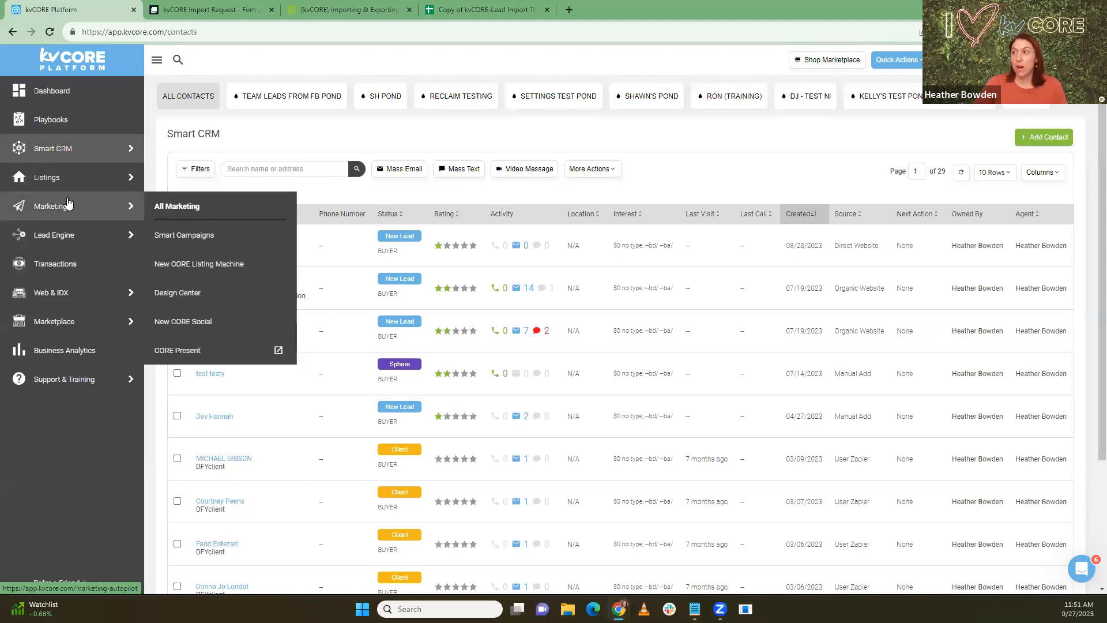
mouse_move(75, 243)
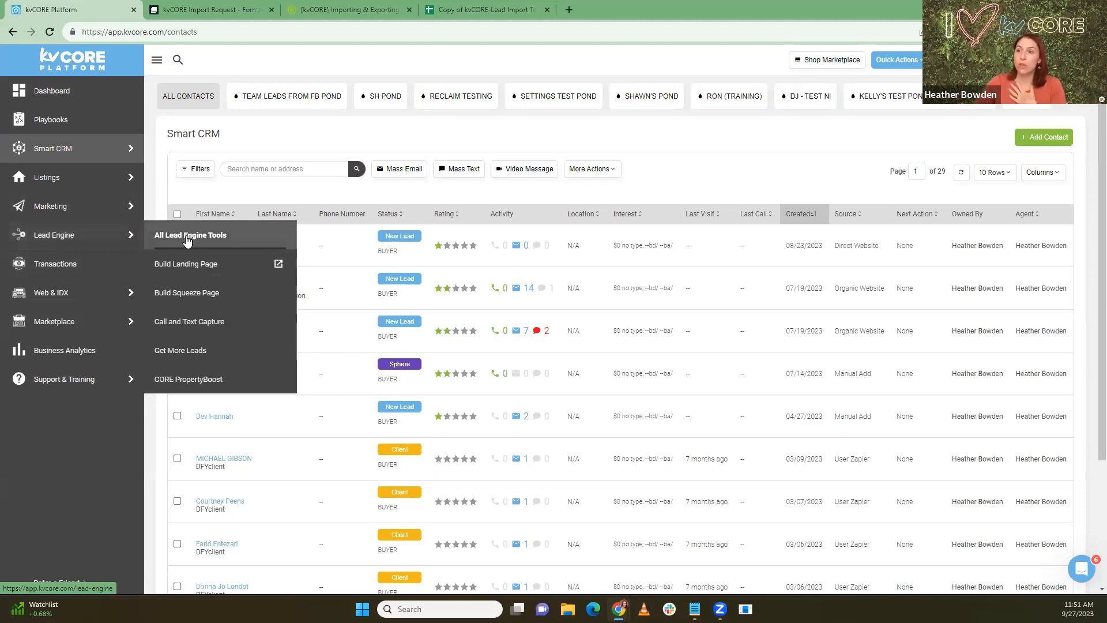
mouse_move(90, 220)
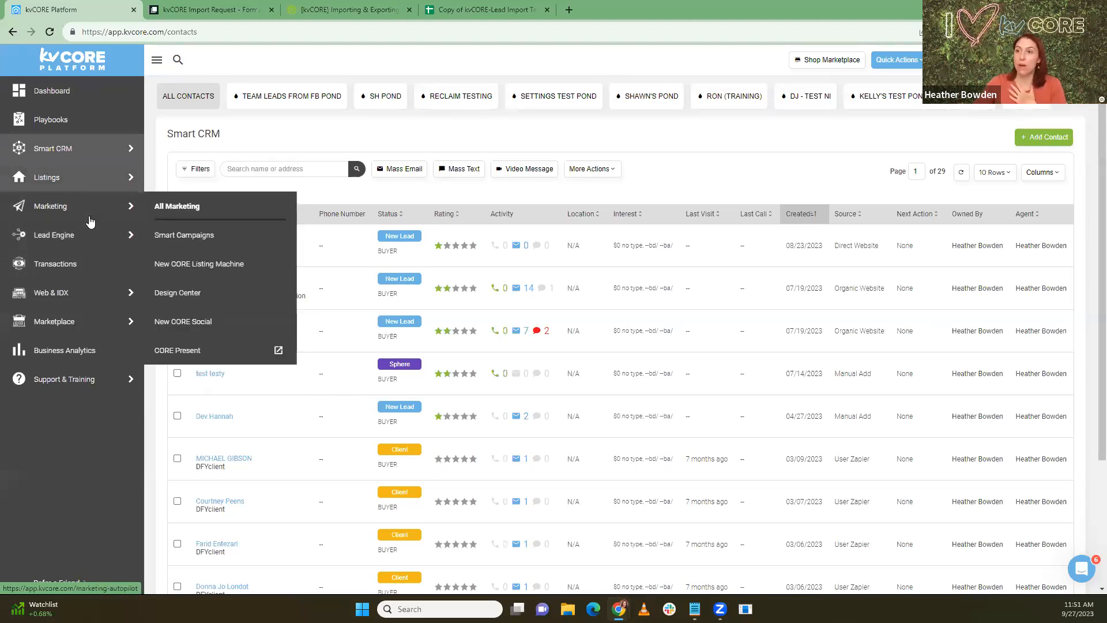
Step: From All Marketing, go to the Search Alerts feature page and start a new auto-assigned alert
click(207, 205)
scroll(501, 302, down, 2)
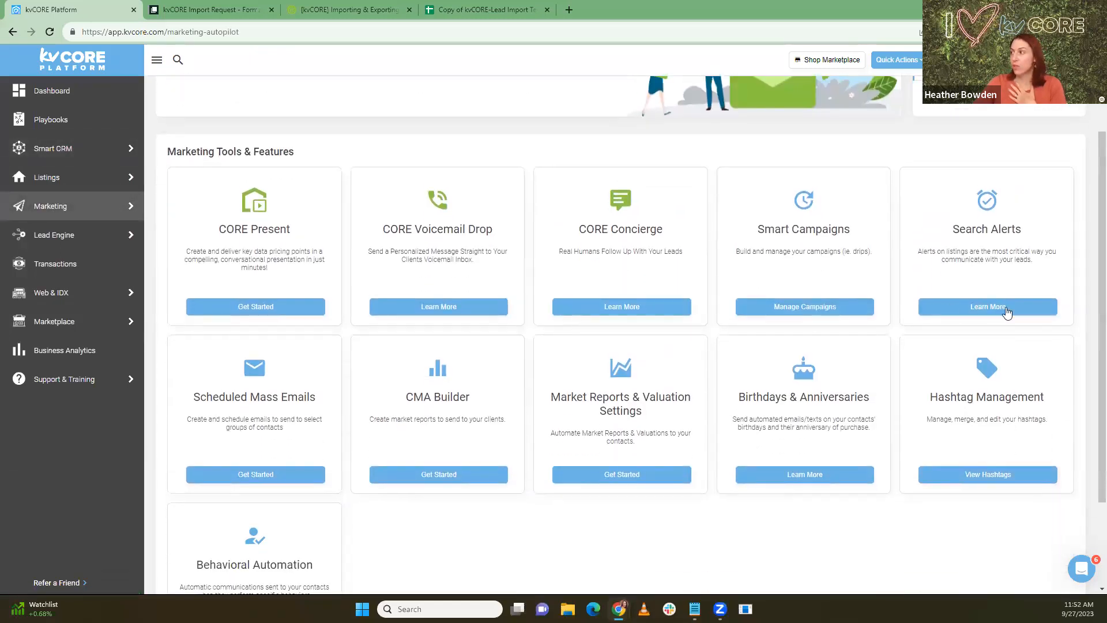
click(978, 311)
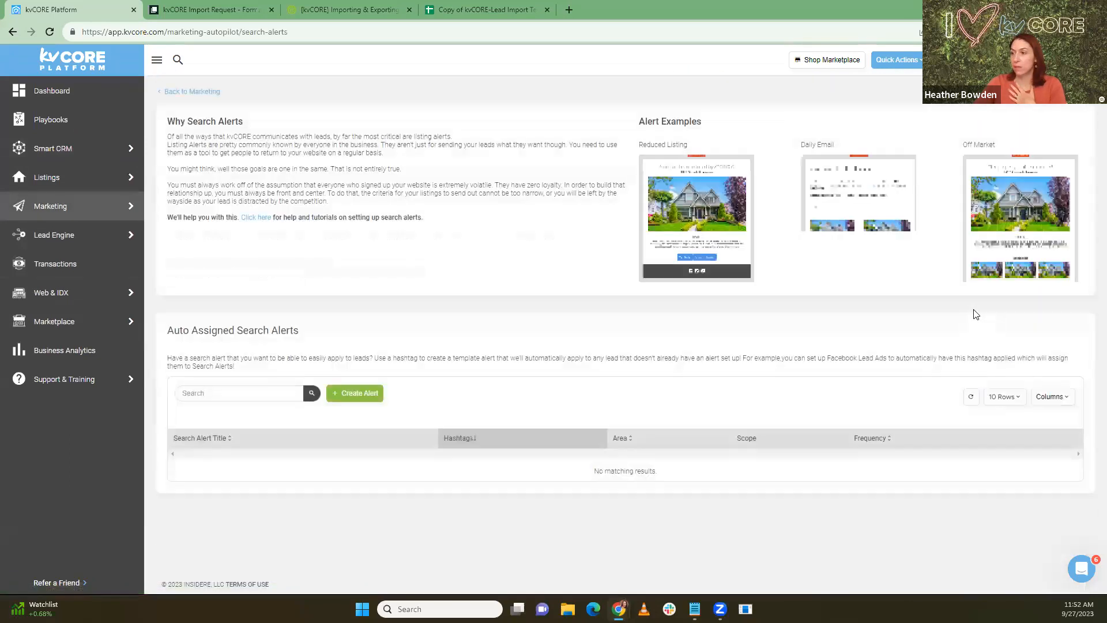
scroll(529, 370, down, 2)
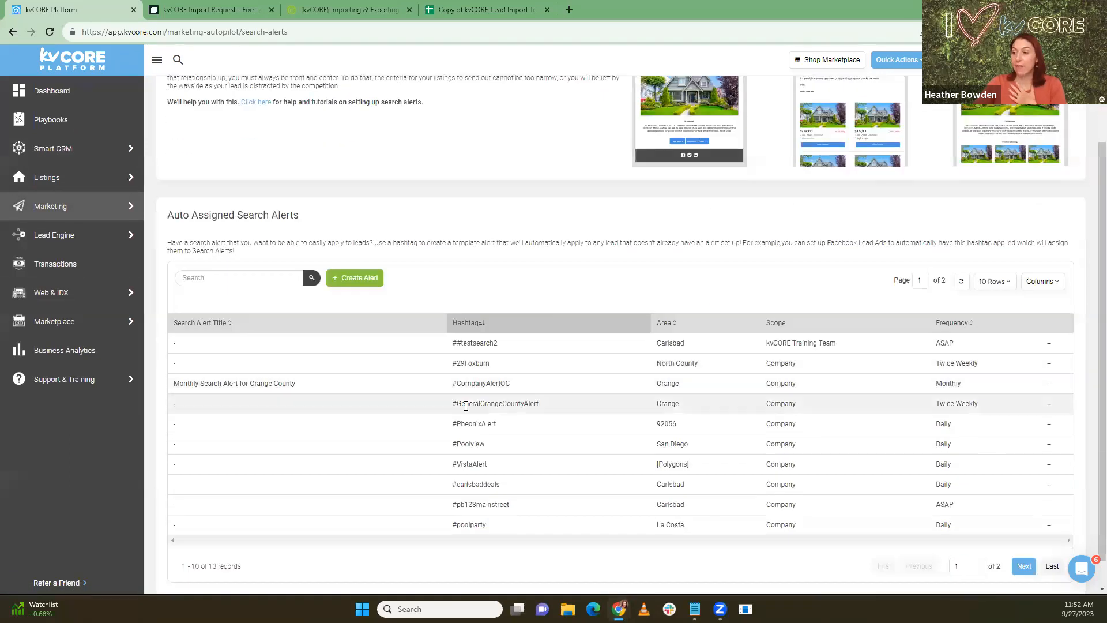
click(338, 278)
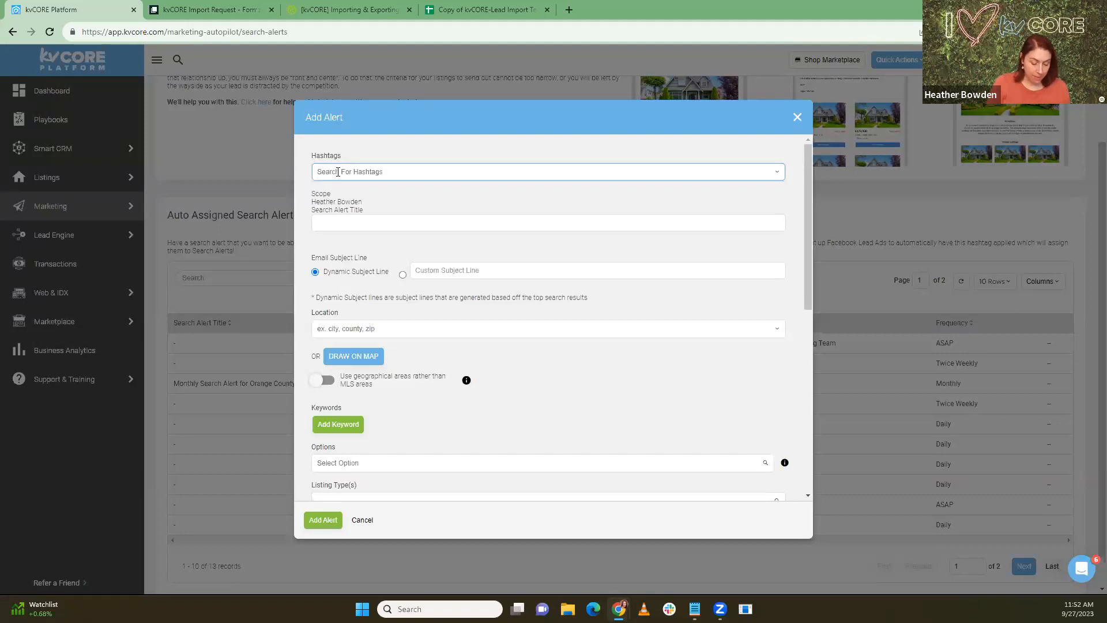
Step: Add NewYorkGeneralAlert as the alert's hashtag, correcting the typo
text(New)
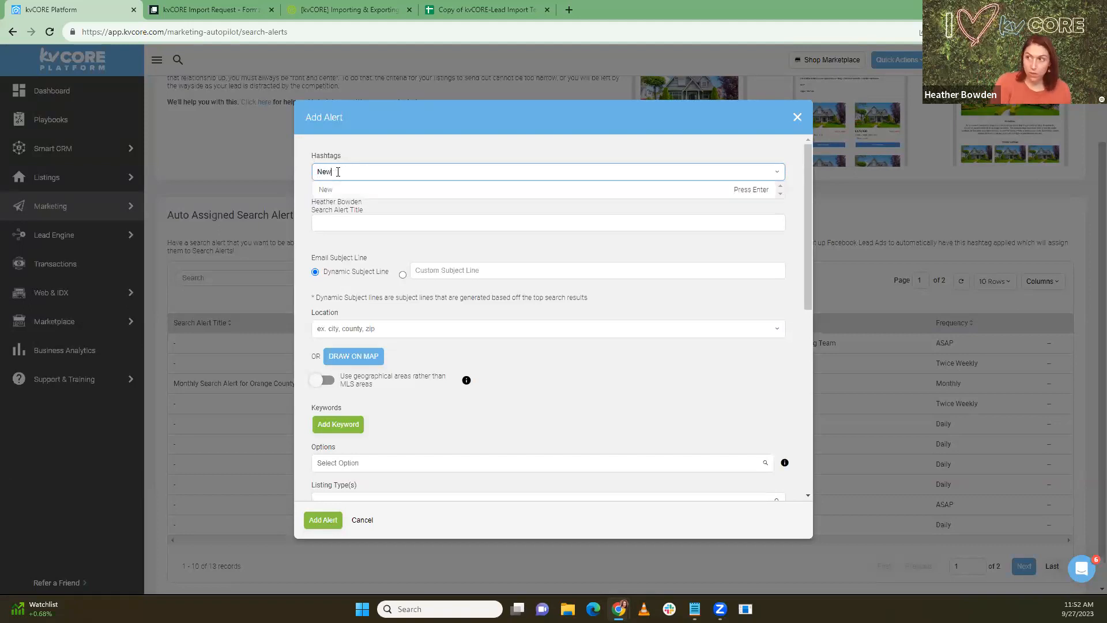
text(York)
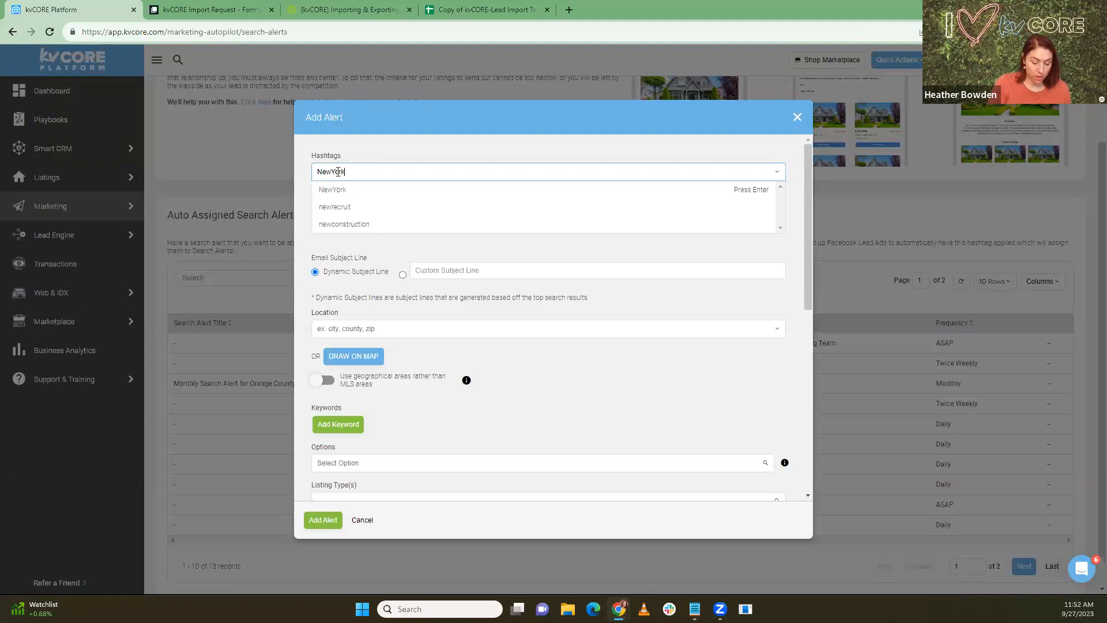
text(General)
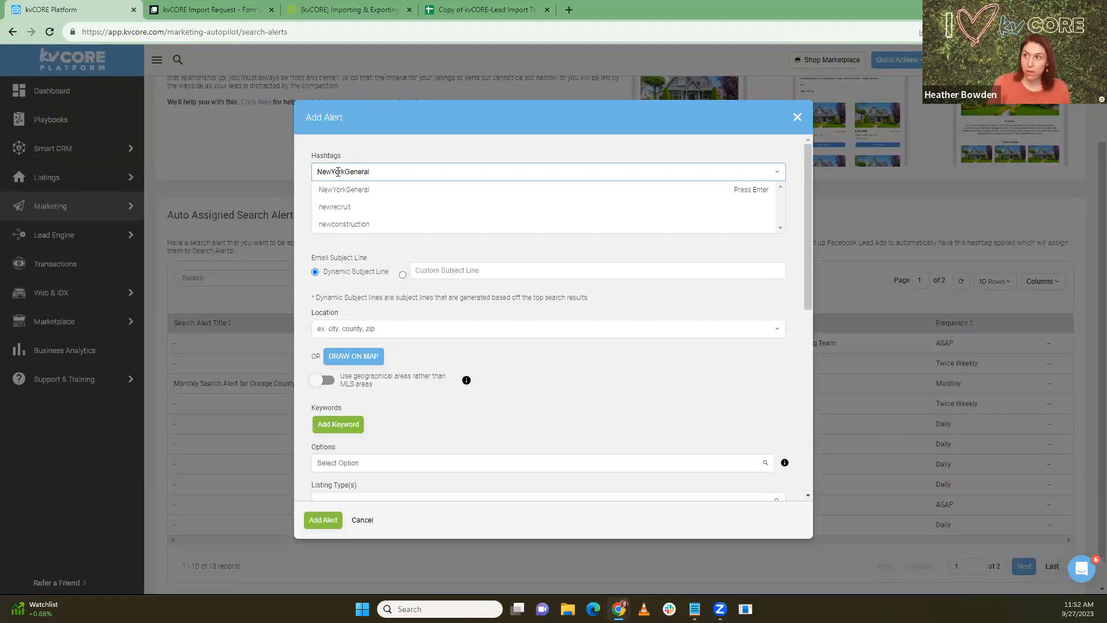
text(Ak)
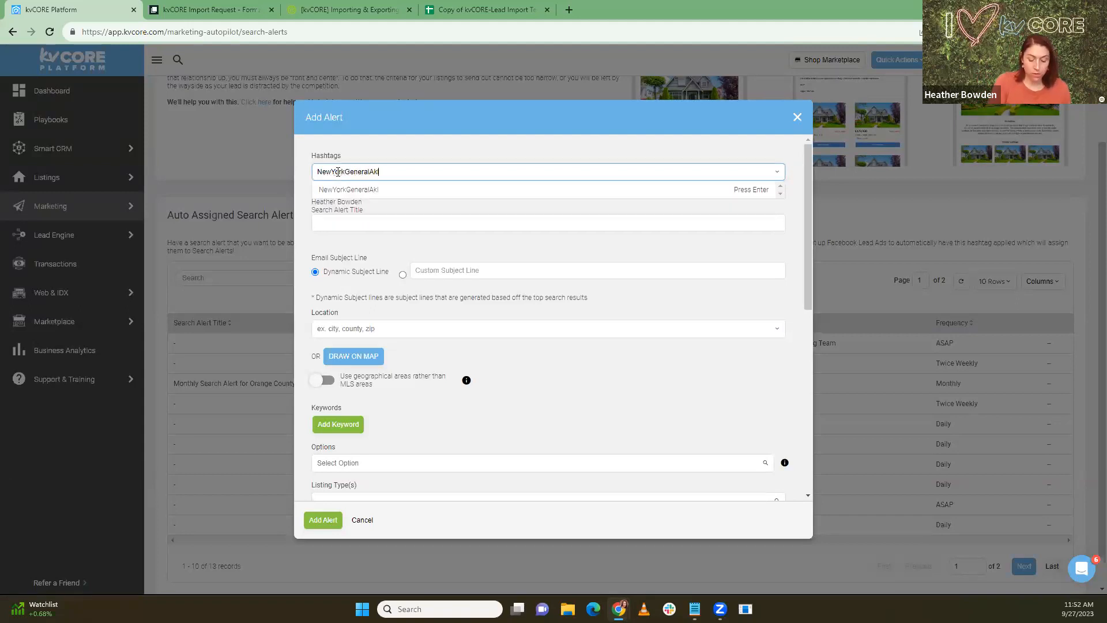
key(BackSpace)
text(lert)
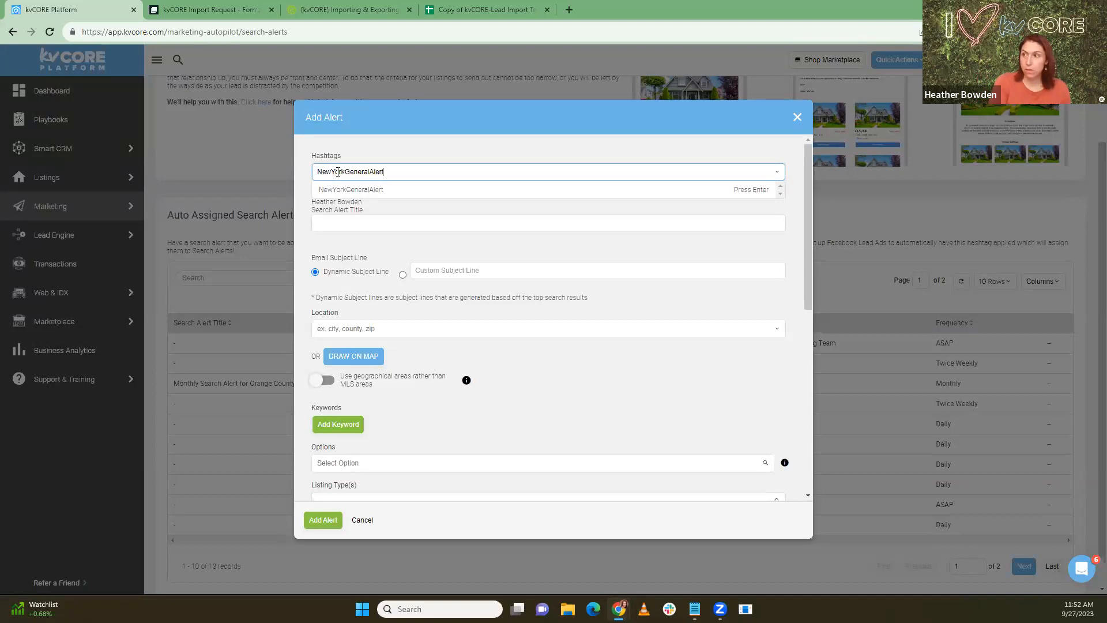
click(353, 191)
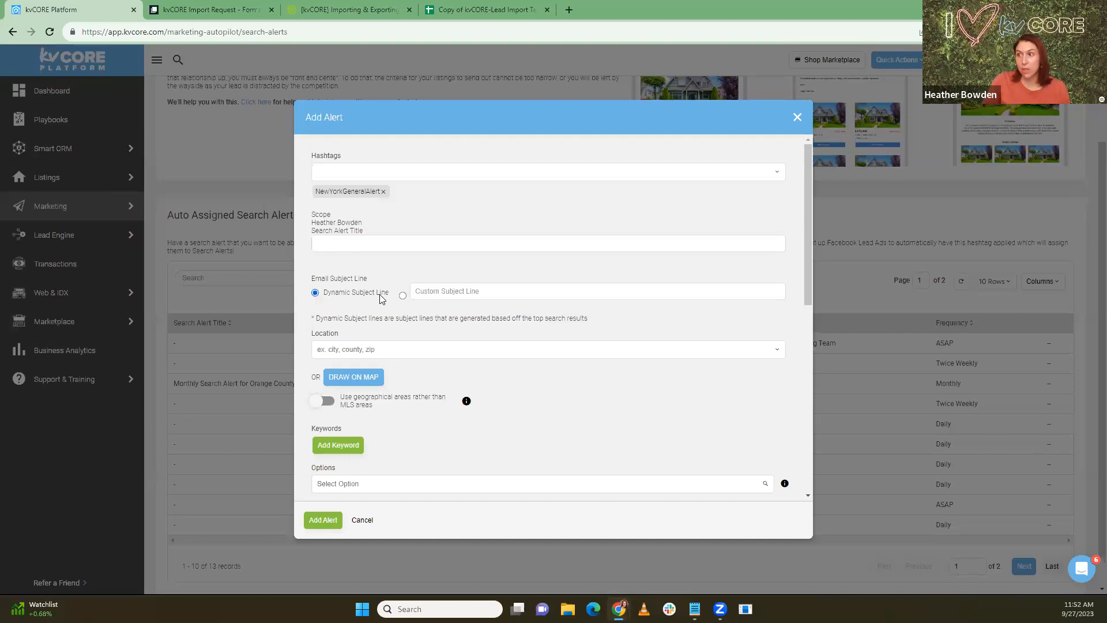
Step: Enter 'New York' in the alert's Location field
scroll(353, 298, down, 1)
click(343, 292)
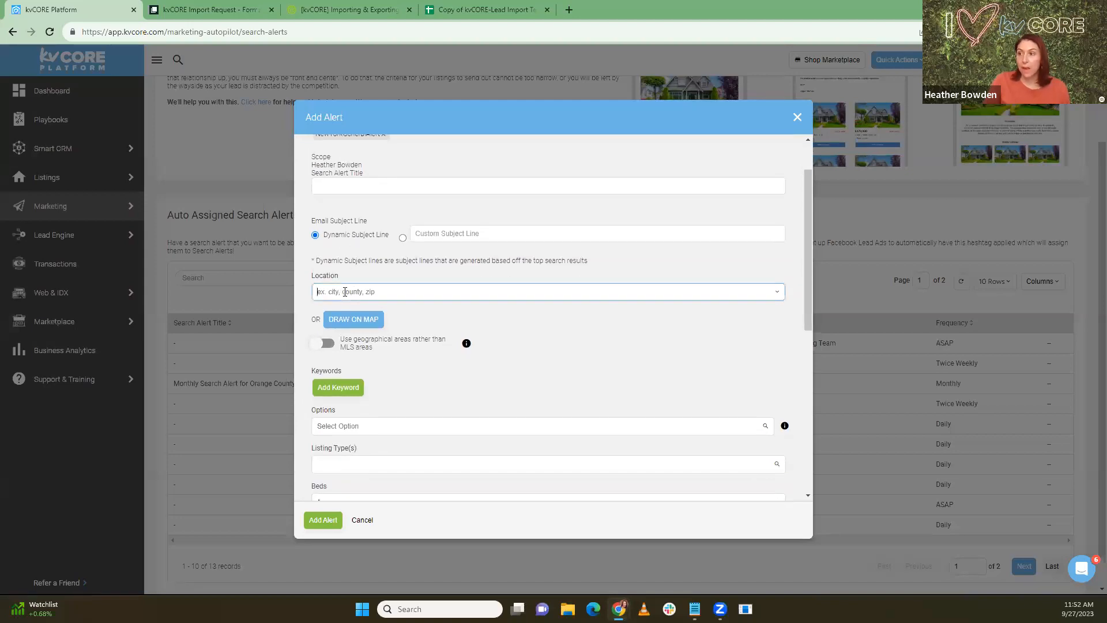
text(New )
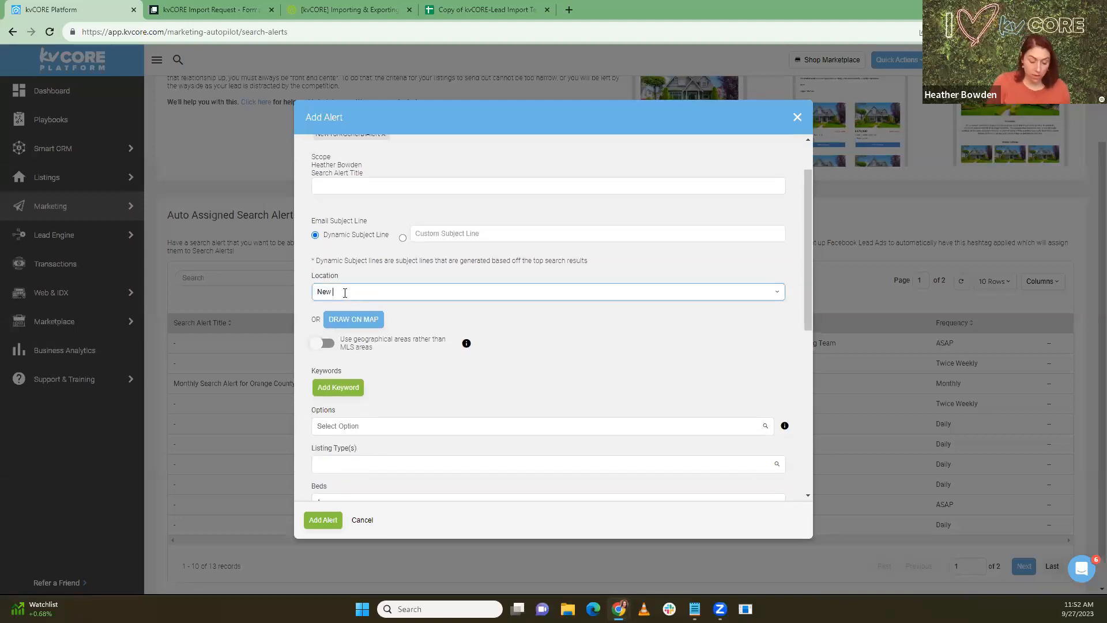
text(Yor)
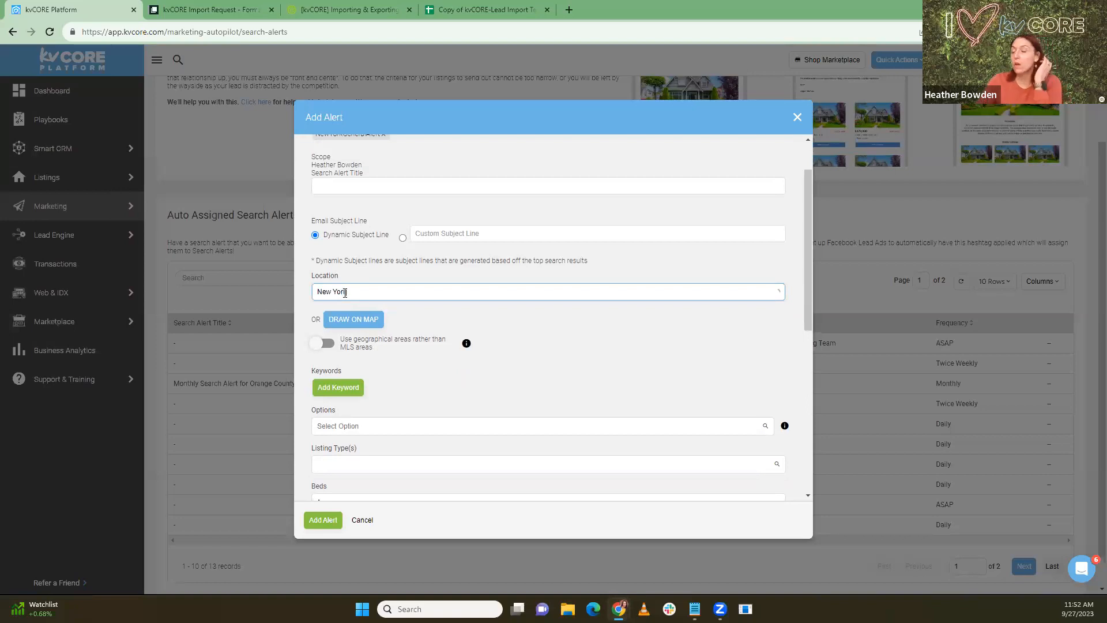
text(k)
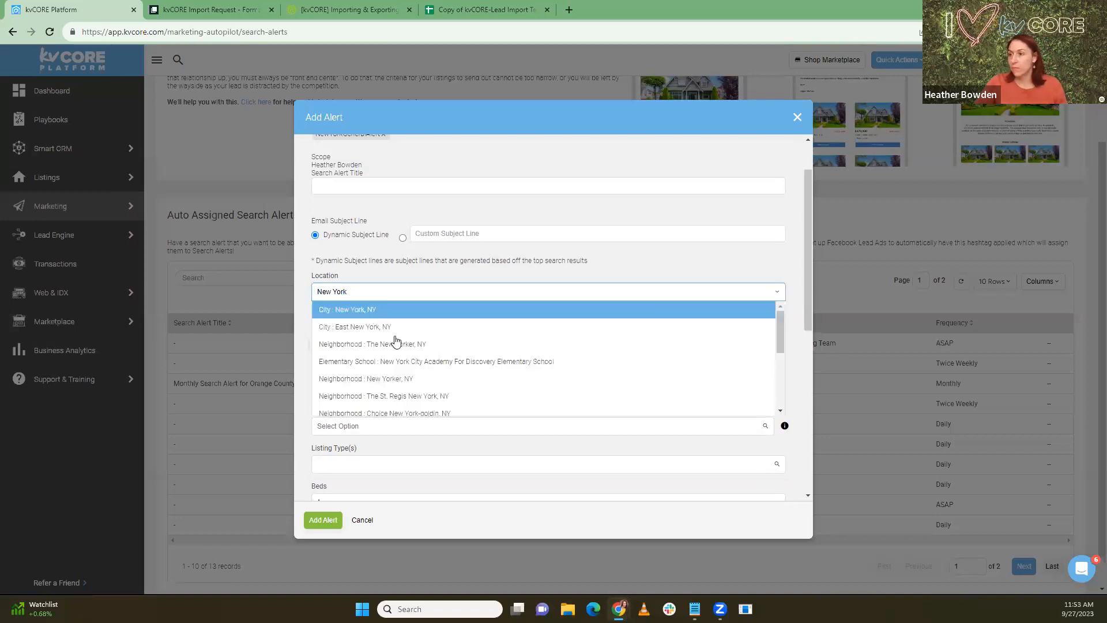
Step: Set the location to New York, NY with Condos, Single Family and Townhouse listing types
click(403, 312)
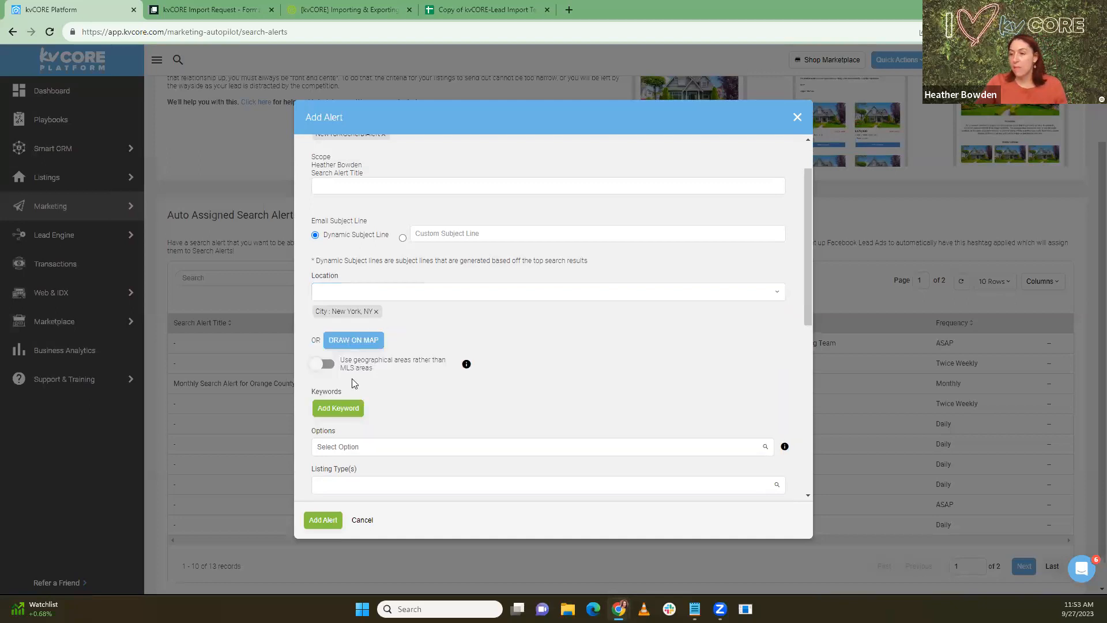
scroll(351, 377, down, 3)
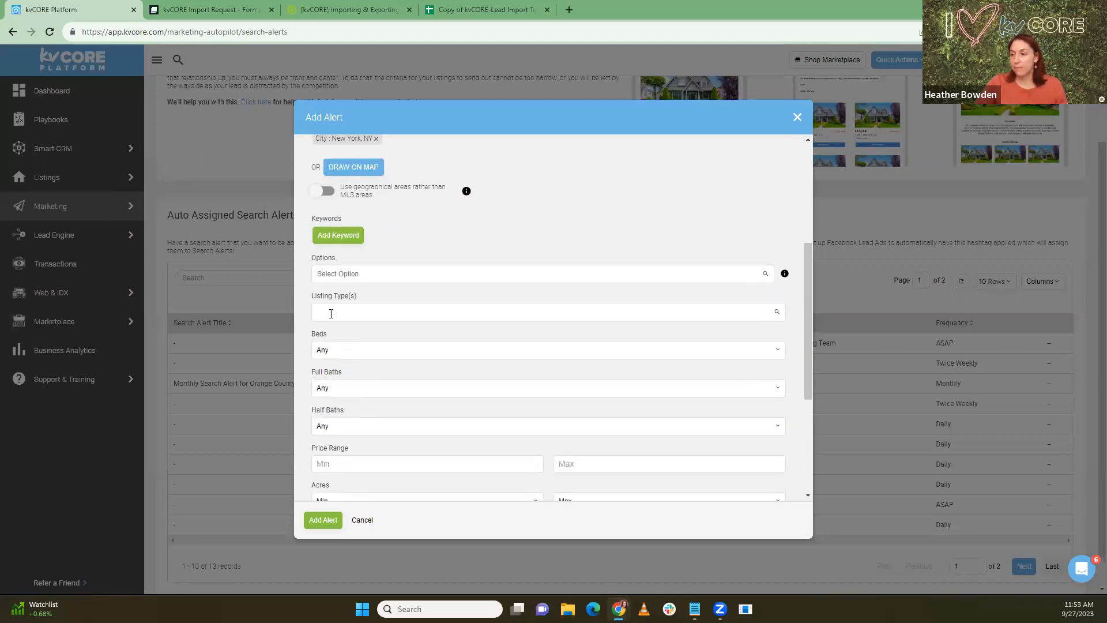
click(332, 313)
scroll(344, 334, down, 1)
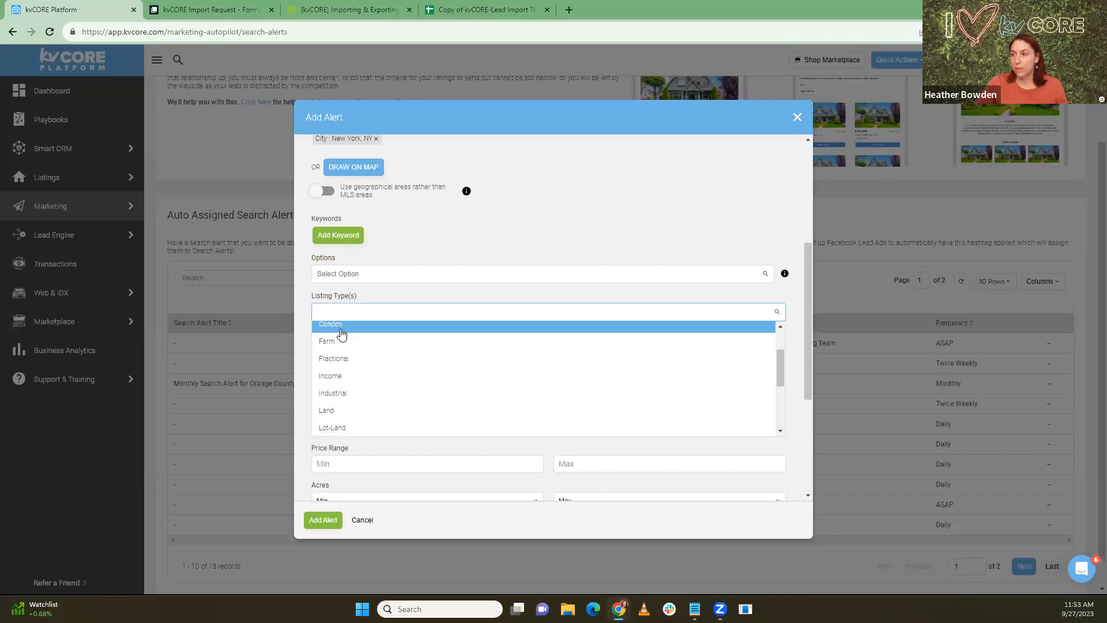
click(344, 335)
click(340, 327)
scroll(348, 413, down, 3)
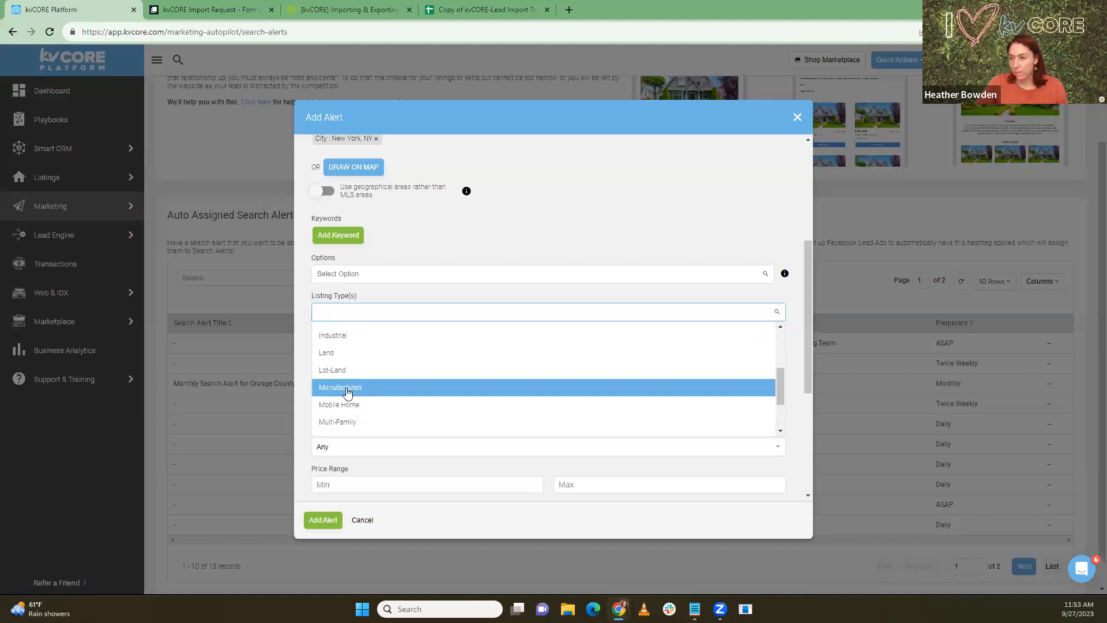
scroll(347, 398, down, 2)
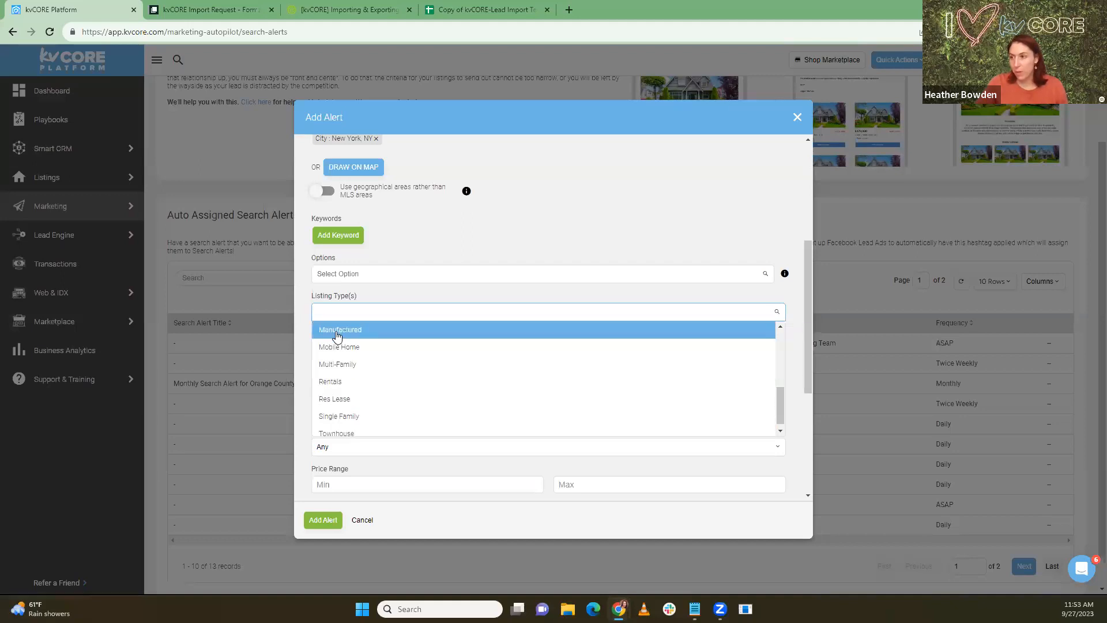
scroll(342, 395, down, 1)
click(339, 410)
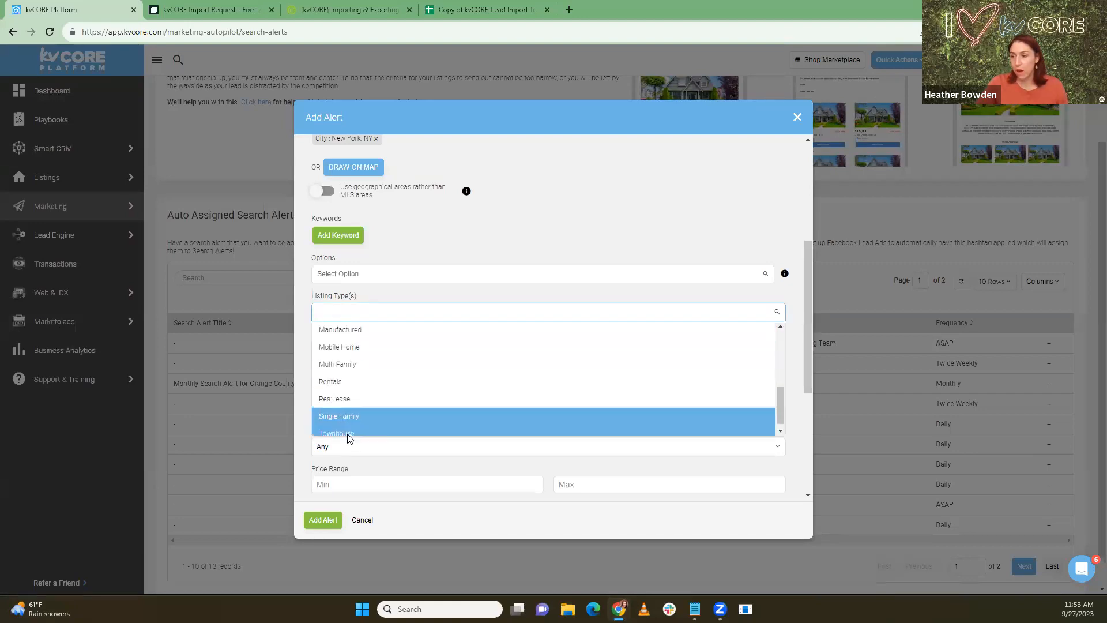
click(349, 436)
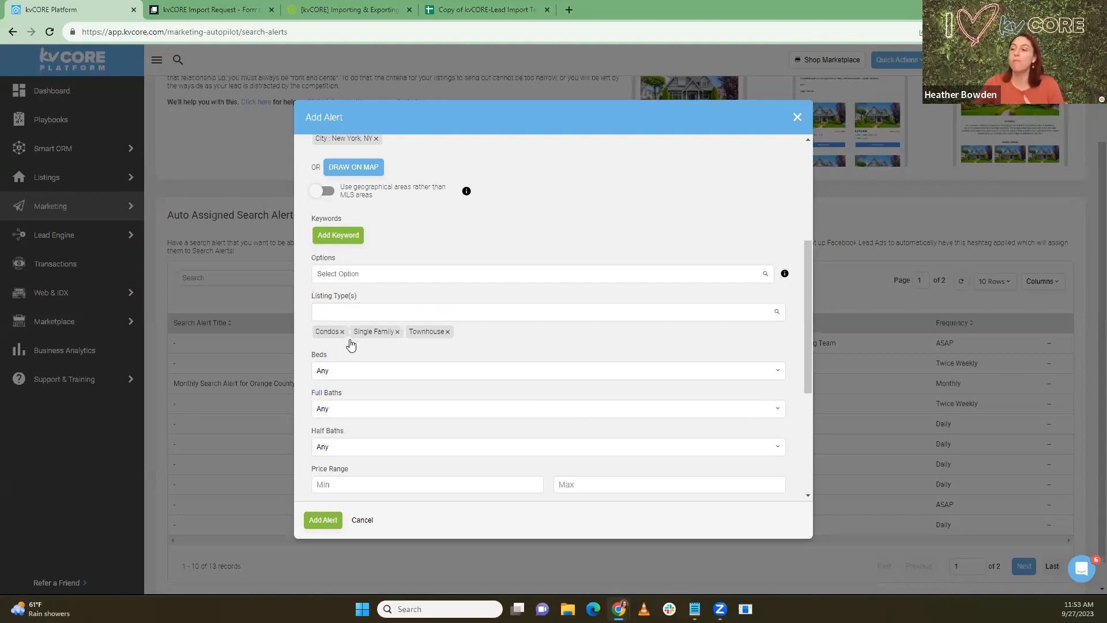
Step: Try saving the alert and dismiss the missing-title error
scroll(369, 358, down, 2)
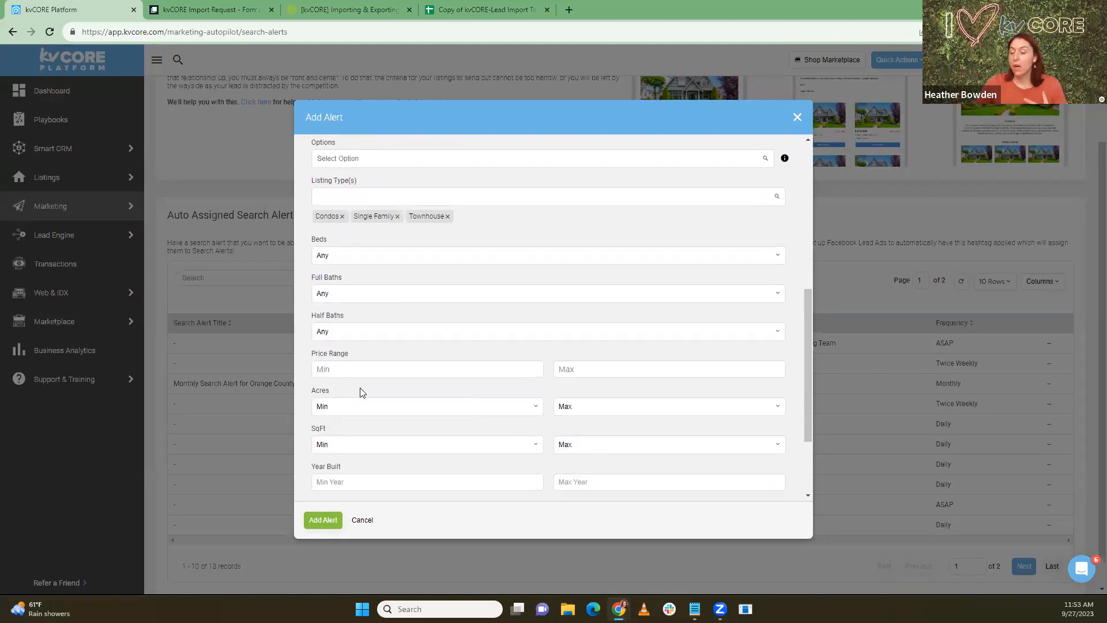
scroll(438, 337, up, 5)
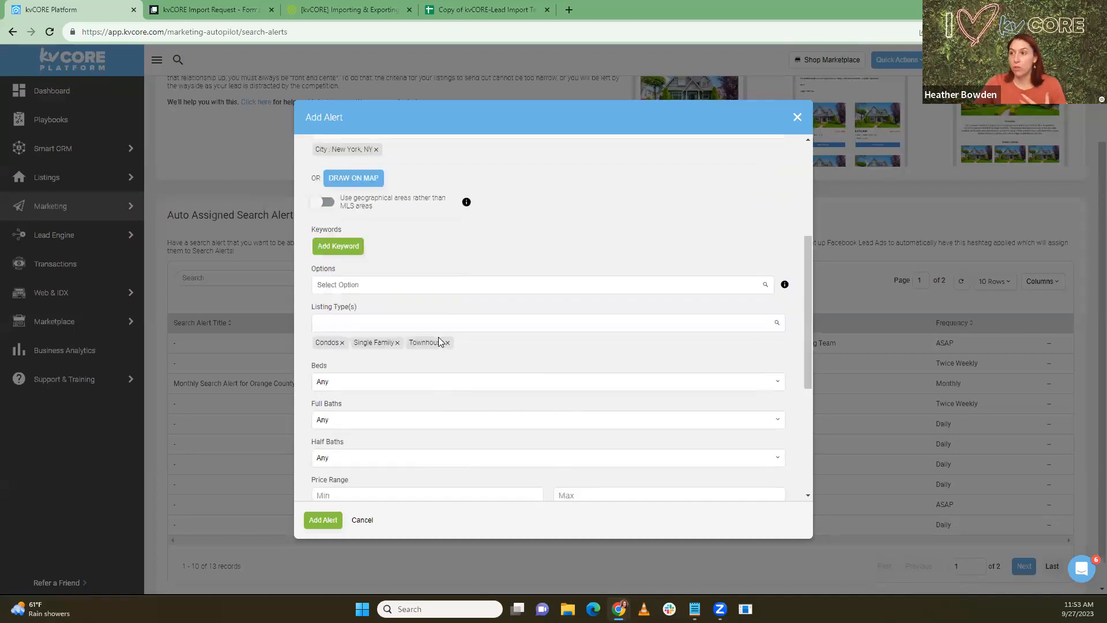
click(323, 522)
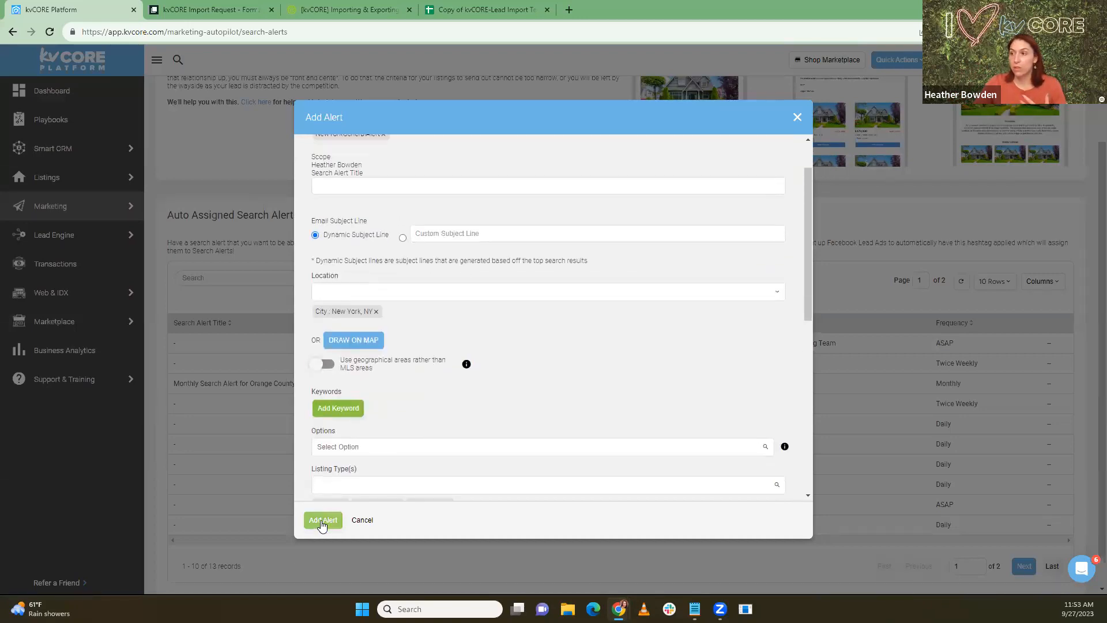
scroll(383, 464, up, 1)
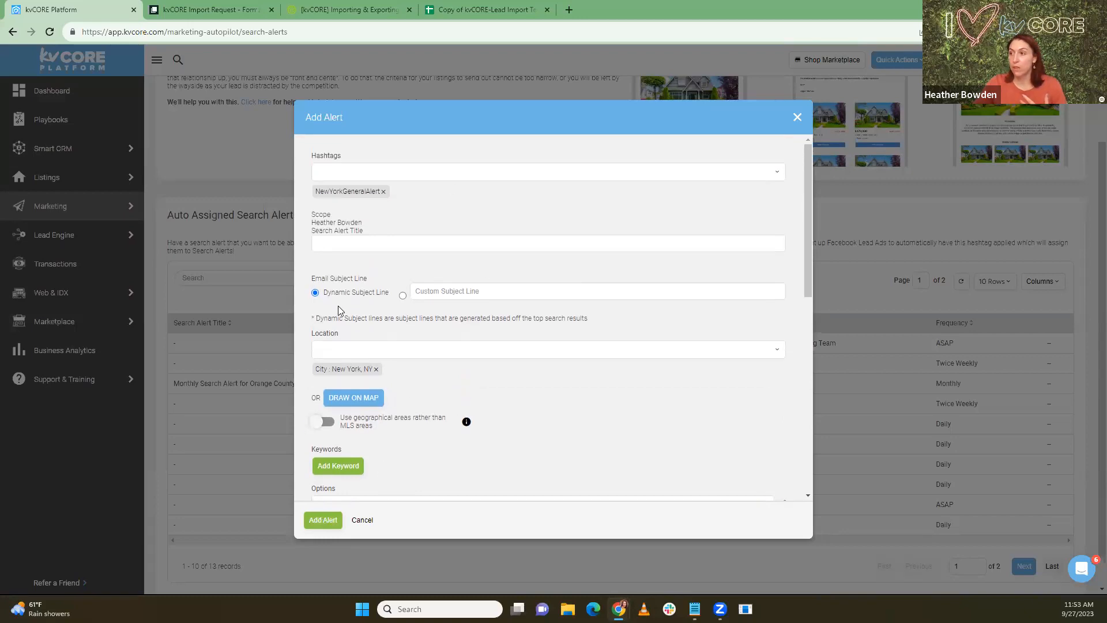
scroll(342, 311, down, 1)
scroll(341, 311, down, 2)
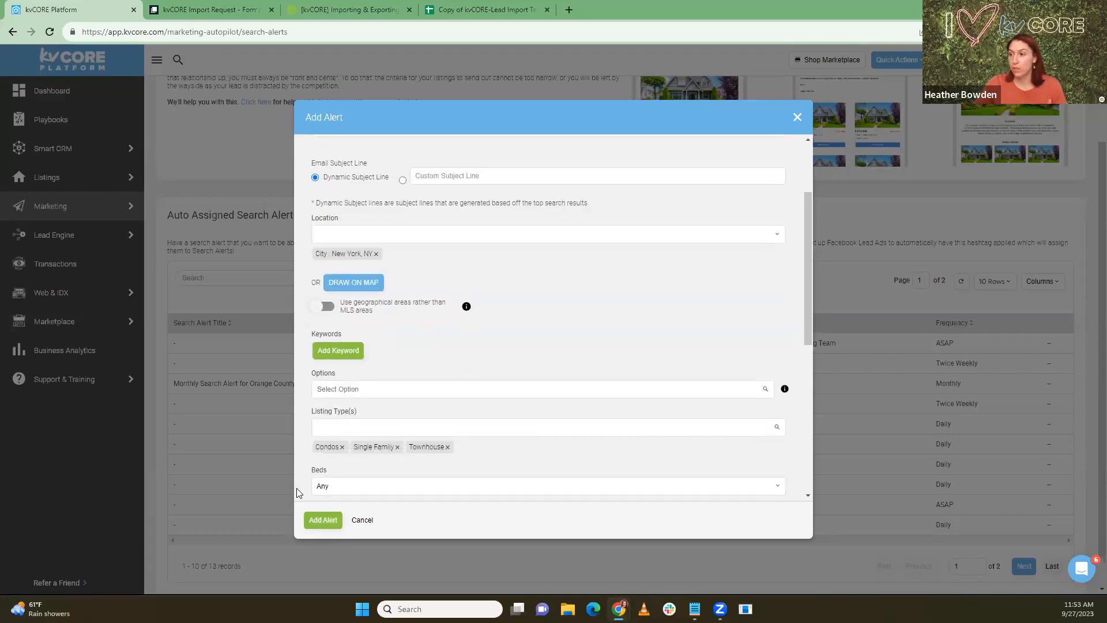
click(318, 521)
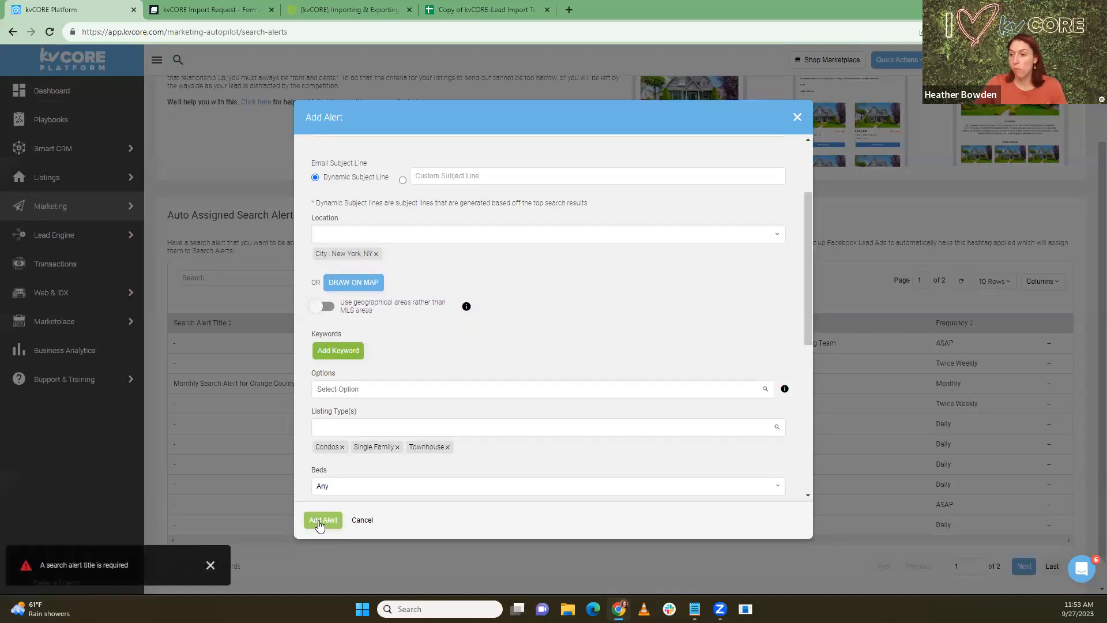
click(209, 567)
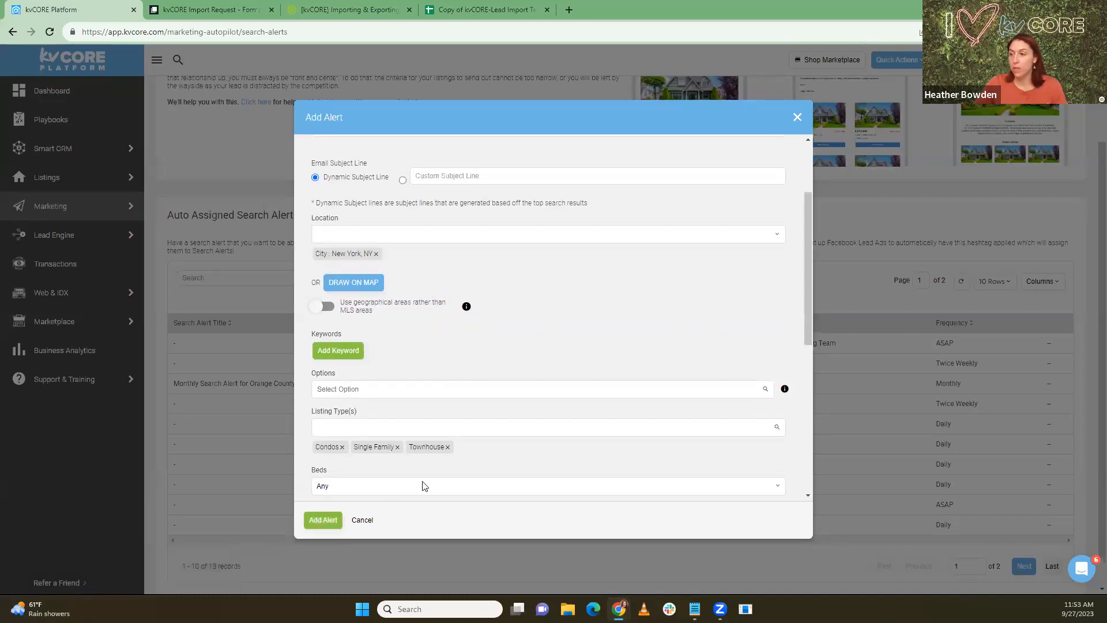
scroll(421, 484, up, 2)
Step: Title the alert 'New York General Alert', fixing the misspelling, and save it
click(326, 245)
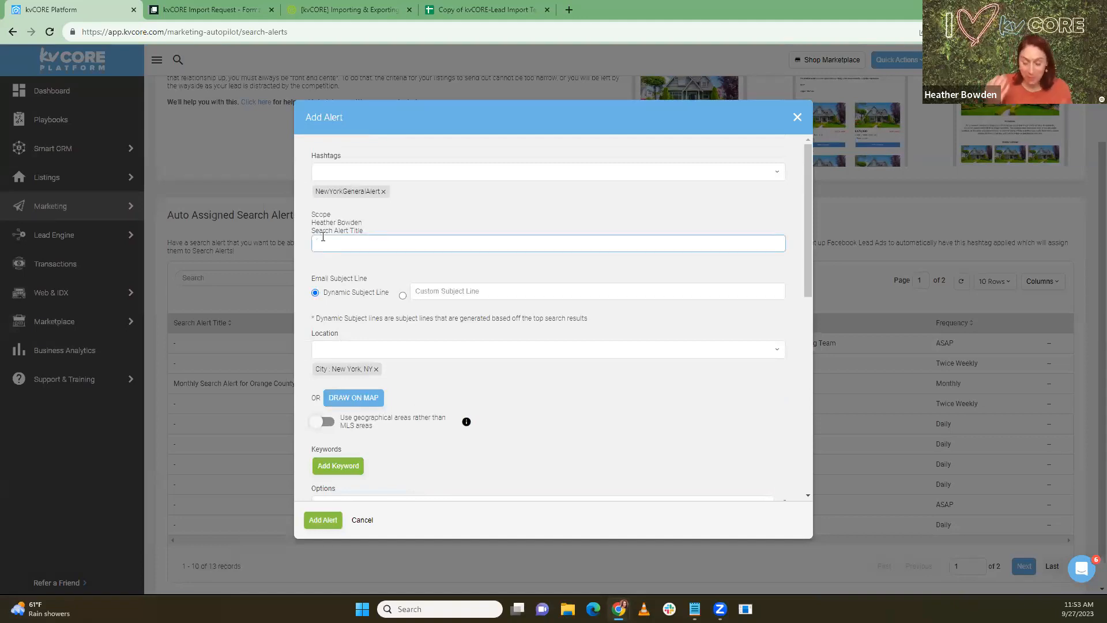
text(N)
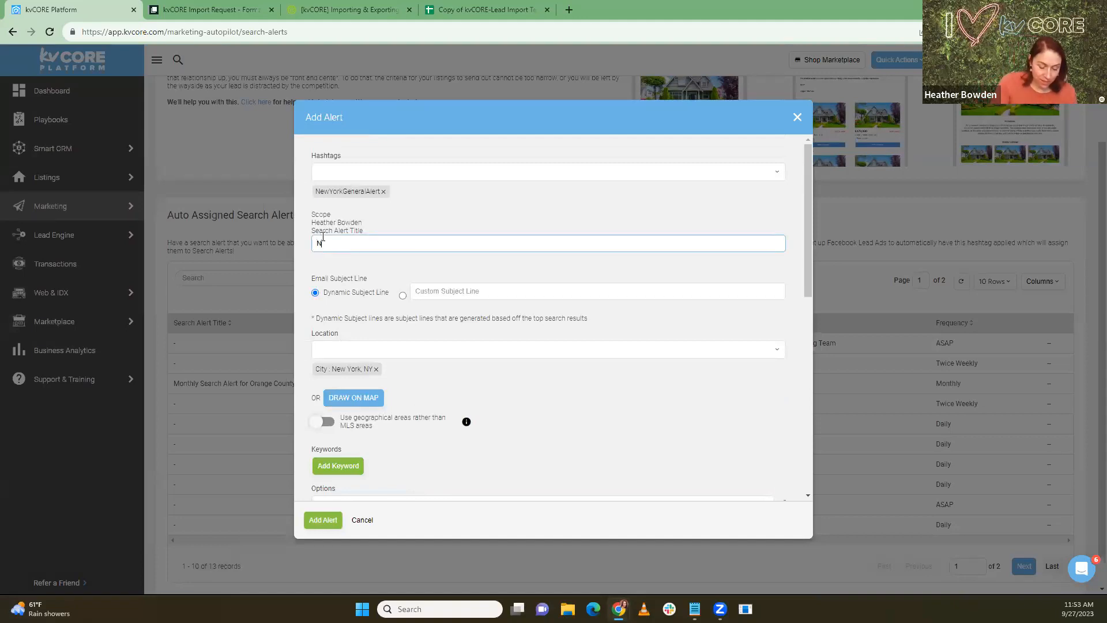
text(ew York)
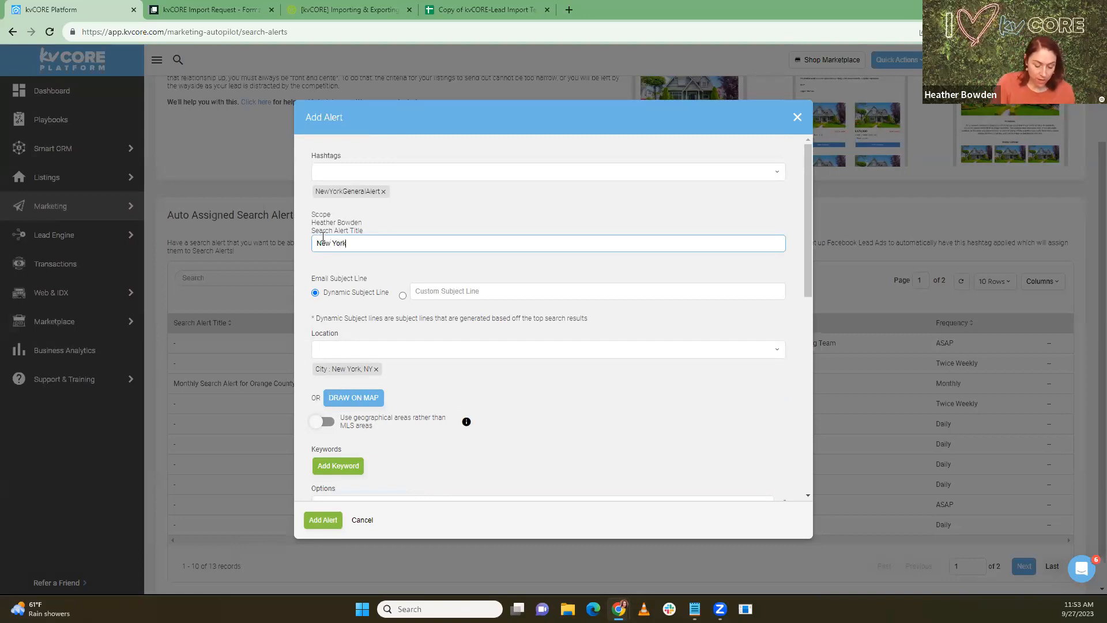
text( Genral Alert)
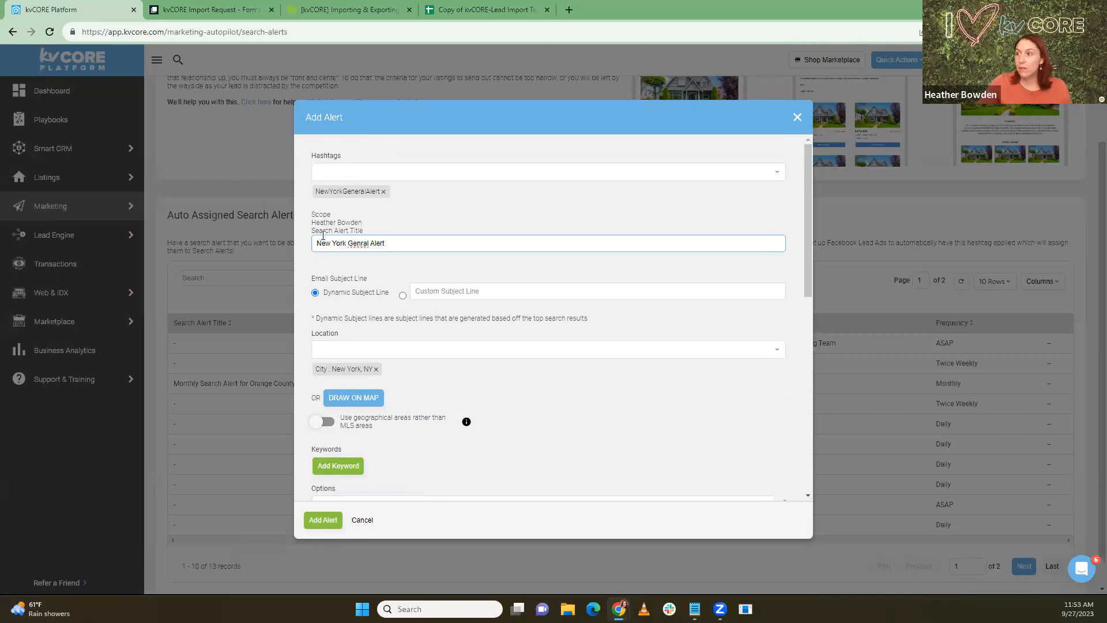
right_click(362, 245)
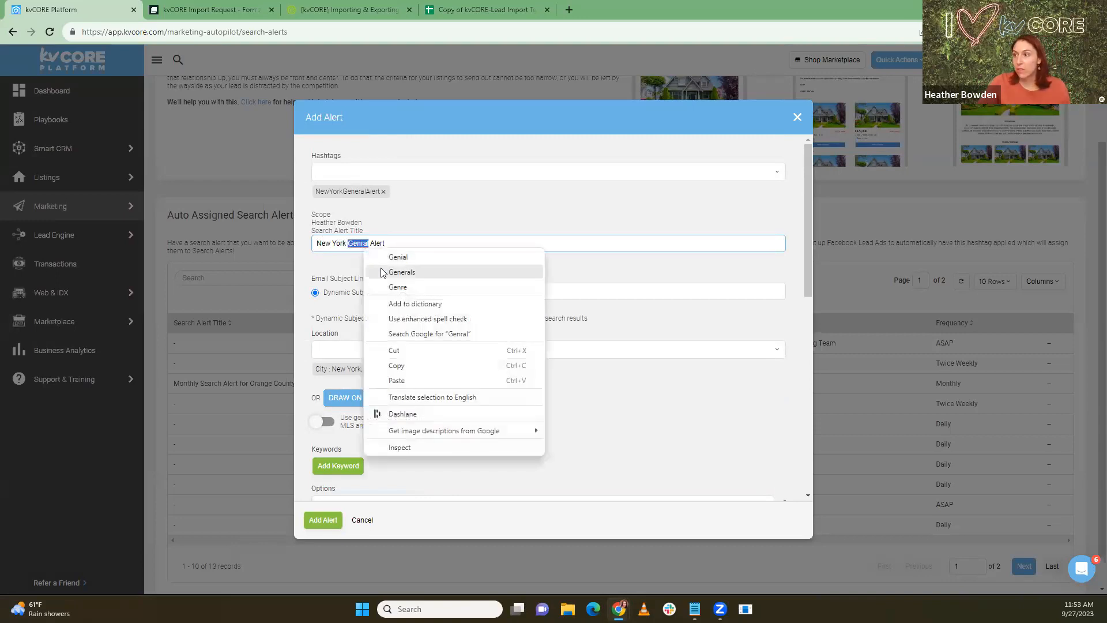
click(398, 272)
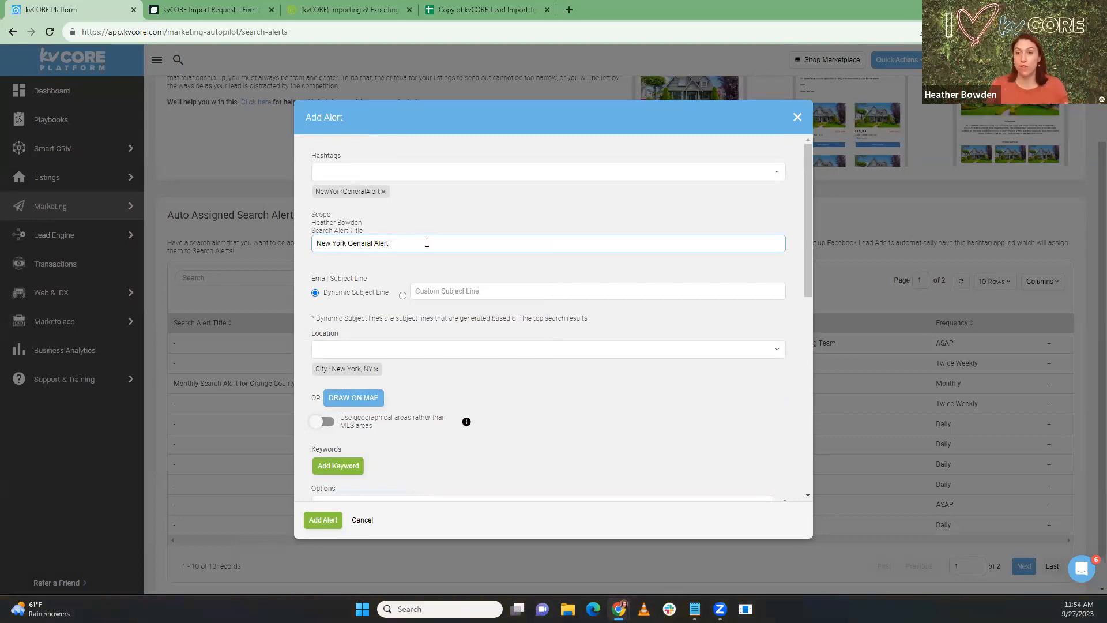
click(324, 521)
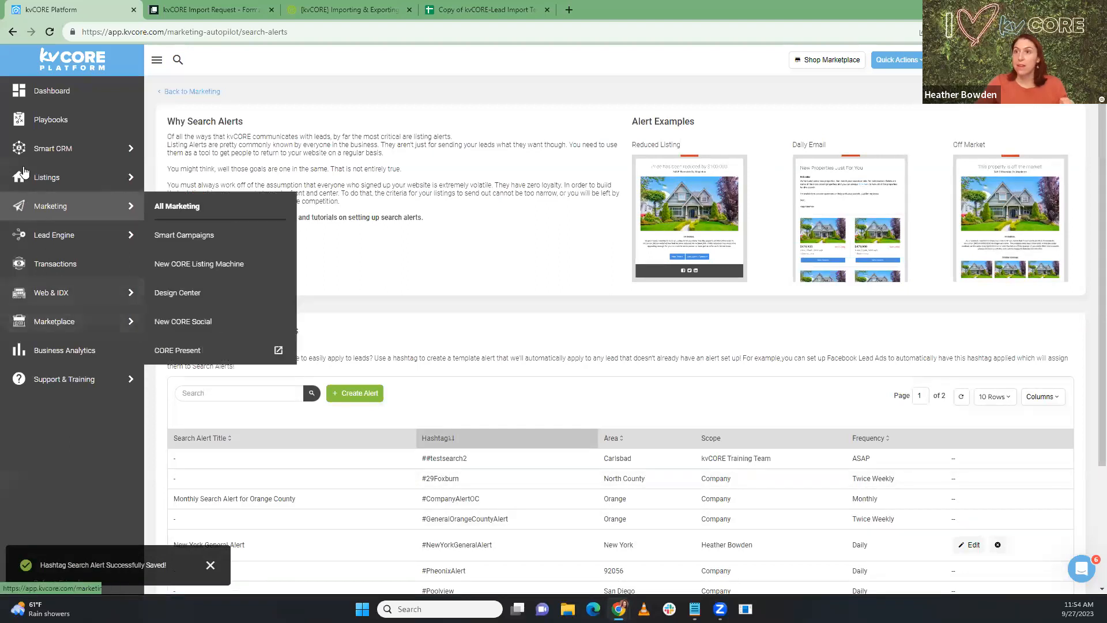
Step: Filter contacts to New Lead, Active and Prospect contacts without search alerts
click(55, 153)
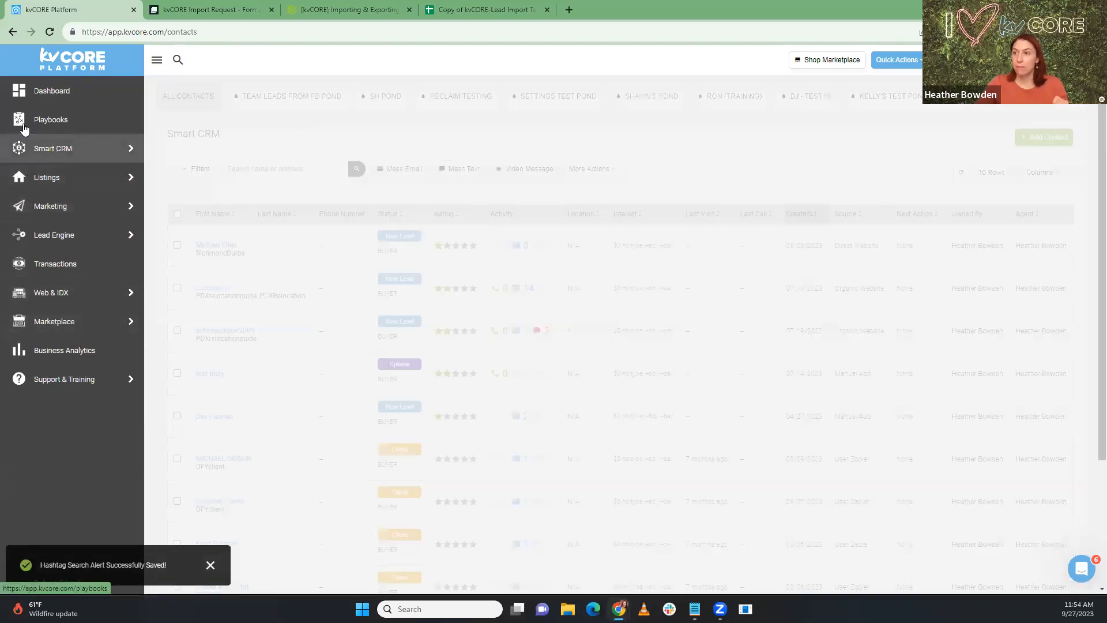
mouse_move(46, 177)
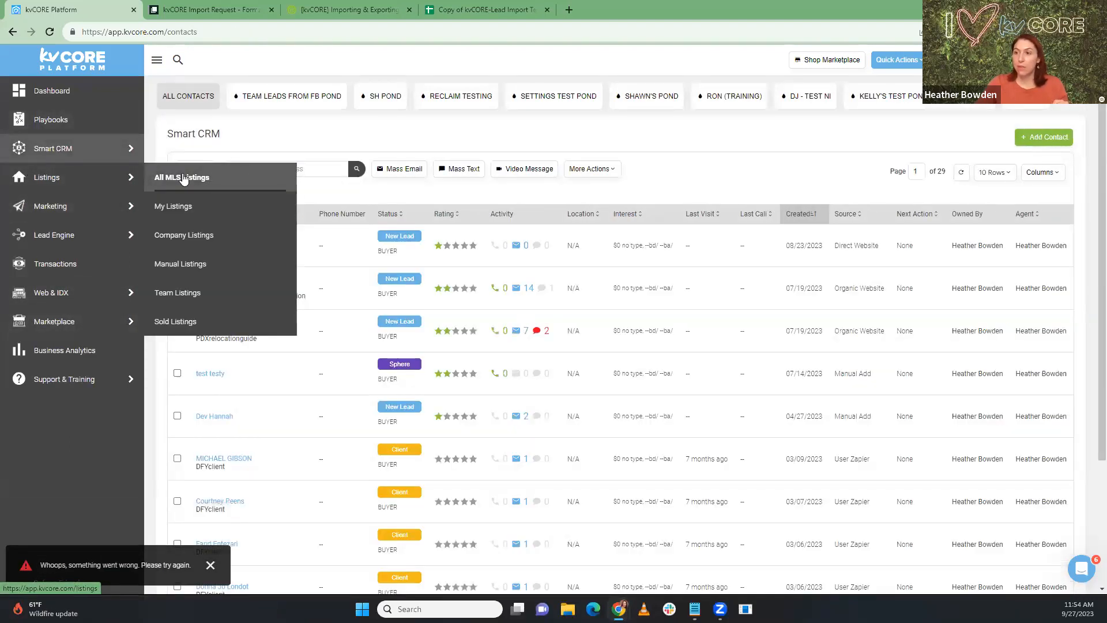
click(199, 168)
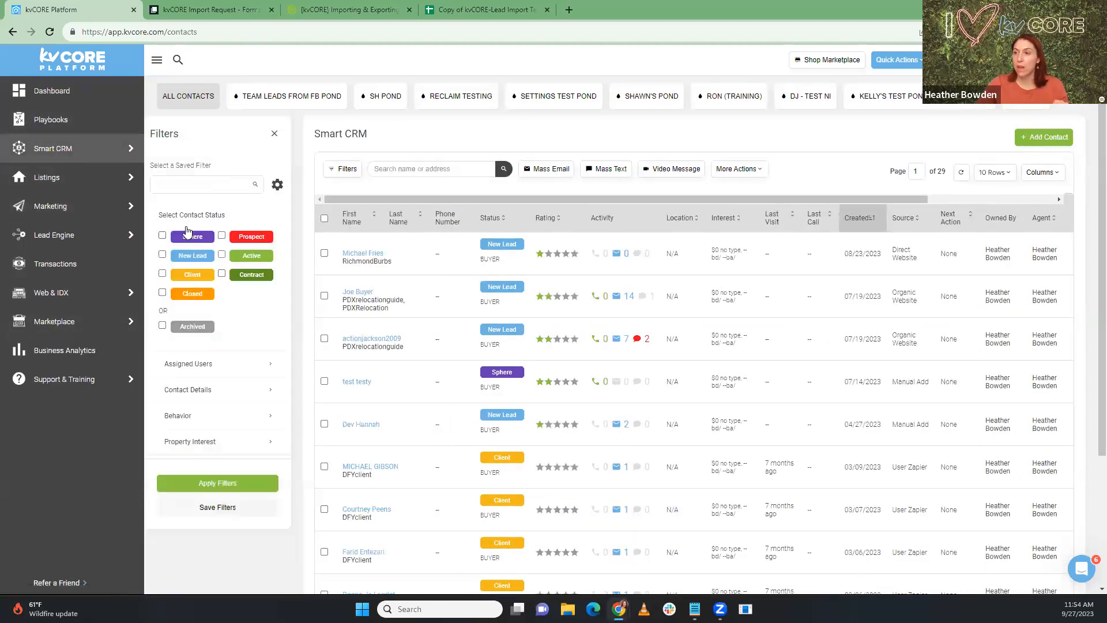
click(162, 256)
click(221, 236)
click(194, 416)
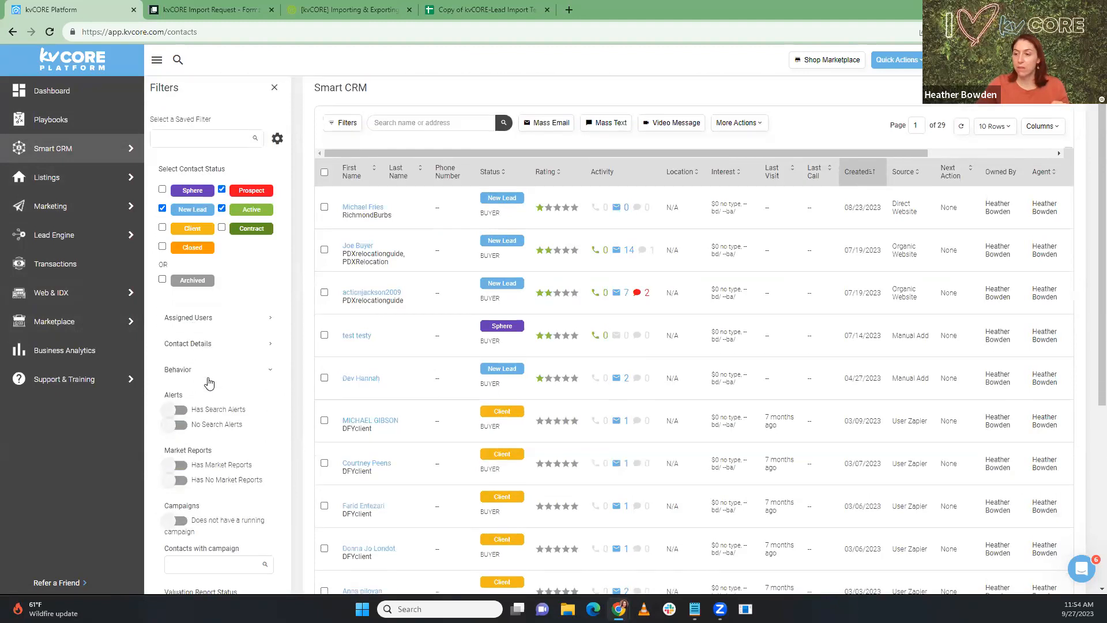
scroll(184, 323, down, 3)
click(181, 299)
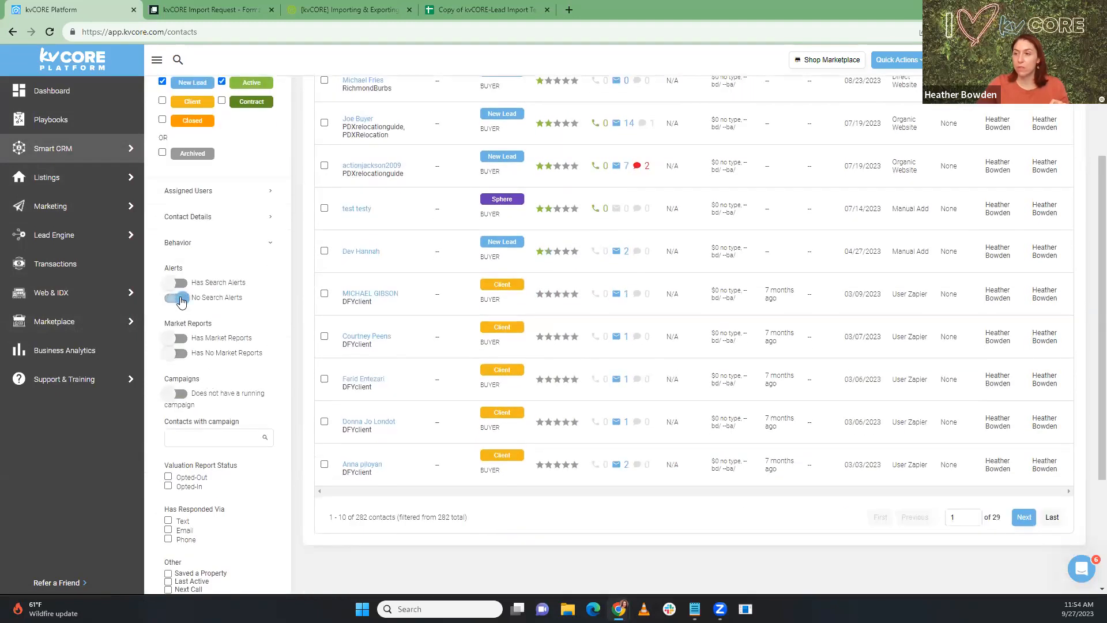
scroll(185, 403, down, 3)
click(231, 528)
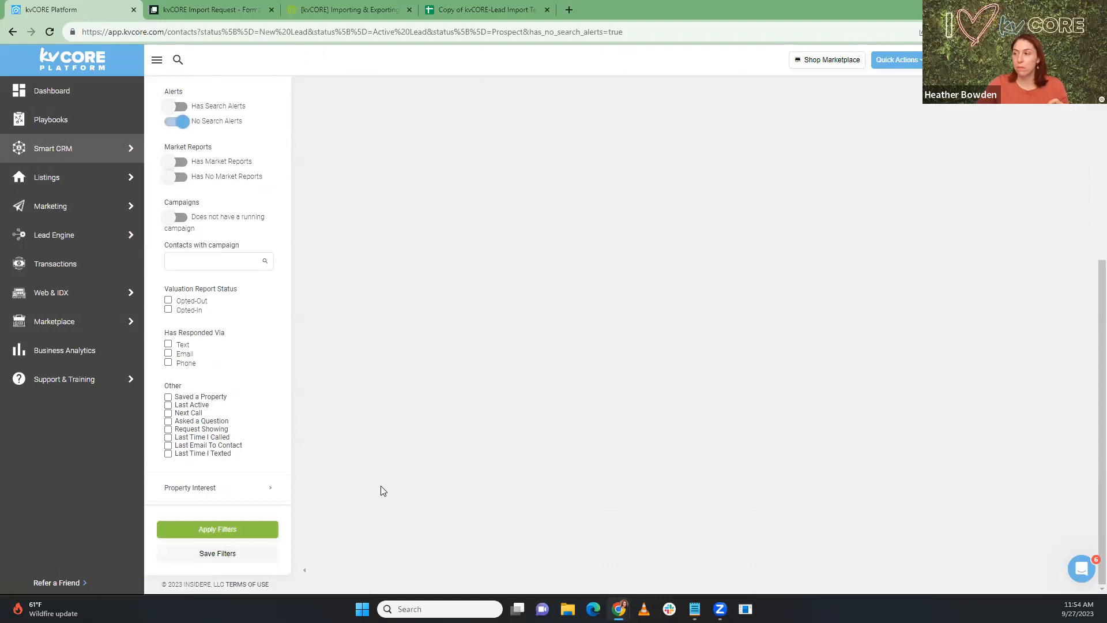
Step: Select all 10 filtered contacts with the header checkbox
scroll(436, 444, up, 6)
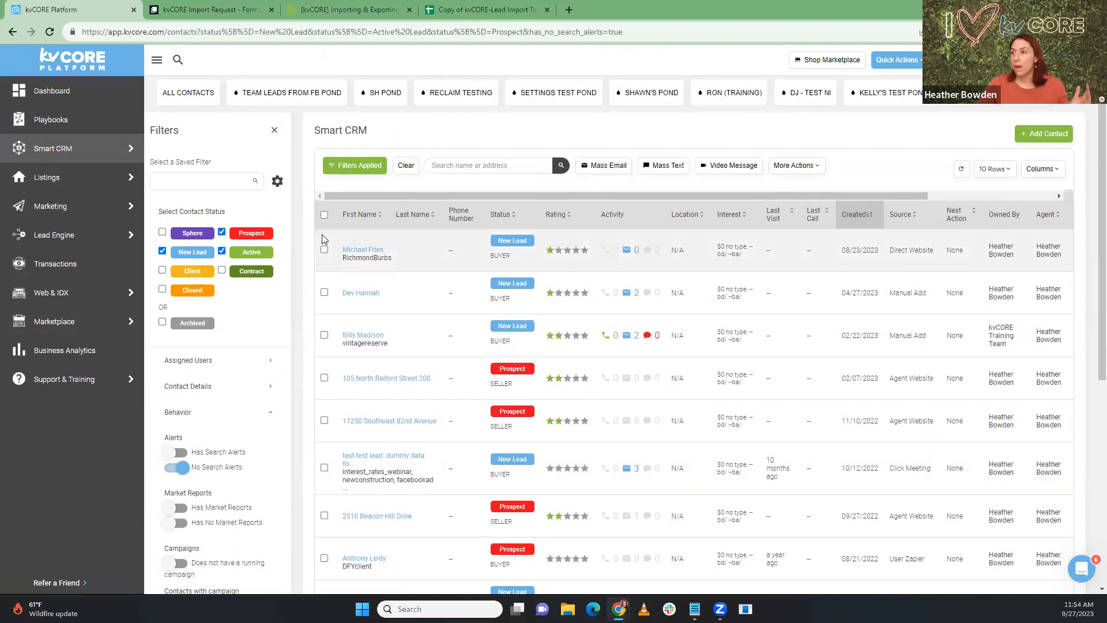
scroll(325, 217, down, 5)
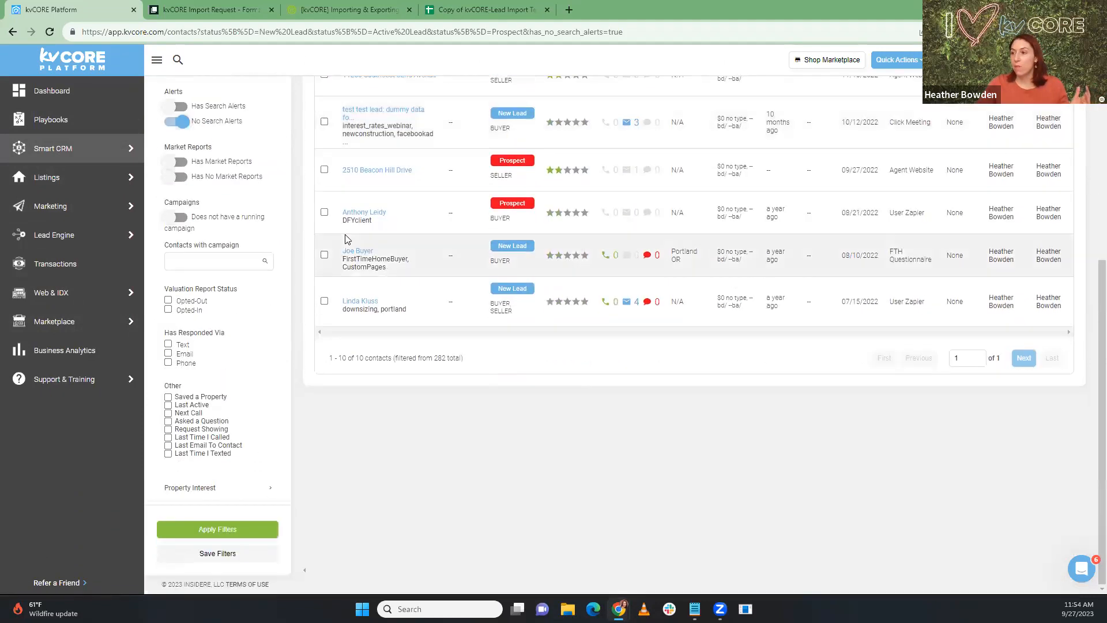
scroll(331, 219, up, 5)
click(325, 218)
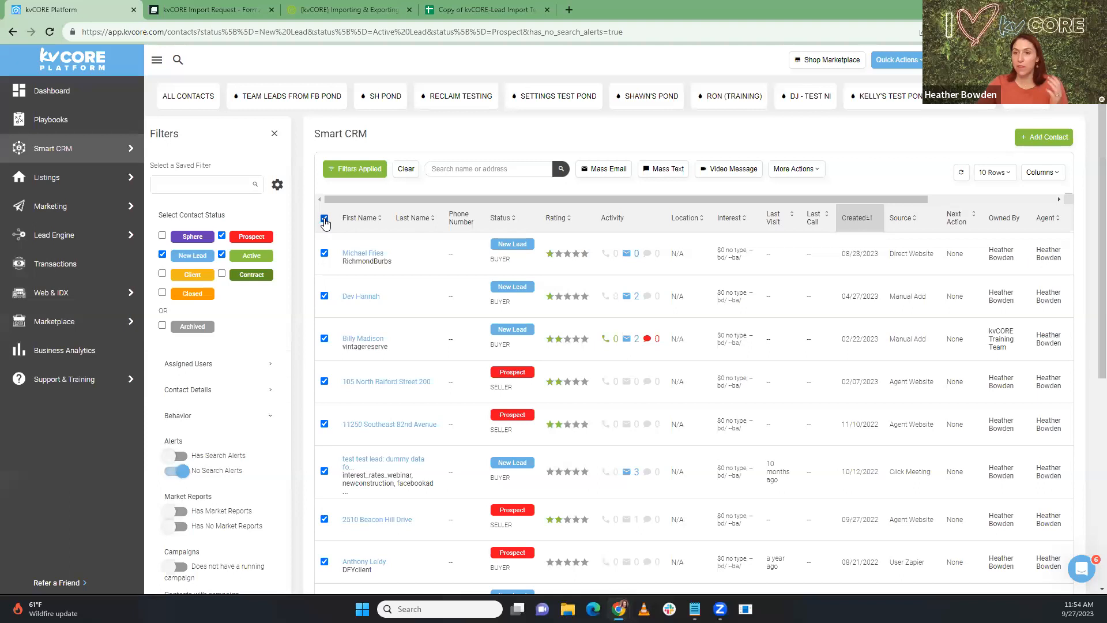
Step: Bulk-add the New York General Alert to the 10 selected contacts via More Actions
click(795, 174)
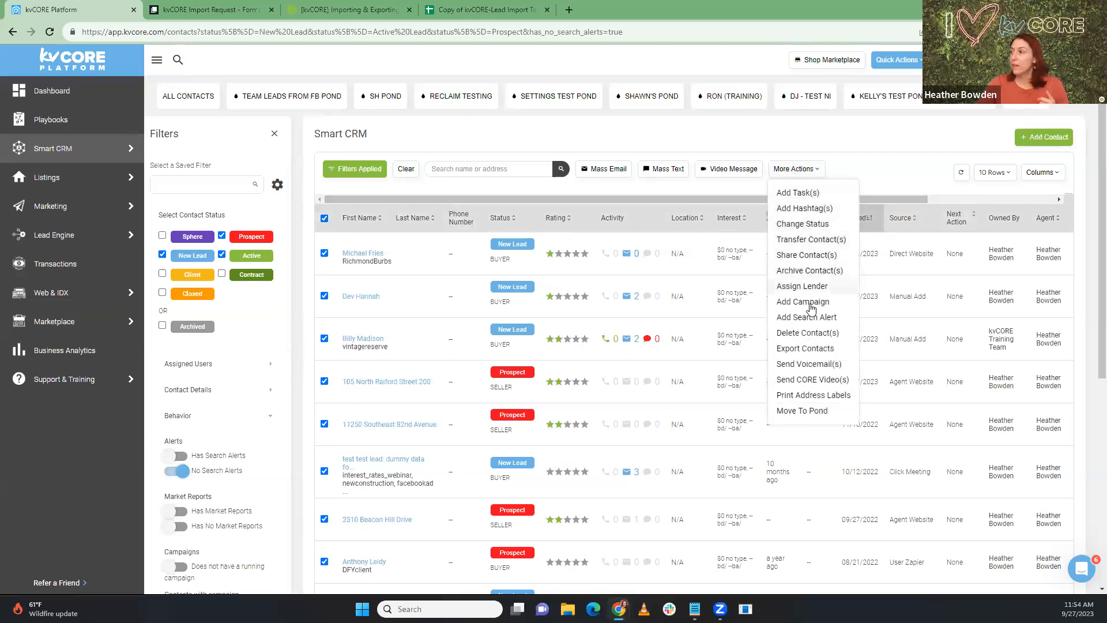
click(806, 320)
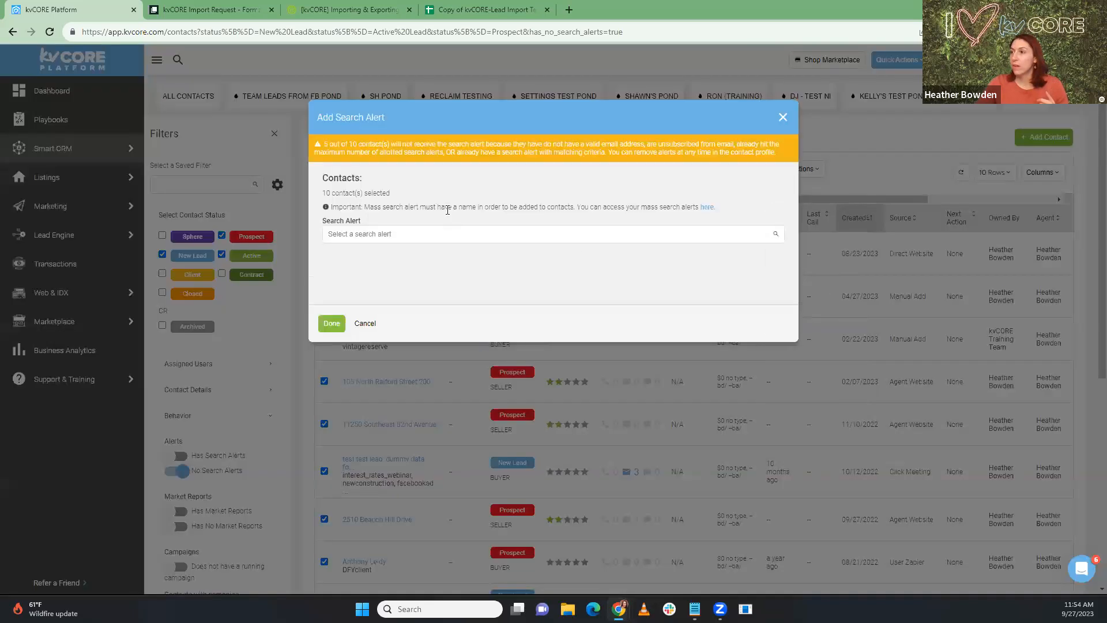
drag(325, 143, 645, 143)
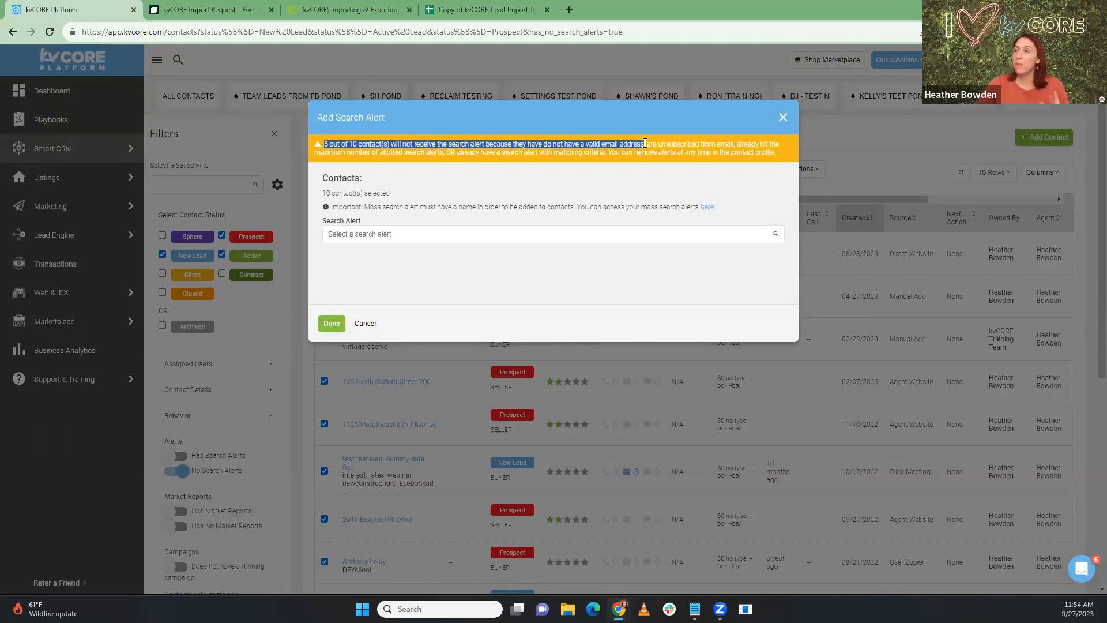
click(374, 234)
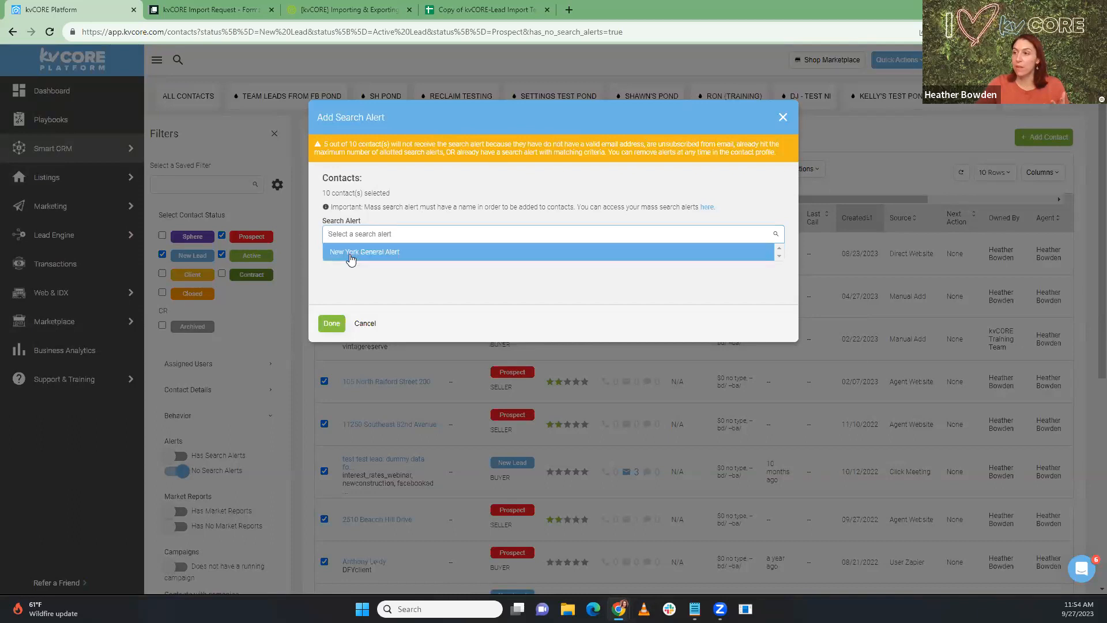
click(397, 257)
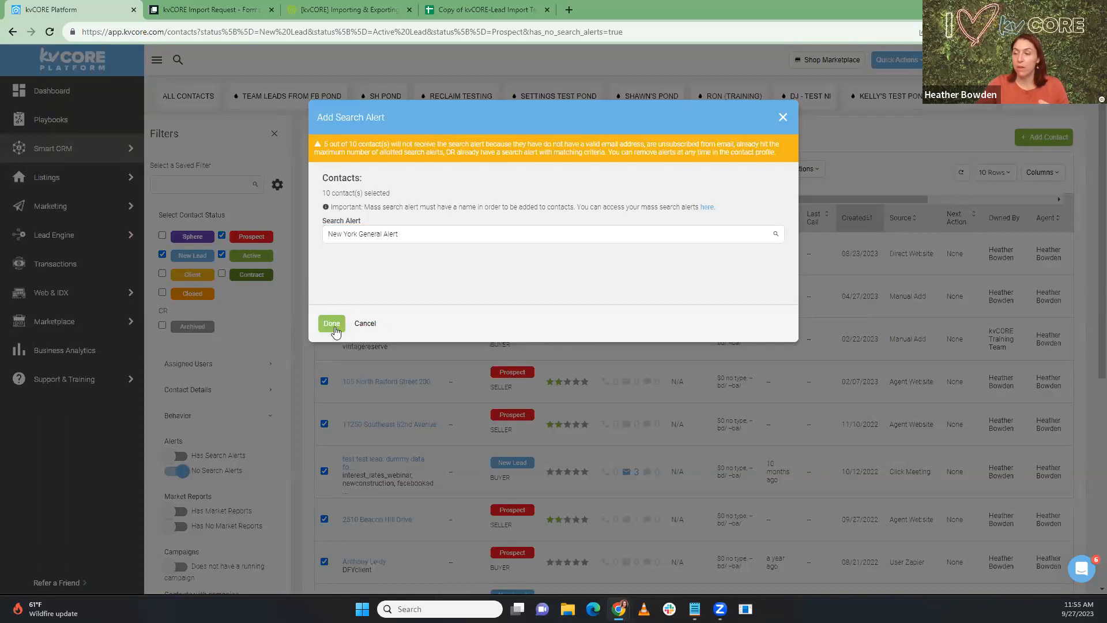
click(333, 324)
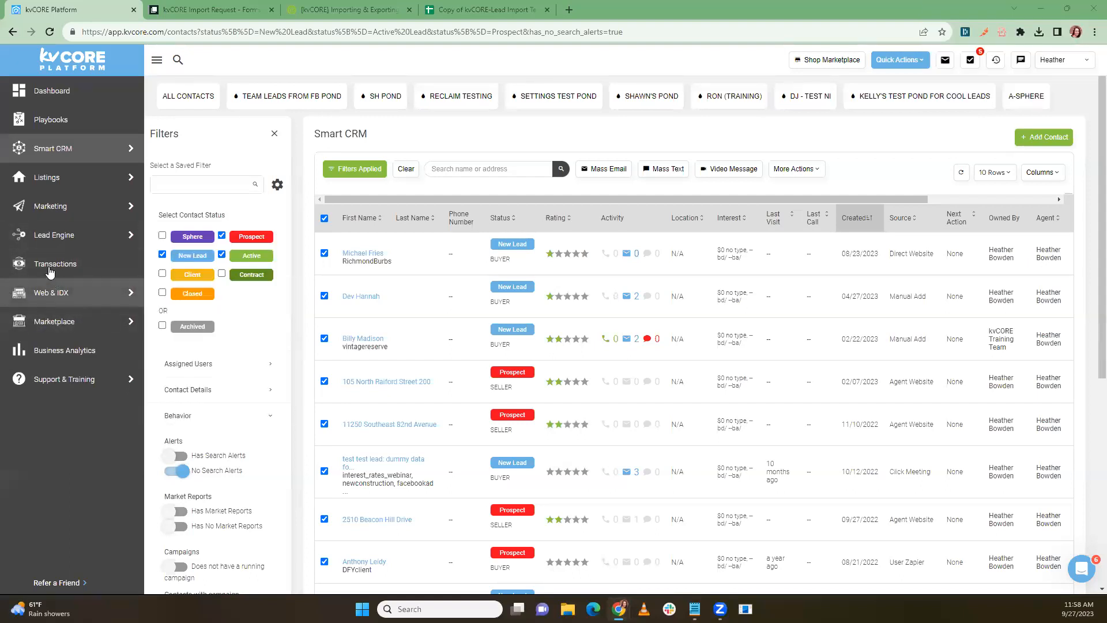
Step: Go to All Marketing and scroll down to the Marketing Tools & Features cards
mouse_move(66, 306)
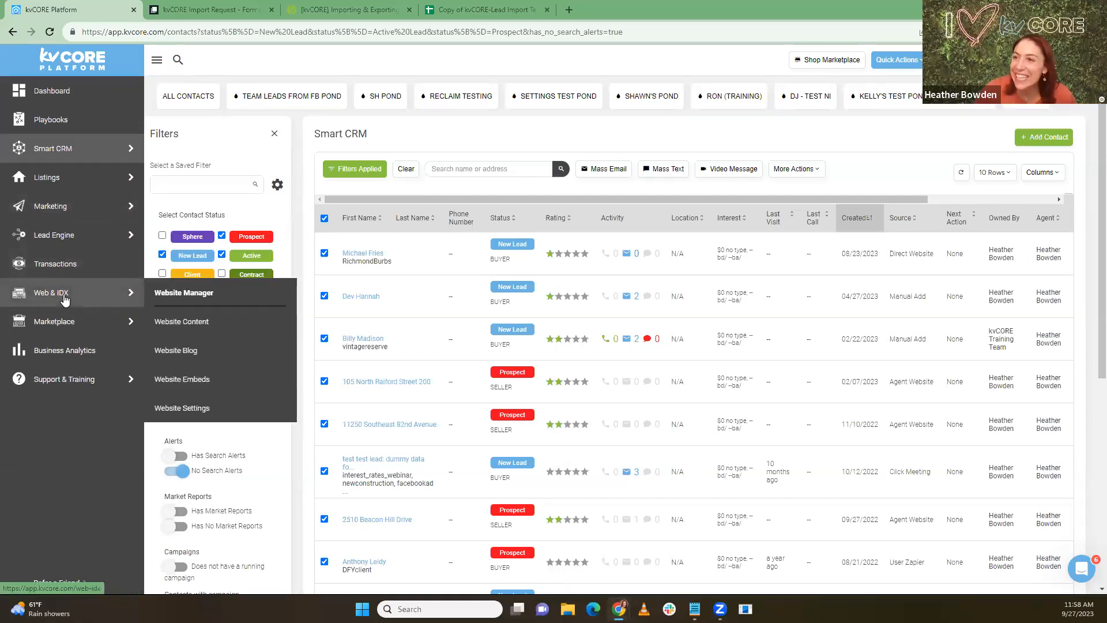
mouse_move(65, 164)
mouse_move(61, 237)
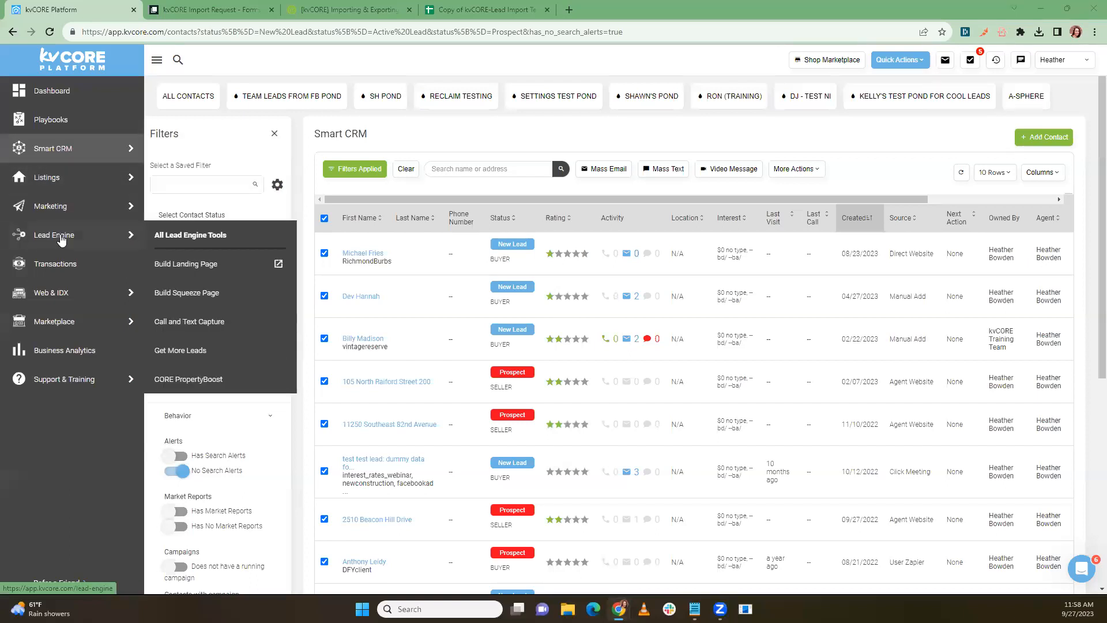
mouse_move(58, 207)
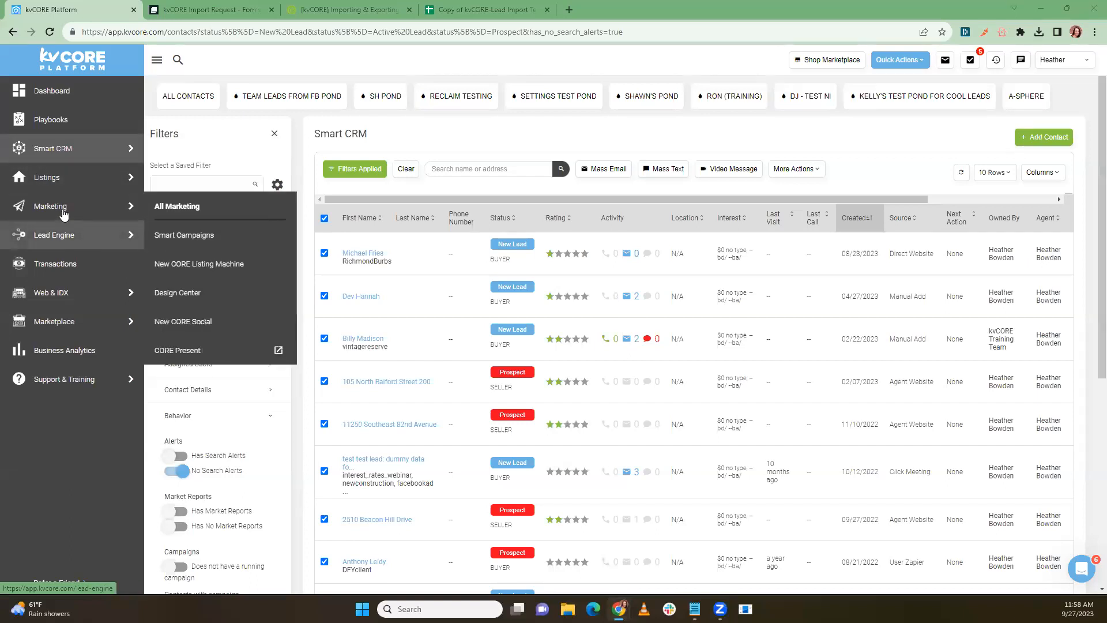
click(189, 206)
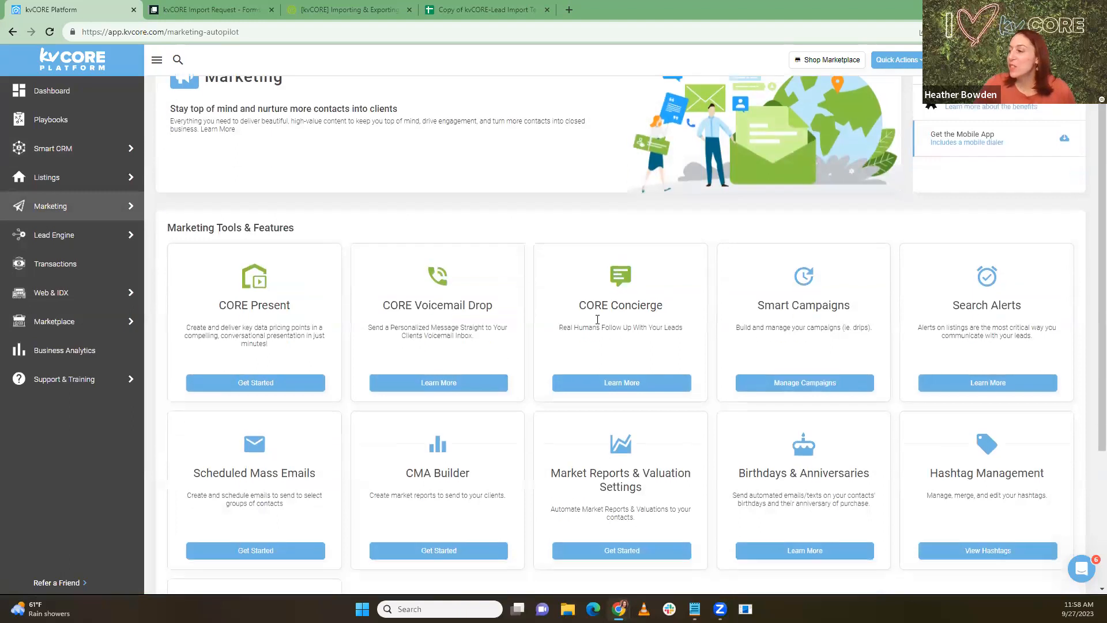
scroll(603, 324, down, 2)
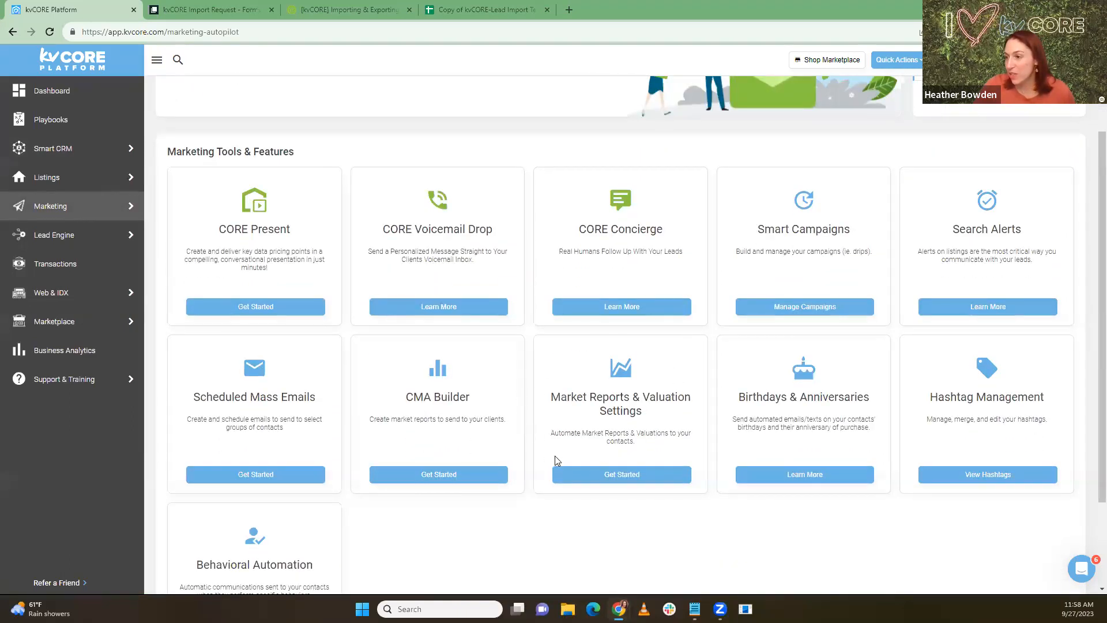
Step: Review the three Market Reports & Valuation Settings toggles, then return to All Contacts
click(633, 481)
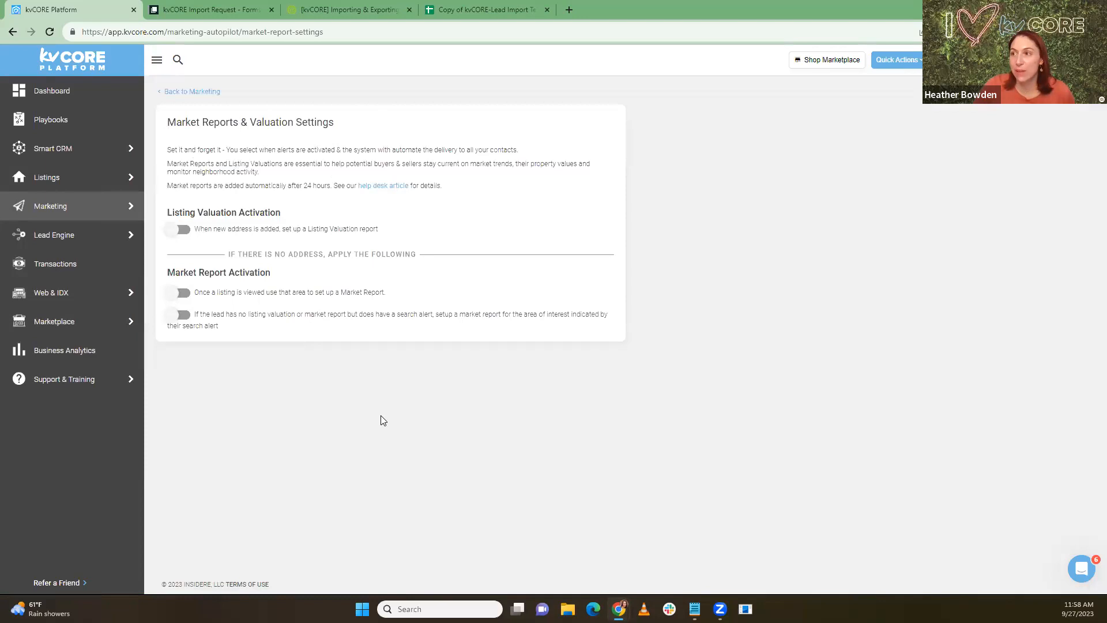
drag(214, 231, 221, 230)
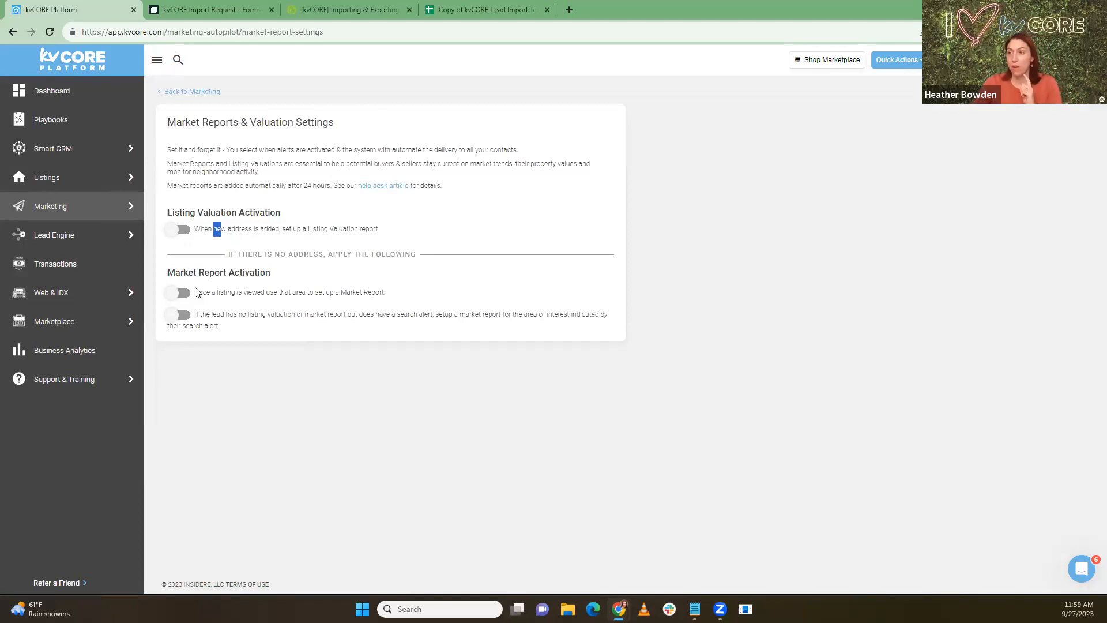
click(225, 378)
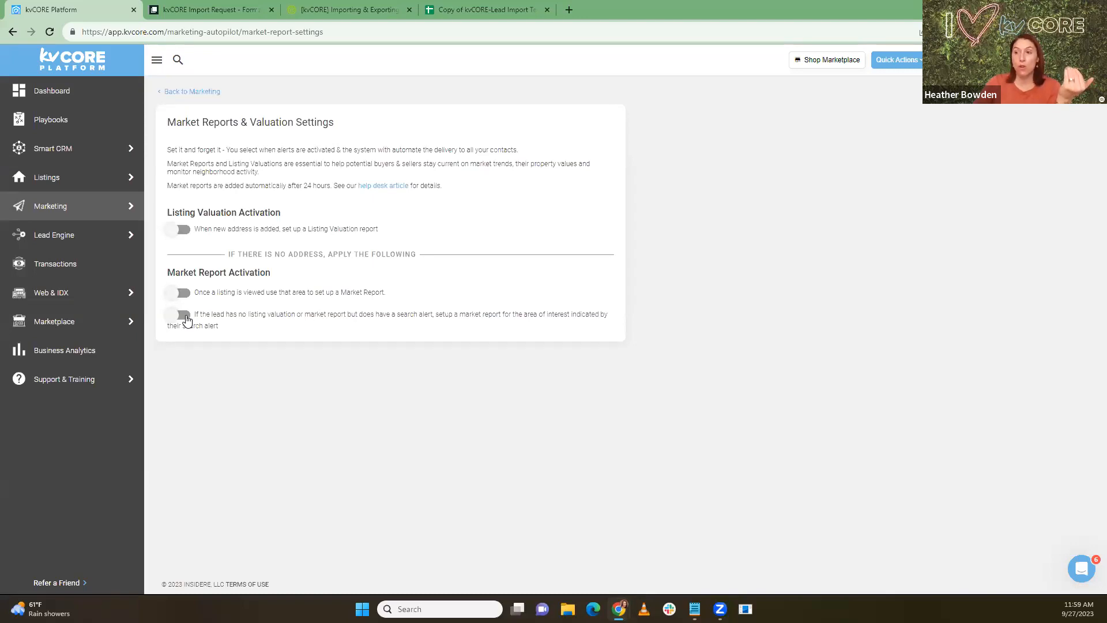
drag(247, 321, 295, 323)
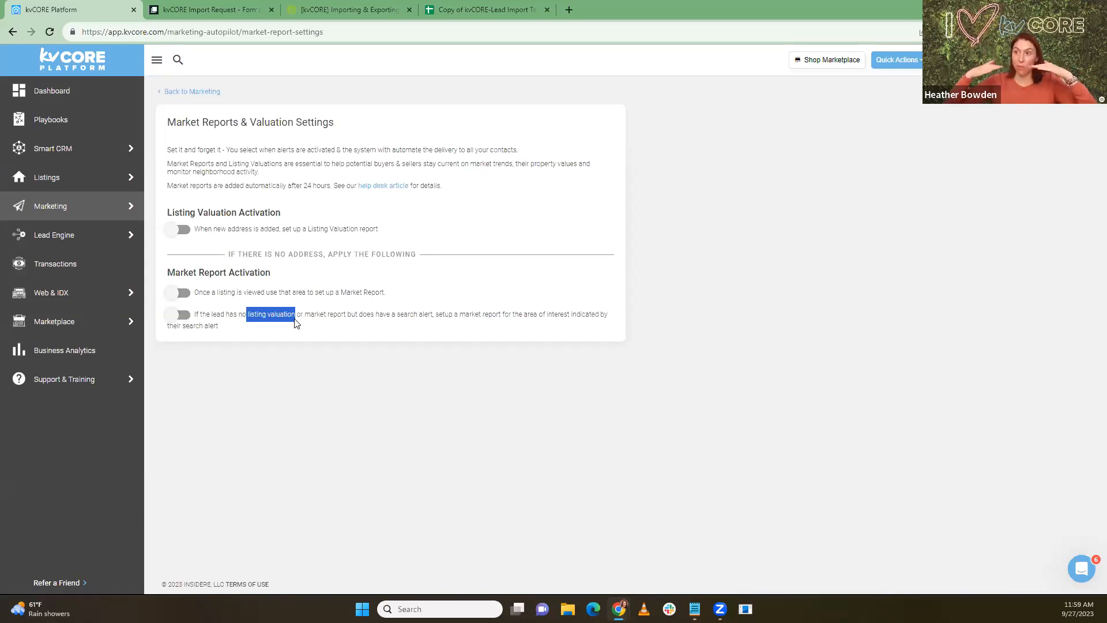
drag(306, 321, 349, 321)
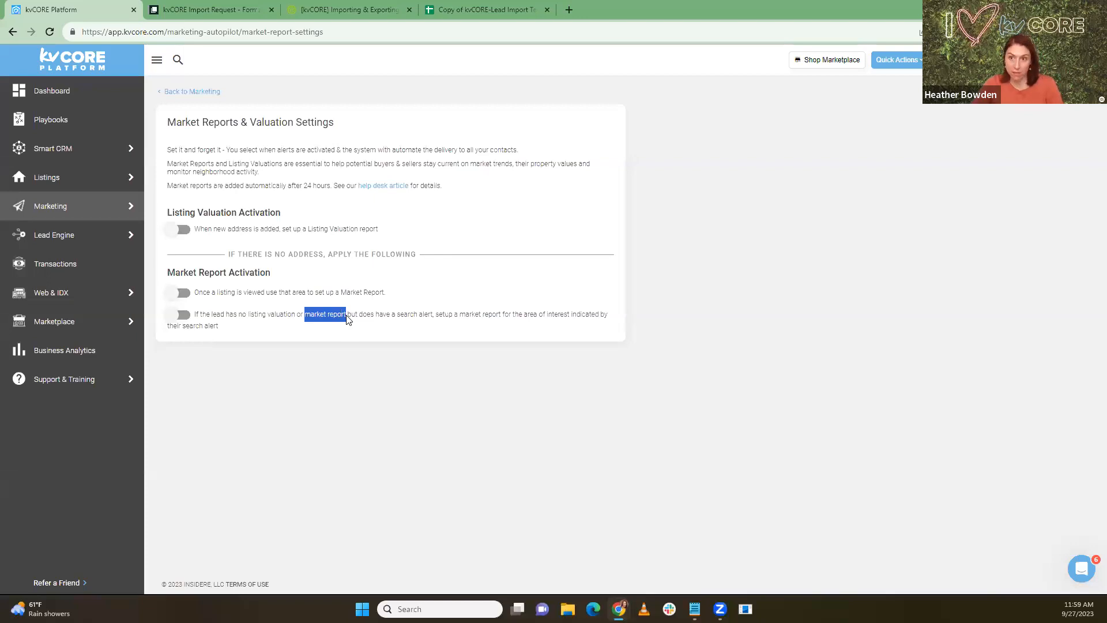
click(254, 333)
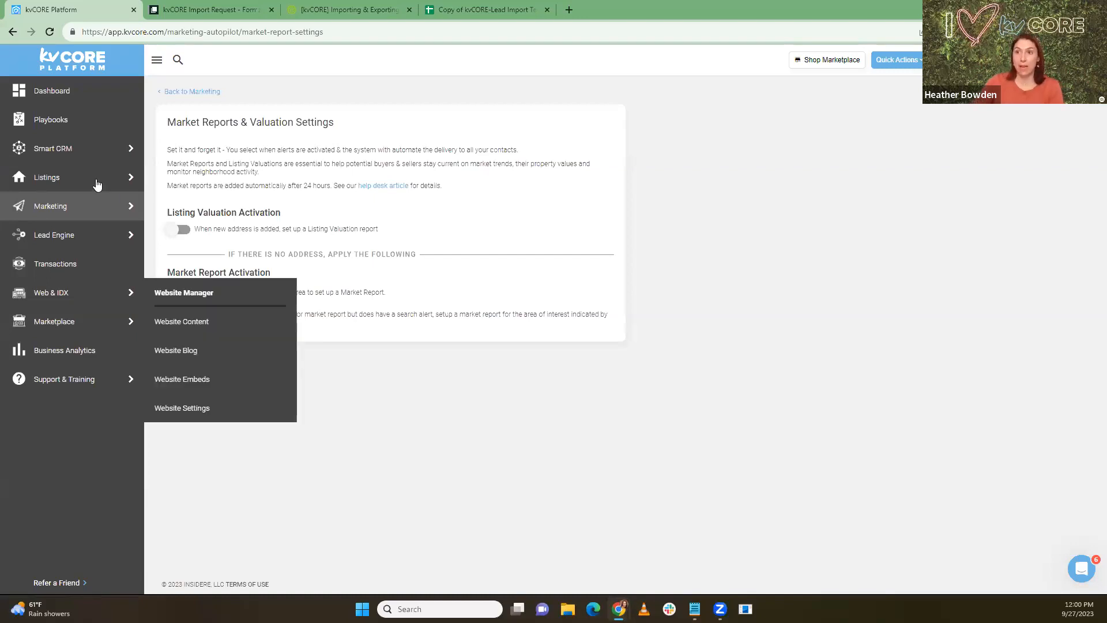
mouse_move(65, 148)
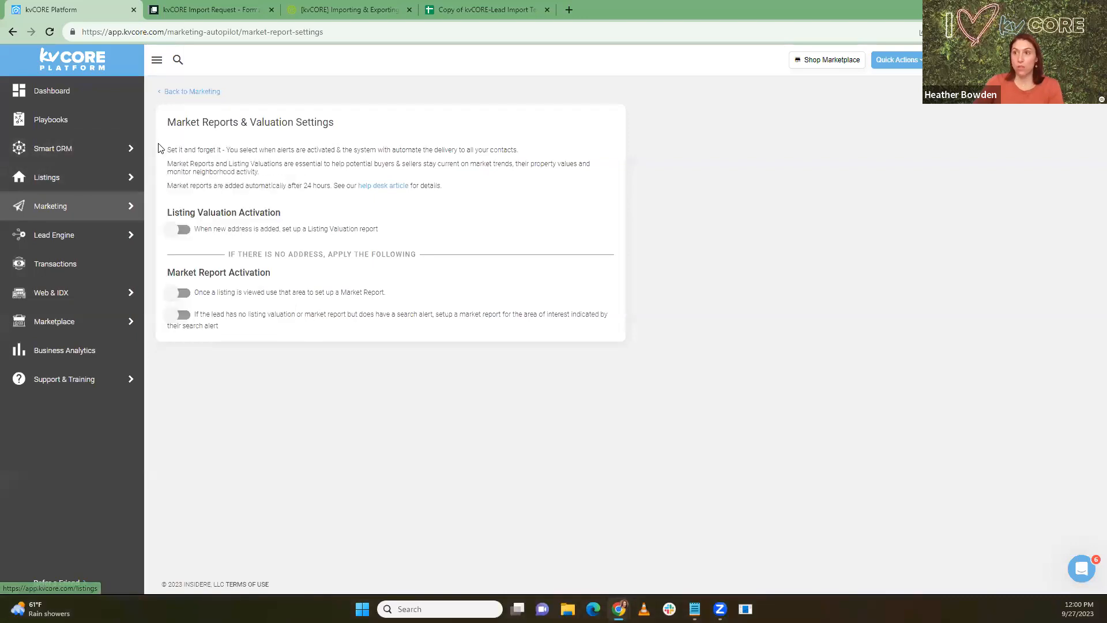
click(155, 148)
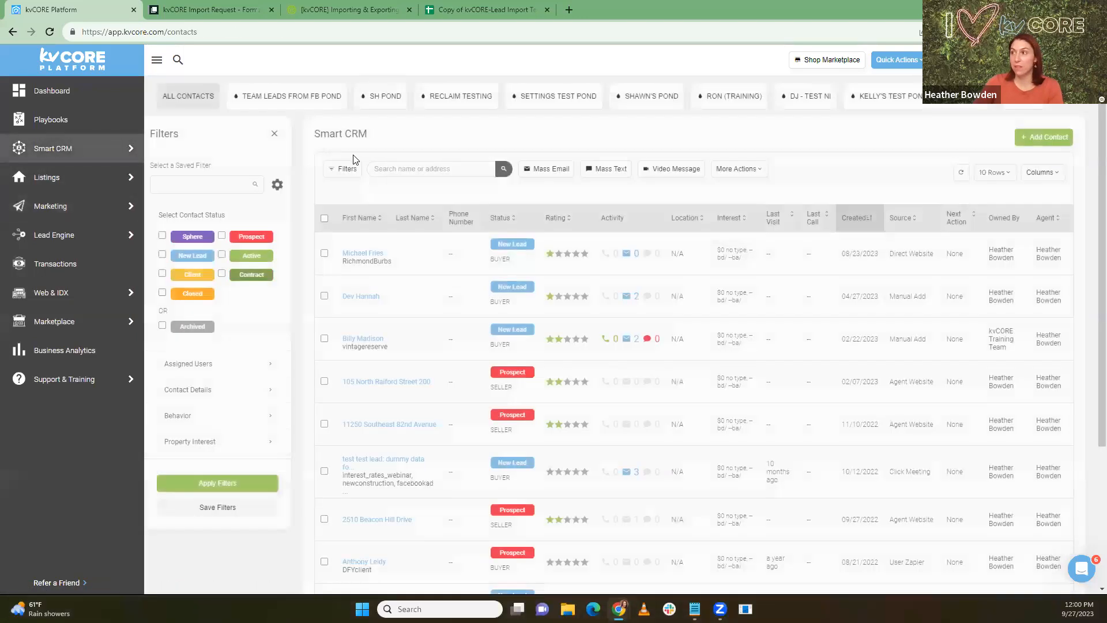
Step: Check the contacts' More Actions list, then reopen Market Reports & Valuation Settings from All Marketing
click(721, 171)
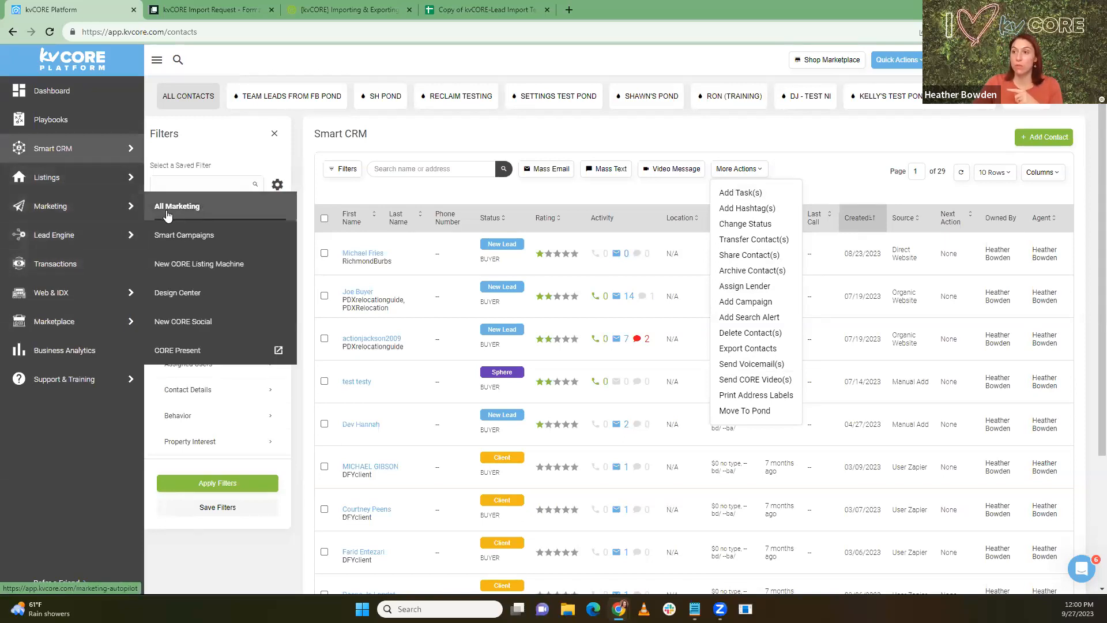
click(178, 209)
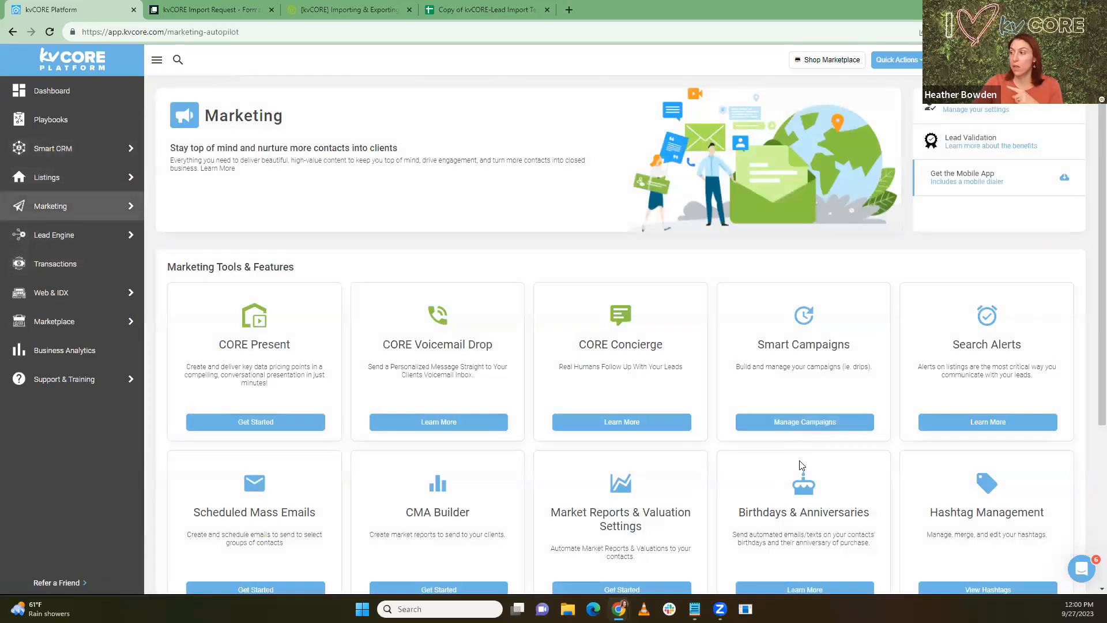
scroll(715, 480, down, 2)
click(647, 478)
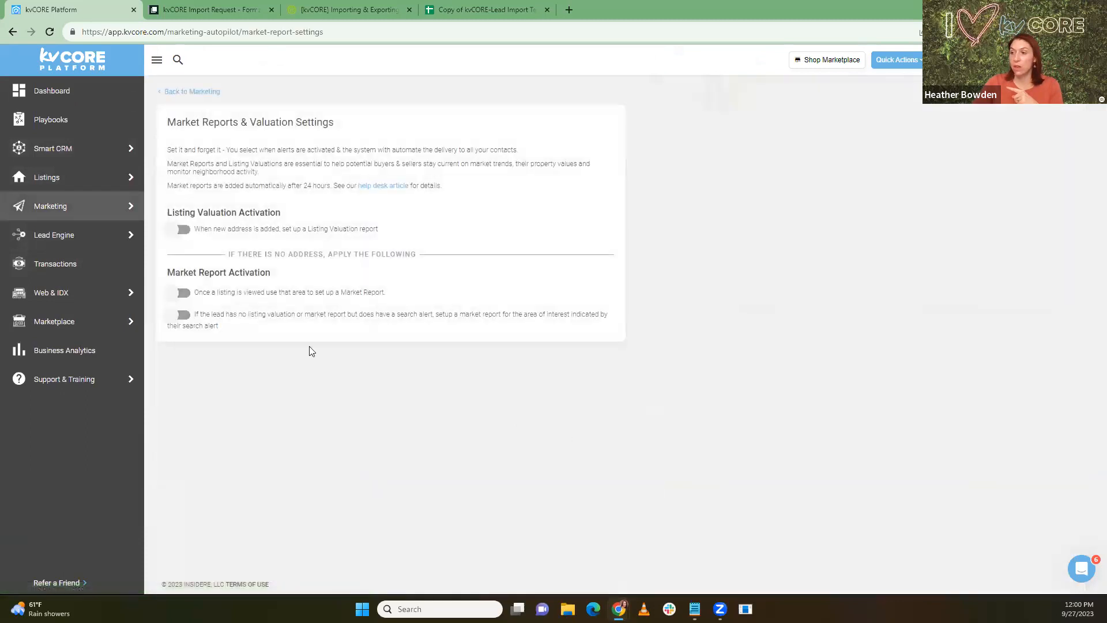
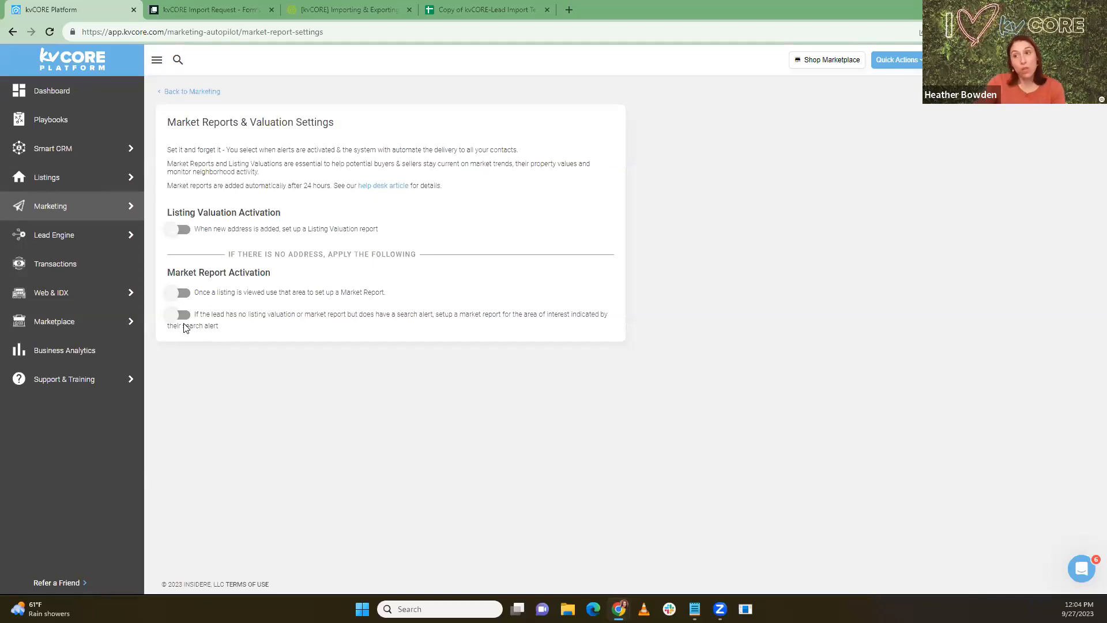
Step: Filter All Contacts to Sphere status, select all six contacts, and show bulk actions
mouse_move(79, 151)
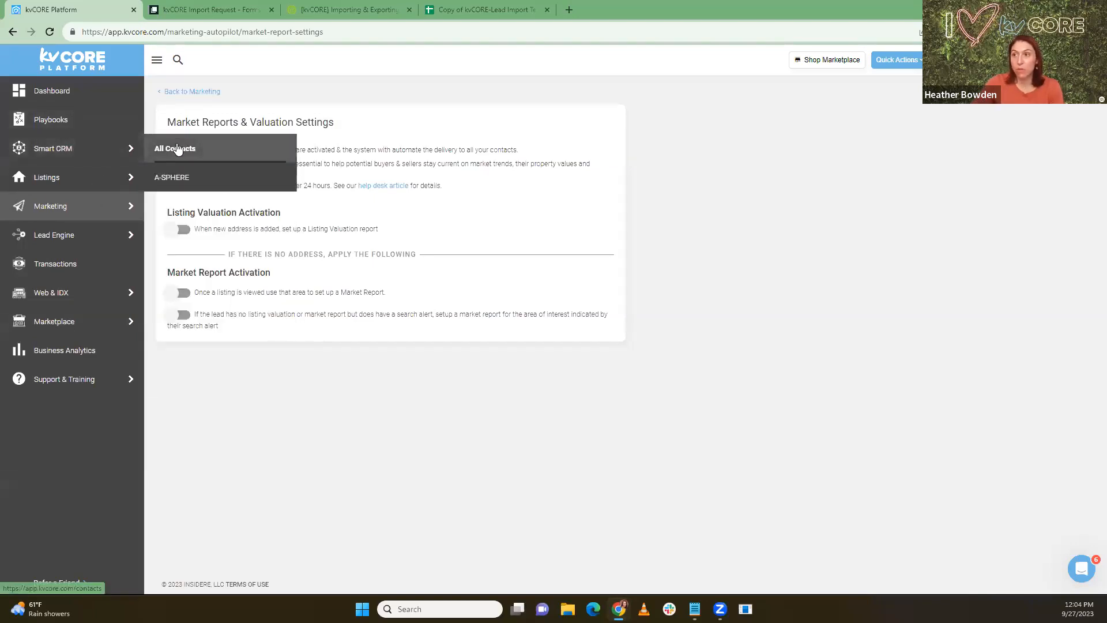
click(178, 149)
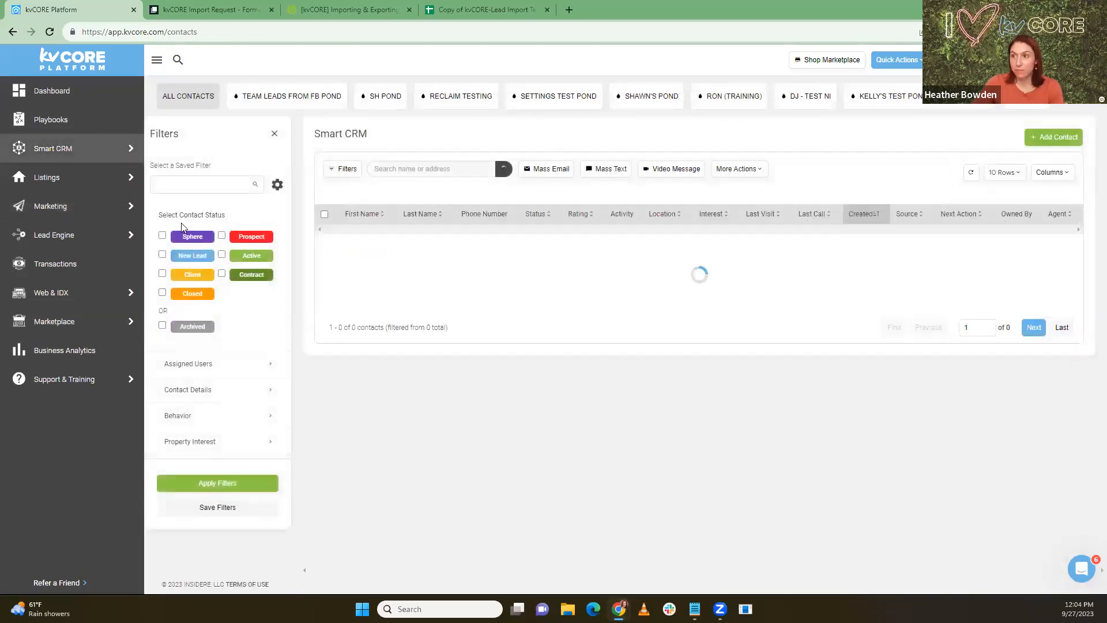
click(163, 235)
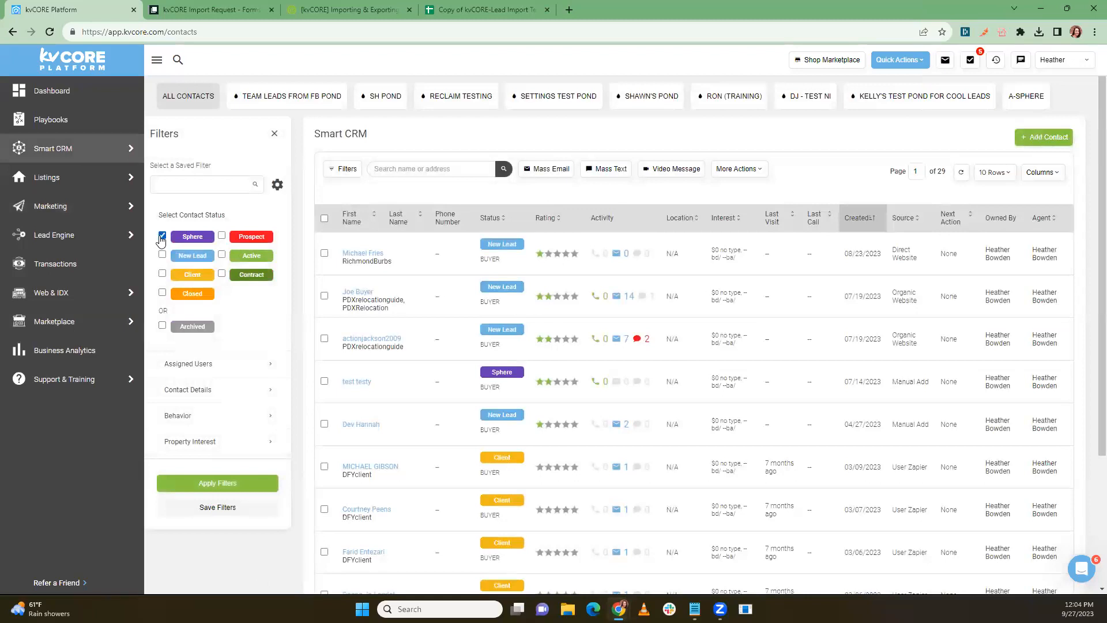
click(215, 484)
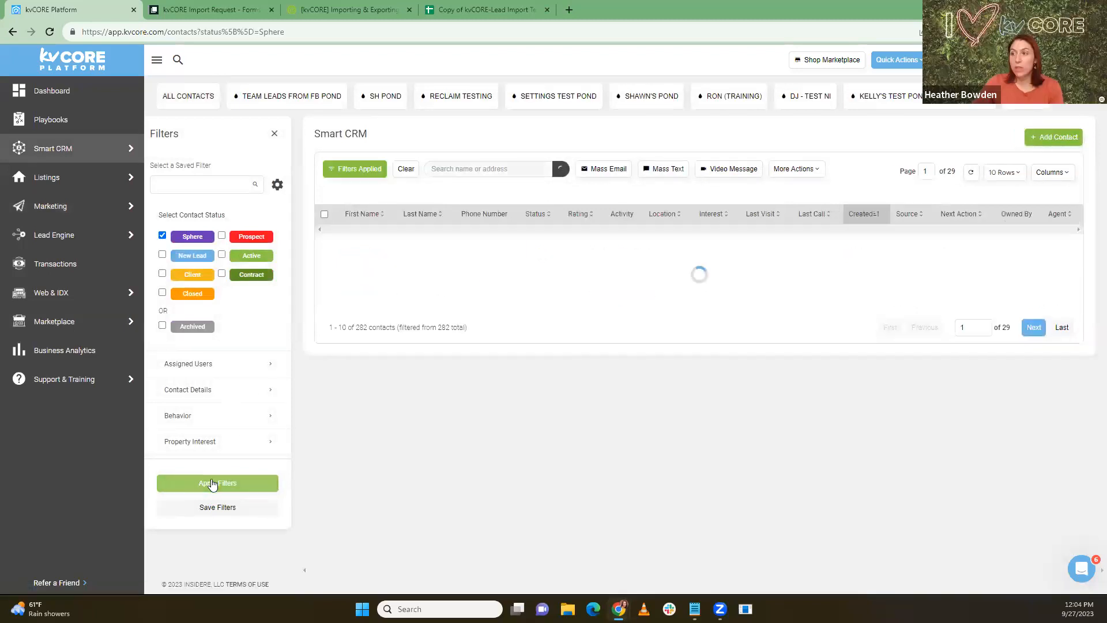
click(324, 220)
click(796, 169)
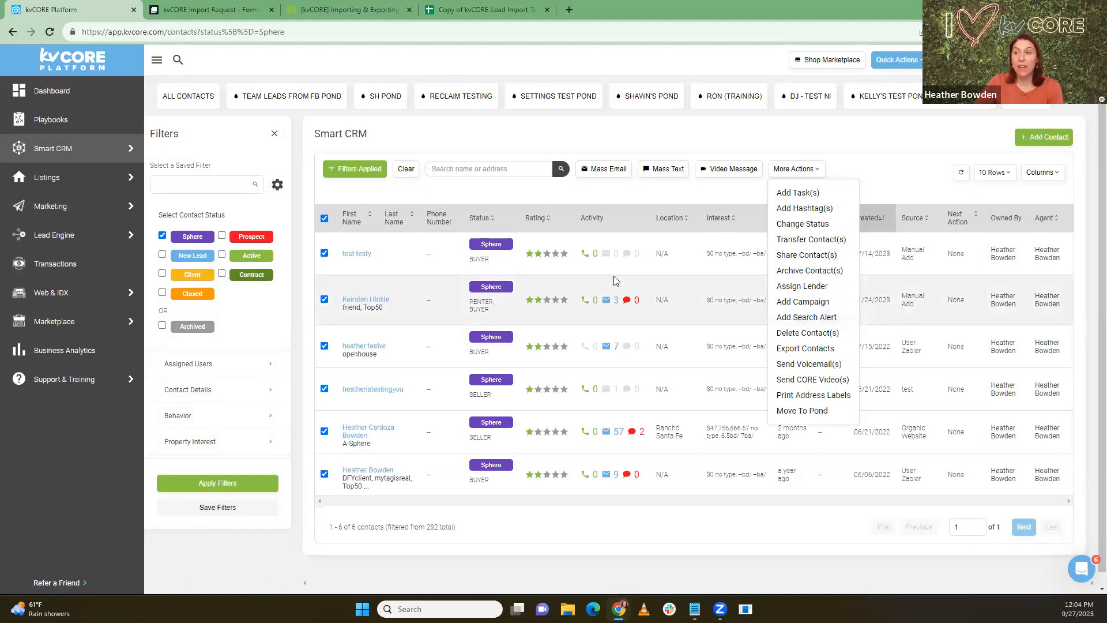
Step: In Market Reports & Valuation Settings, turn on market reports for leads with search alerts
mouse_move(69, 206)
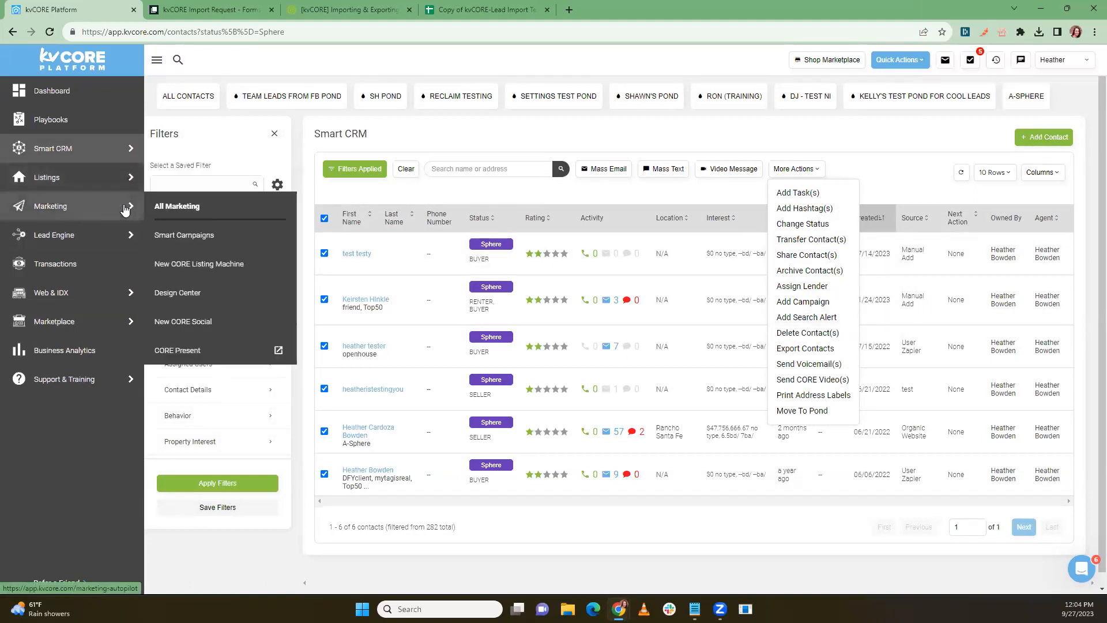
click(180, 208)
scroll(492, 301, down, 4)
click(585, 354)
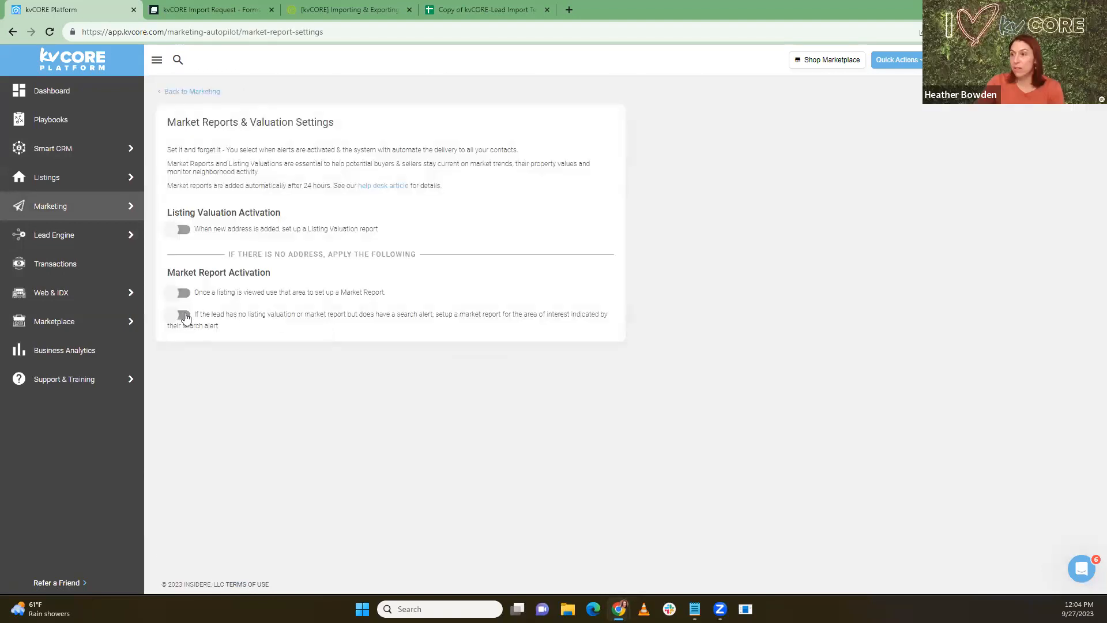
click(185, 316)
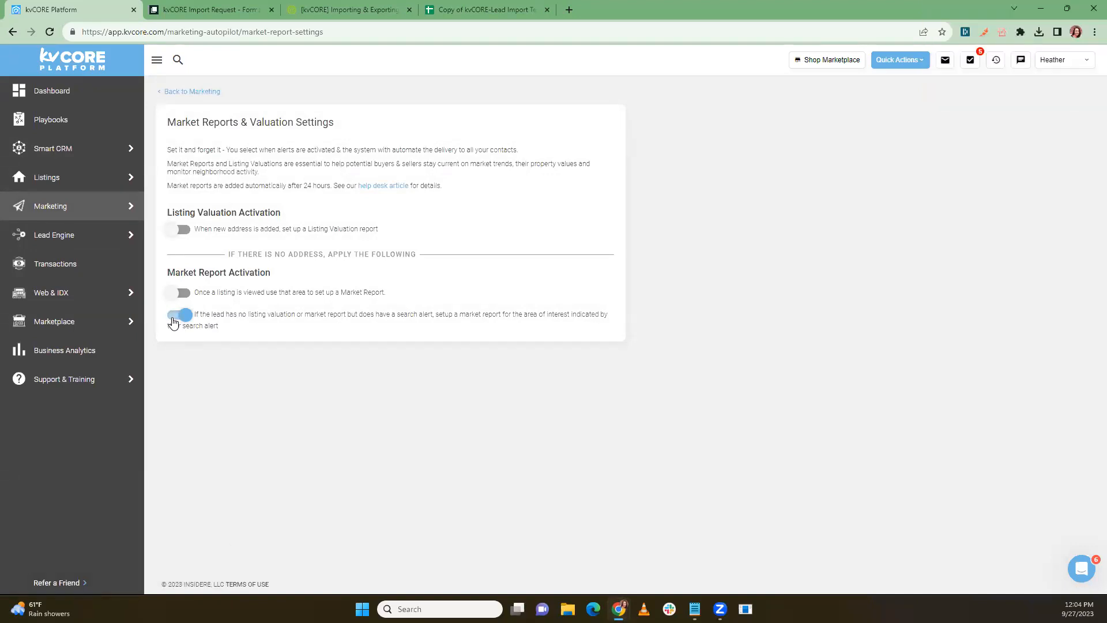
Step: Return to All Marketing and reopen Market Reports & Valuation Settings
mouse_move(112, 211)
click(186, 206)
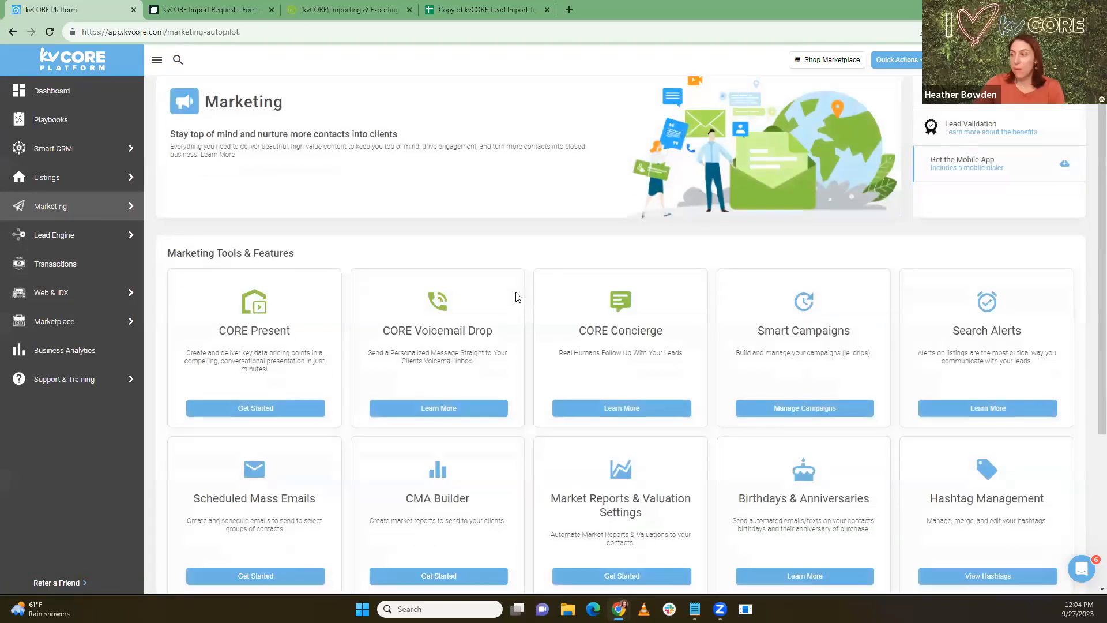
scroll(517, 297, down, 4)
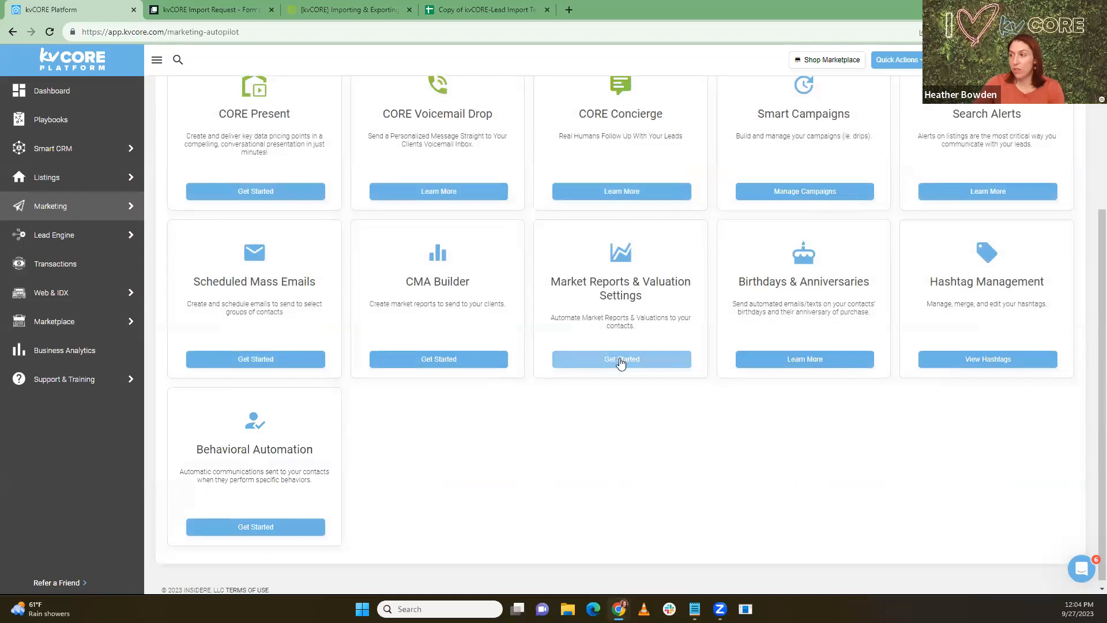
click(621, 360)
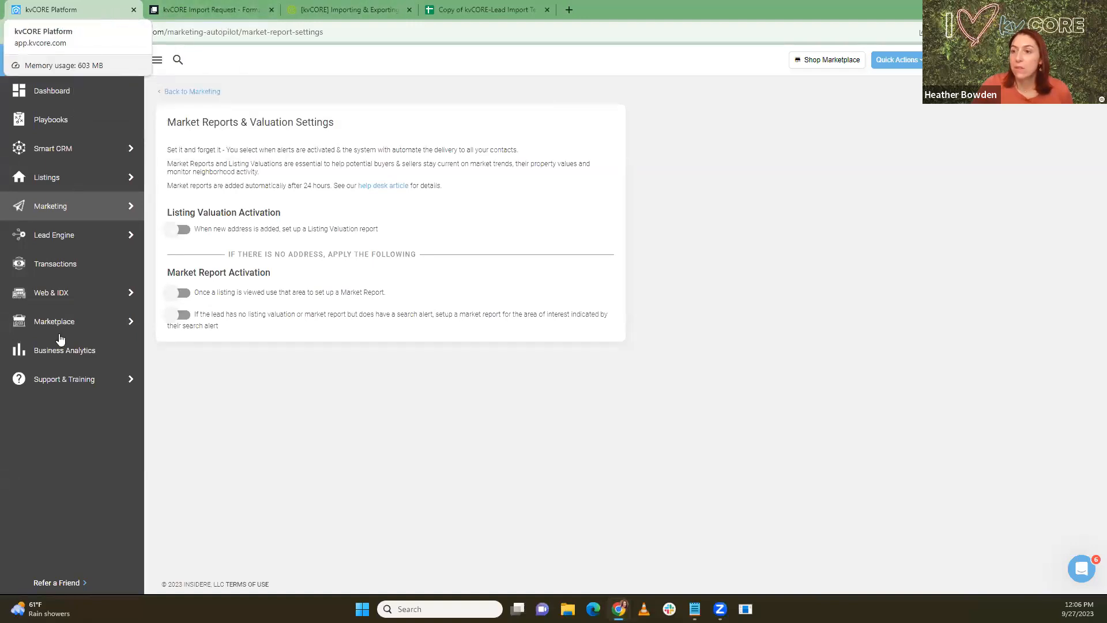
Step: Close the kvCORE Platform tab so the kvCORE Import Request form shows
key(ctrl+w)
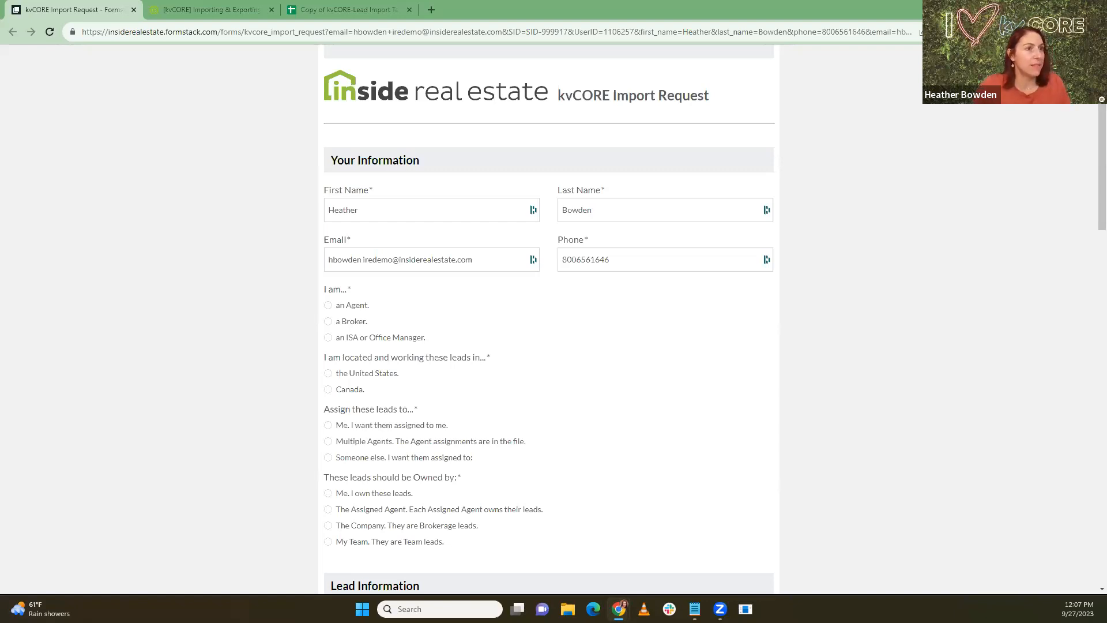
Step: Dock the separate kvCORE Platform window as the second tab beside the import form
drag(0, 12, 168, 24)
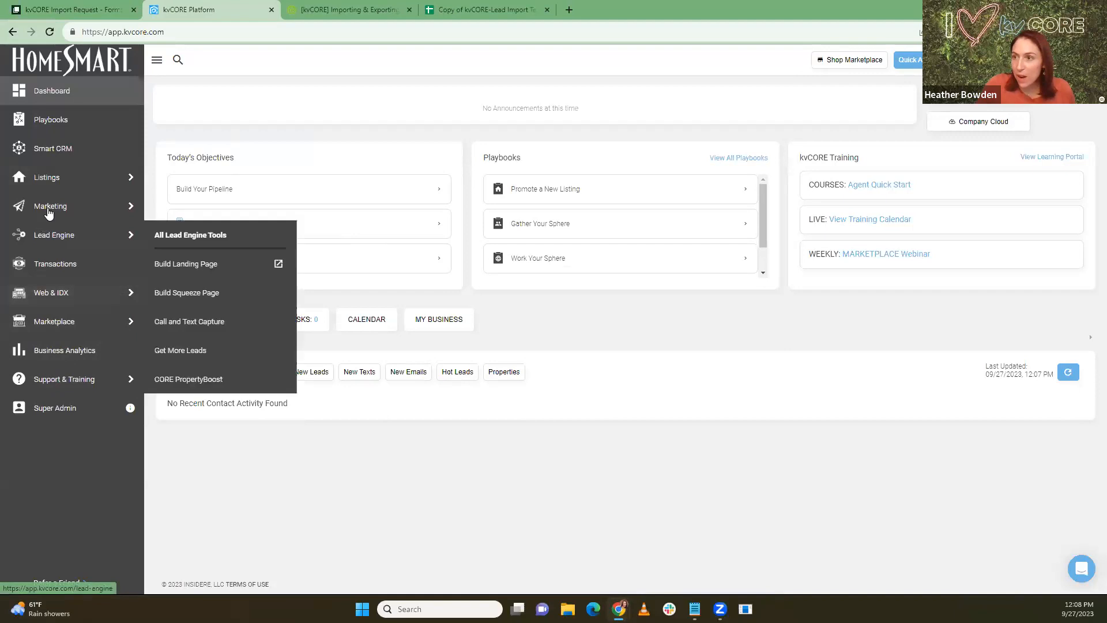
Step: From Smart CRM, open a prospect contact's record and select their home address
mouse_move(60, 198)
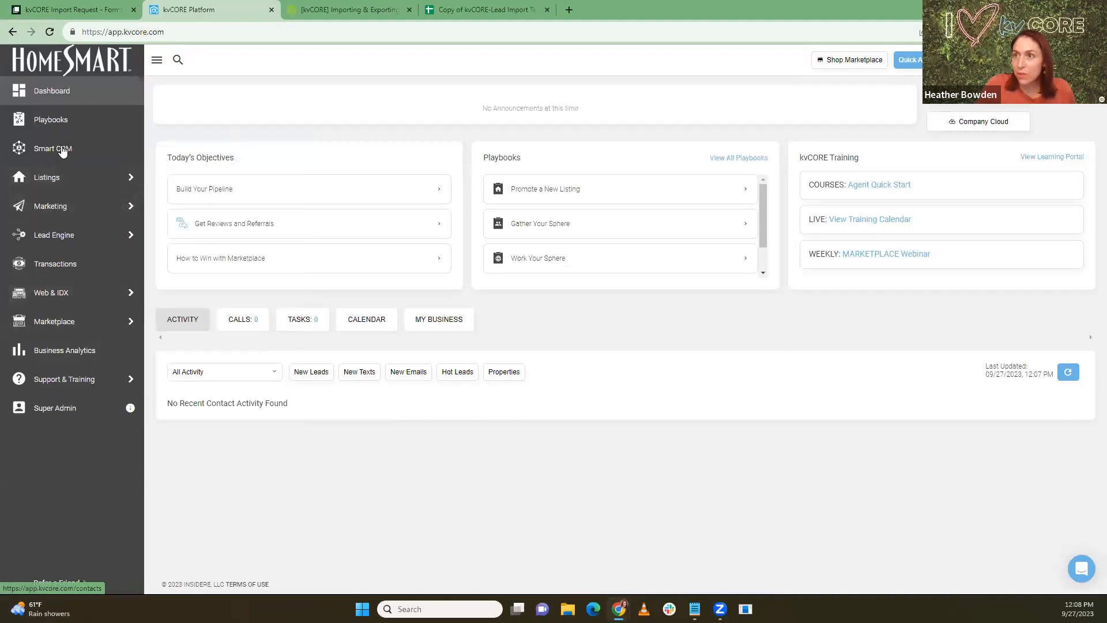
click(63, 150)
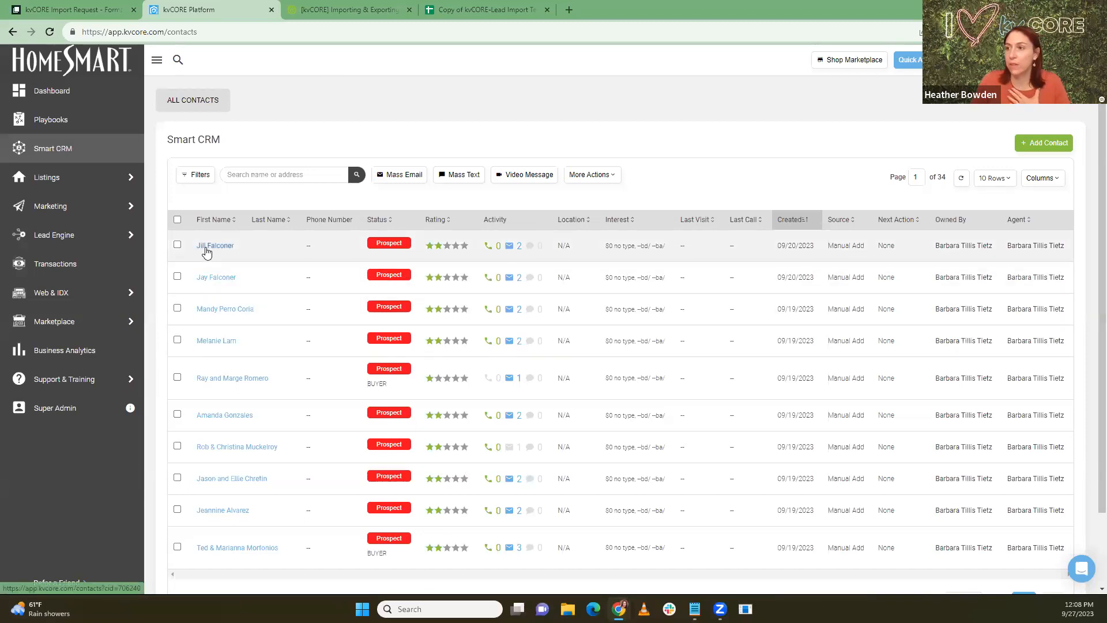
click(212, 282)
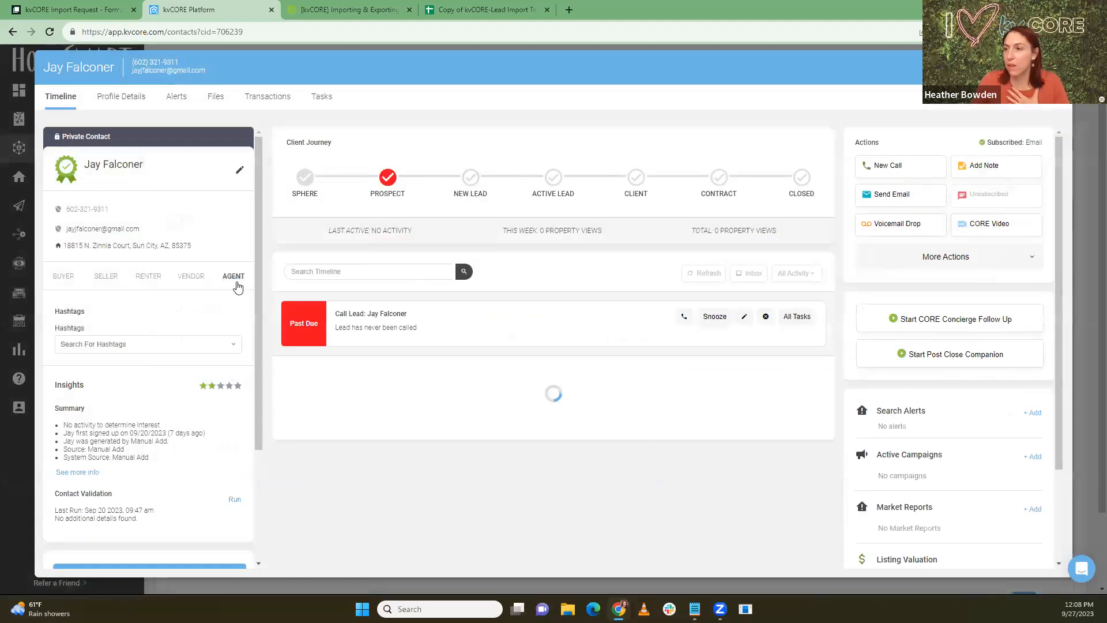
drag(195, 248, 65, 257)
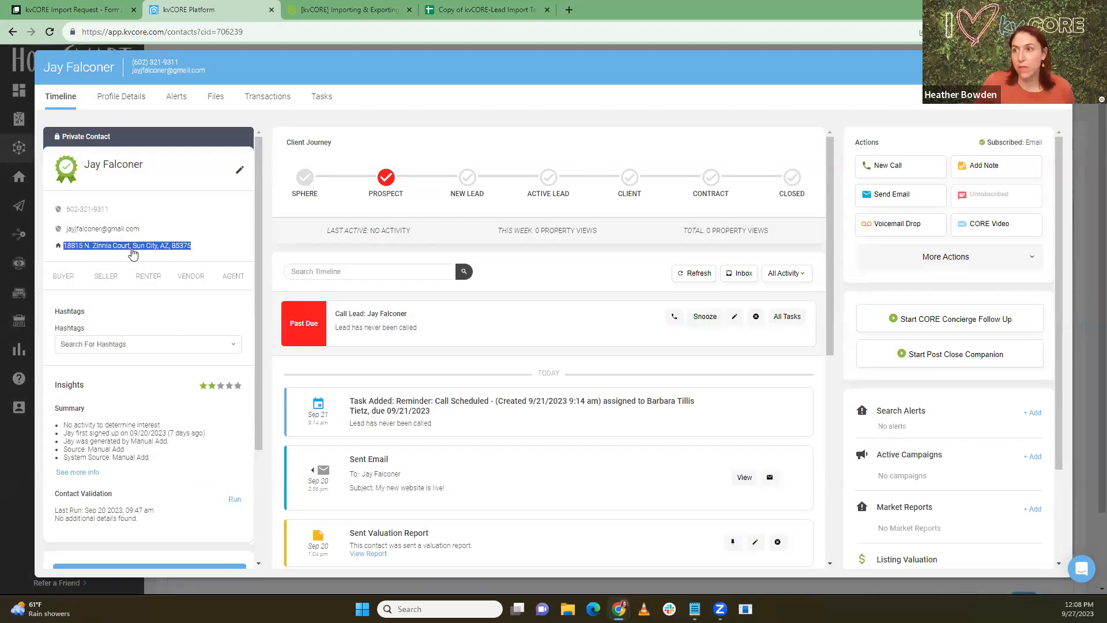
Step: Start a new search alert and centre its map on the pasted contact address
click(1032, 413)
scroll(519, 300, down, 1)
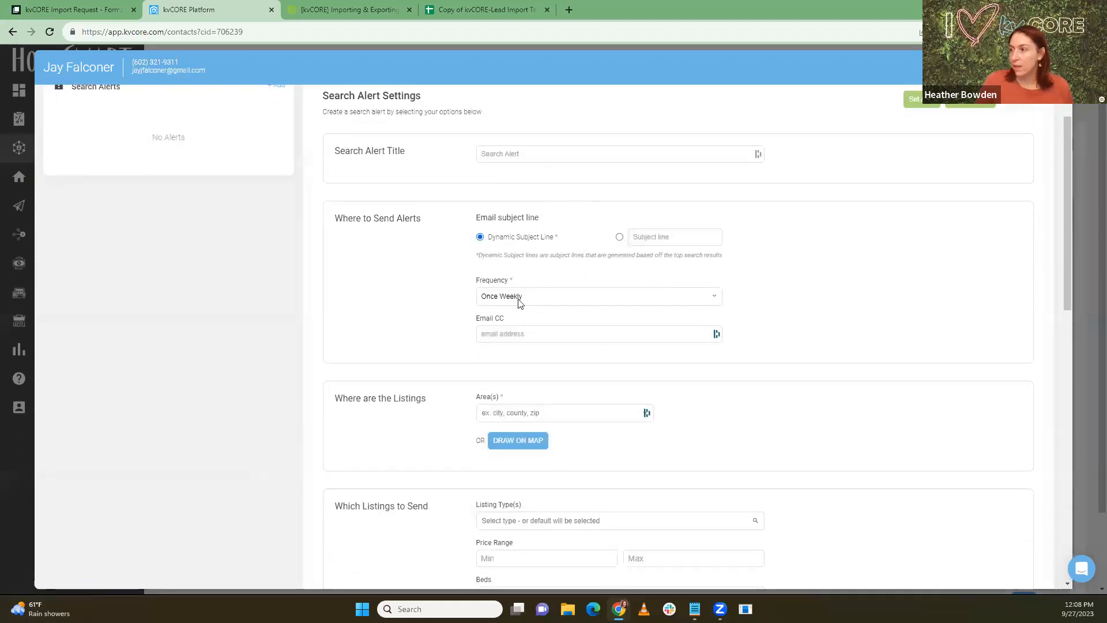
click(517, 442)
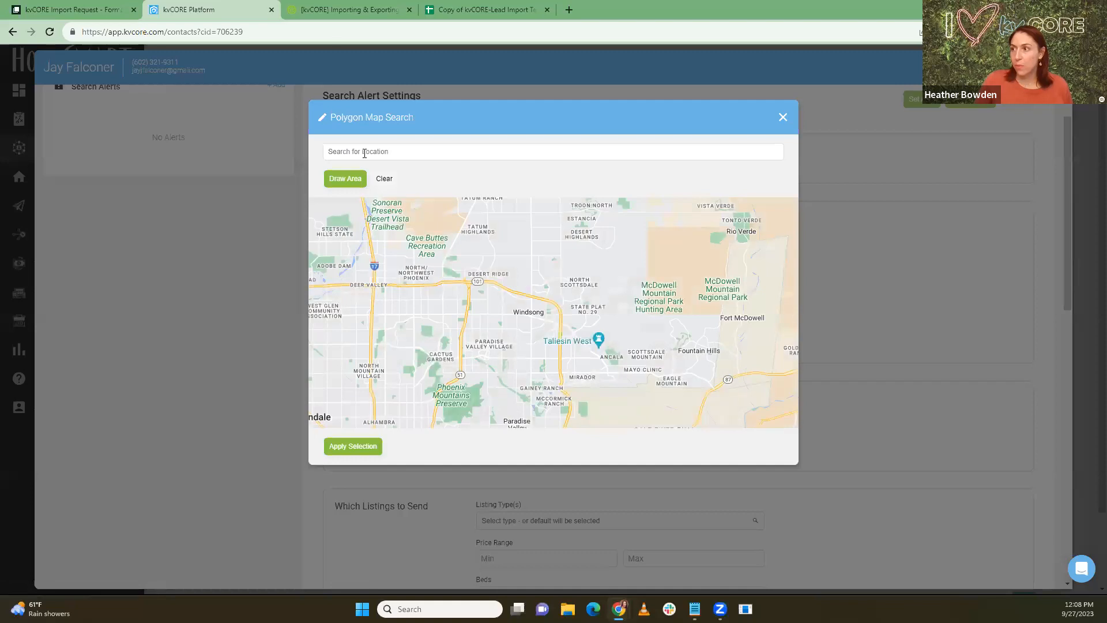
click(364, 152)
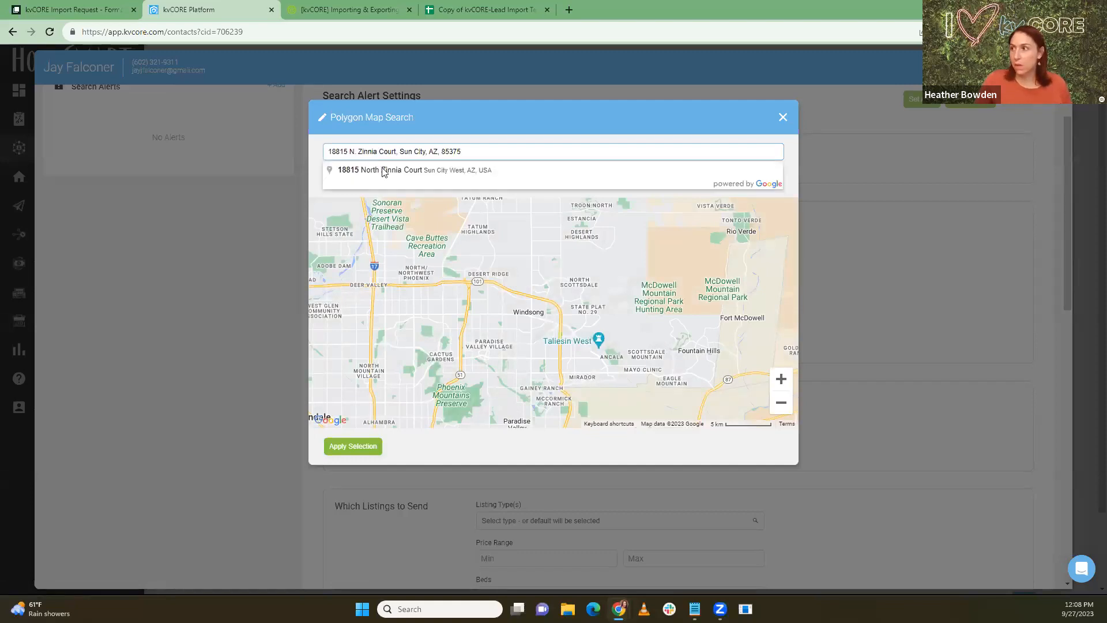
click(383, 168)
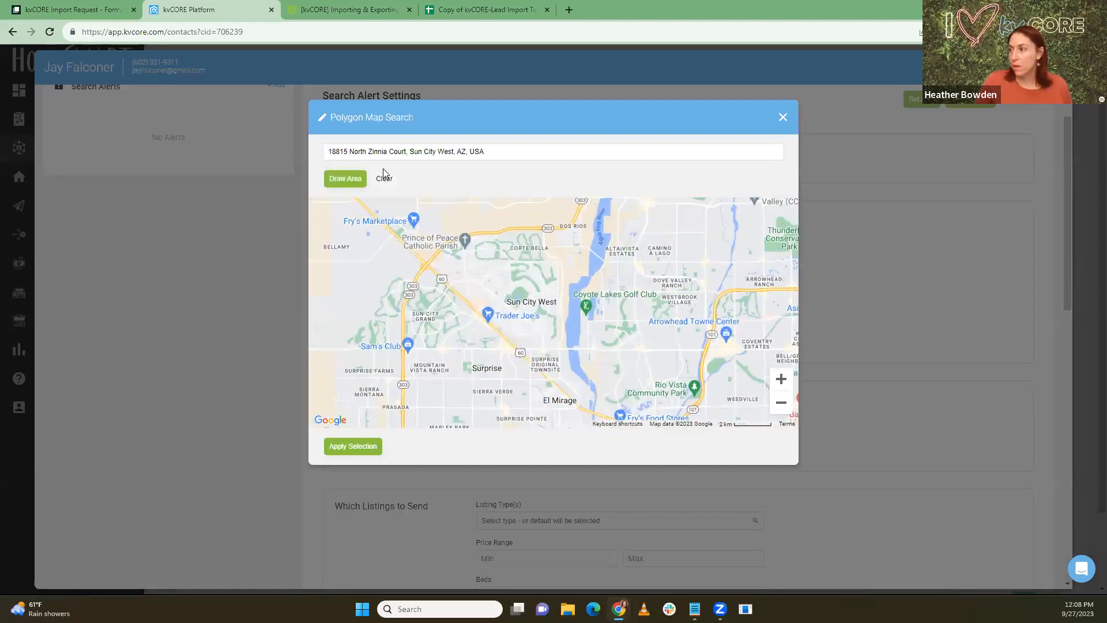
Step: Zoom the map to 100 m scale and frame the neighbourhood around the address
click(781, 381)
click(781, 380)
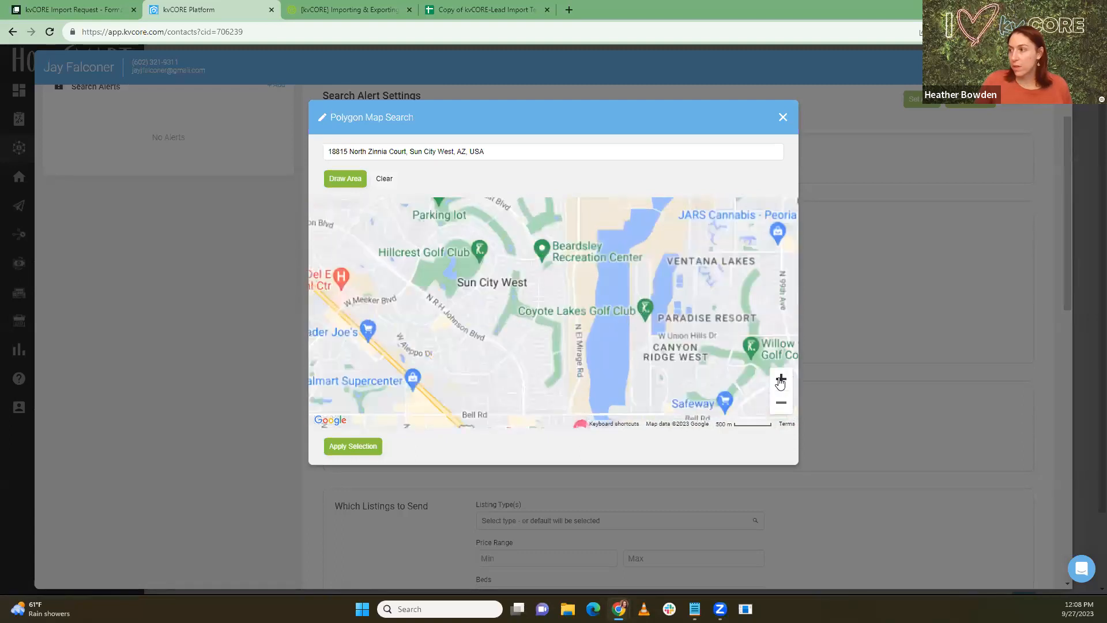
click(781, 381)
click(781, 381)
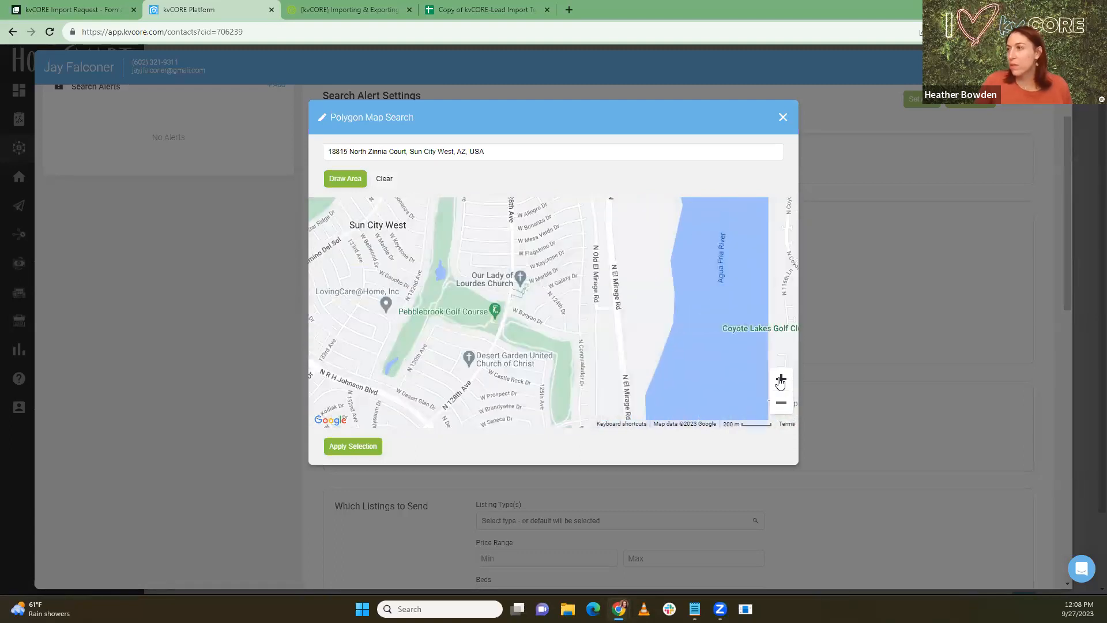
click(780, 381)
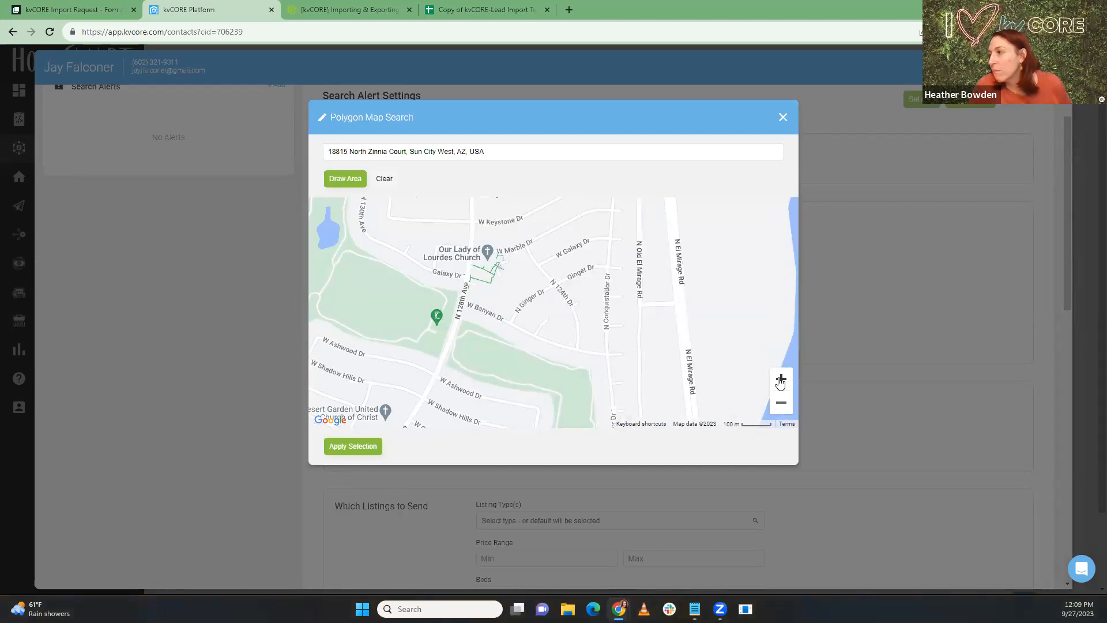
click(780, 381)
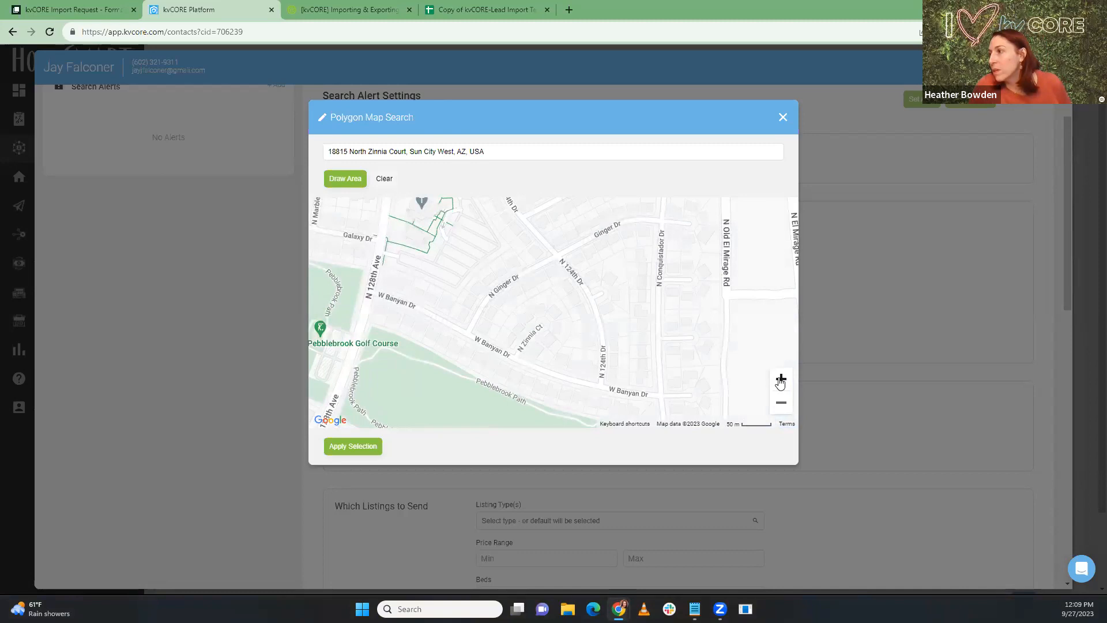
click(781, 381)
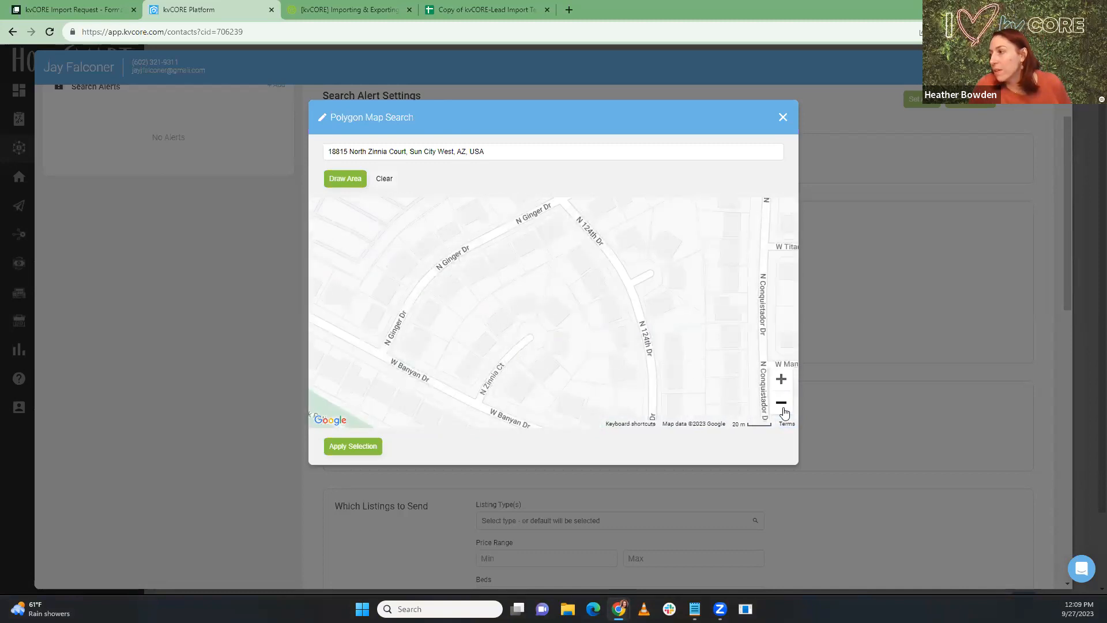
click(783, 408)
click(783, 408)
drag(610, 391, 589, 358)
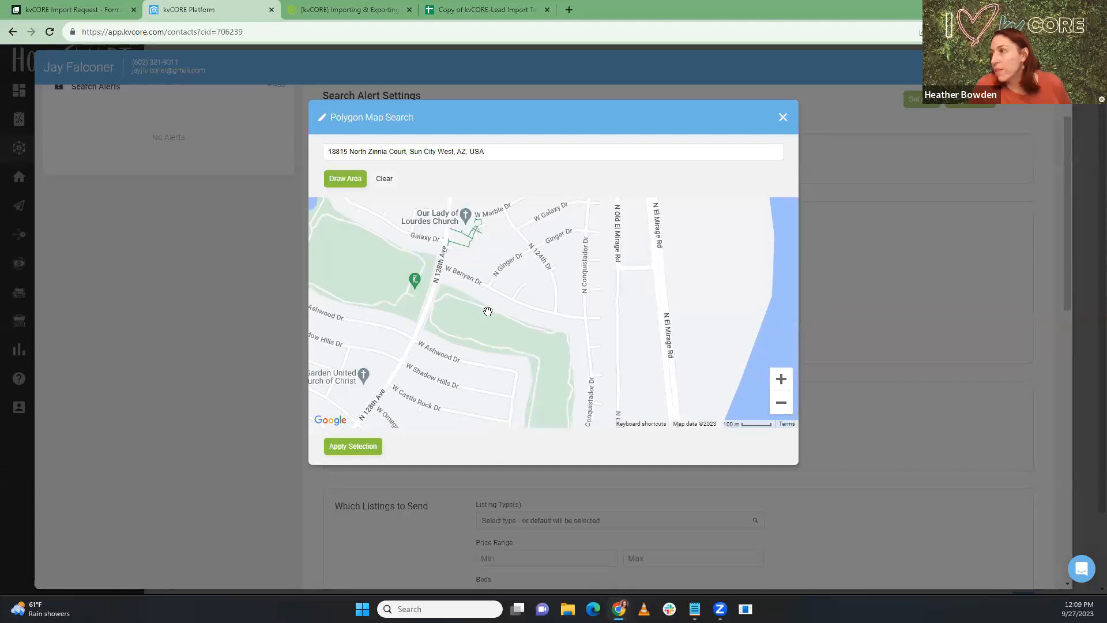
drag(487, 312, 472, 362)
Step: Draw a polygon from N 128th Ave and W Banyan Dr around the neighbourhood and apply it
click(355, 181)
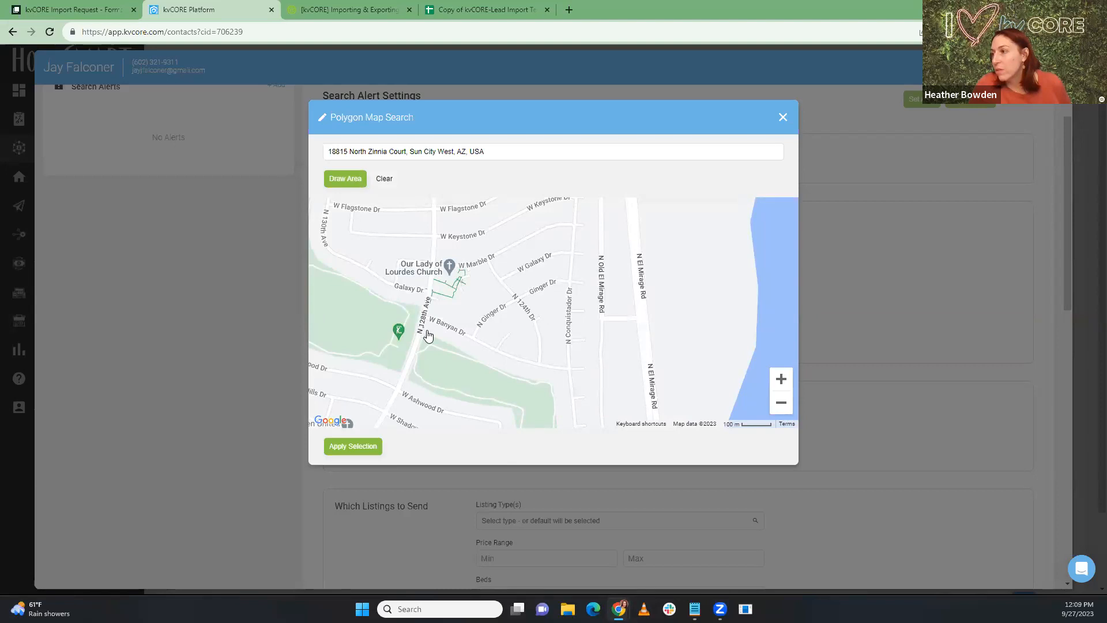
click(425, 329)
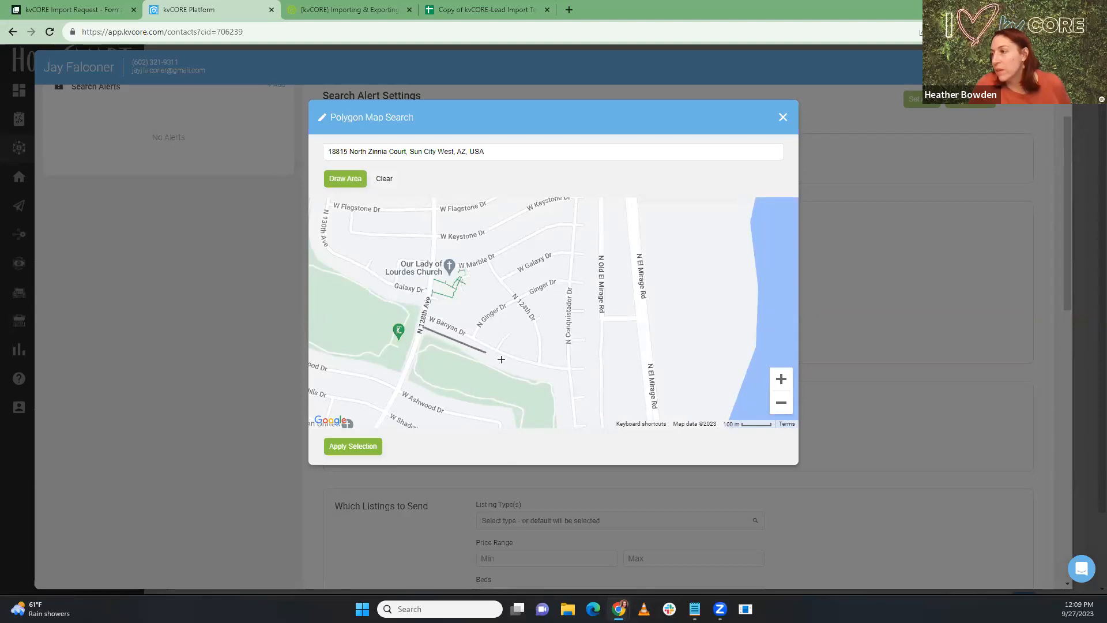
click(592, 396)
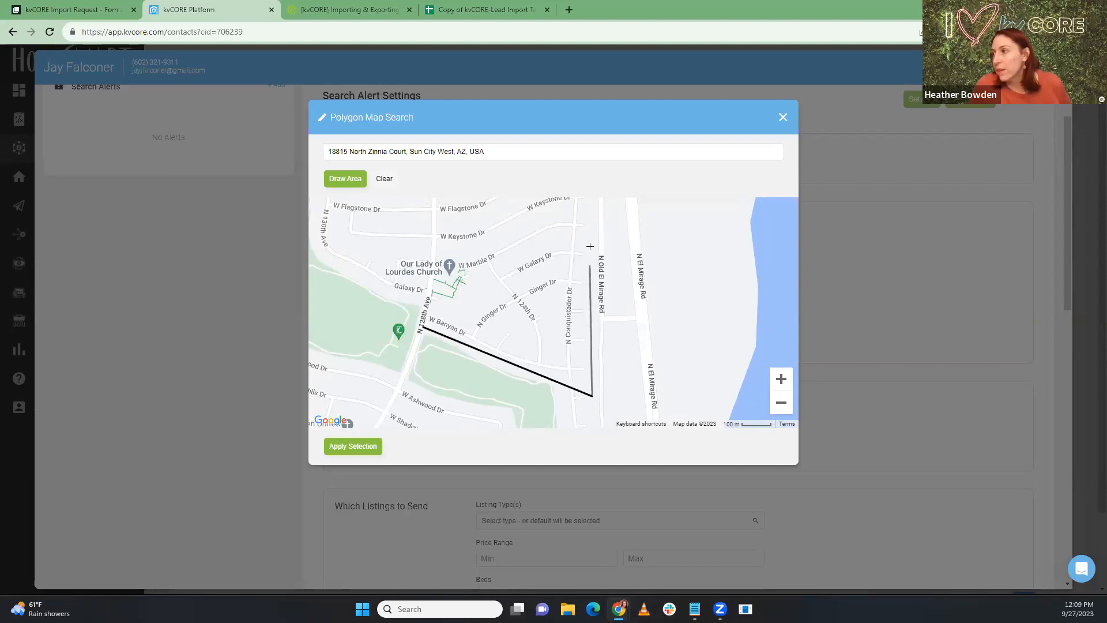
click(595, 209)
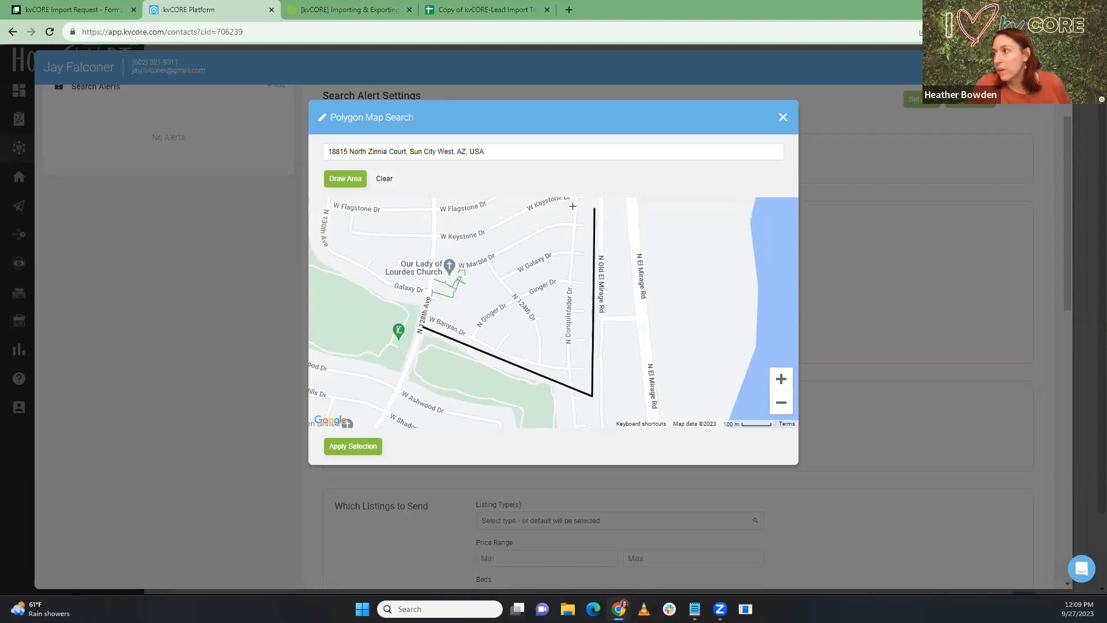
click(471, 242)
click(427, 244)
click(424, 329)
click(424, 329)
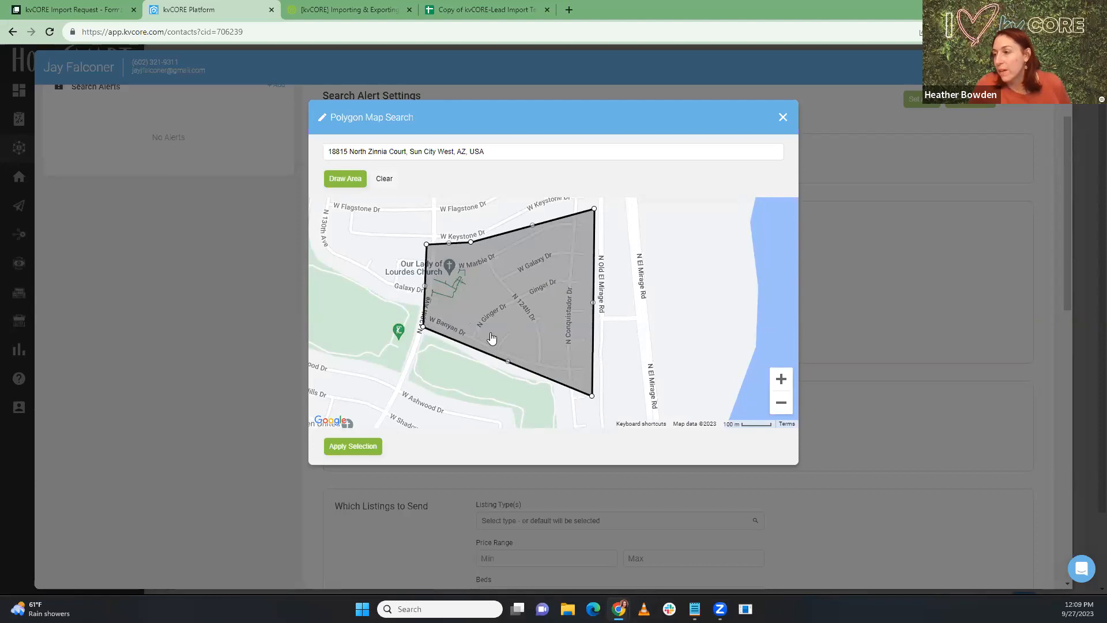
click(365, 452)
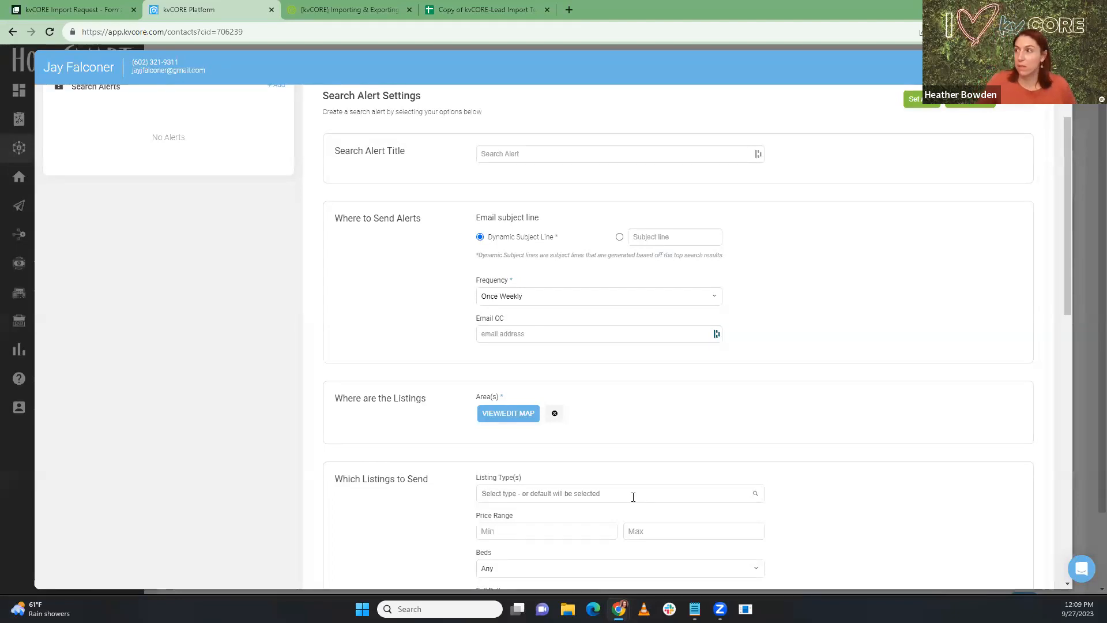
Step: Title the alert 'Neighborhood Watch', add a custom subject about a neighbor listing their home, and save
click(508, 155)
text(Neighborhood Watch)
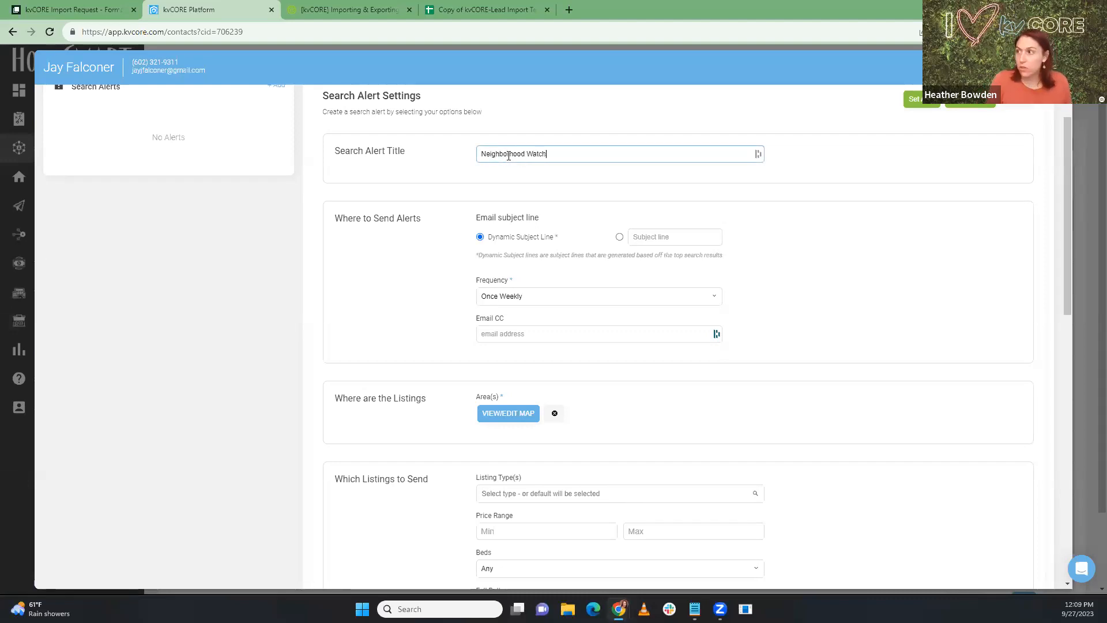
click(659, 237)
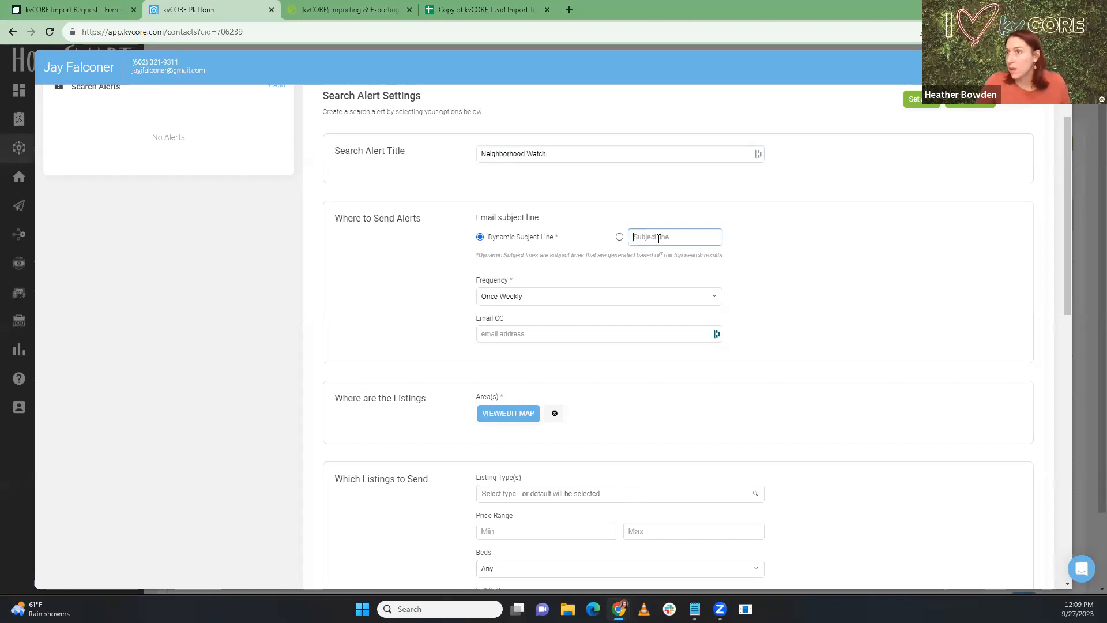
text(Hi Jay, )
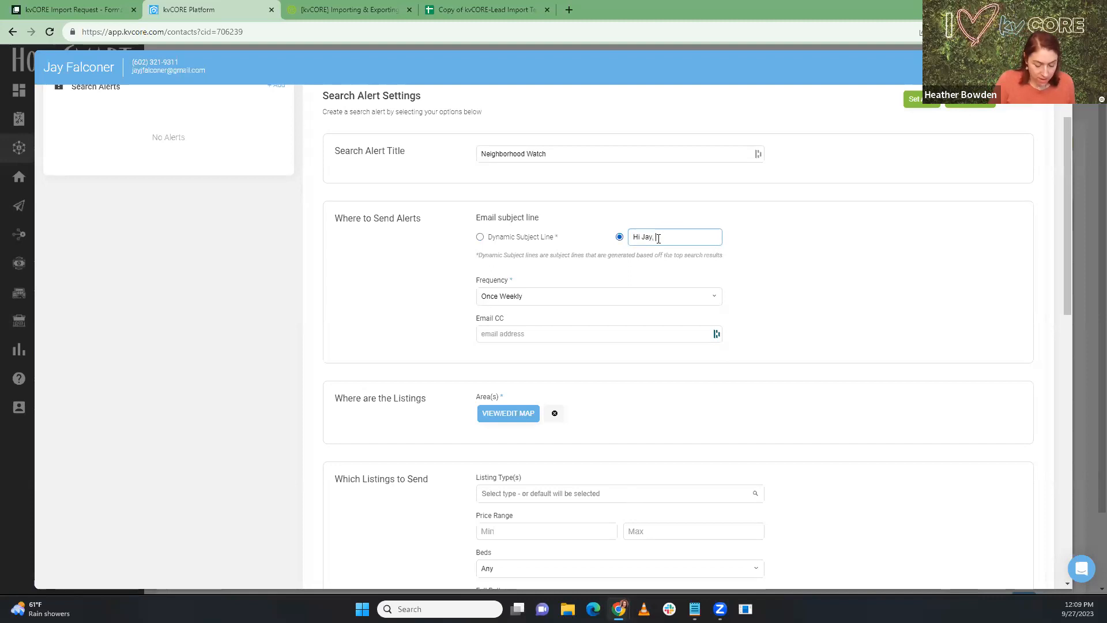
text(One of)
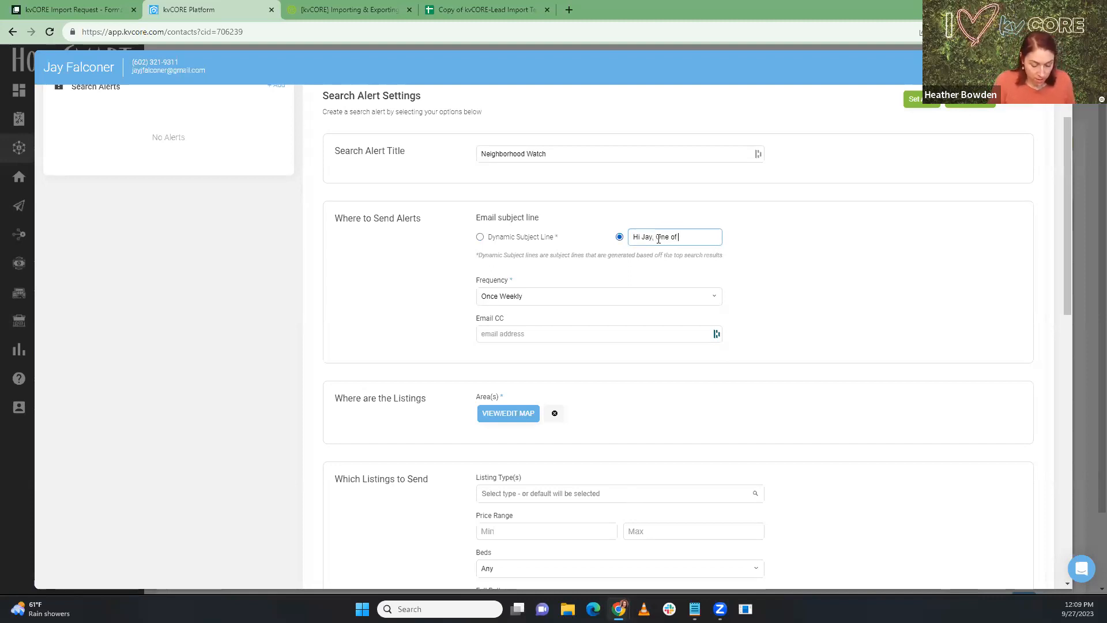
text( your neighbo)
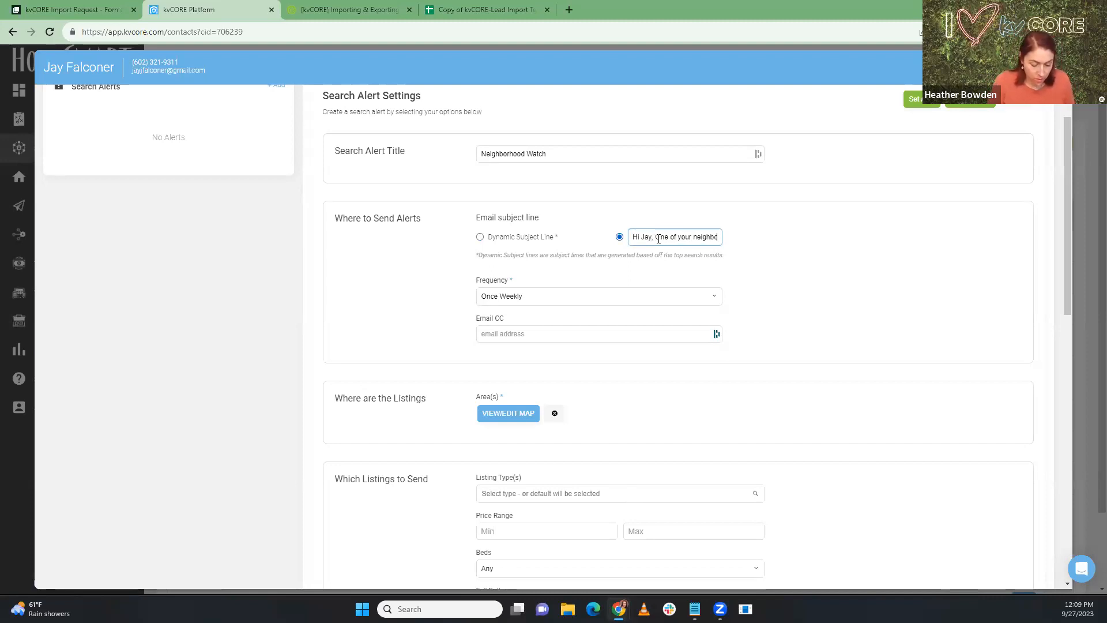
text(rs just listed their home)
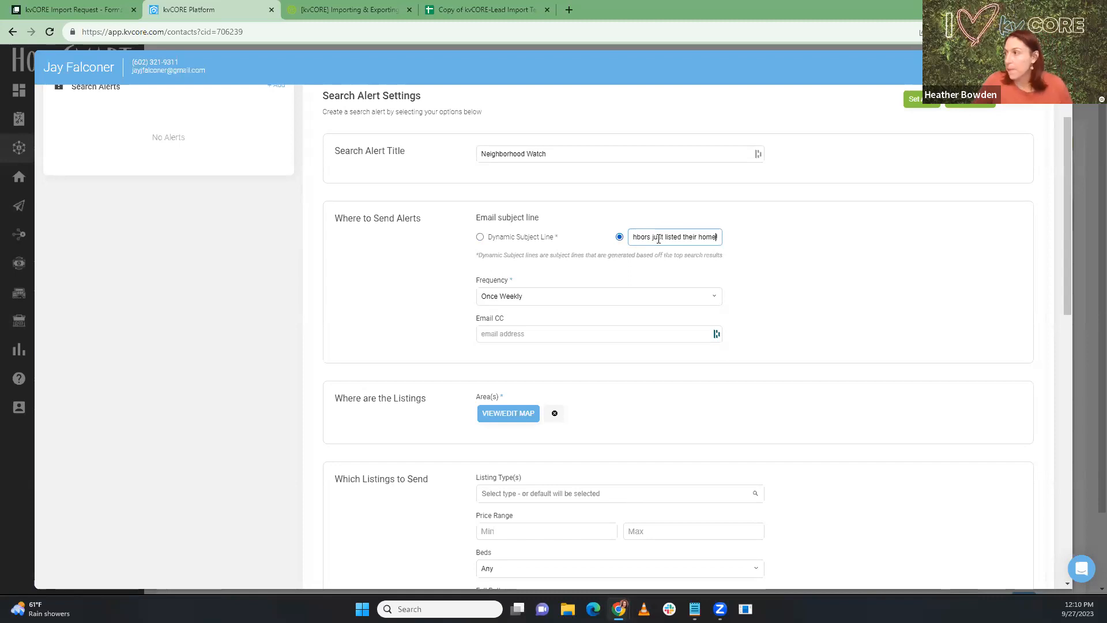
key(Left)
key(Left)
key(Left)
key(Left)
key(Left)
key(Left)
key(Left)
key(Left)
key(Left)
key(Left)
key(Left)
key(Left)
key(Left)
key(Left)
key(Left)
key(Left)
key(Left)
key(Left)
key(Left)
key(Left)
key(Left)
key(Left)
key(Left)
key(Left)
key(Left)
key(Left)
key(Left)
key(Left)
key(Left)
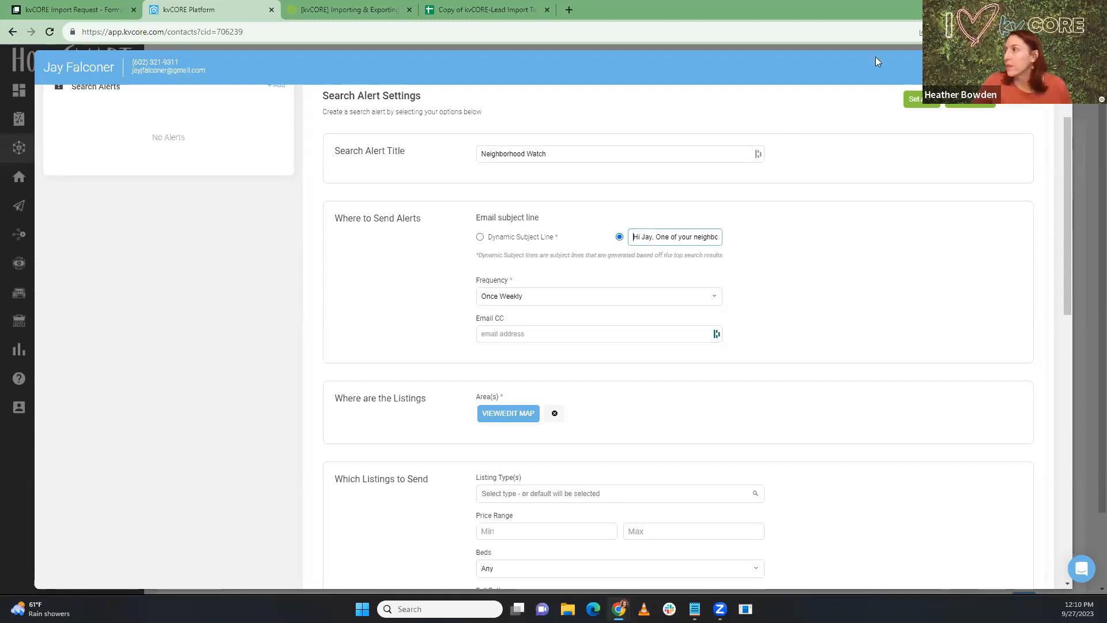
click(922, 102)
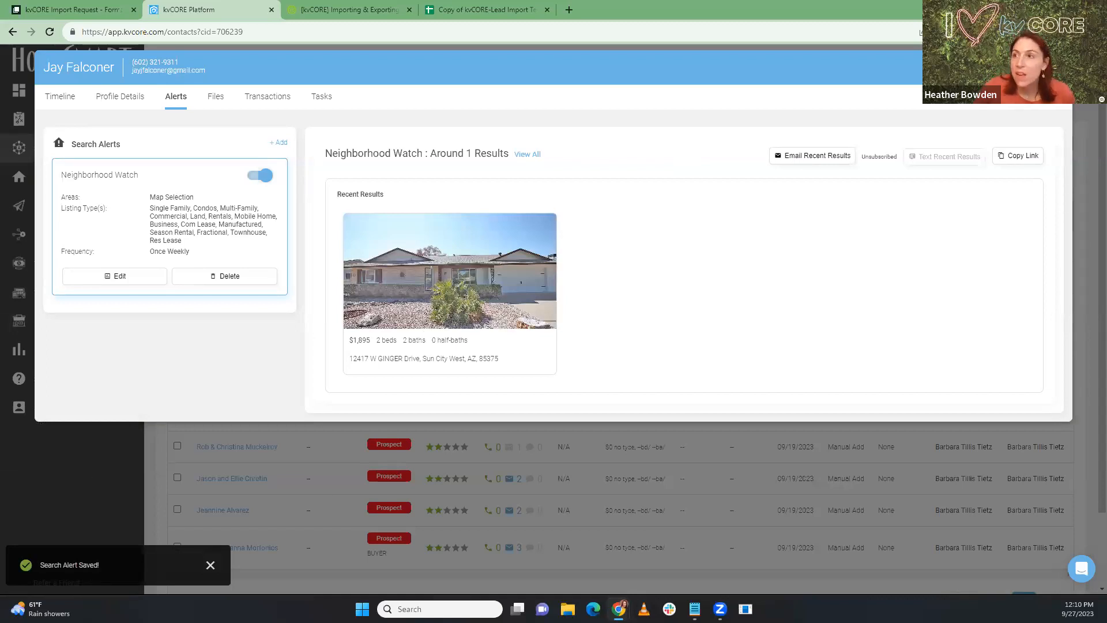
Step: Close the contact's details panel and move the kvCORE tab after the spreadsheet tab
click(1055, 67)
drag(197, 8, 0, 35)
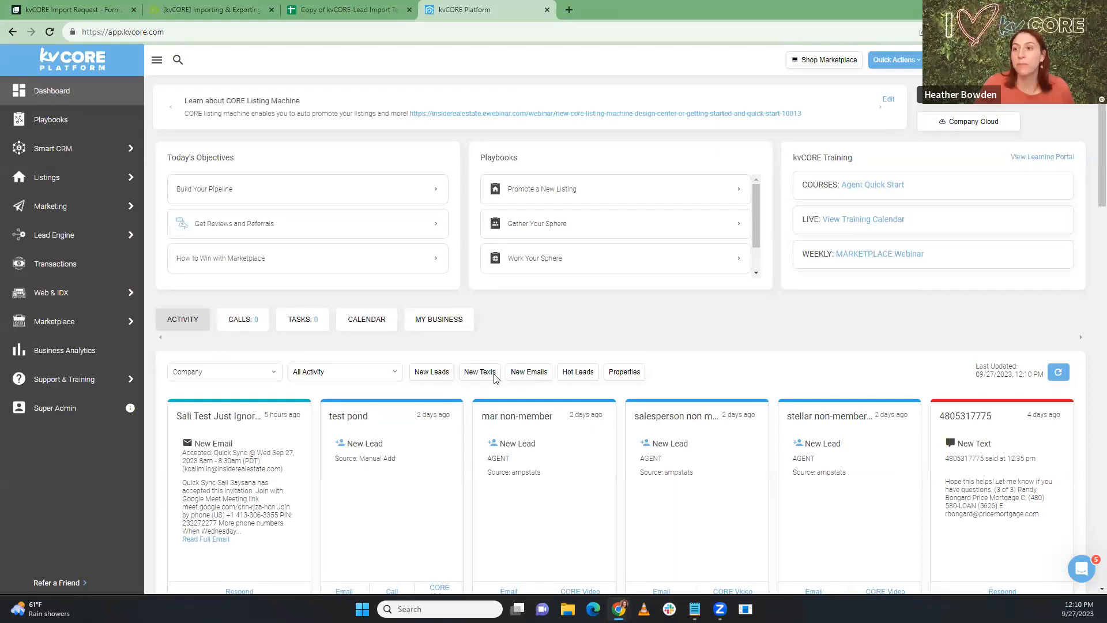
mouse_move(45, 241)
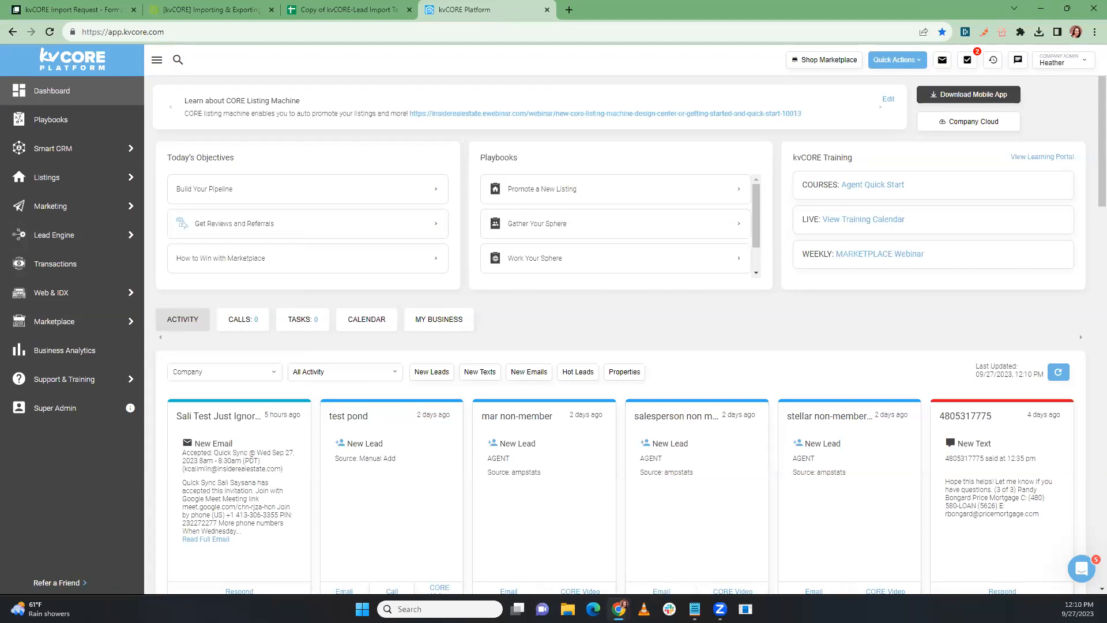
Step: Close the kvCORE tab to view the Sheets lead import template, then reopen kvCORE
middle_click(470, 10)
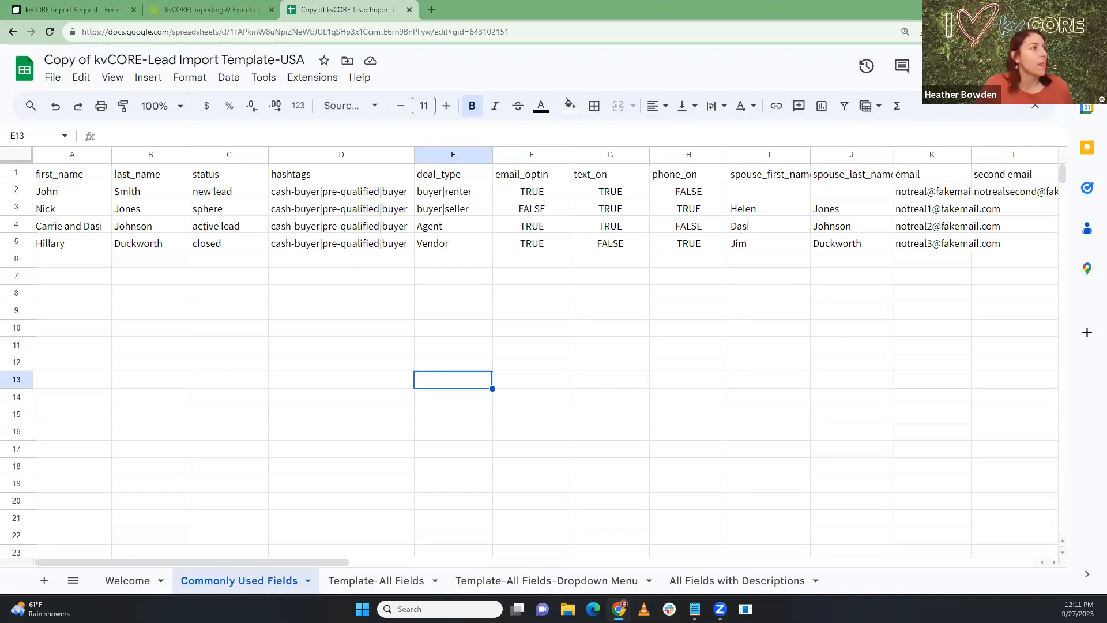
key(ctrl+shift+t)
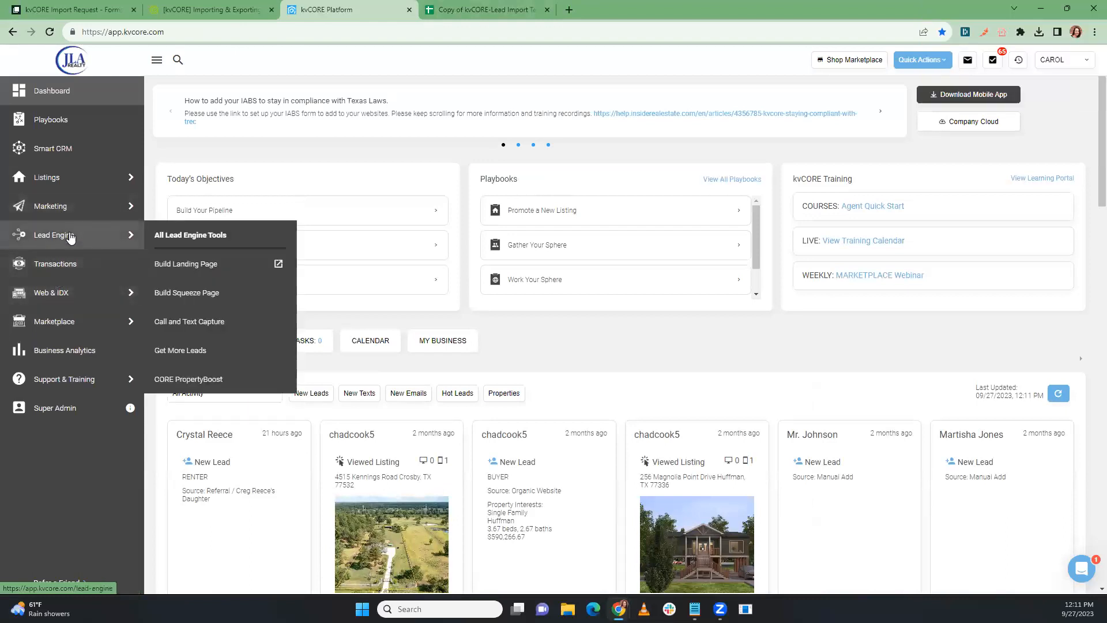
Step: Open Build Squeeze Page history and view the first past squeeze page in a new tab
click(205, 297)
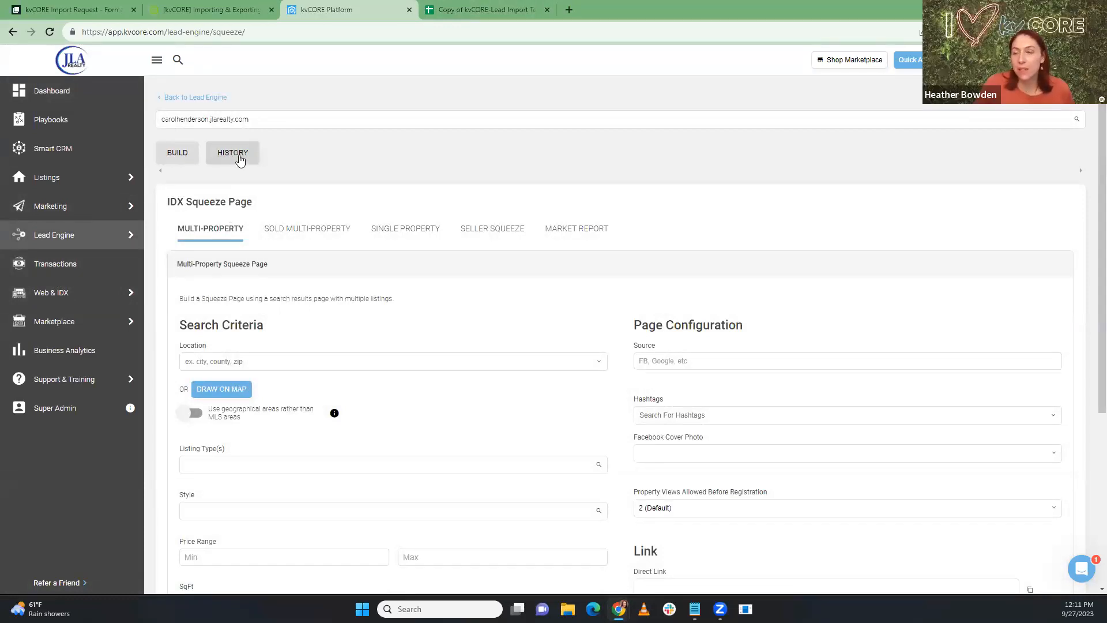
click(234, 154)
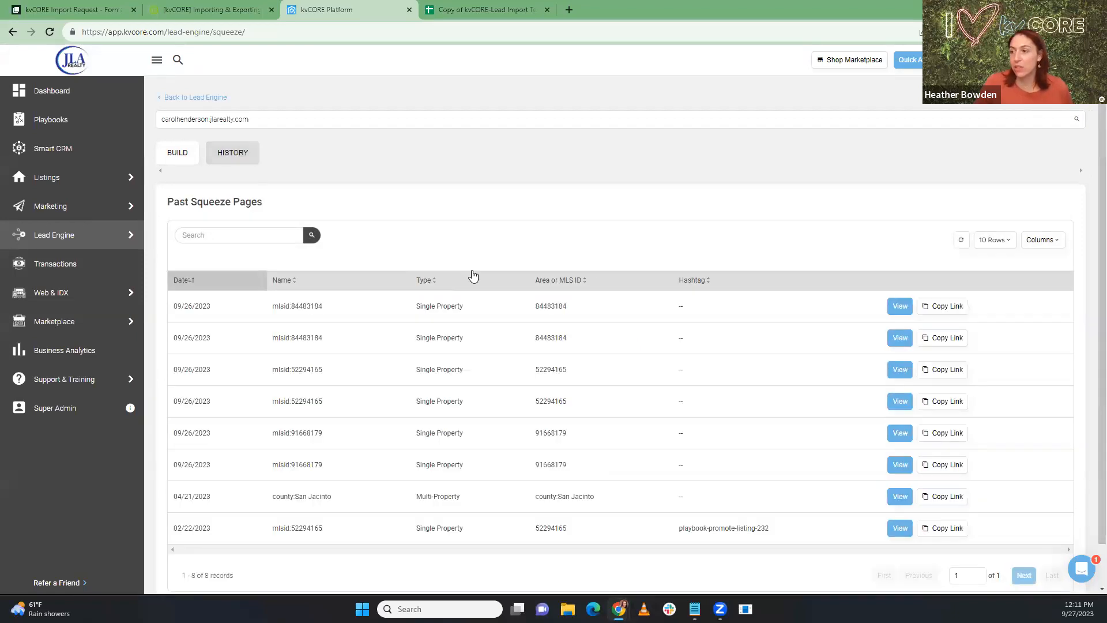
scroll(473, 275, down, 2)
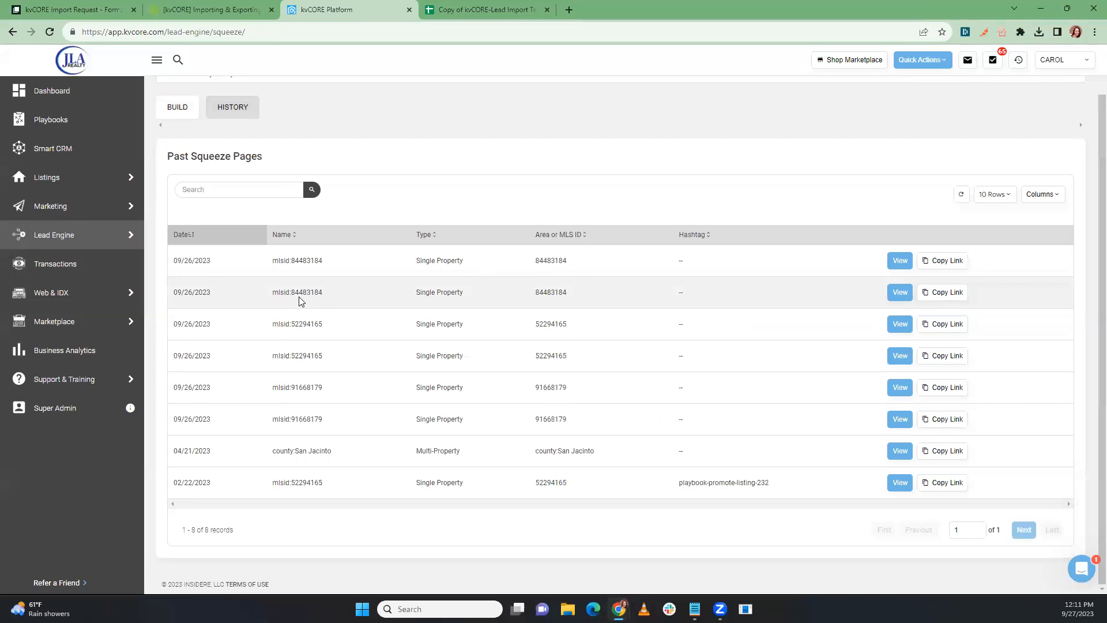
drag(325, 295, 293, 295)
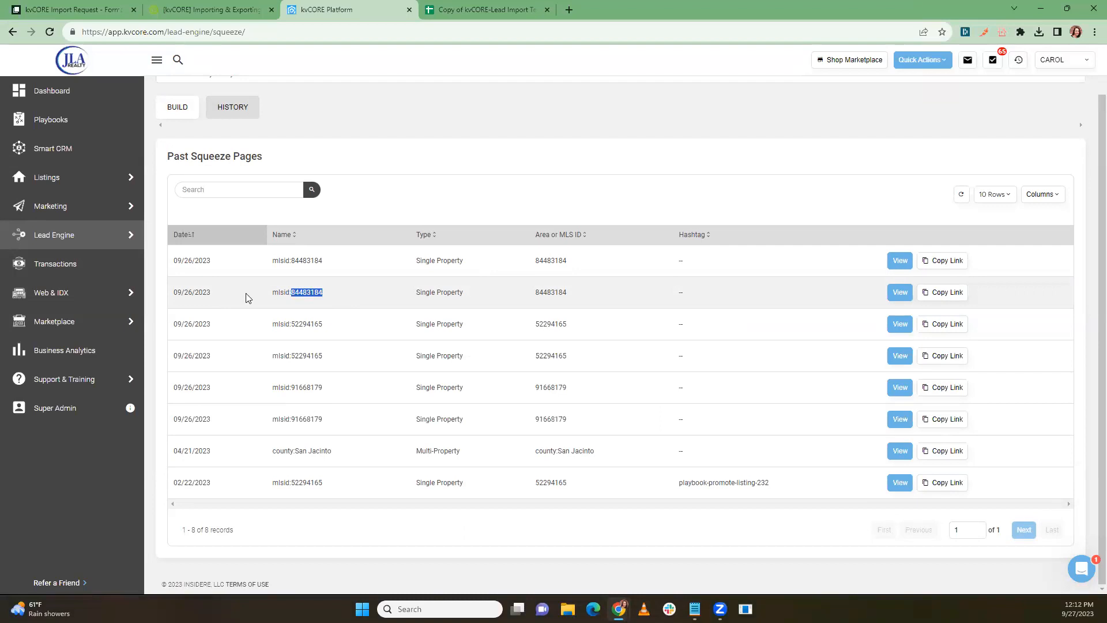
click(376, 288)
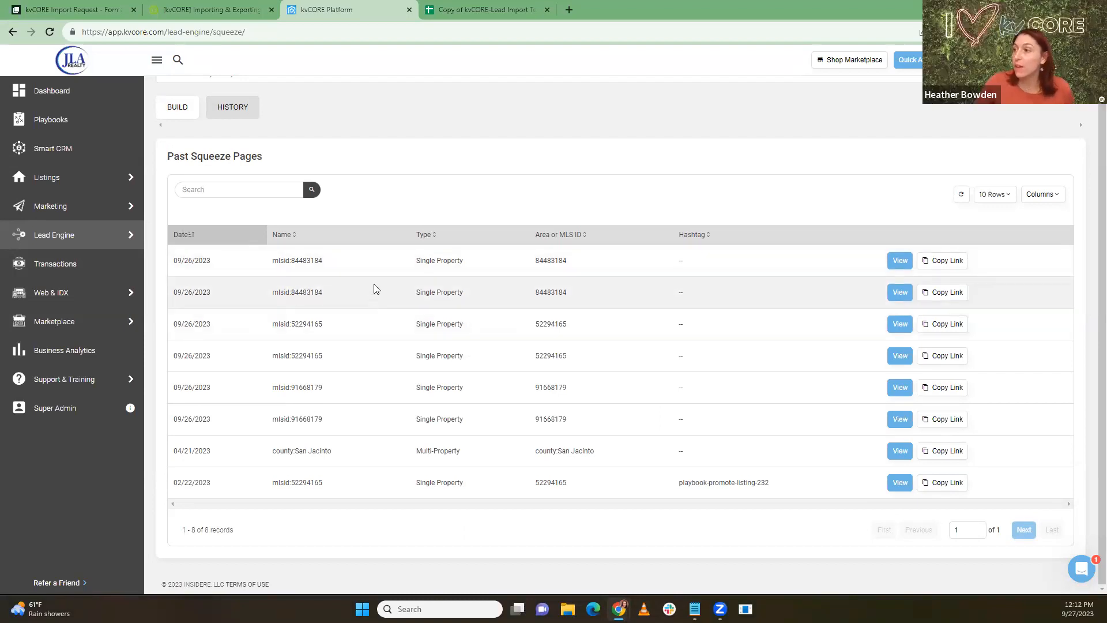
click(900, 261)
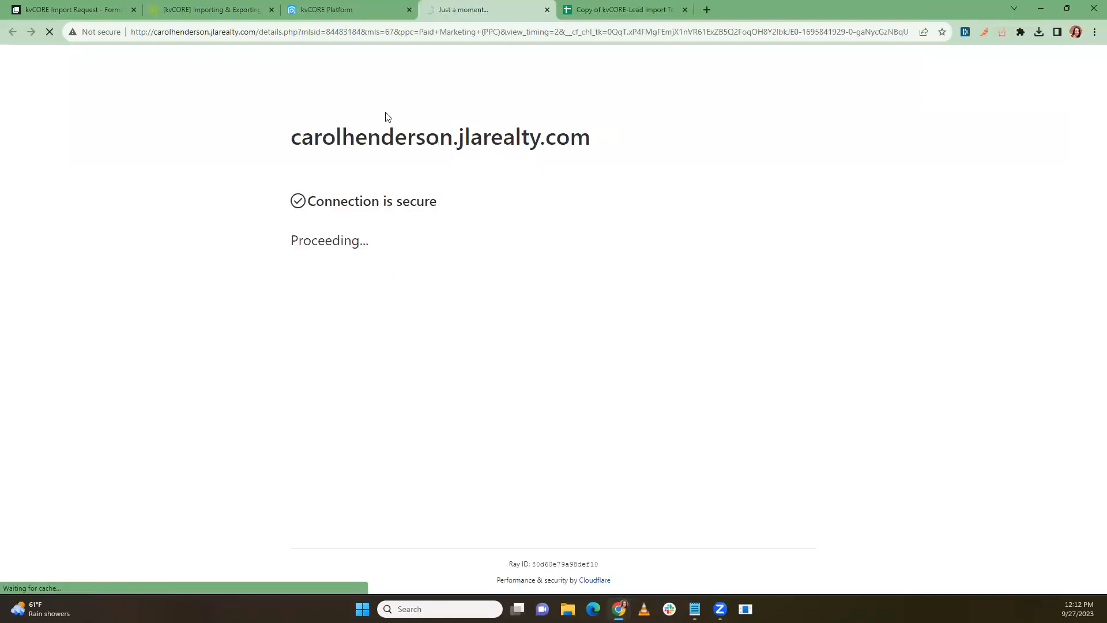
Step: Reopen the first past squeeze page and highlight the PPC source tracking in its URL
click(332, 11)
click(900, 260)
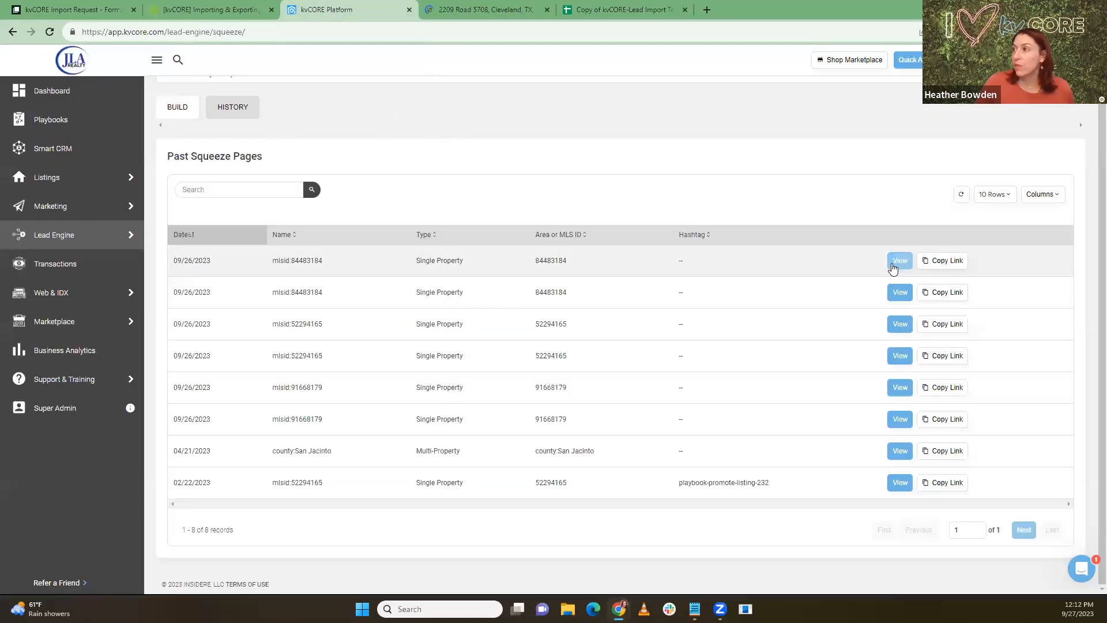
click(475, 9)
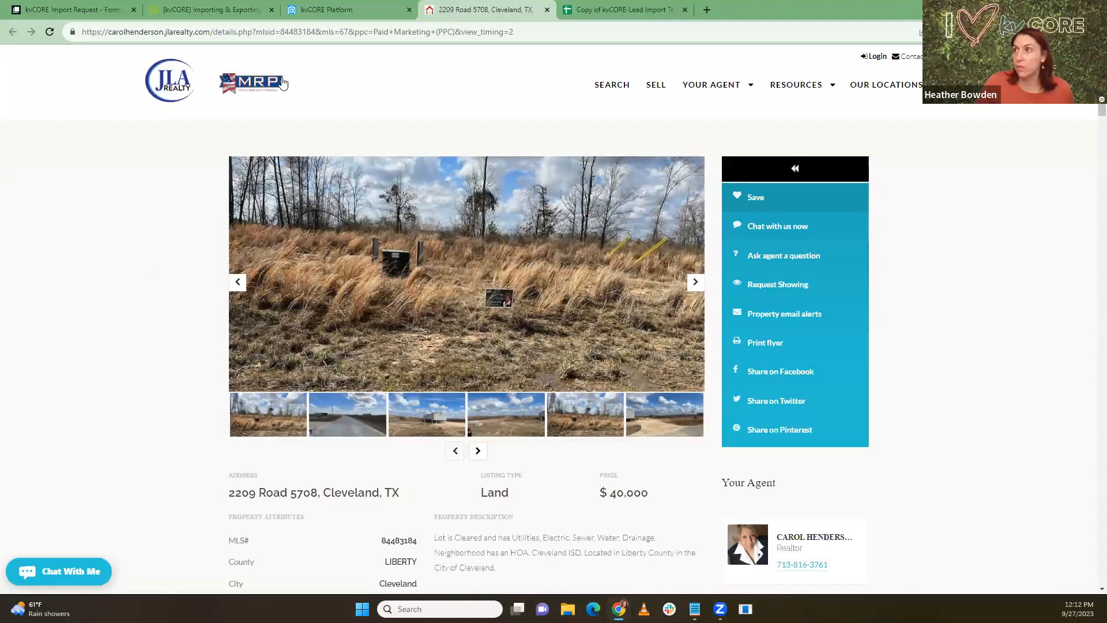
drag(514, 31, 78, 34)
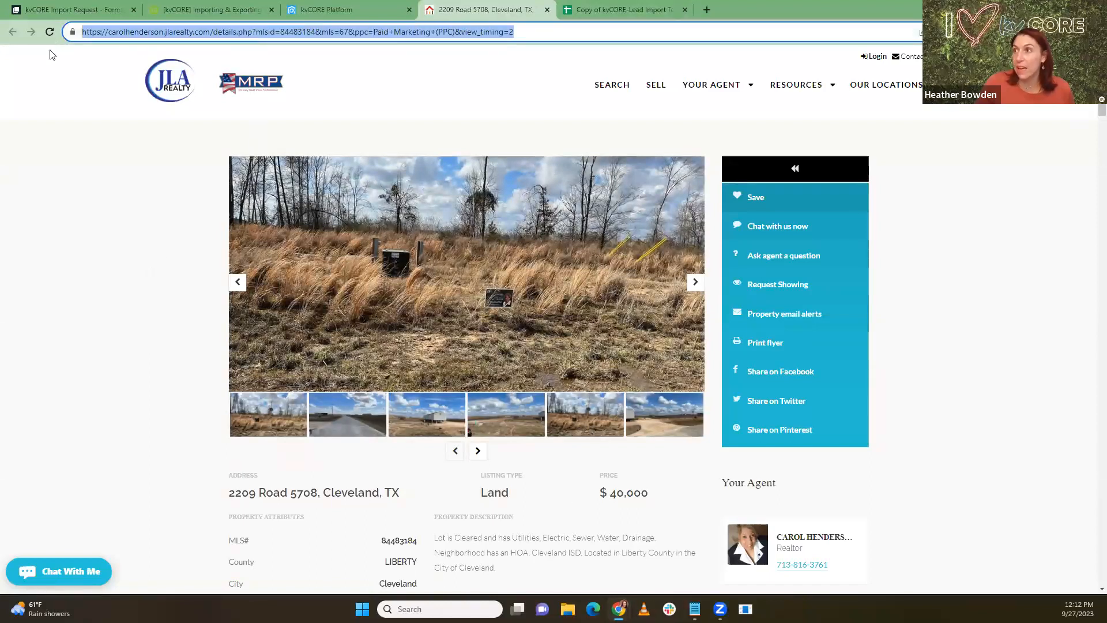
Step: Open the third past squeeze page, then return to the Past Squeeze Pages list
click(367, 5)
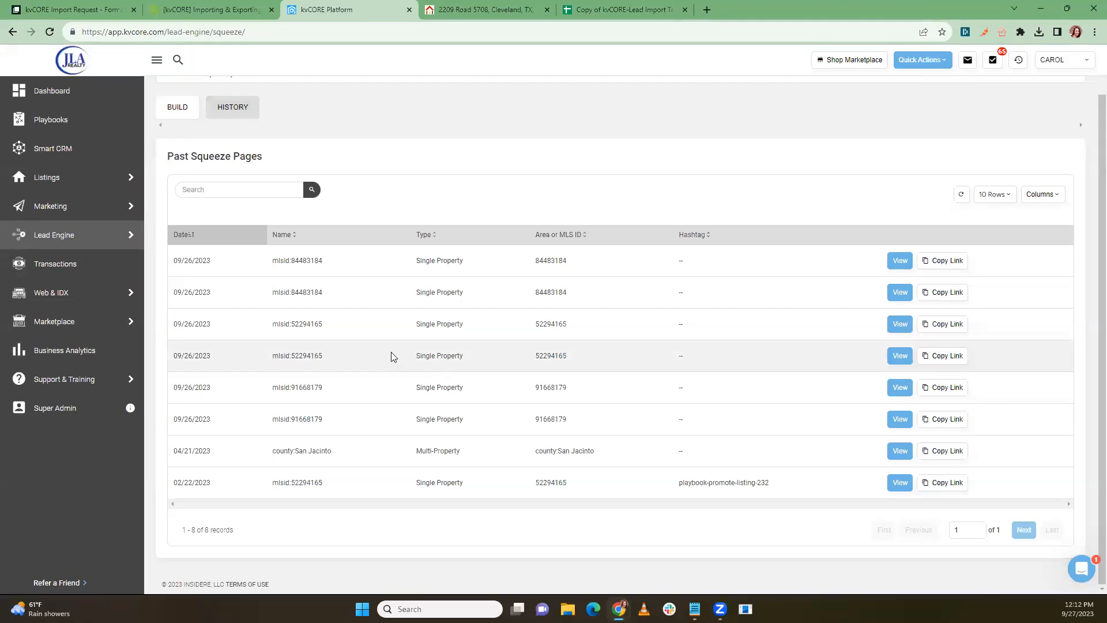
click(902, 326)
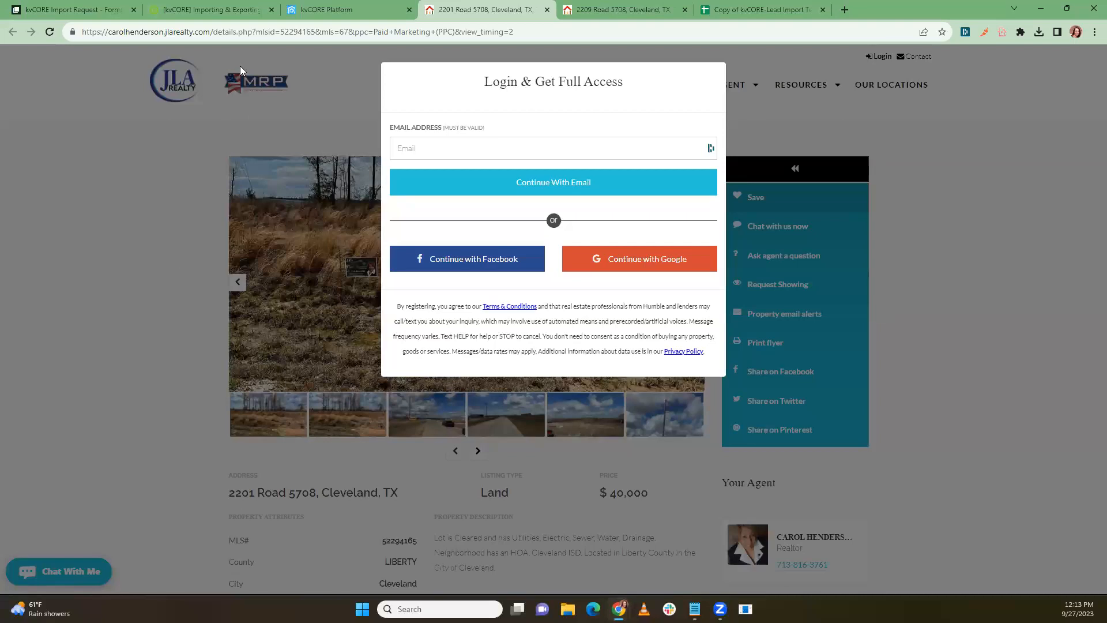
click(319, 13)
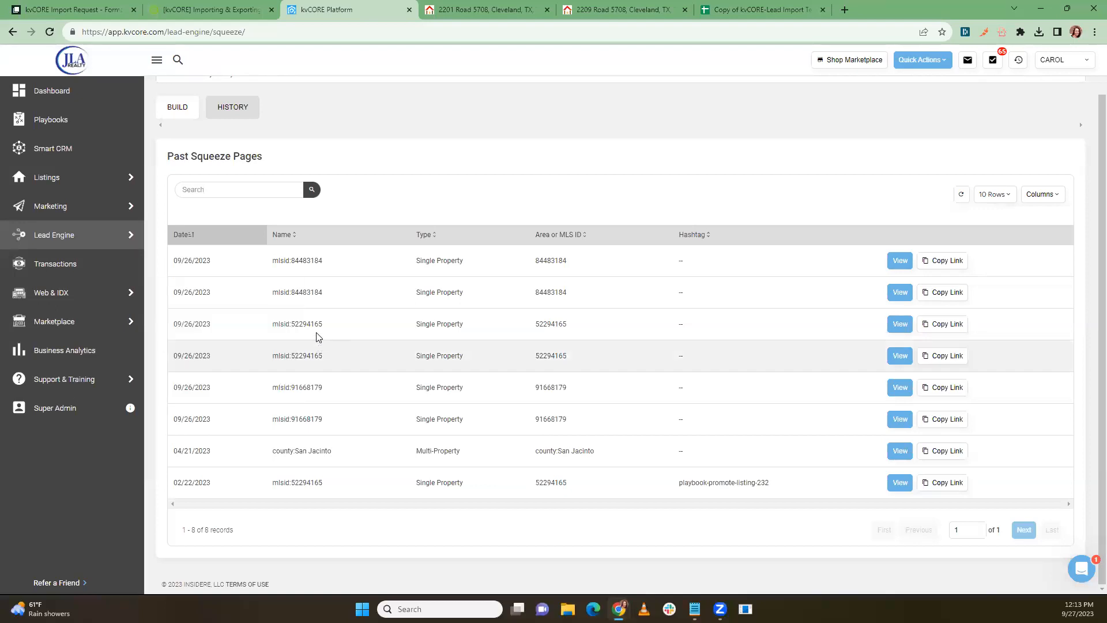
mouse_move(72, 297)
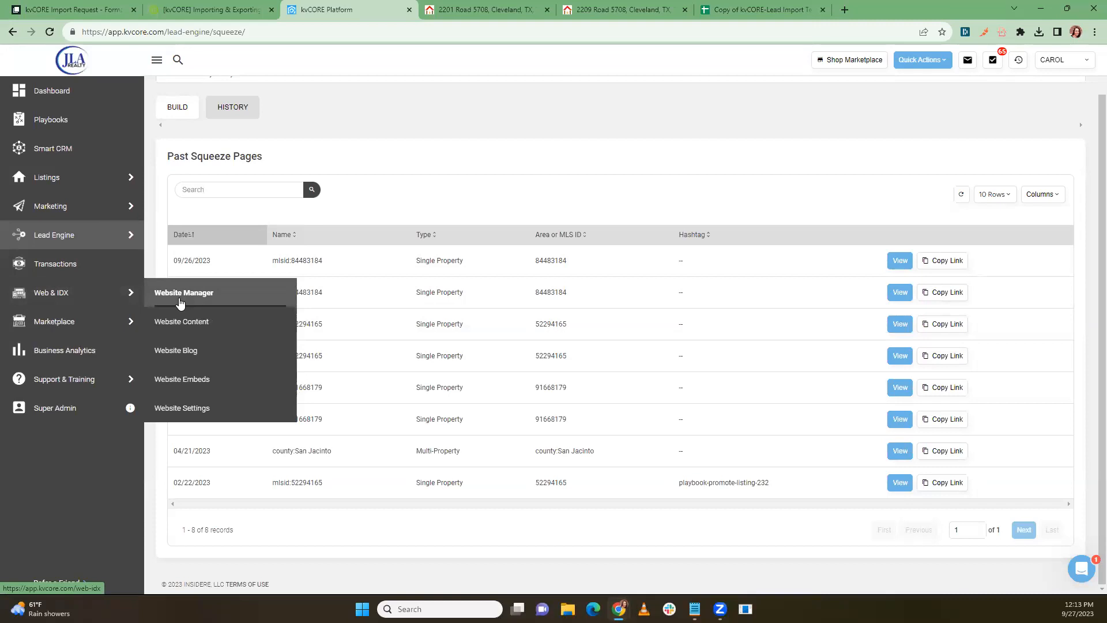
mouse_move(83, 233)
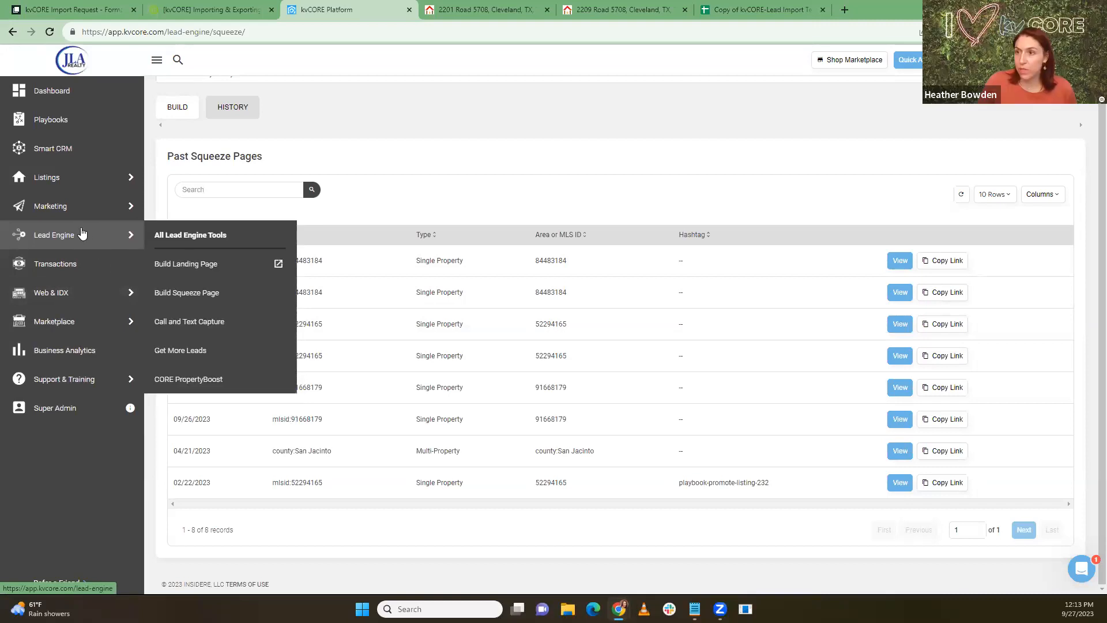
click(197, 299)
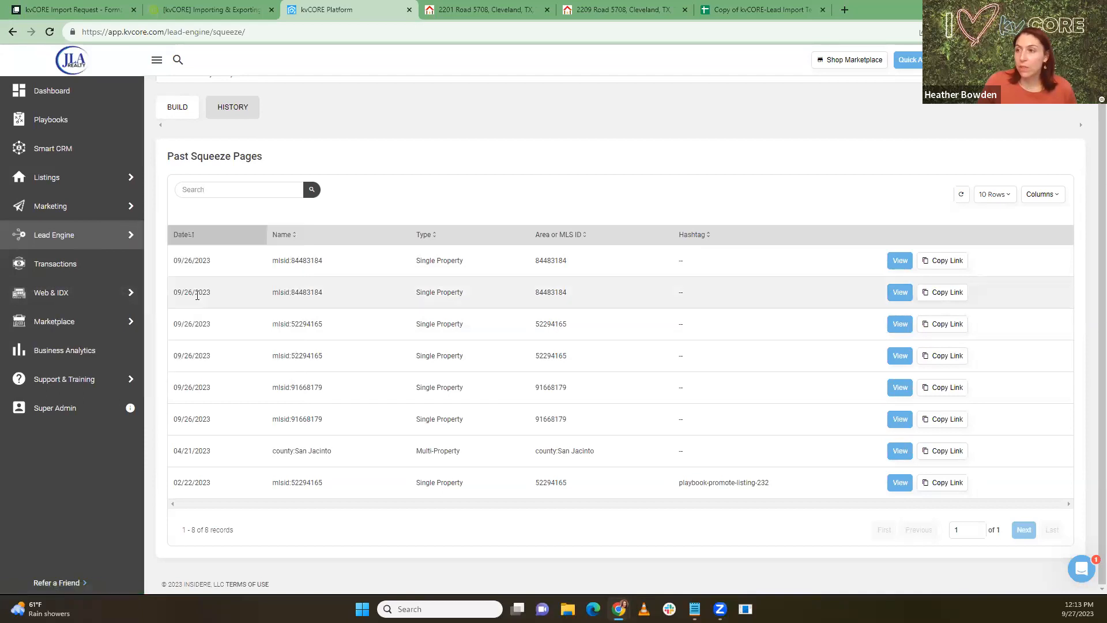
click(176, 107)
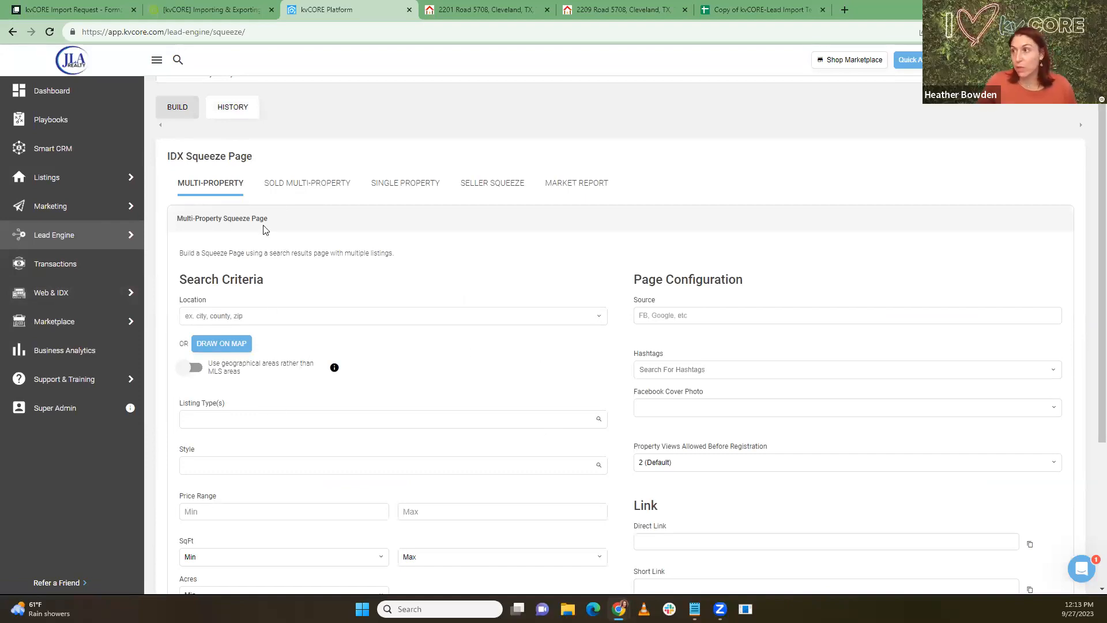
click(407, 185)
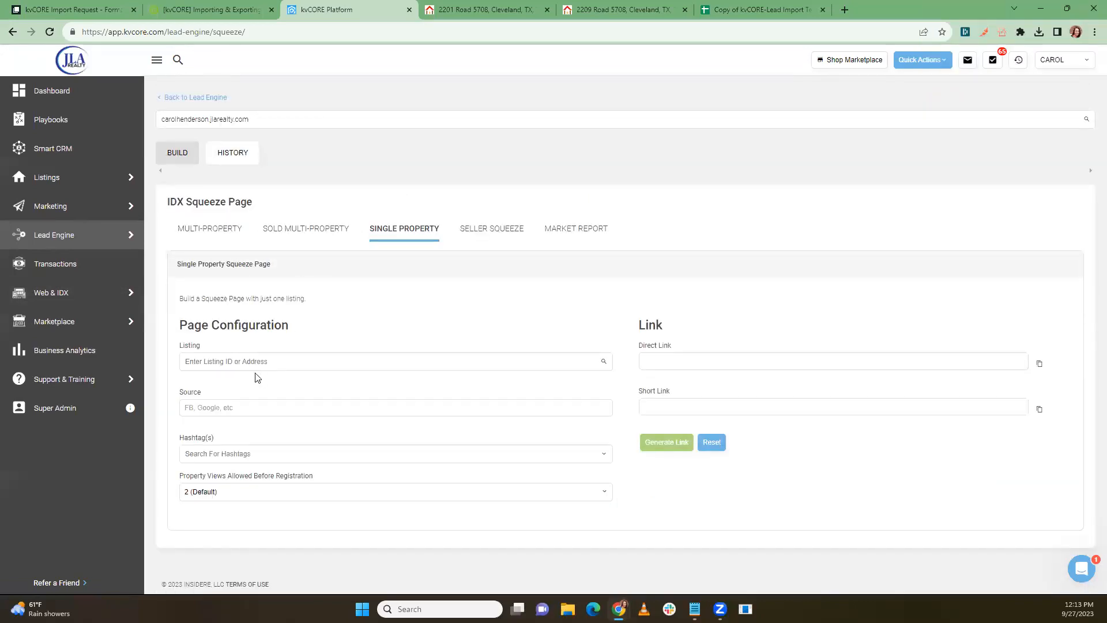
click(231, 361)
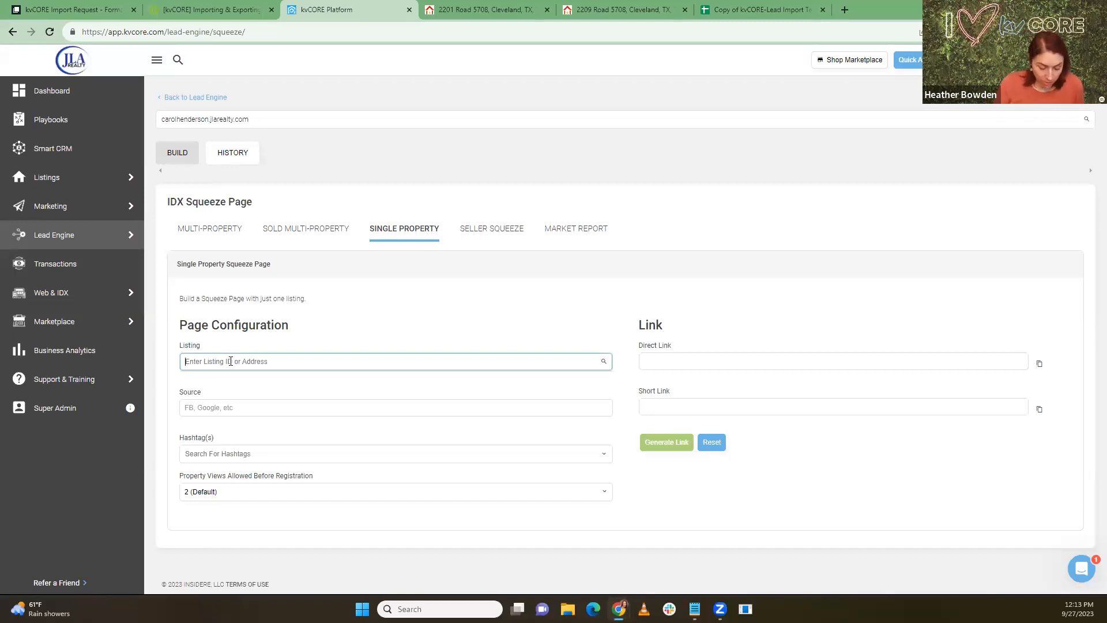
text(17635)
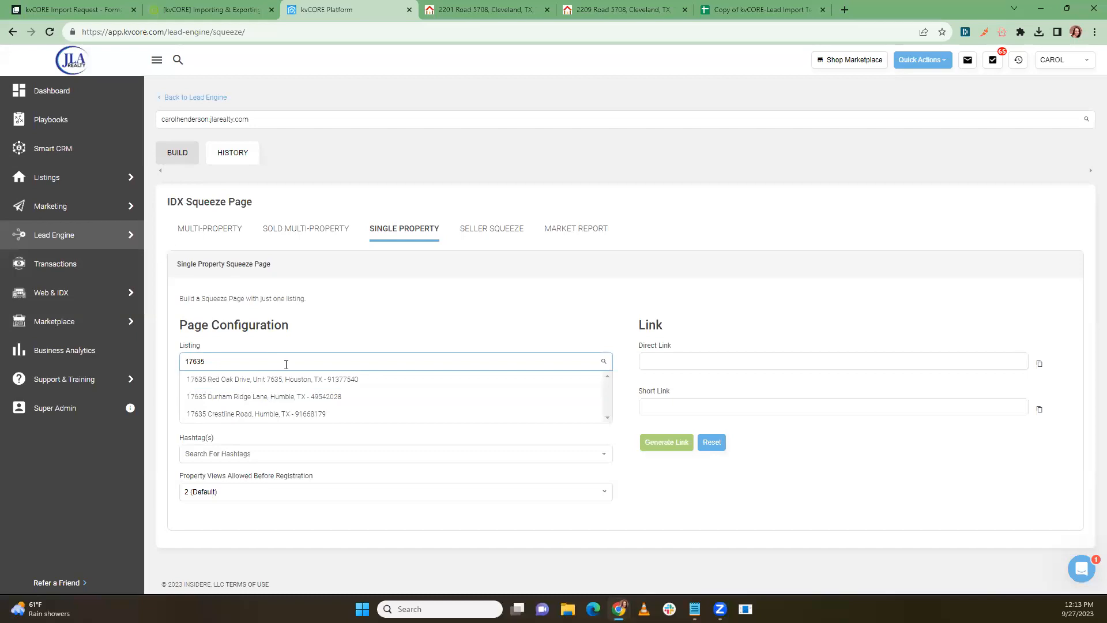
click(274, 414)
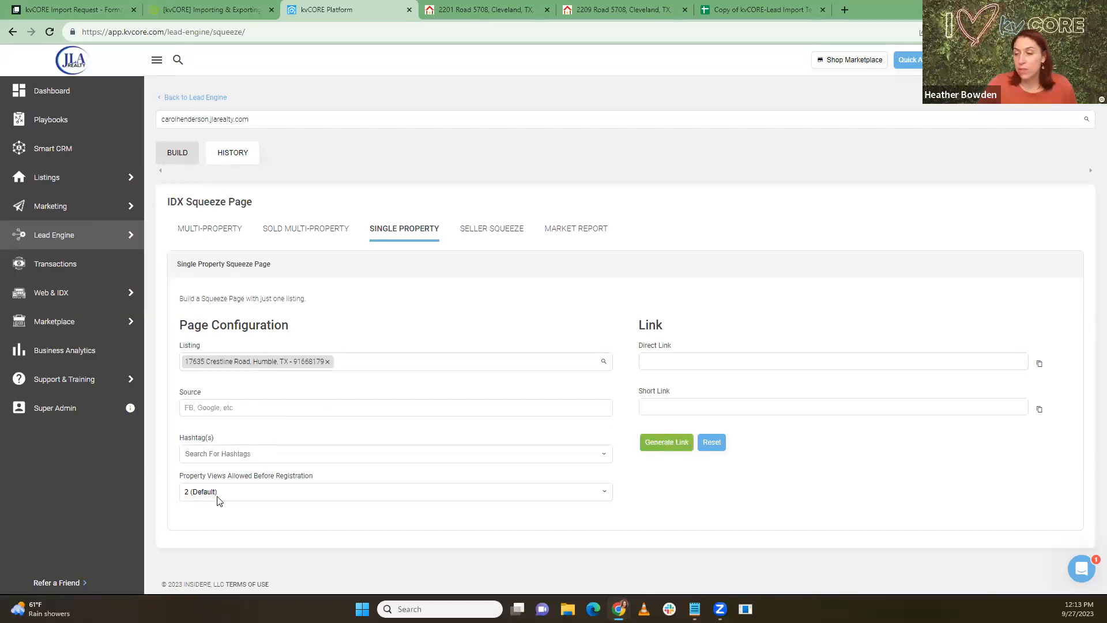
click(250, 498)
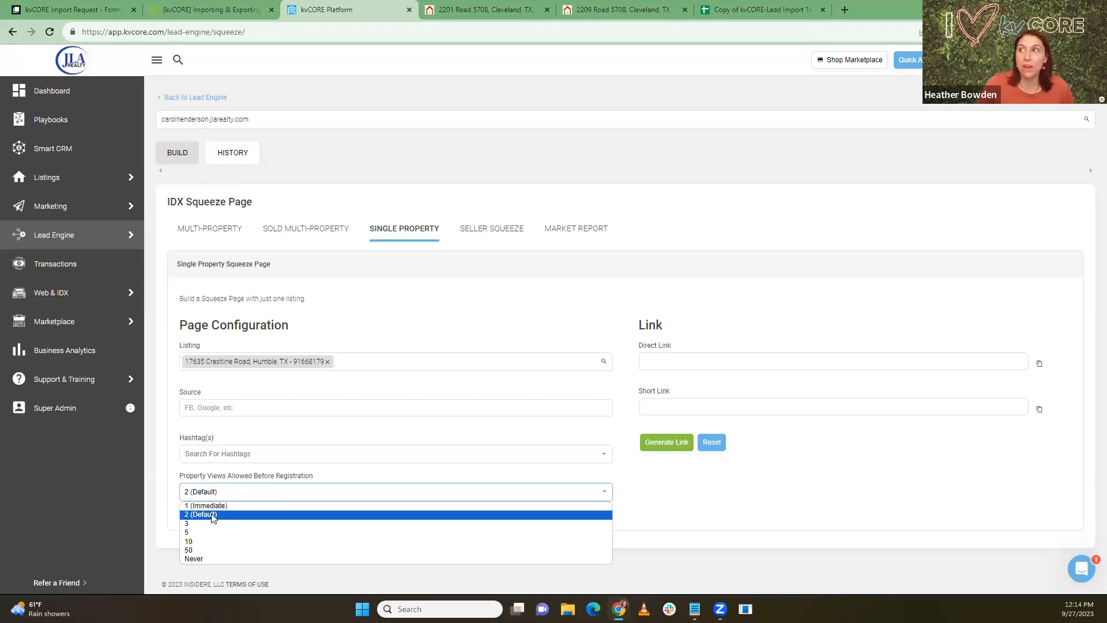
click(599, 9)
click(508, 13)
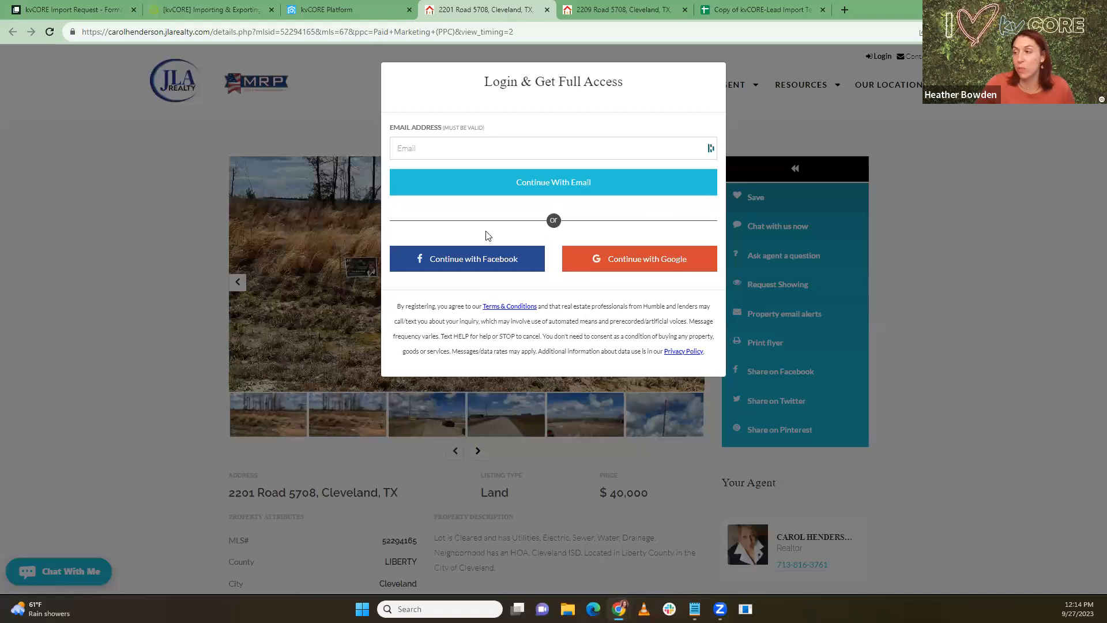
click(355, 13)
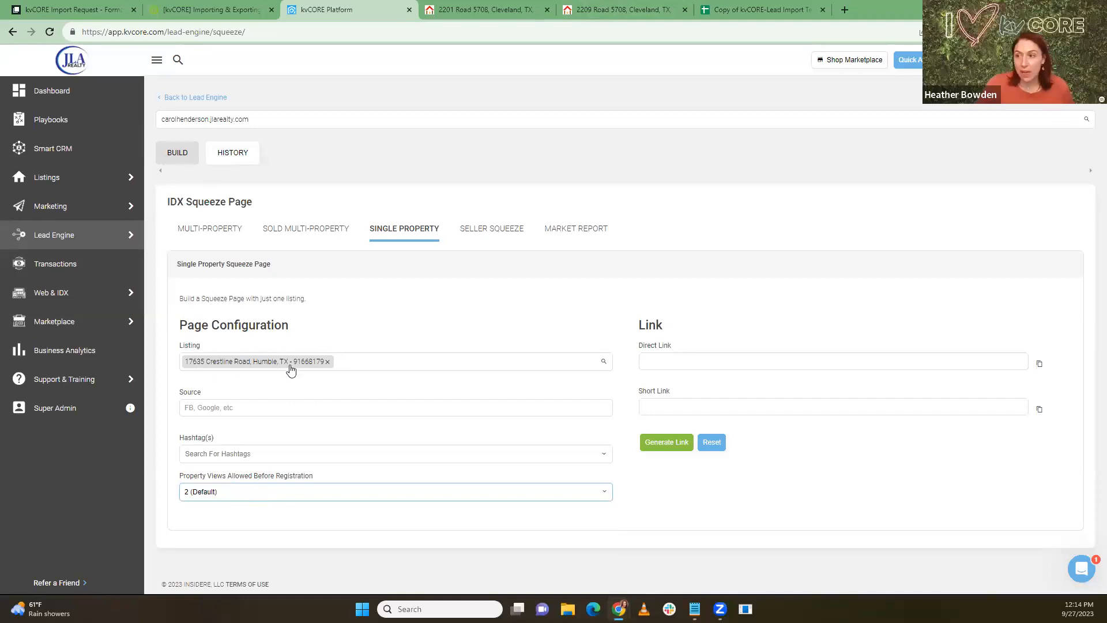
click(218, 494)
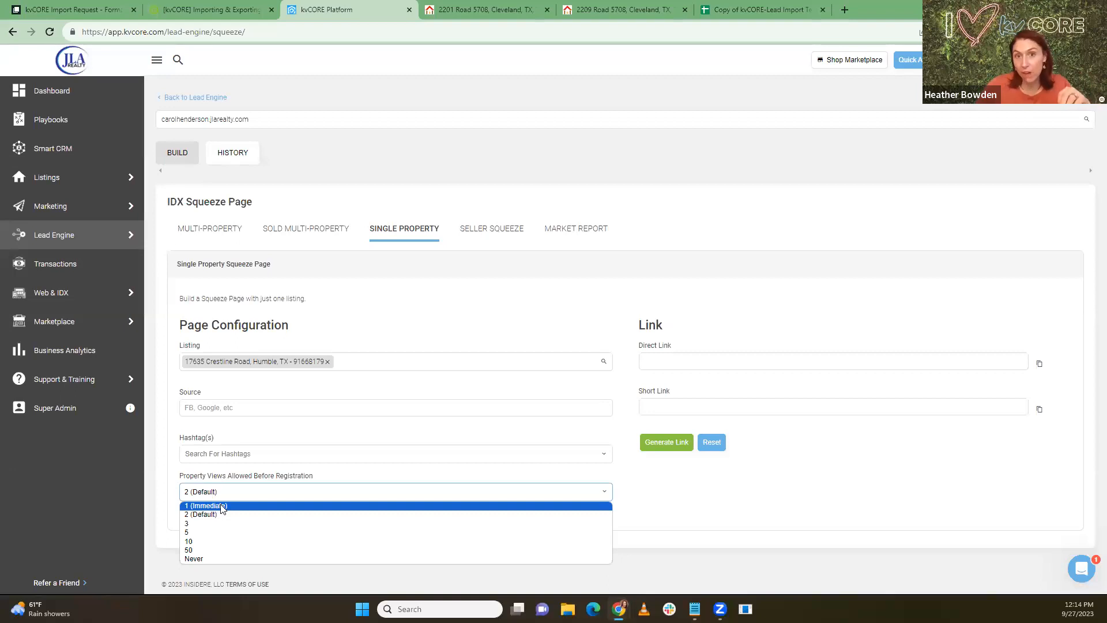
click(222, 506)
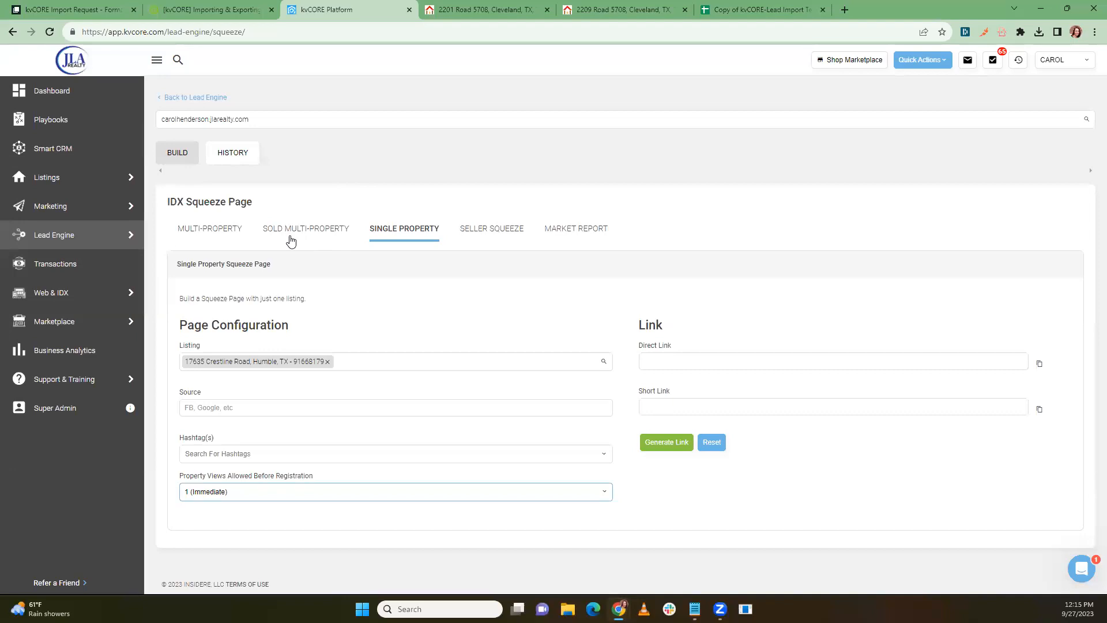
click(246, 499)
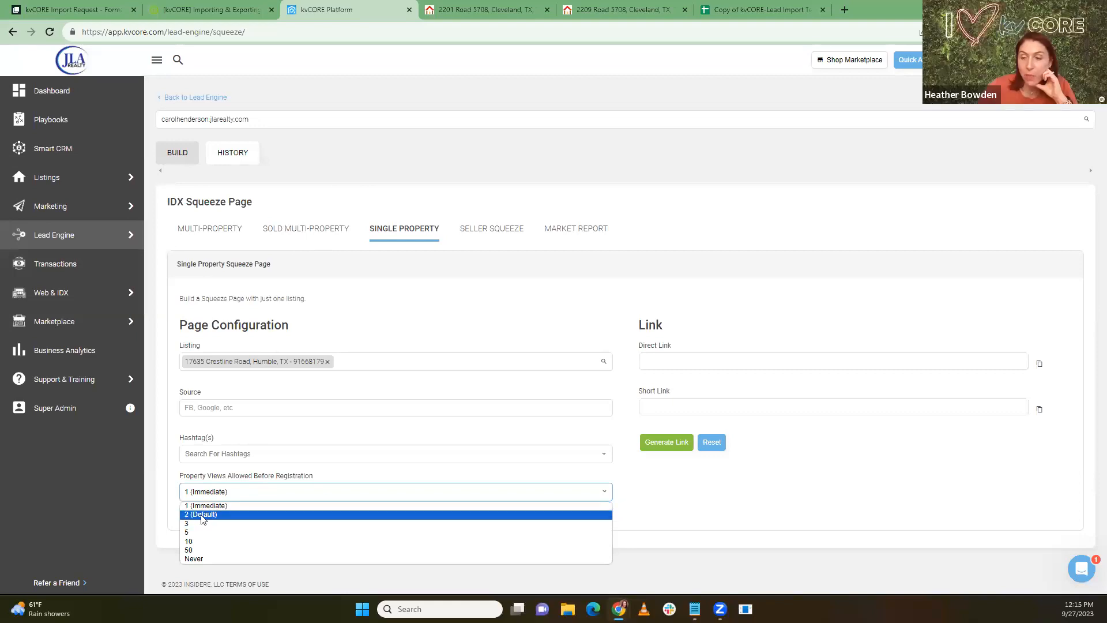
click(240, 506)
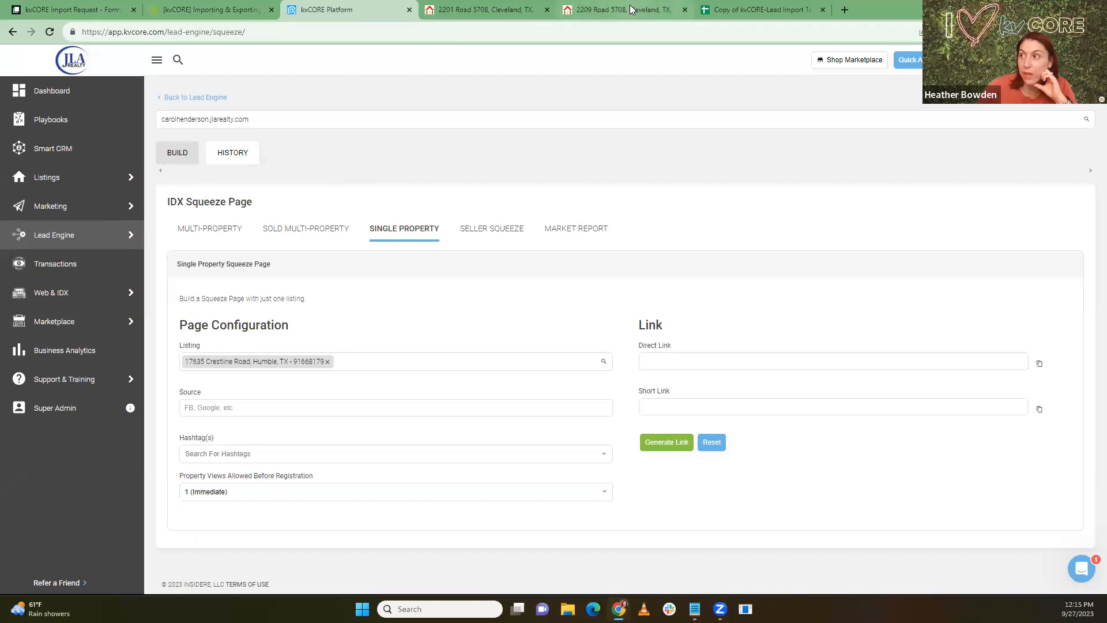
click(620, 9)
click(493, 9)
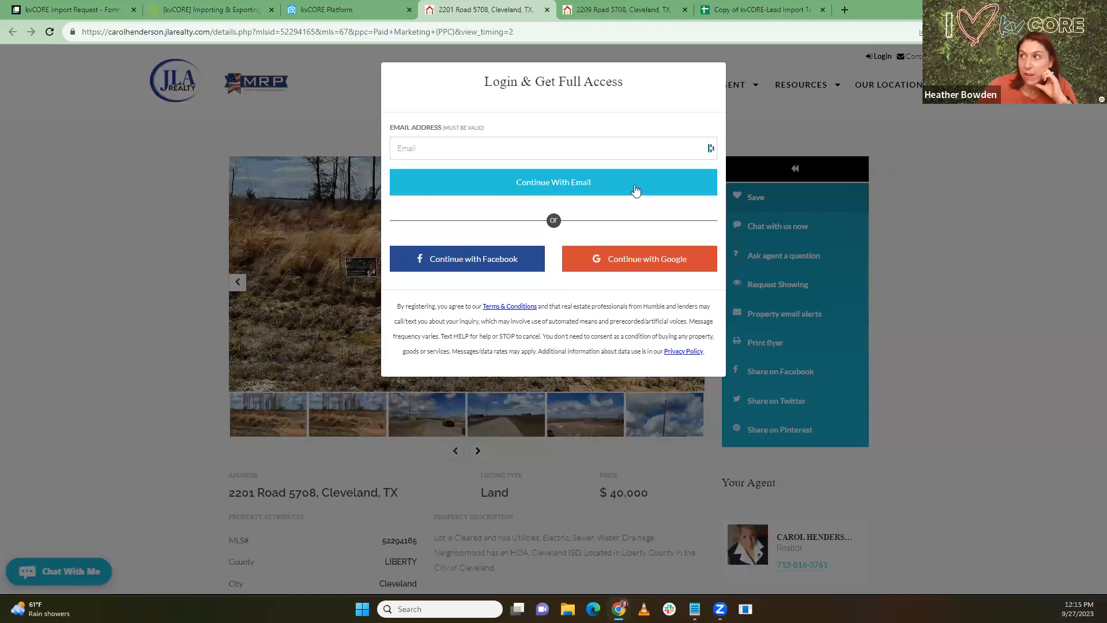
click(623, 9)
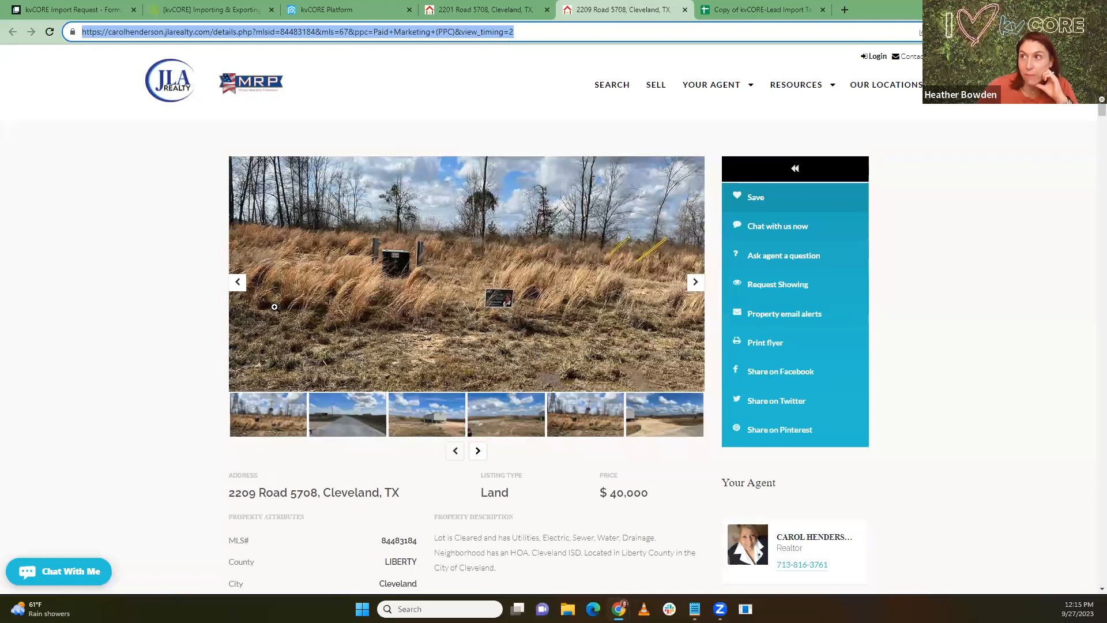
click(315, 9)
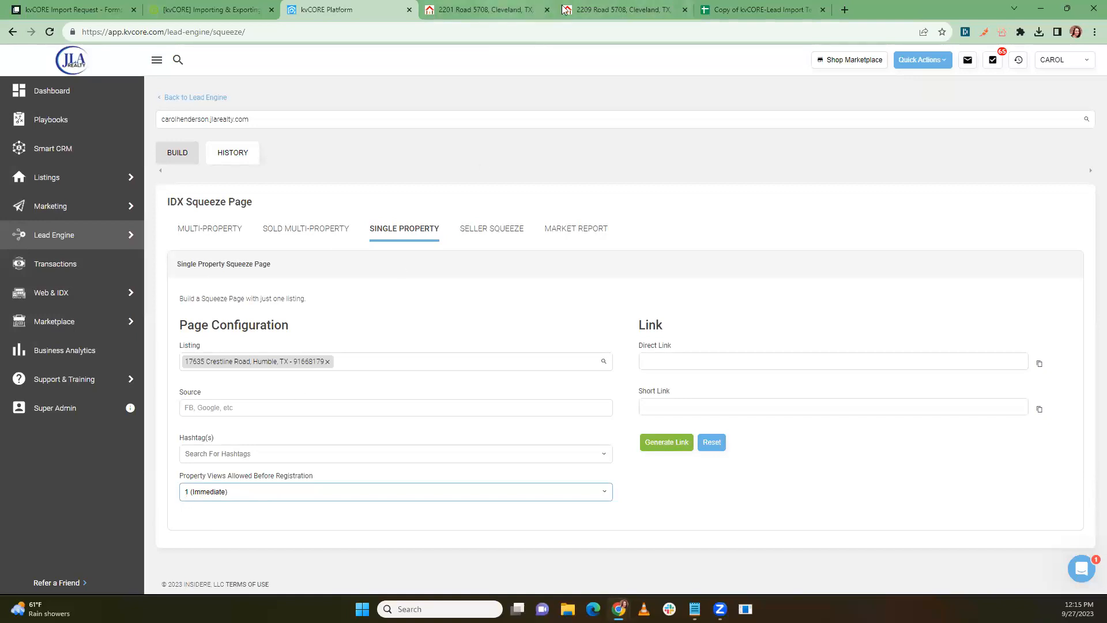
click(604, 6)
scroll(721, 293, down, 1)
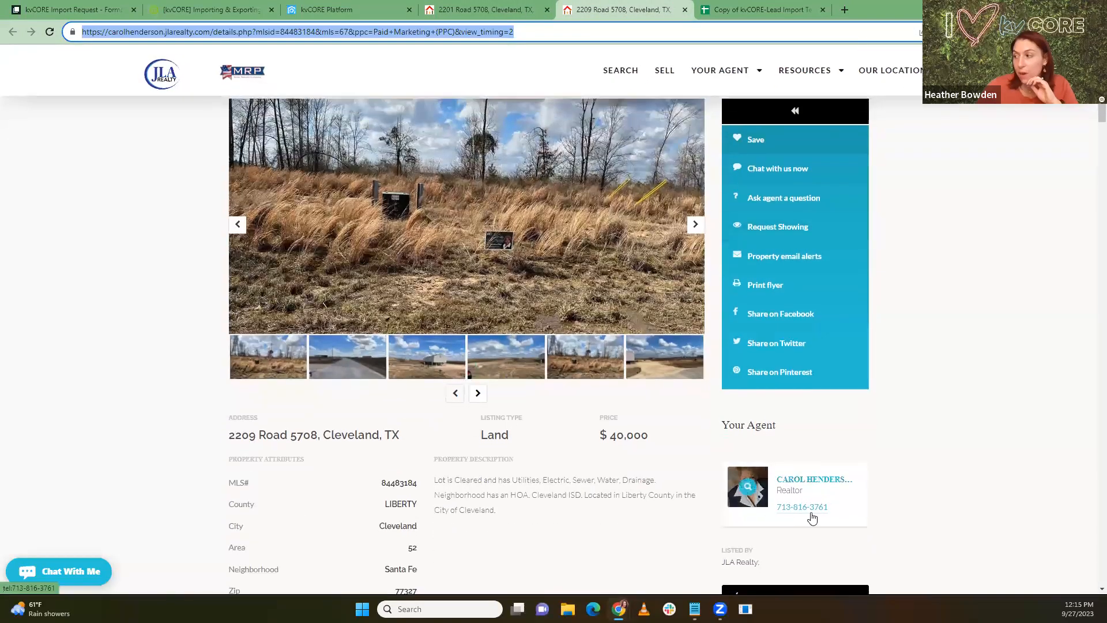
scroll(819, 513, down, 3)
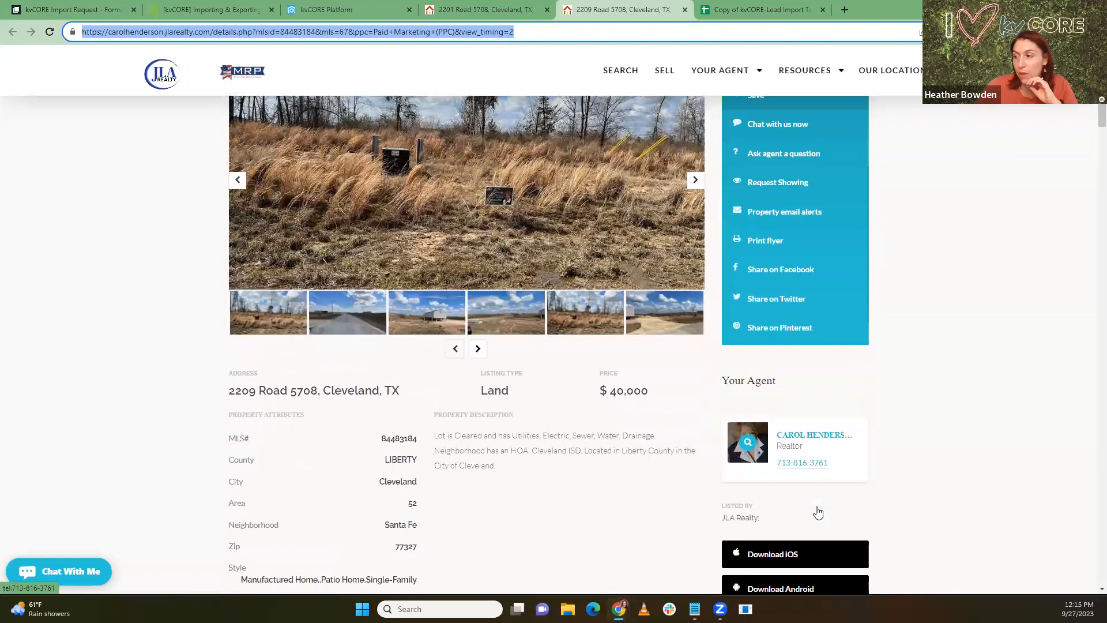
scroll(817, 511, up, 2)
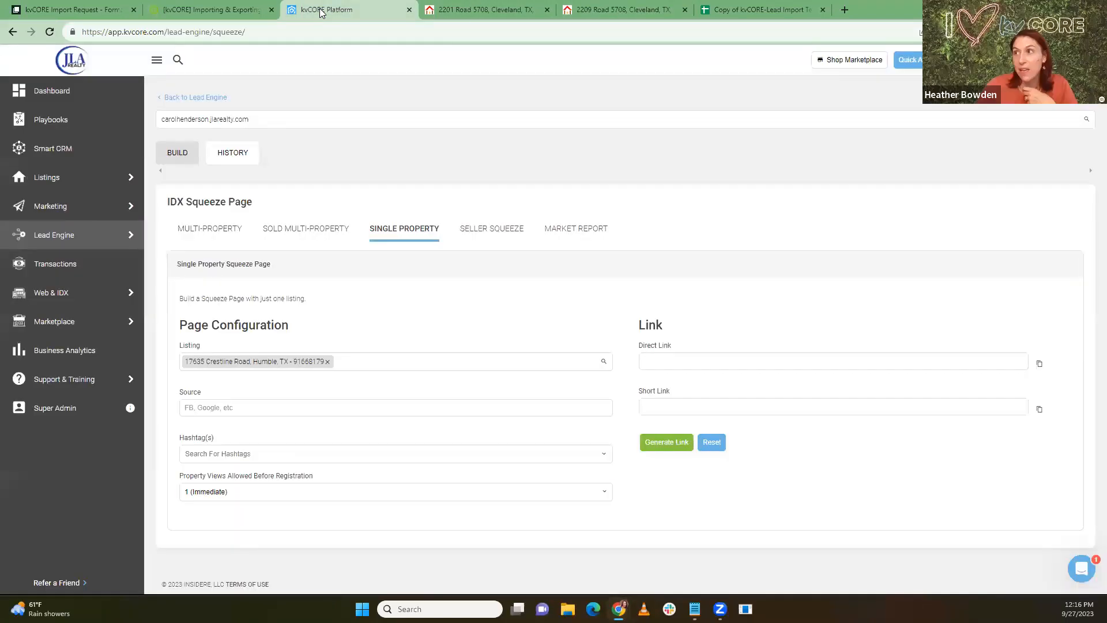
click(326, 10)
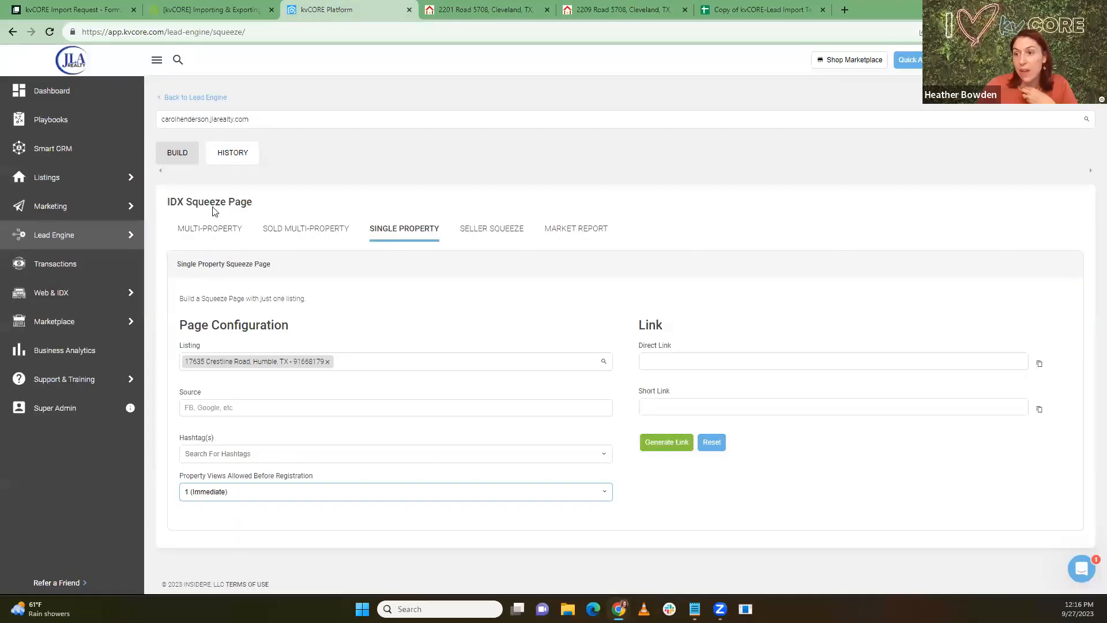
Step: Open the squeeze page history and copy the newest 84483184 page's link
mouse_move(57, 242)
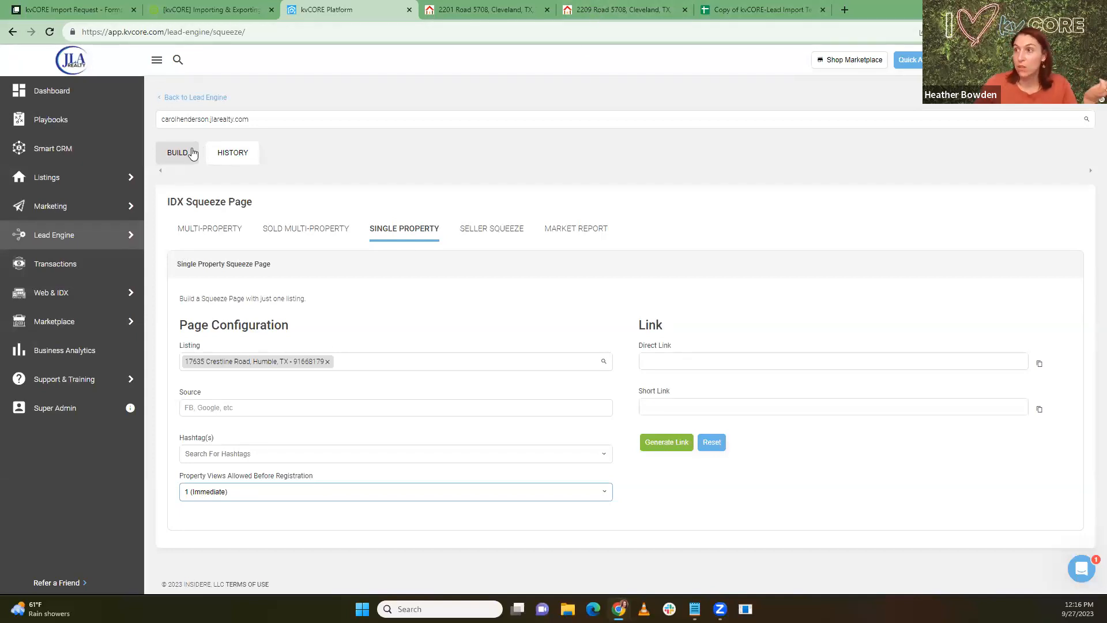
click(233, 155)
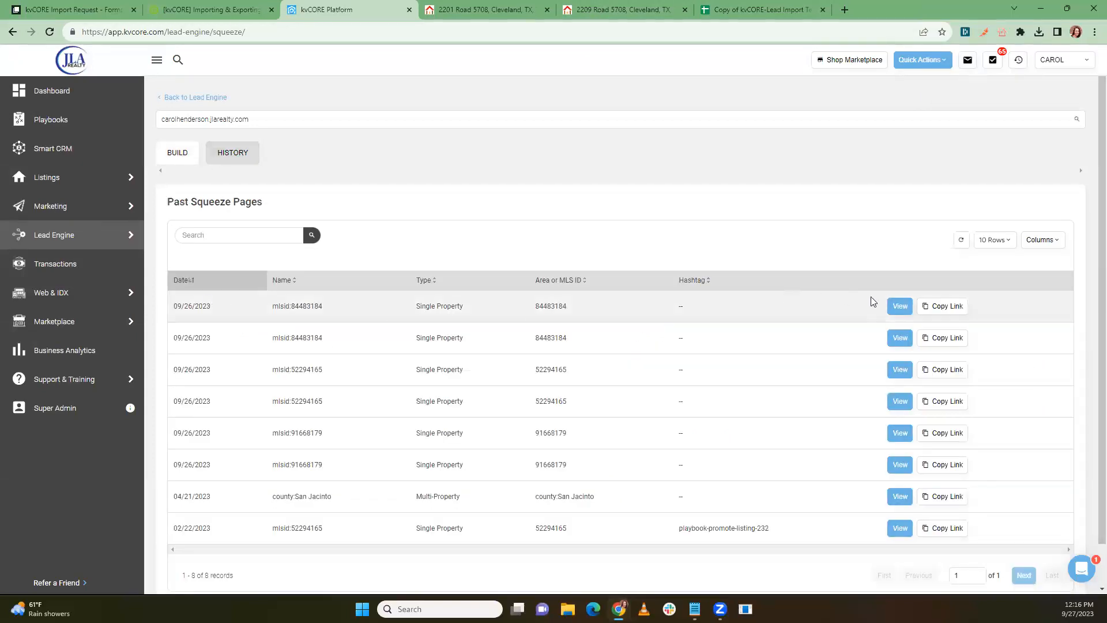
click(935, 309)
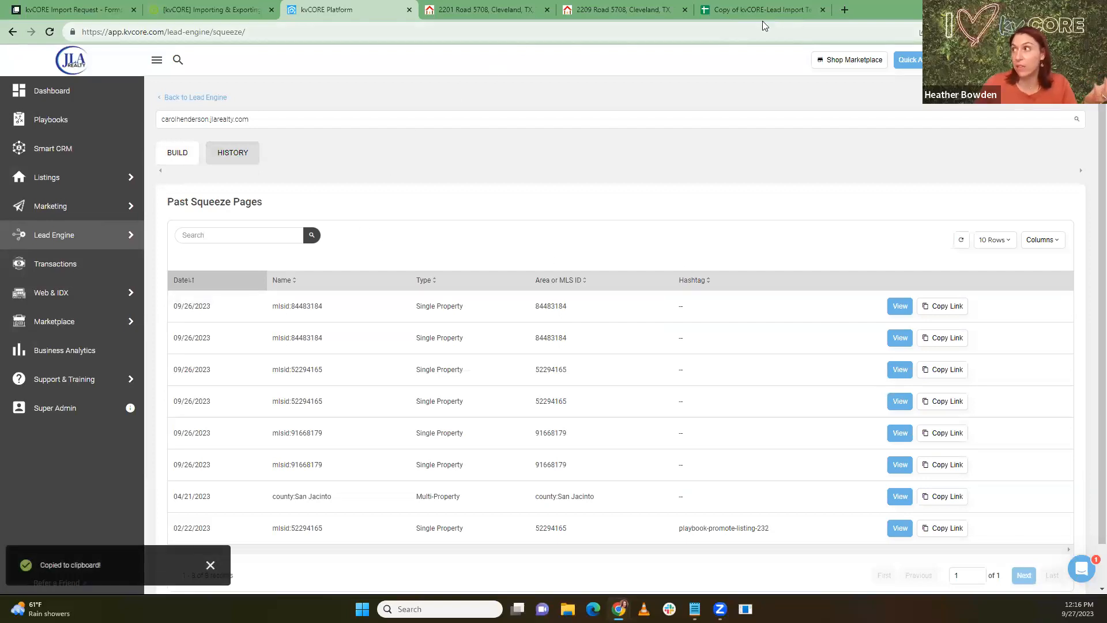
Step: Open Facebook in a new browser tab
click(844, 10)
text(face)
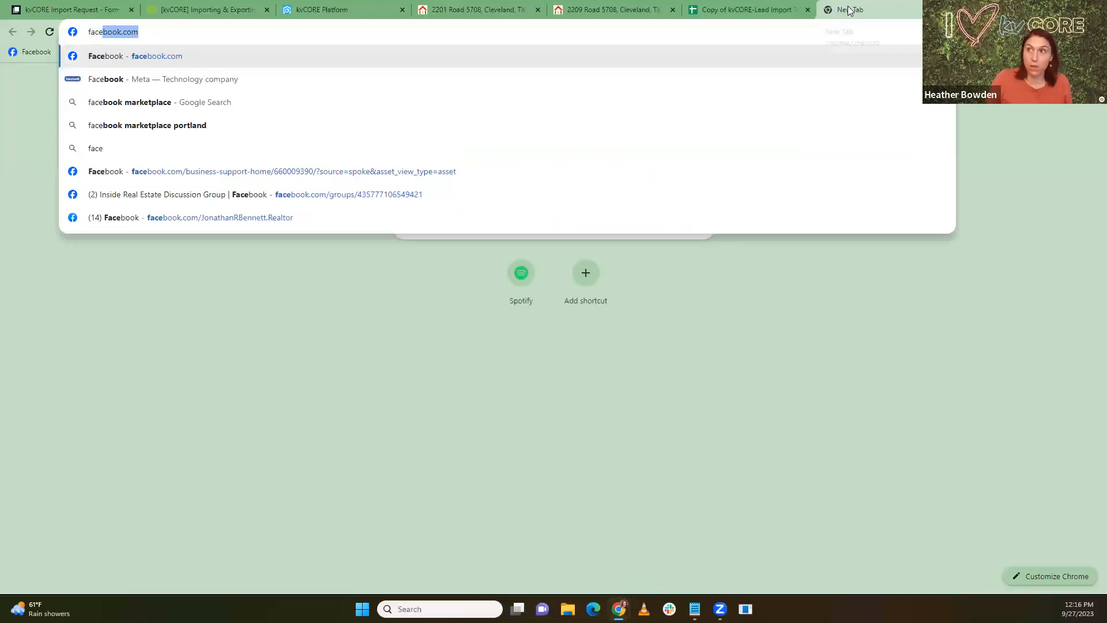
key(Return)
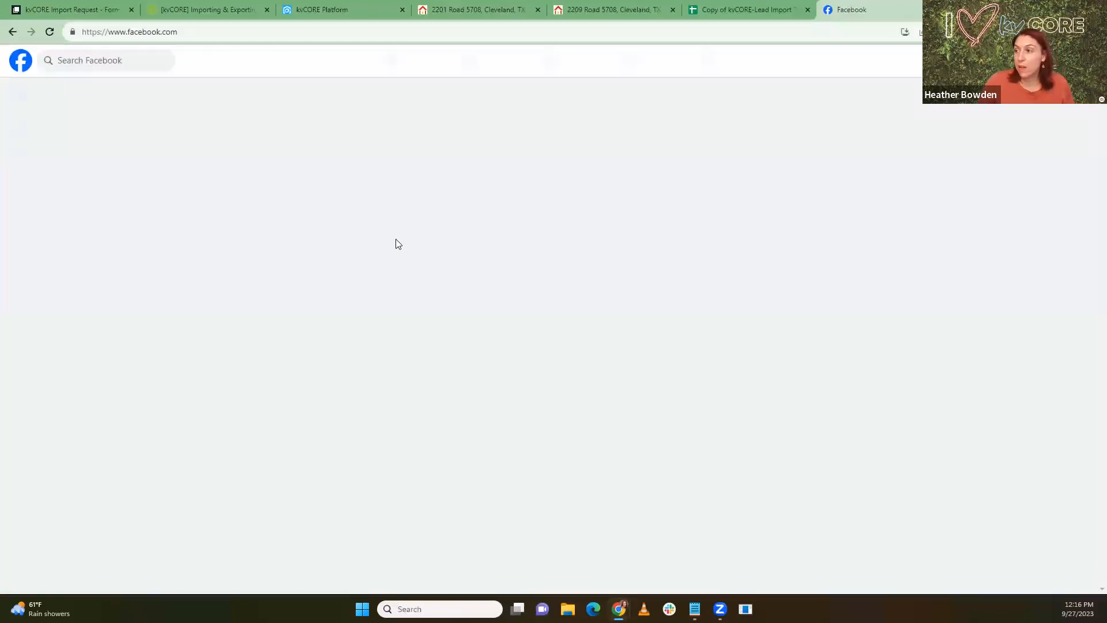
Step: Draft a post reading 'Check out this land for sale!' with the listing link preview, URL text removed
click(424, 287)
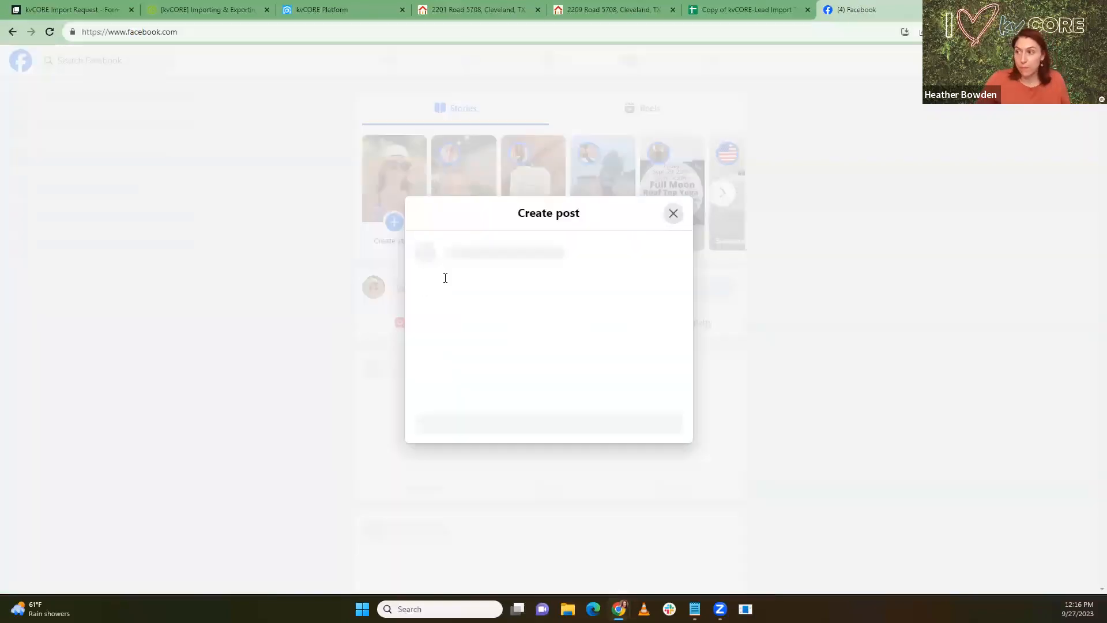
text(CXheck )
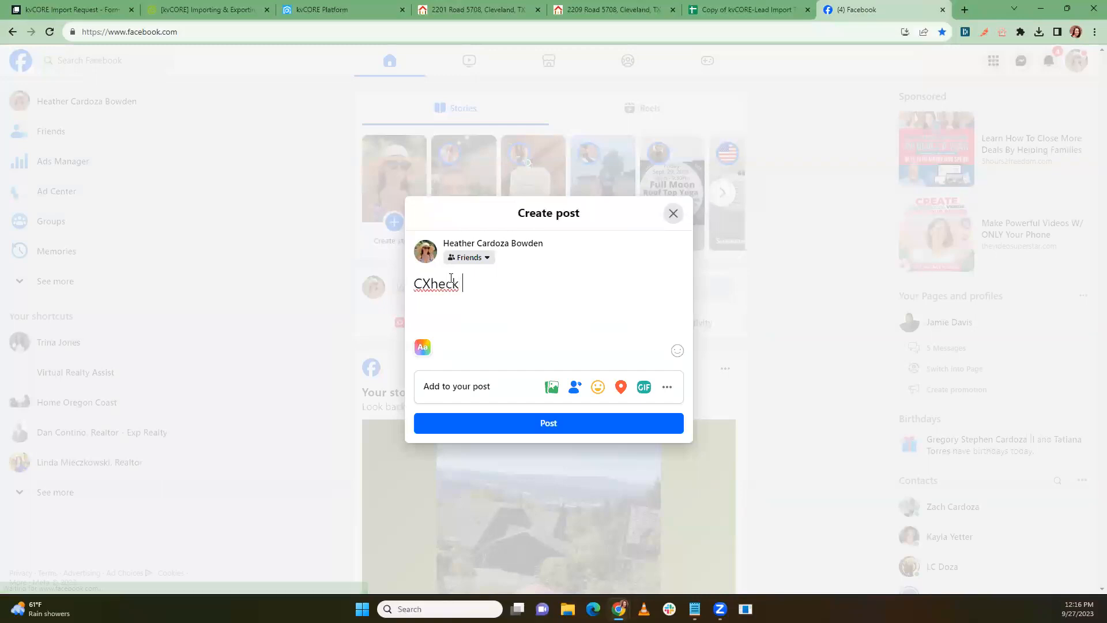
text(out this land for sale!)
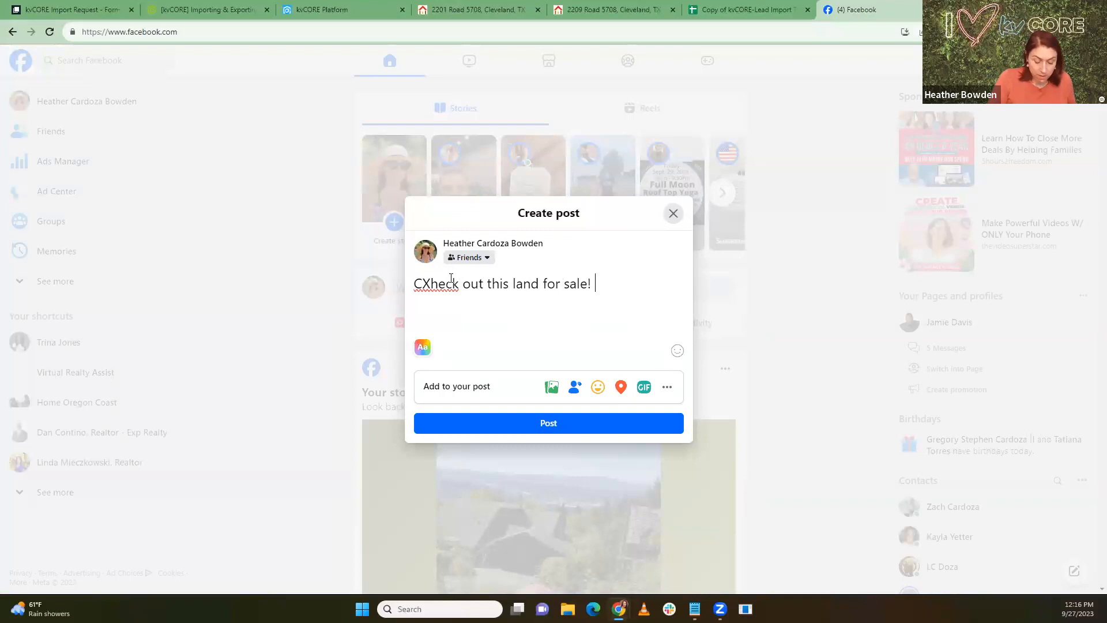
key(Return)
key(ctrl+v)
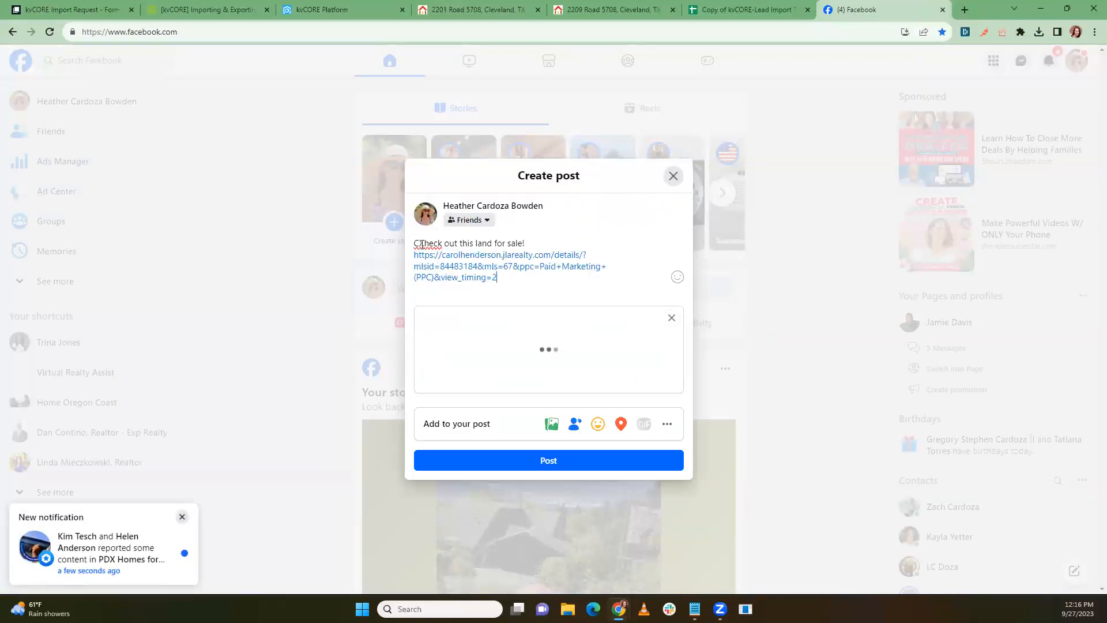
click(424, 243)
key(BackSpace)
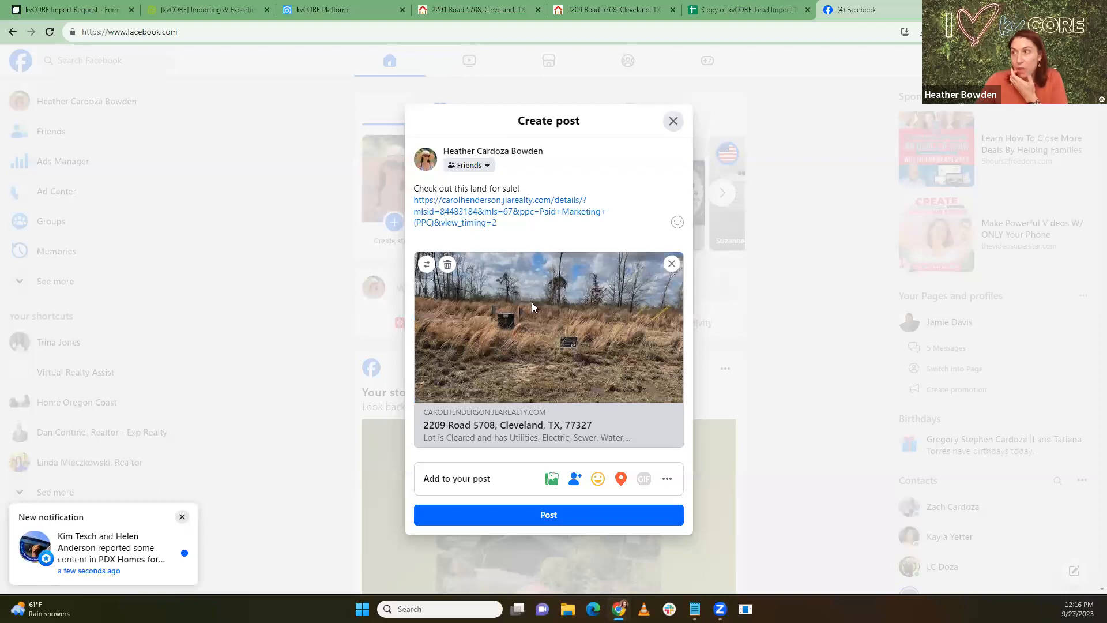
drag(497, 222, 396, 206)
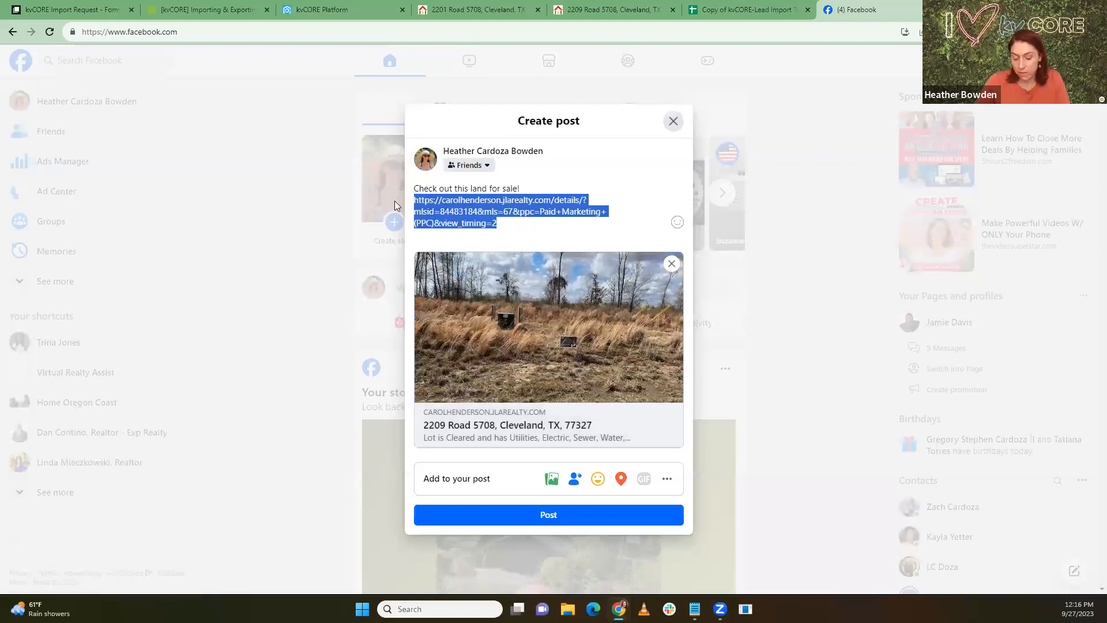
key(BackSpace)
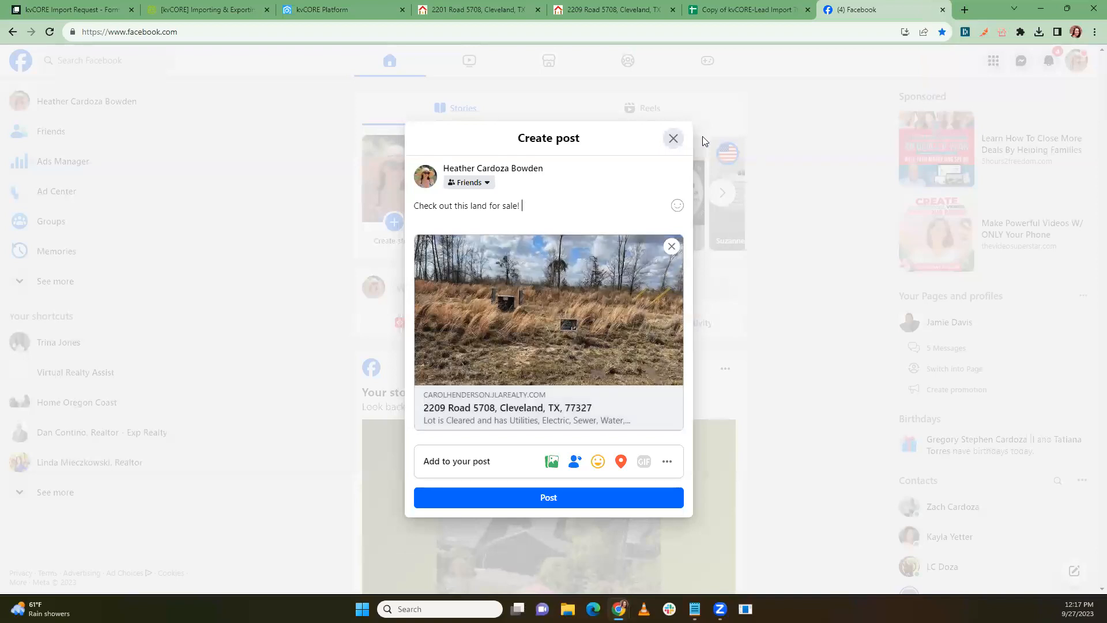
Step: Close the post dialog, keeping the unposted draft
click(671, 139)
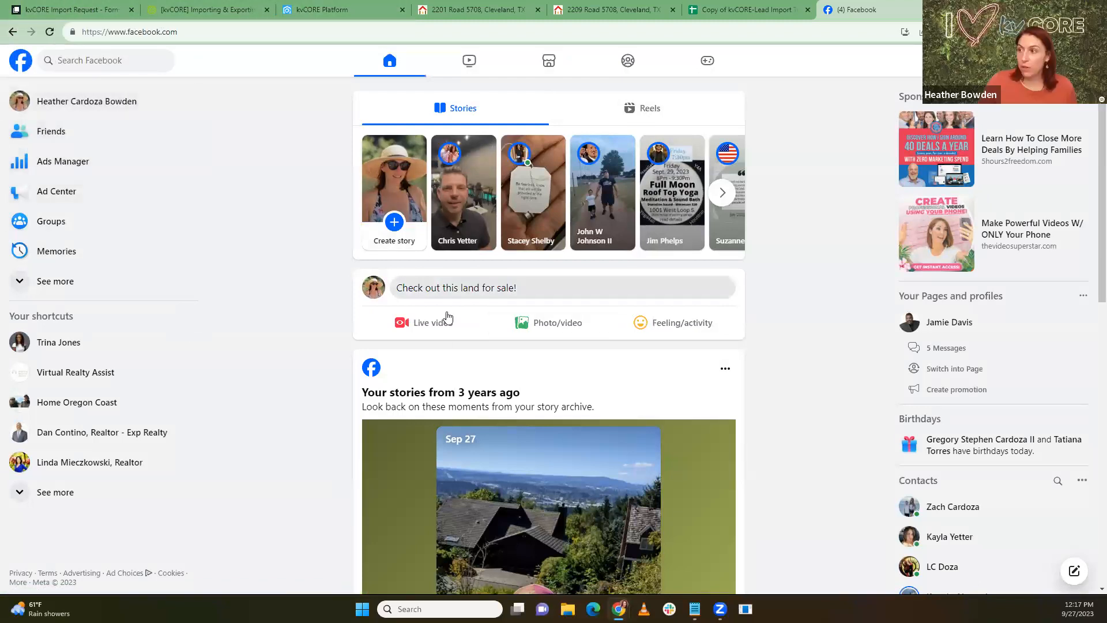
click(430, 289)
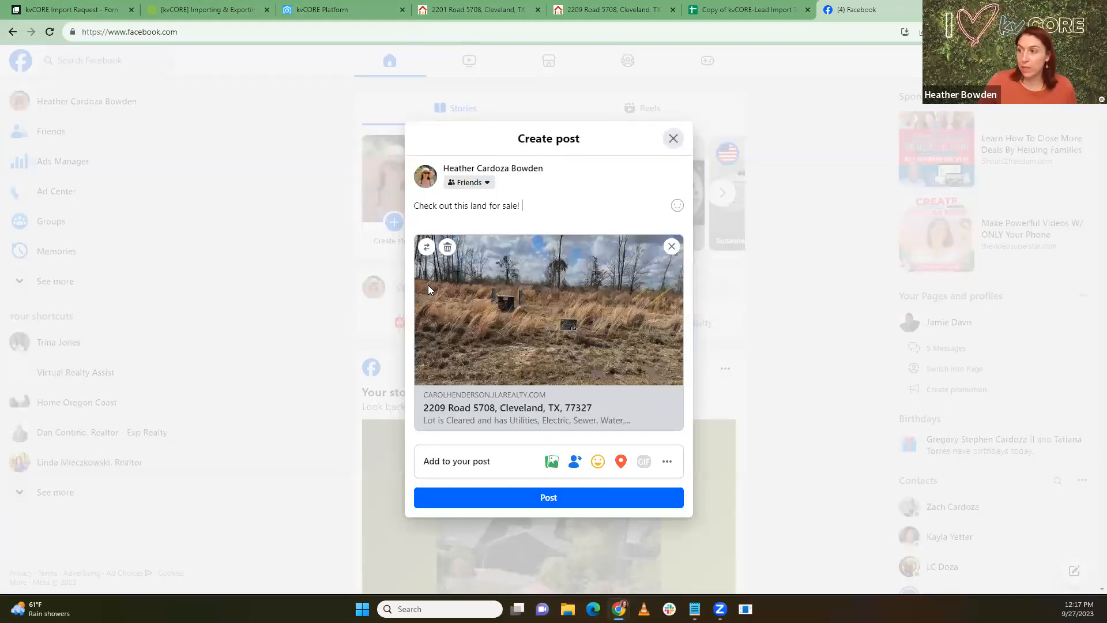
click(673, 139)
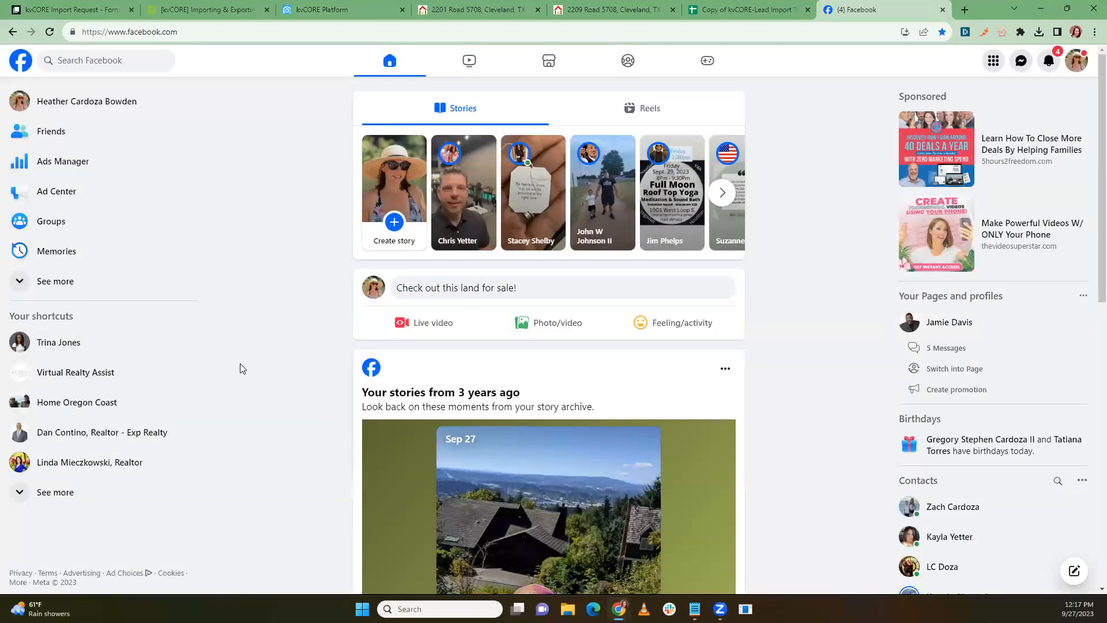
Step: Return to kvCORE and open Lead Engine's Build Landing Page builder
click(479, 9)
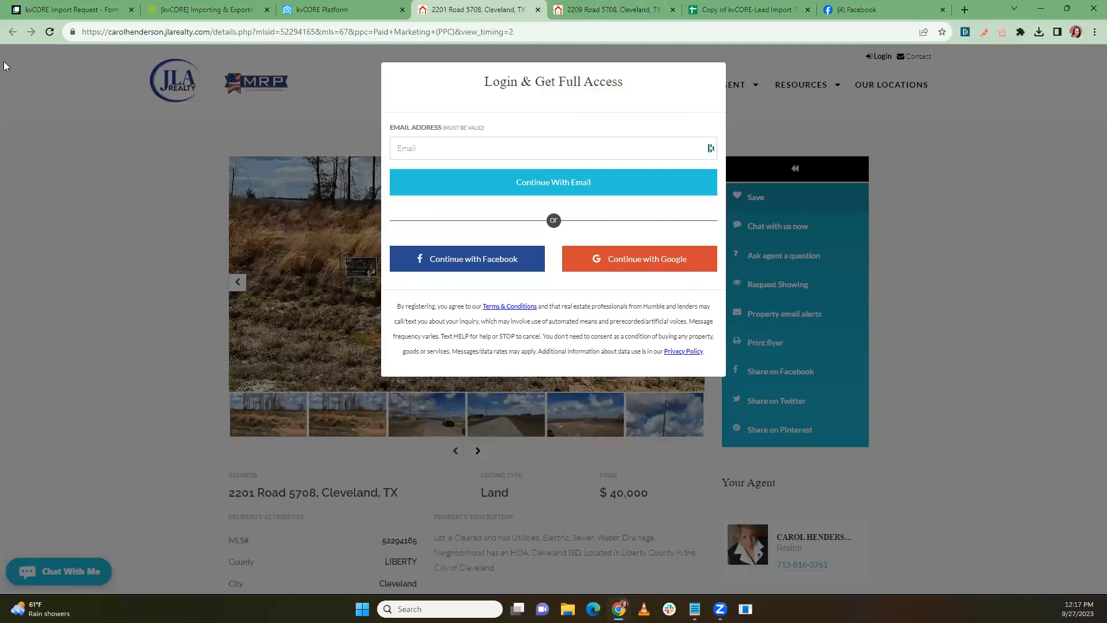
click(300, 16)
mouse_move(33, 241)
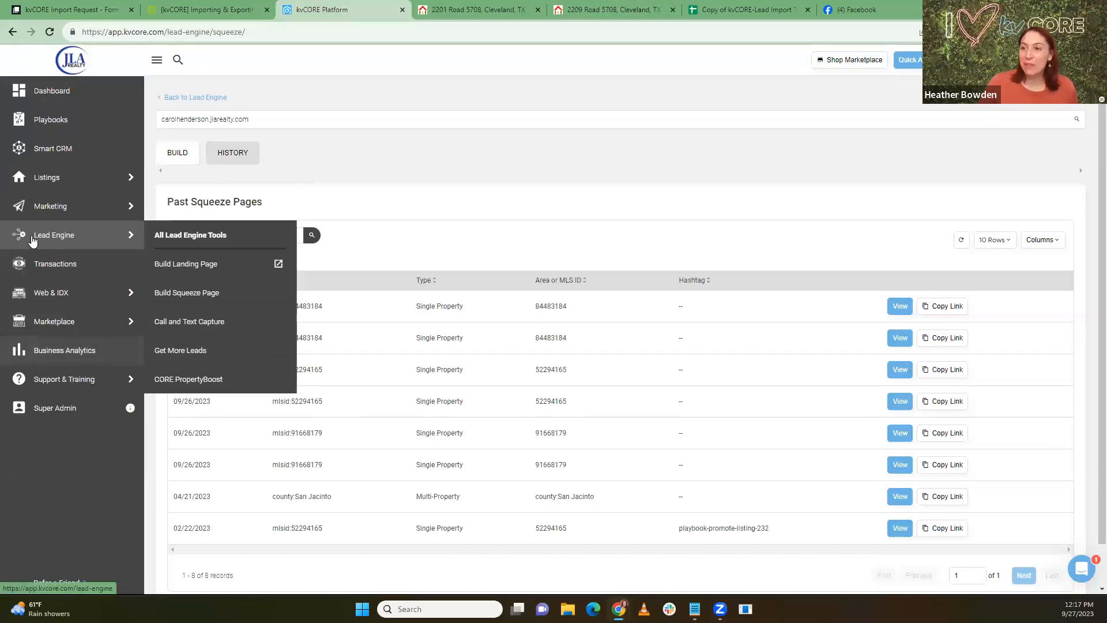
click(192, 265)
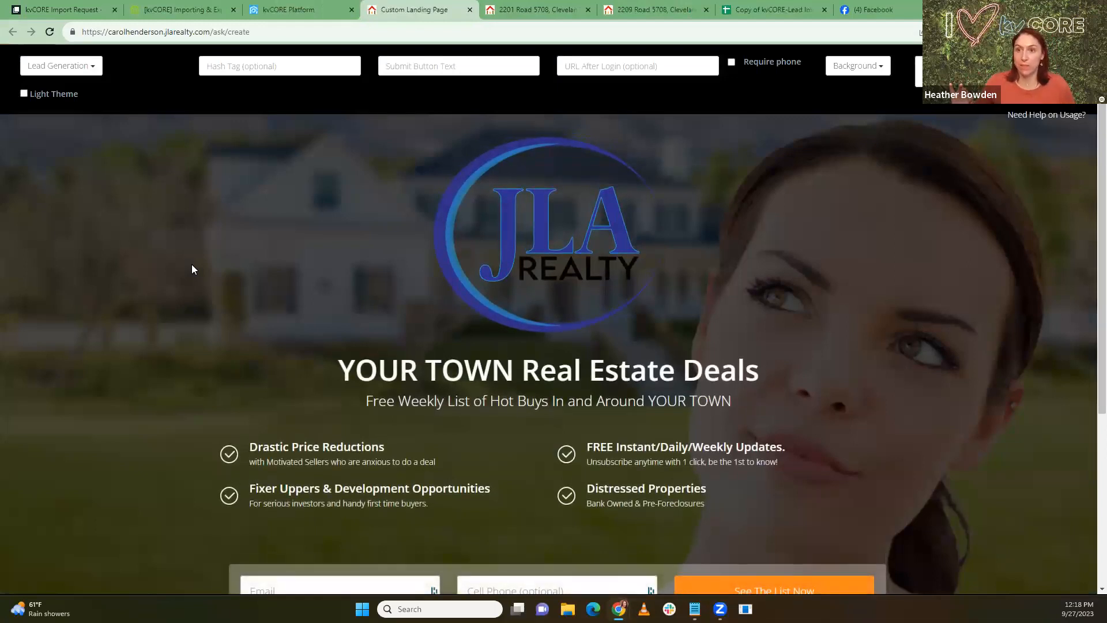
Step: Switch to Light Theme and retitle the page 'Portland Relocation Guide' with a relocation-guide download subtitle
click(24, 94)
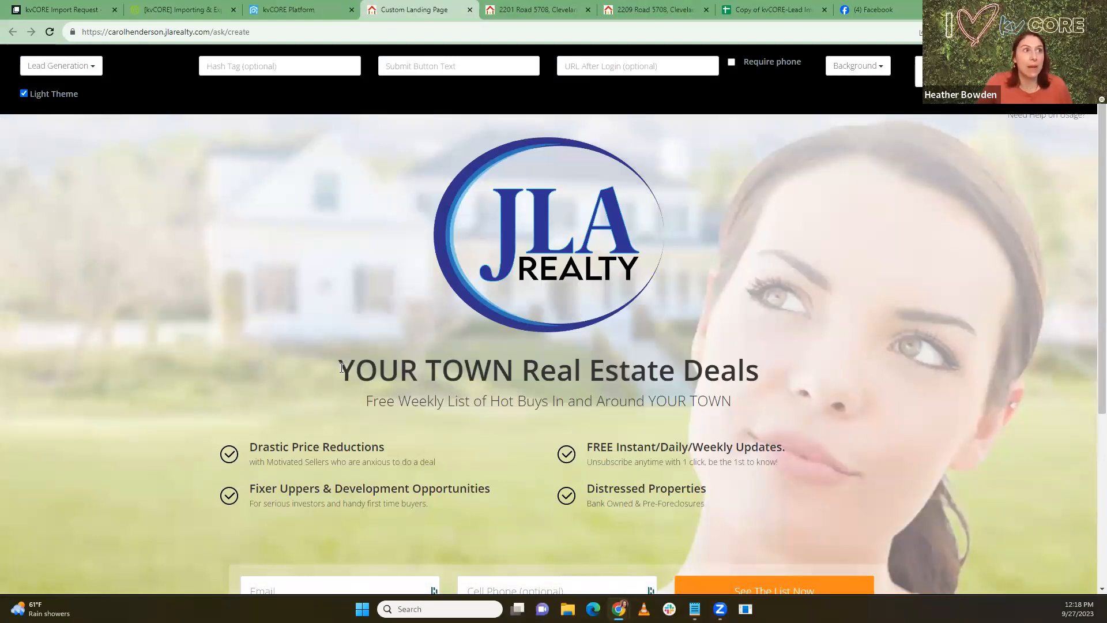
drag(341, 366, 795, 384)
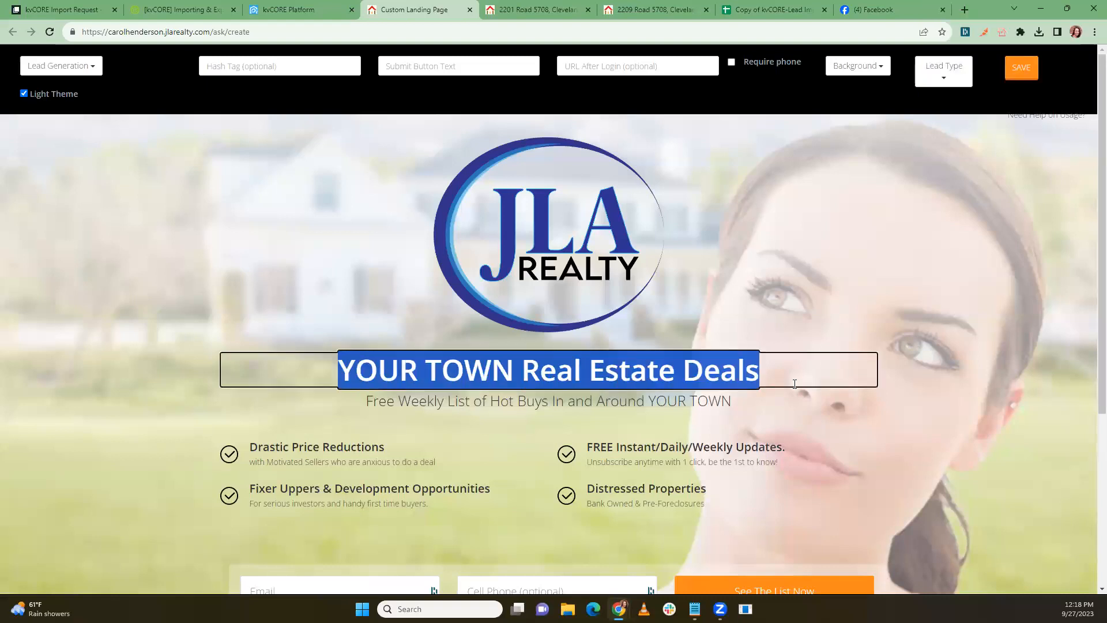
text(Port)
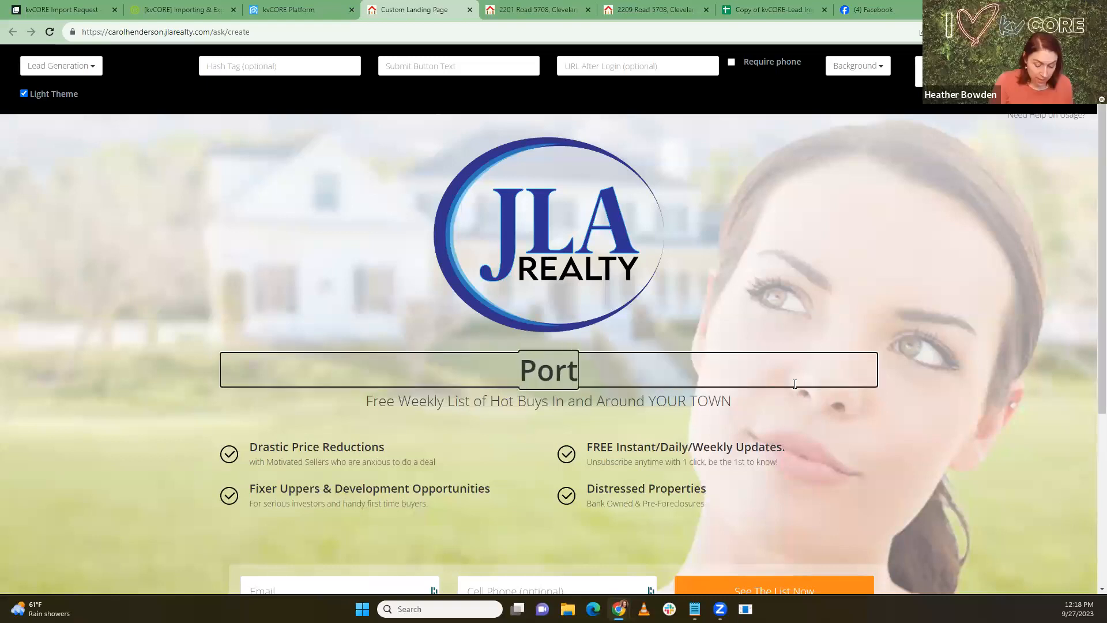
text(land Rel)
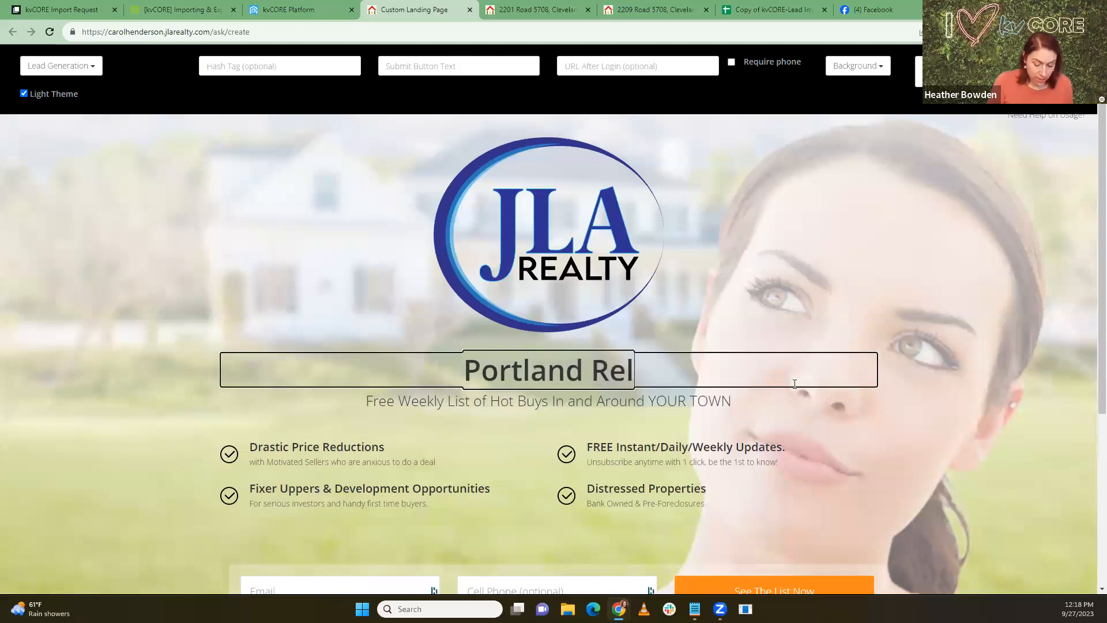
text(ocation Guide)
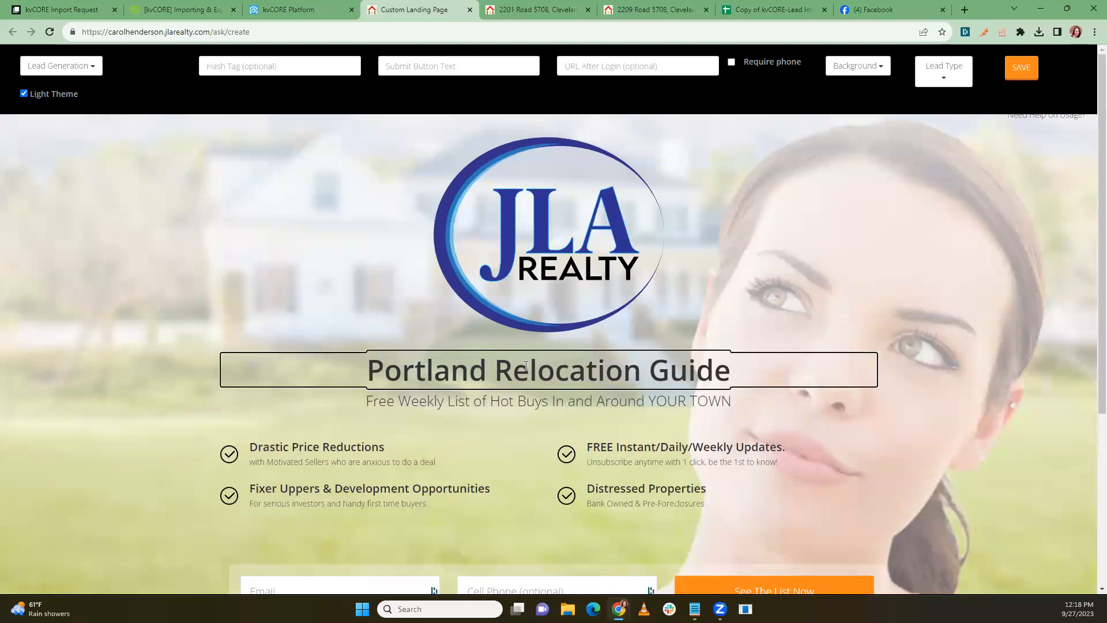
click(396, 404)
drag(367, 401, 746, 384)
click(445, 400)
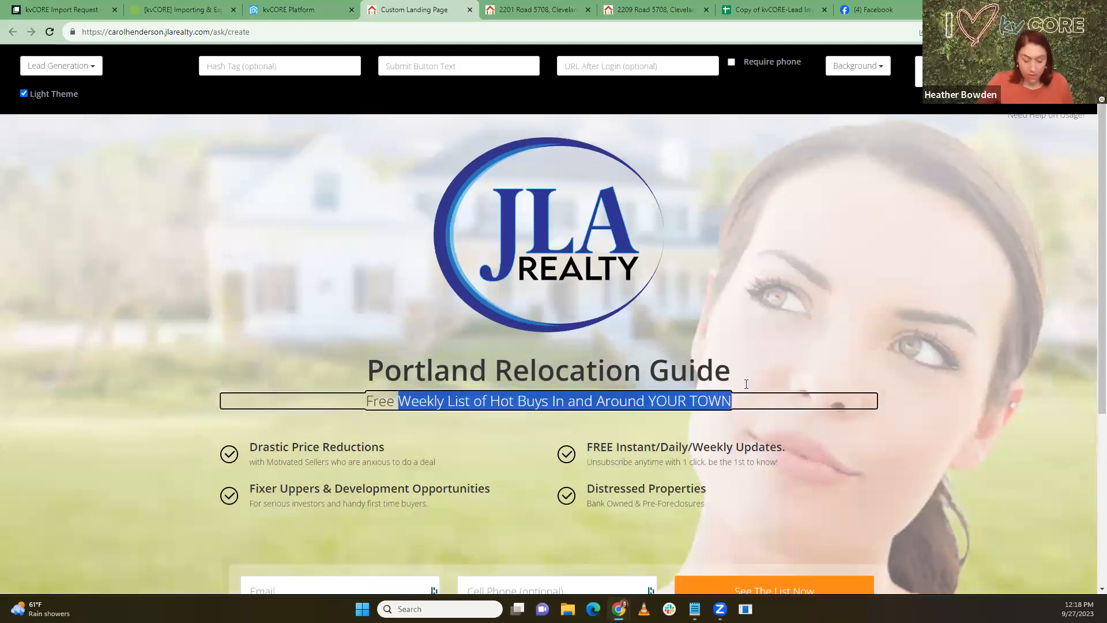
text(Relocation Guide)
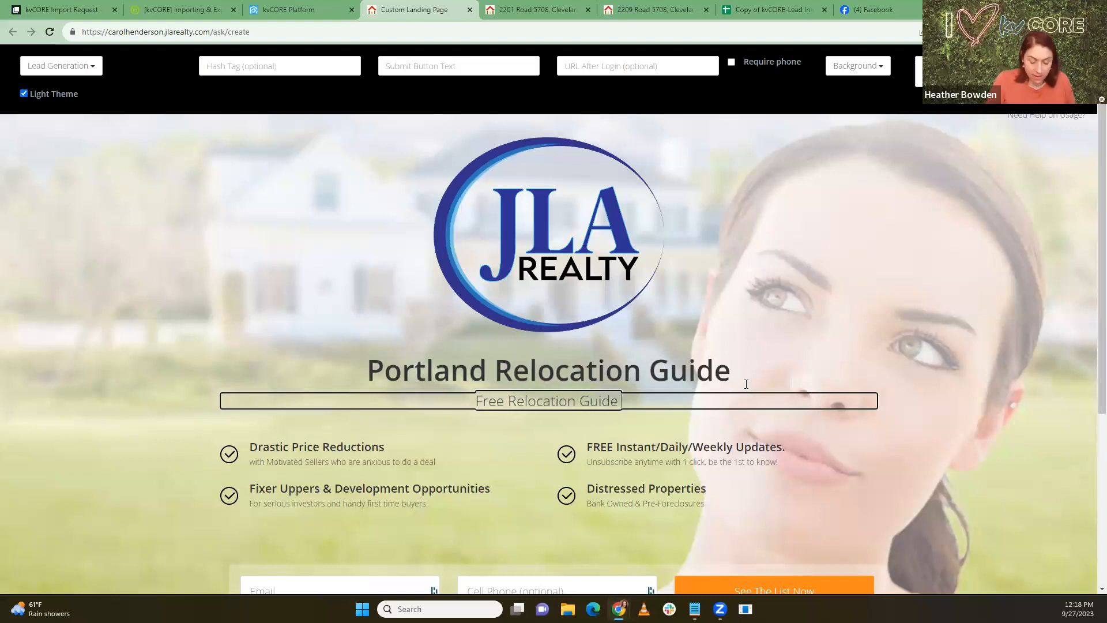
text( Download Instantly!)
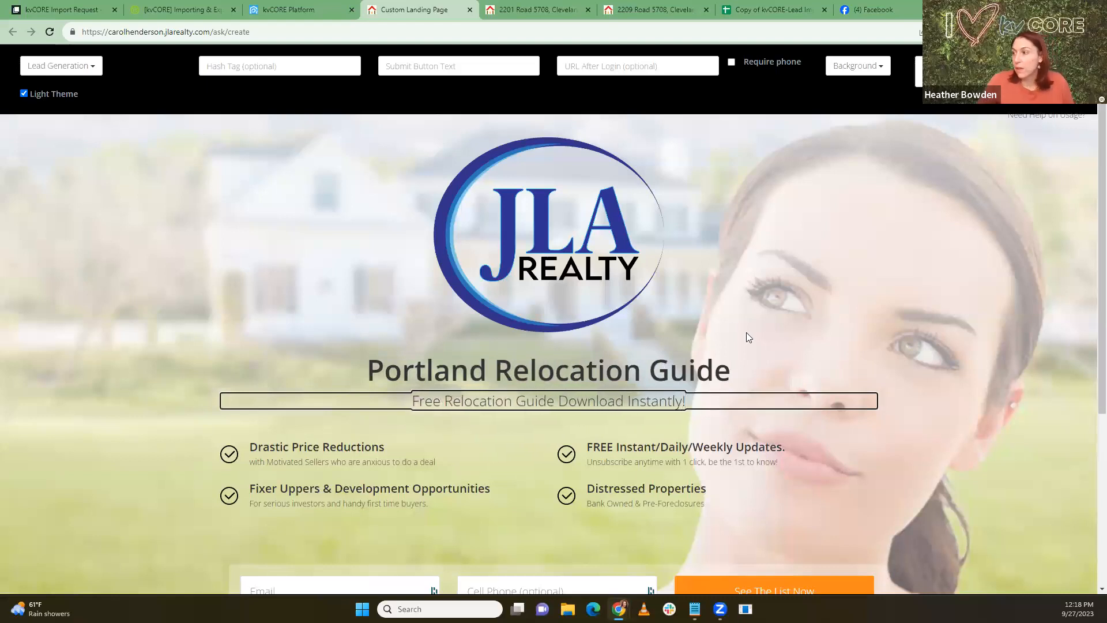
key(BackSpace)
text(-)
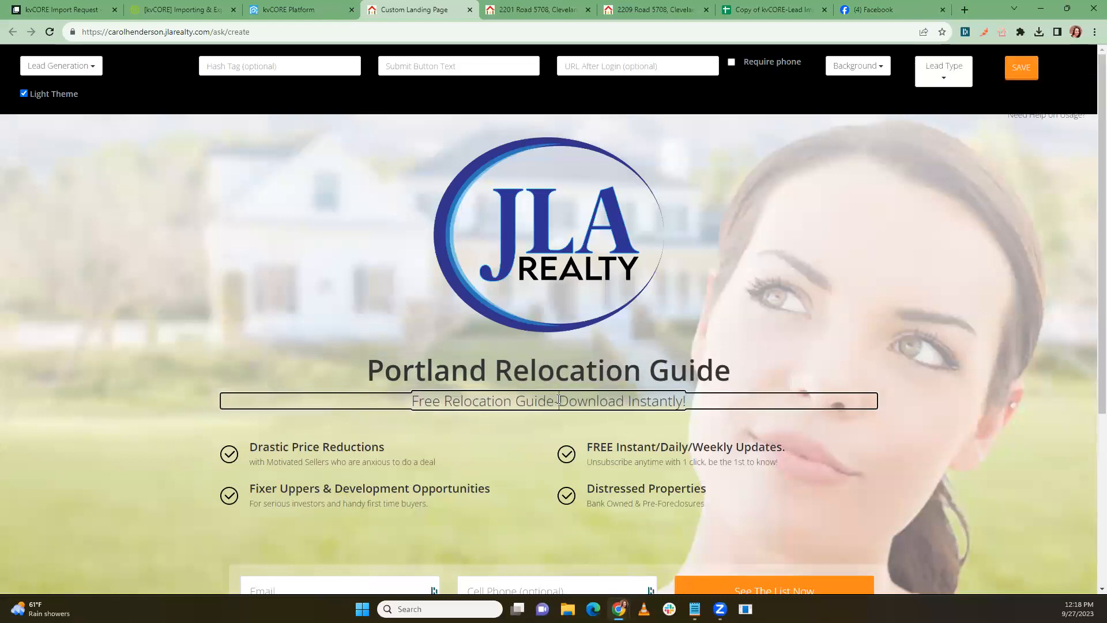
Step: Change the first feature to 'Find the best schools' with description 'we list all the top places'
click(253, 447)
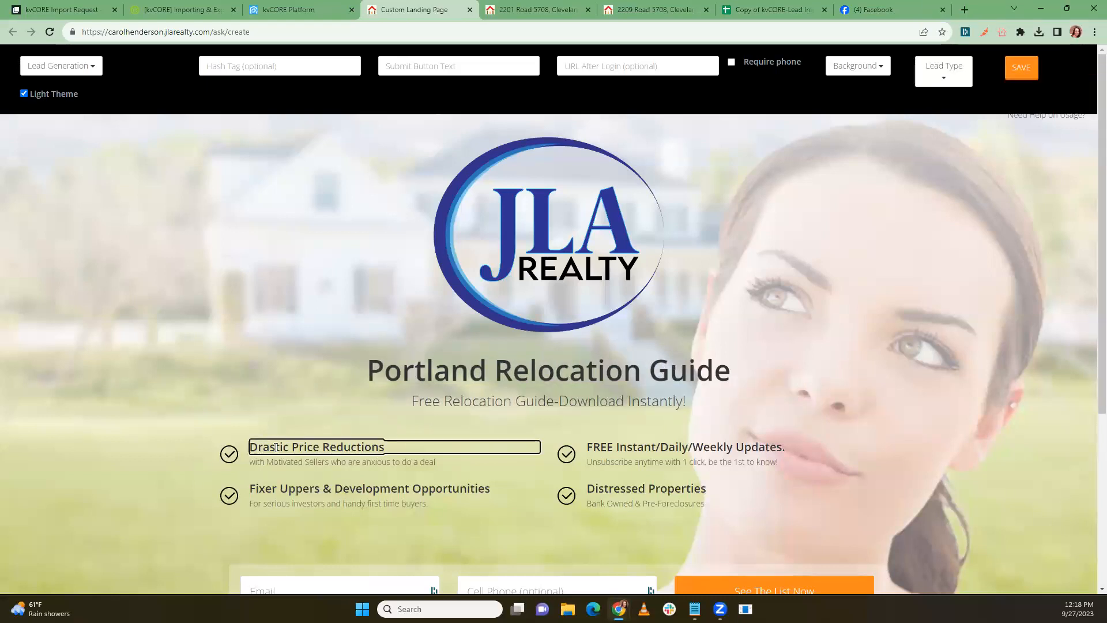
drag(250, 448, 385, 446)
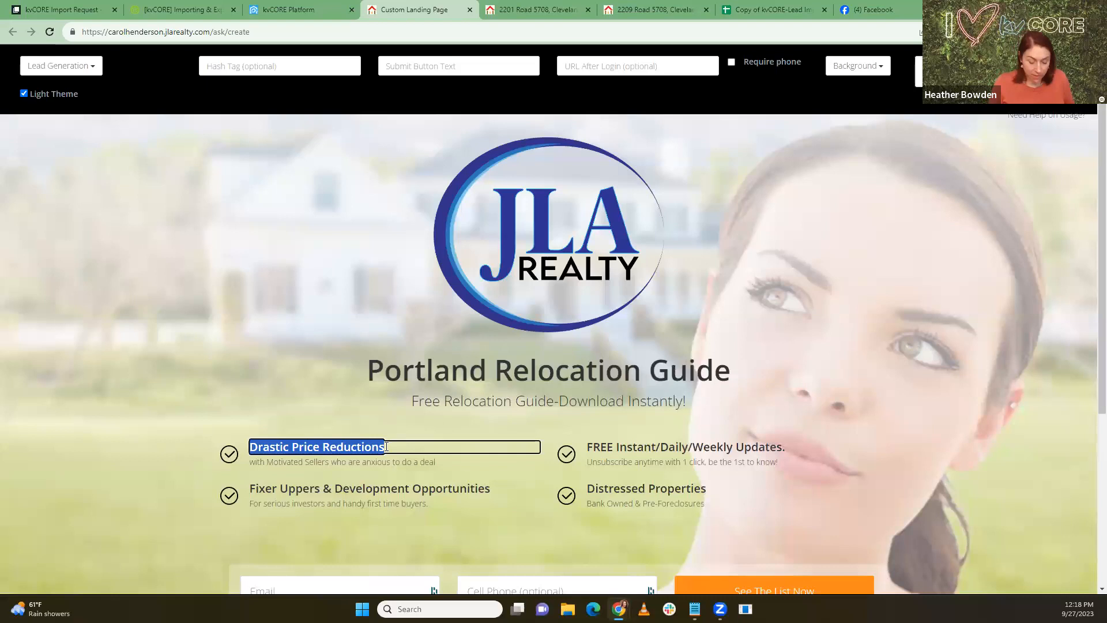
text(Find the best)
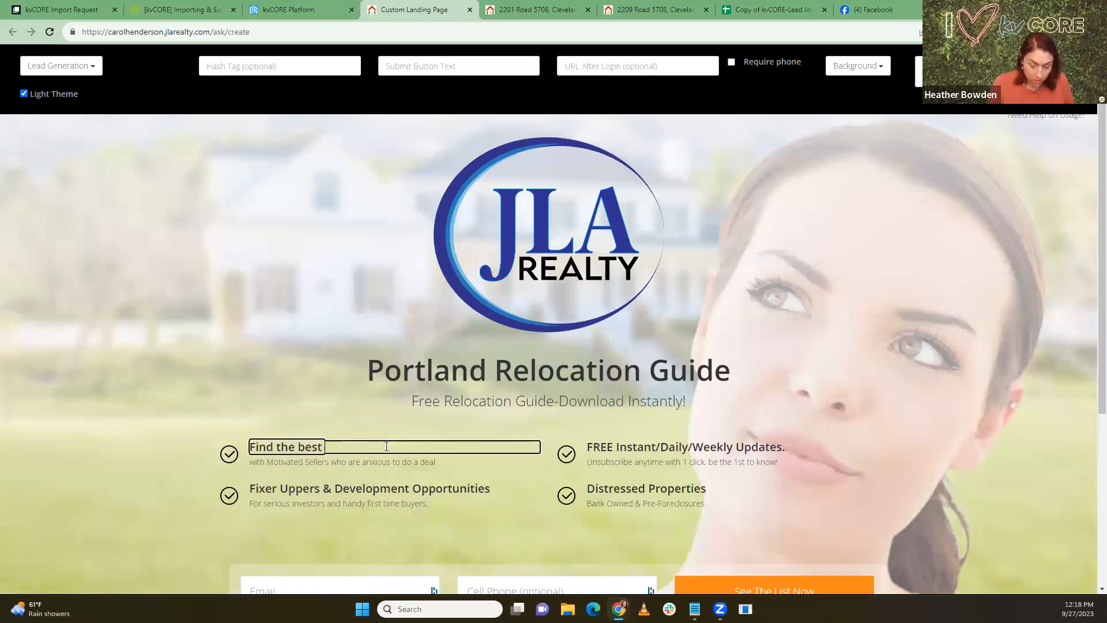
text( schools)
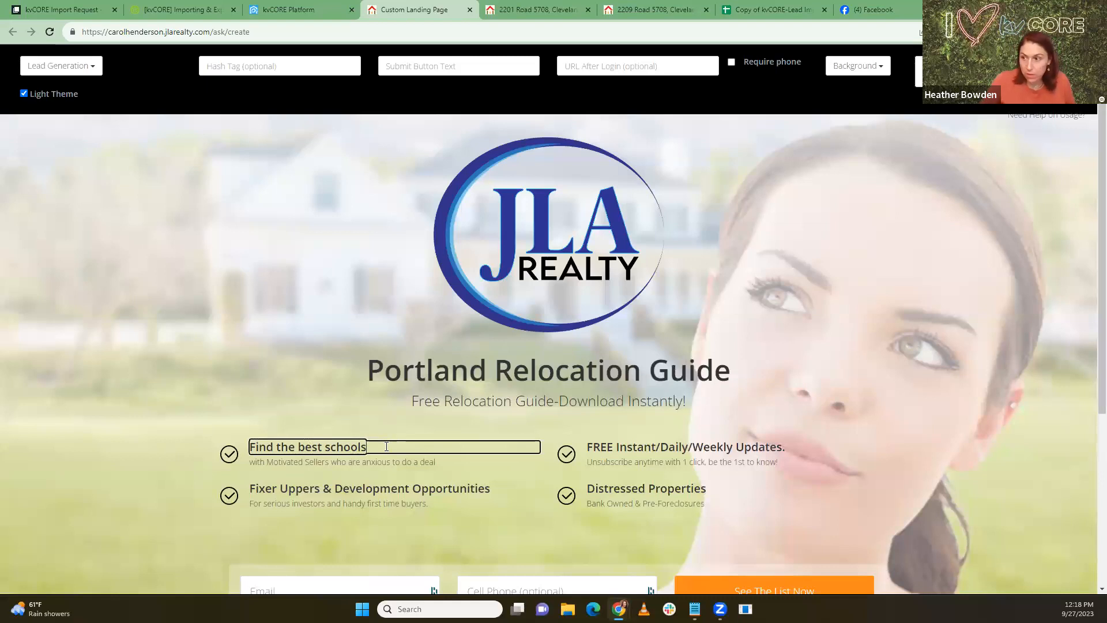
click(412, 461)
drag(437, 461, 226, 459)
text(we list)
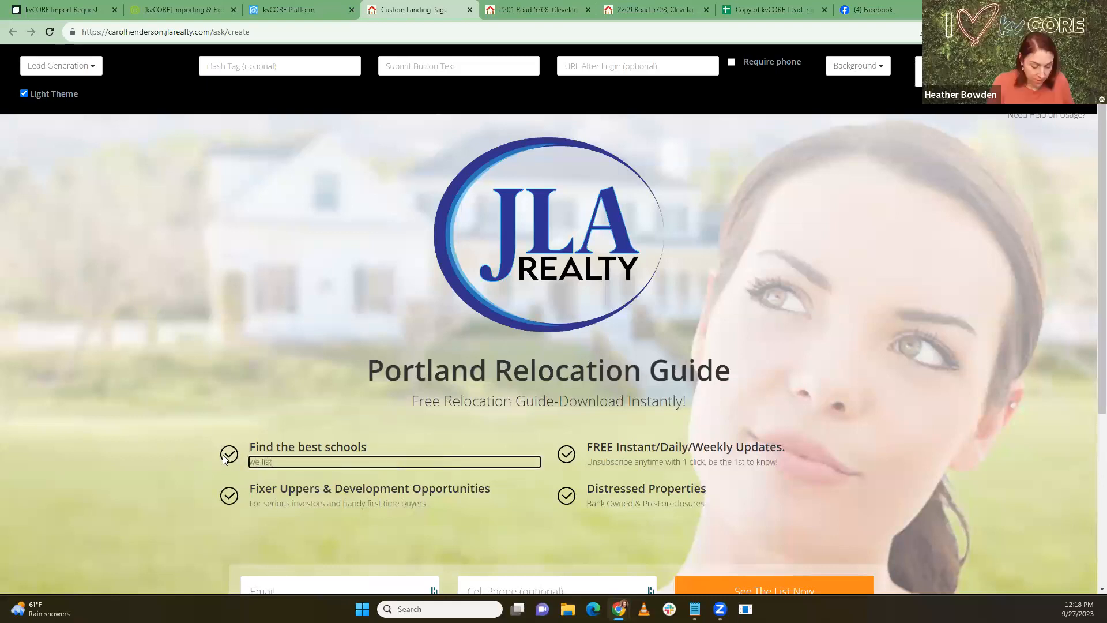
text( all the top places)
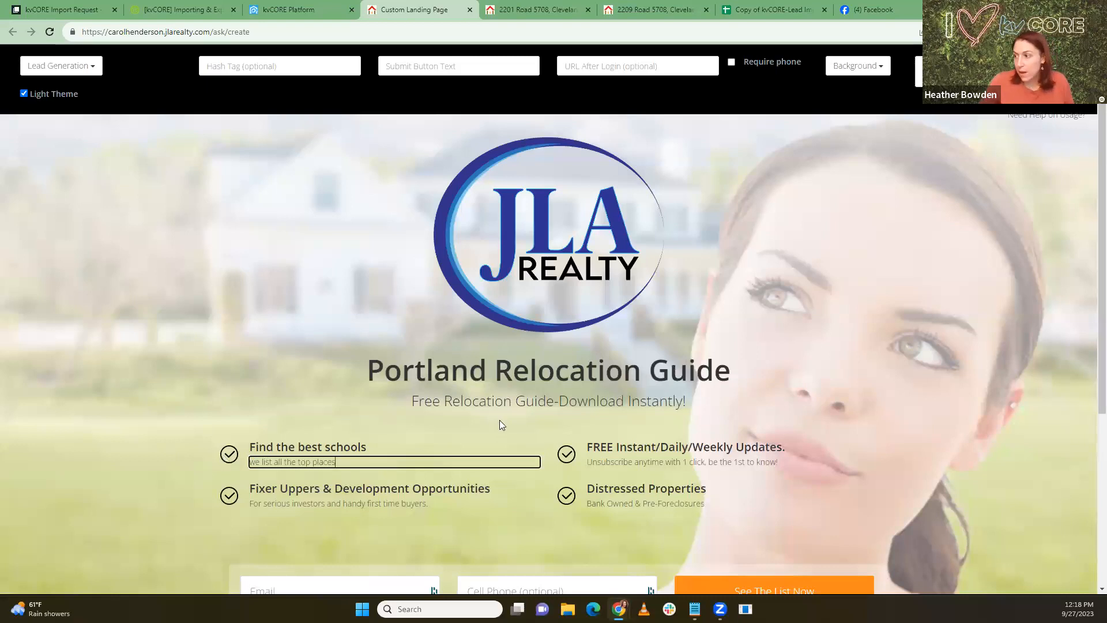
Step: Change the second feature to 'Discover the hot neighborhoods' with 'Find out what's established and up and coming'
click(598, 445)
shift+click(829, 448)
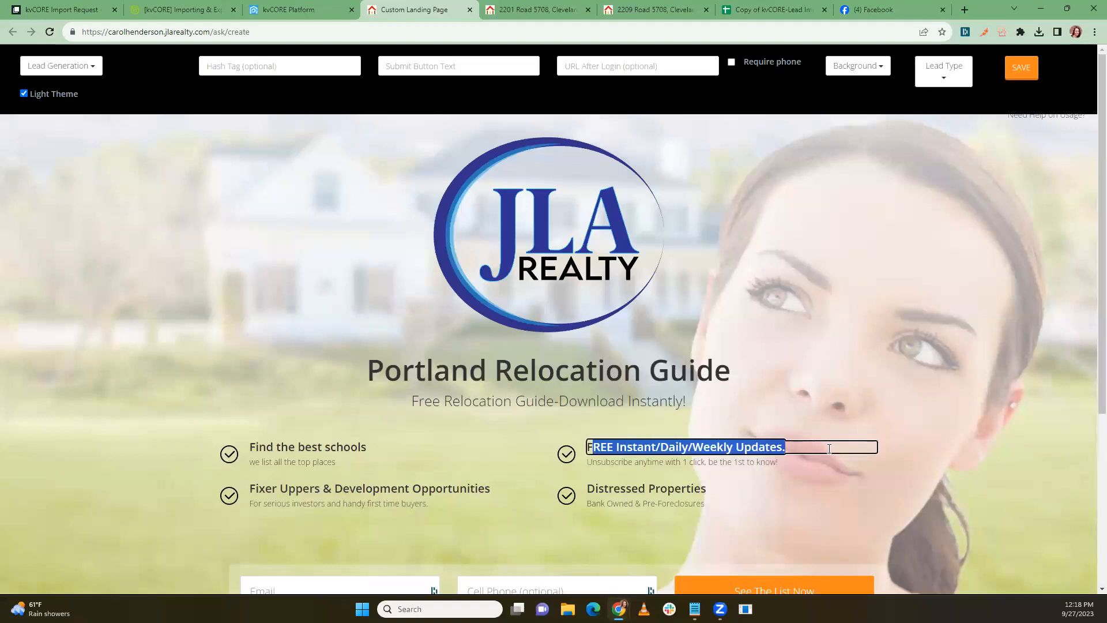
text(Disco)
key(BackSpace)
key(BackSpace)
key(BackSpace)
key(BackSpace)
key(BackSpace)
key(BackSpace)
text(Dis)
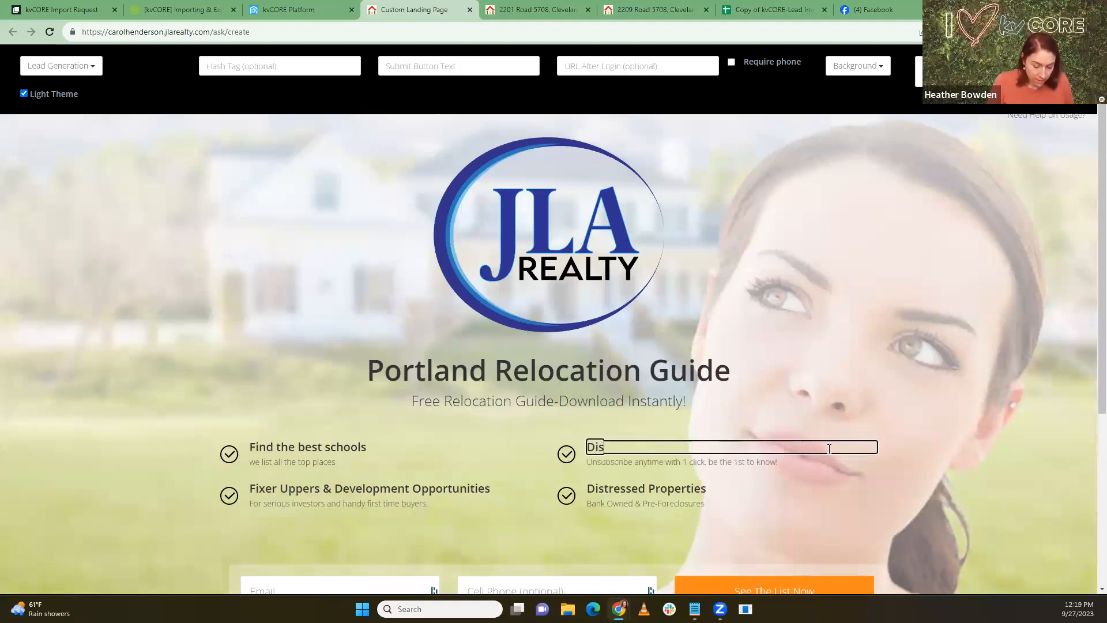
text(cover the)
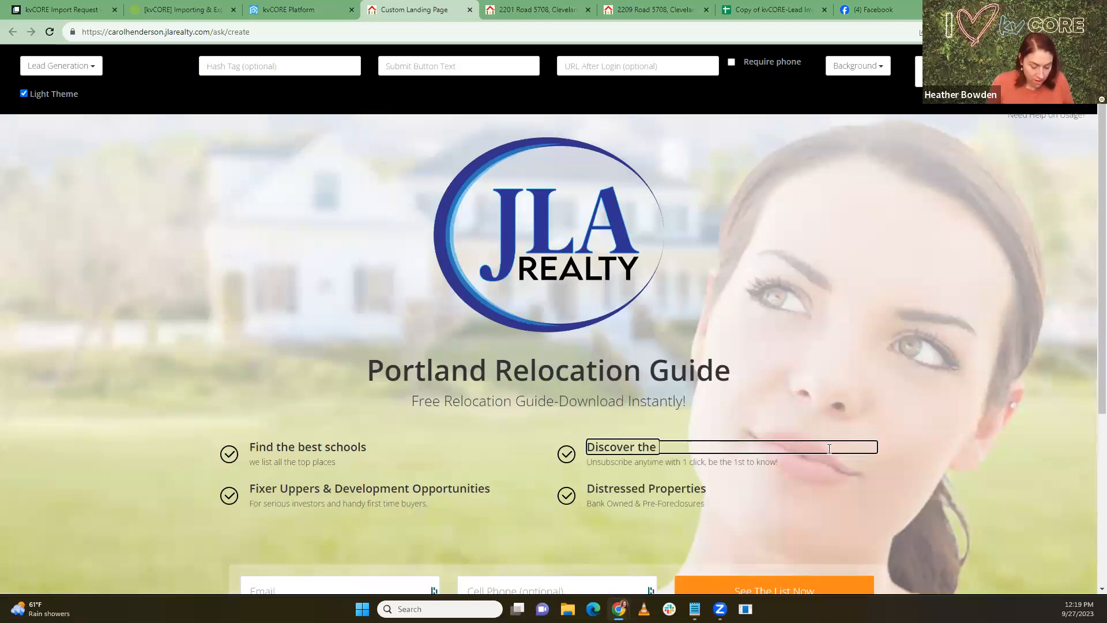
text( hot neigh)
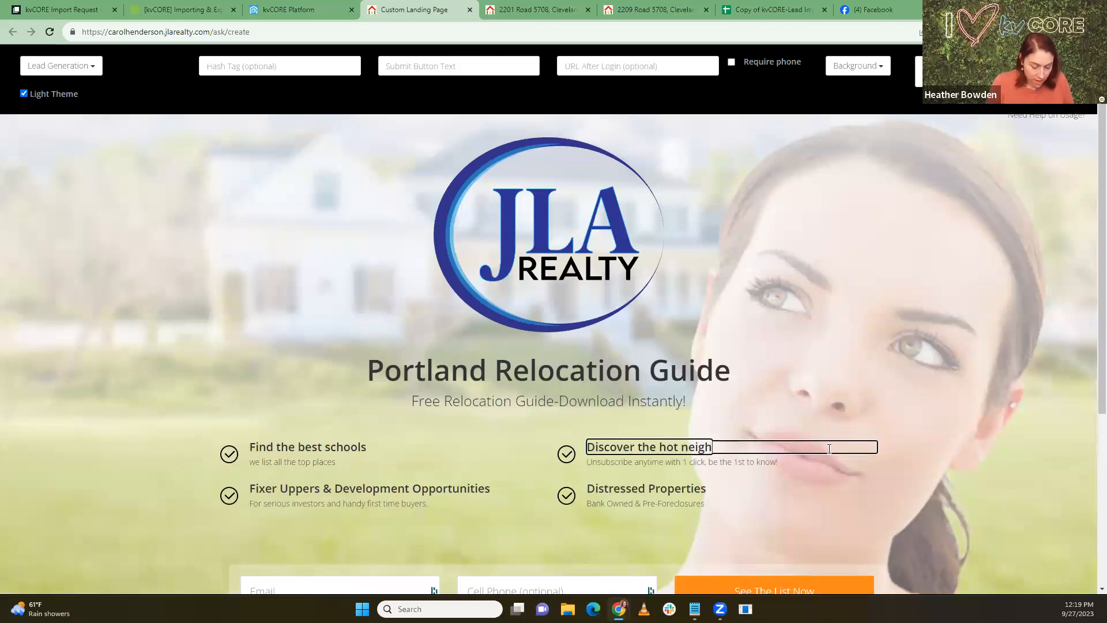
text(borhoods)
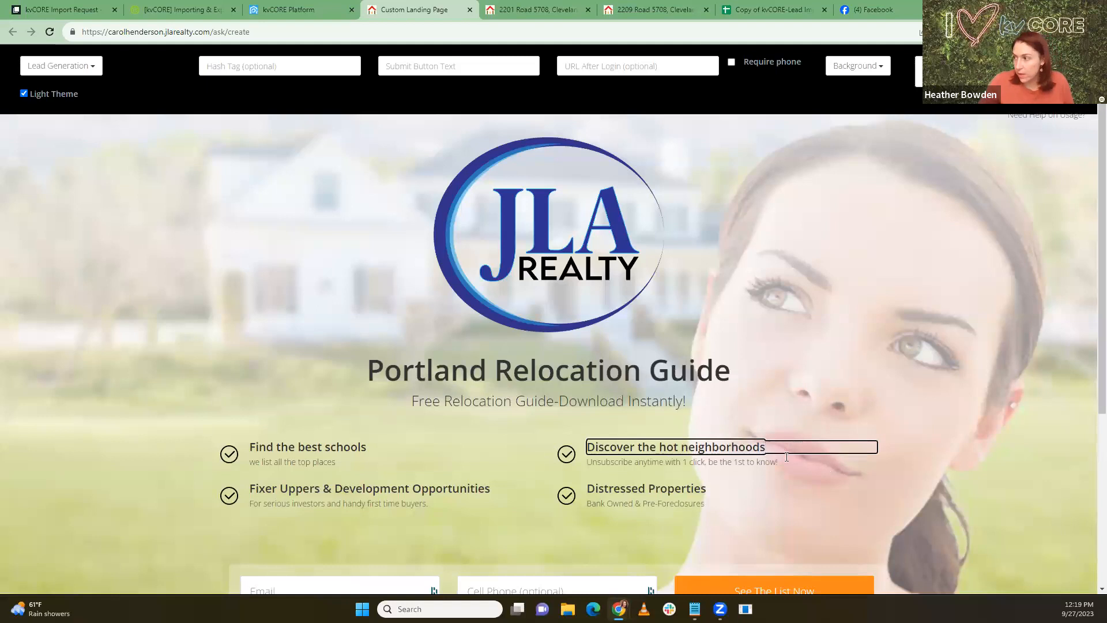
click(772, 463)
drag(784, 463, 459, 489)
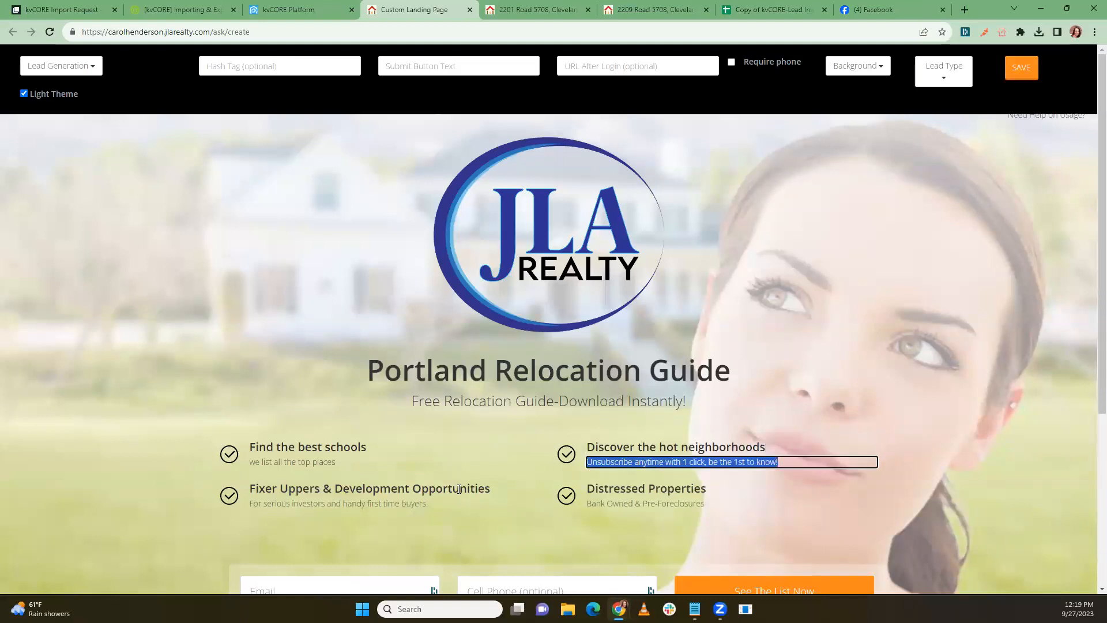
text(Find out what)
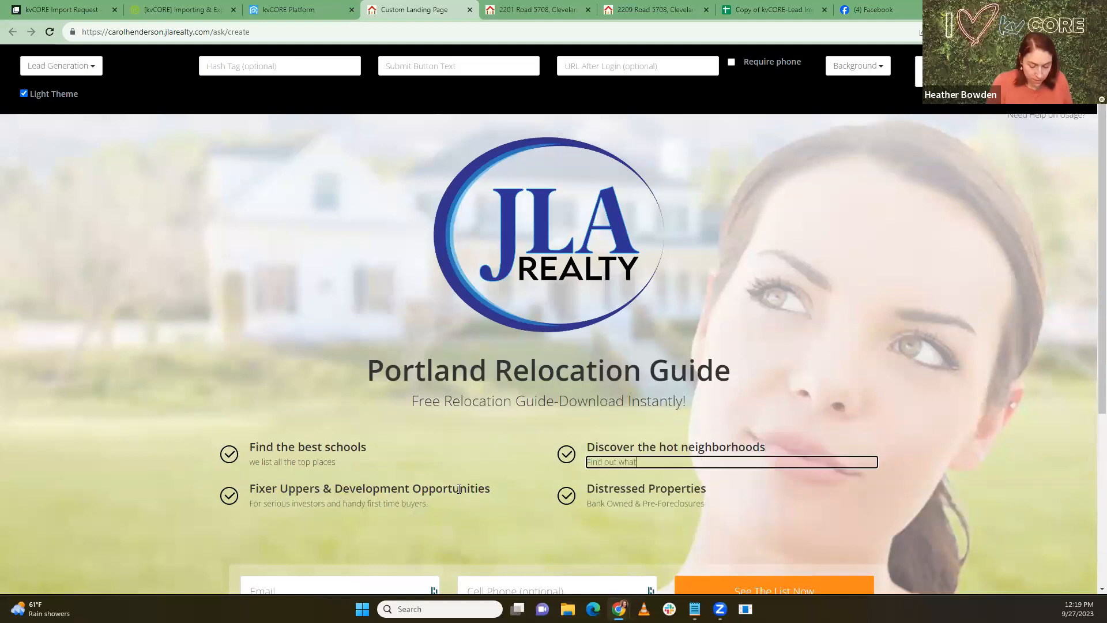
text('s established and up a)
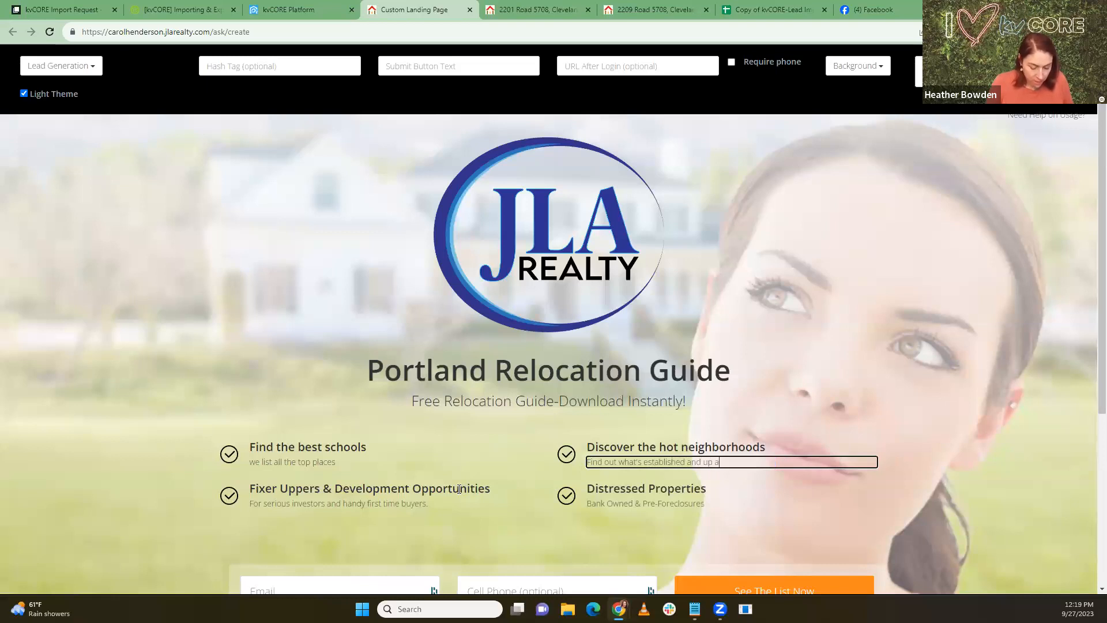
text(nd coming)
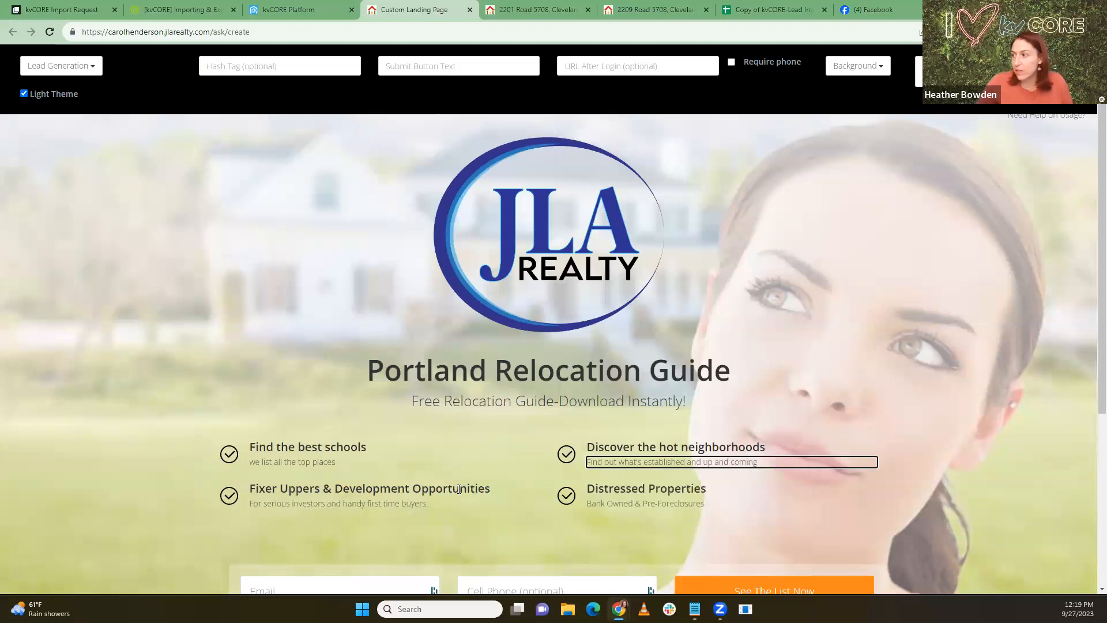
Step: Delete the Fixer Uppers and Distressed Properties feature items
double_click(436, 491)
double_click(595, 484)
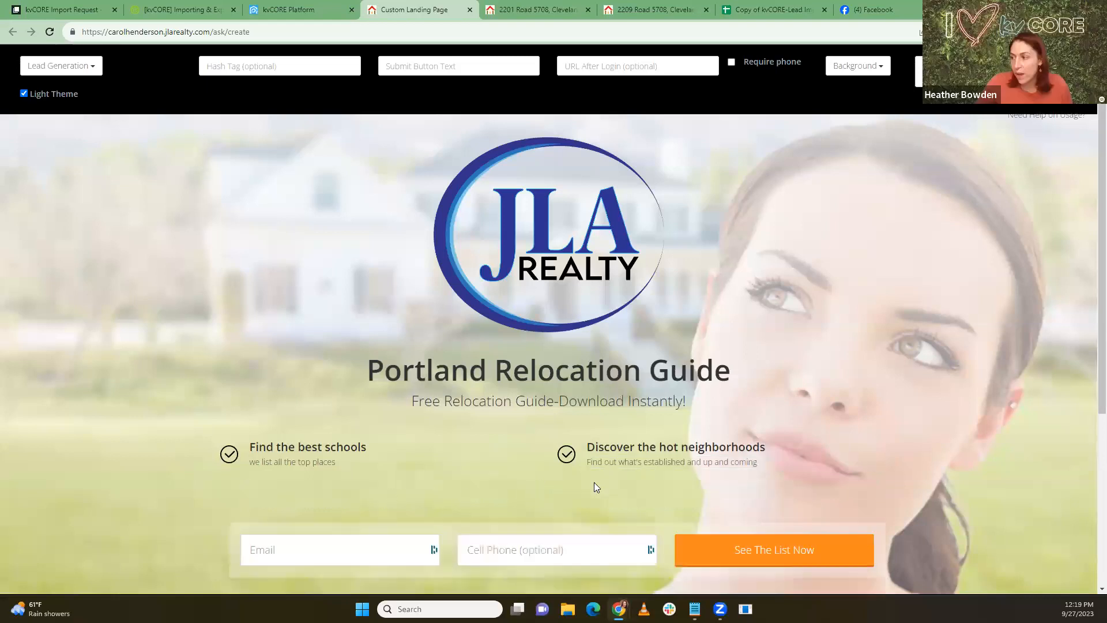
scroll(494, 455, down, 2)
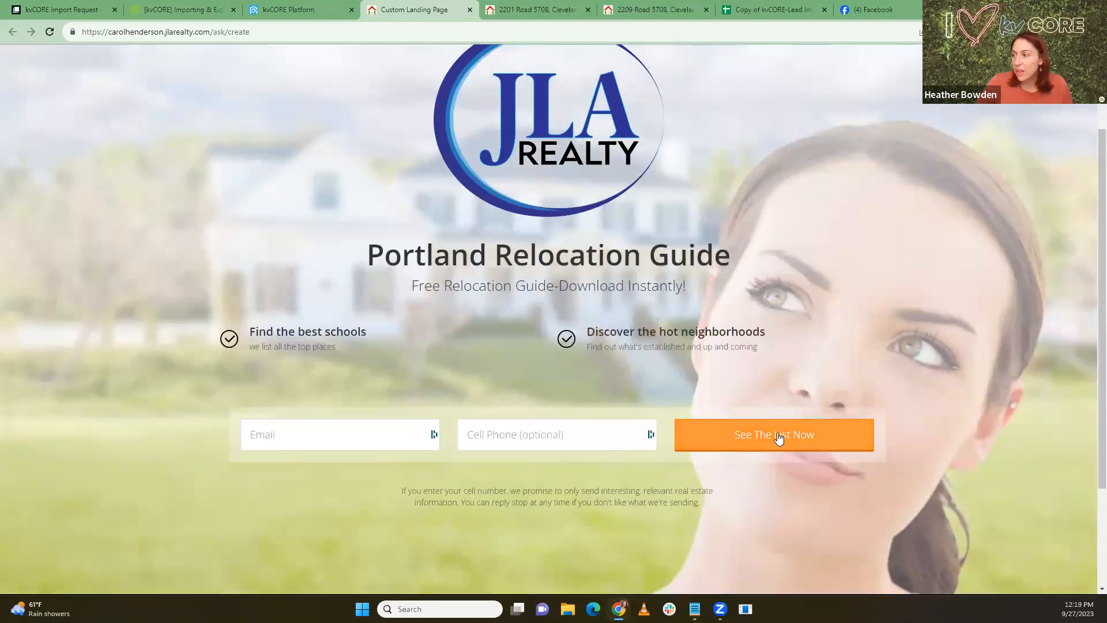
scroll(675, 364, up, 2)
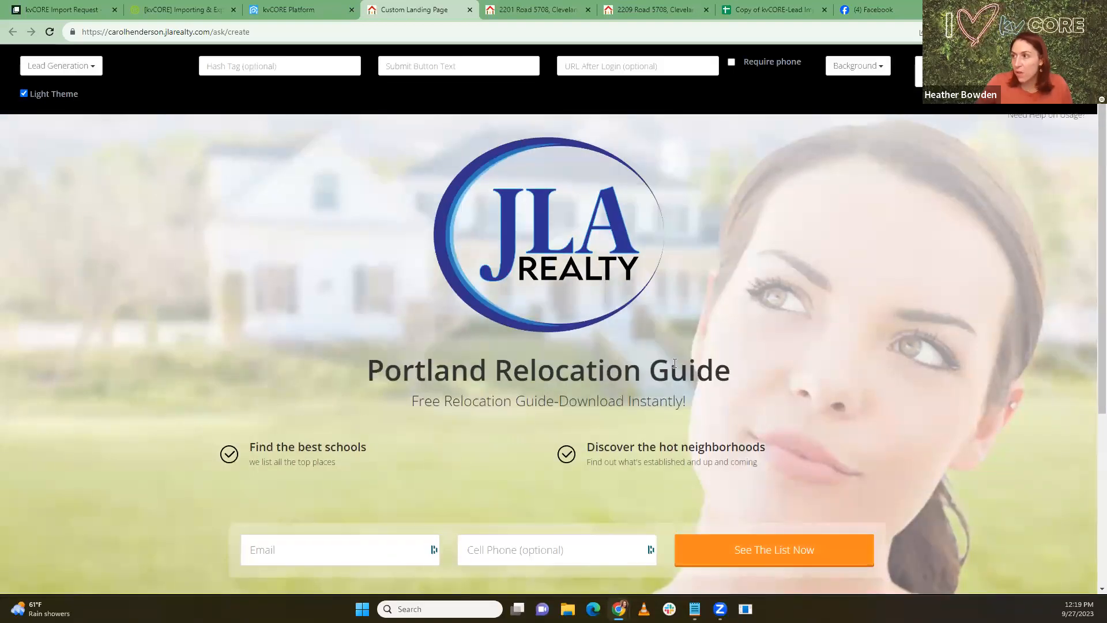
Step: Set the landing page button text to 'Download Now' and the hashtag to 'relocation'
click(384, 69)
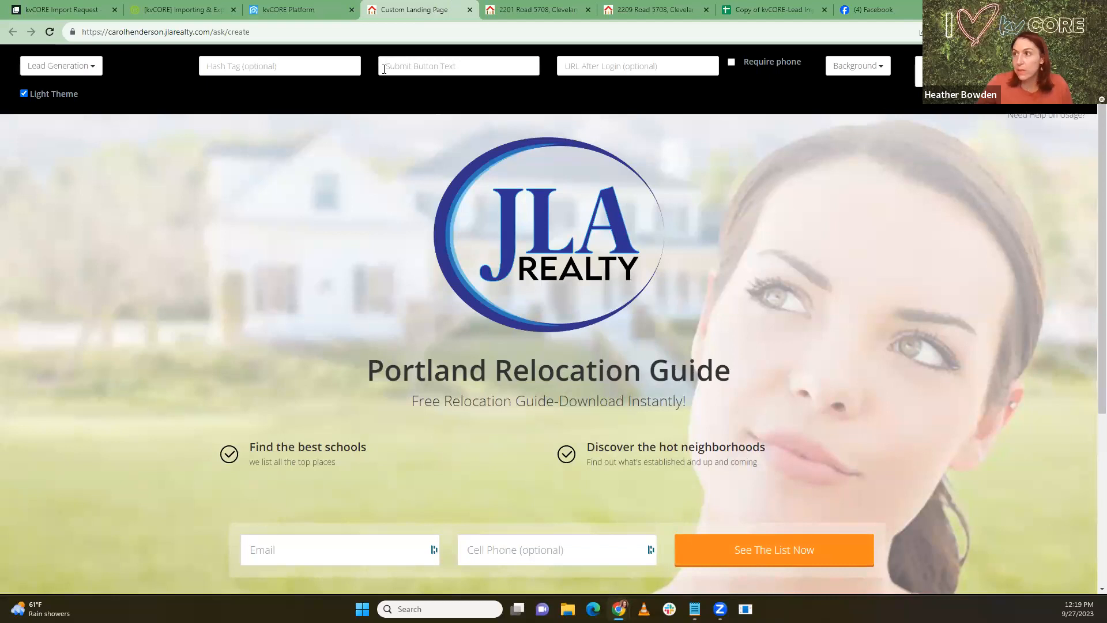
text(D)
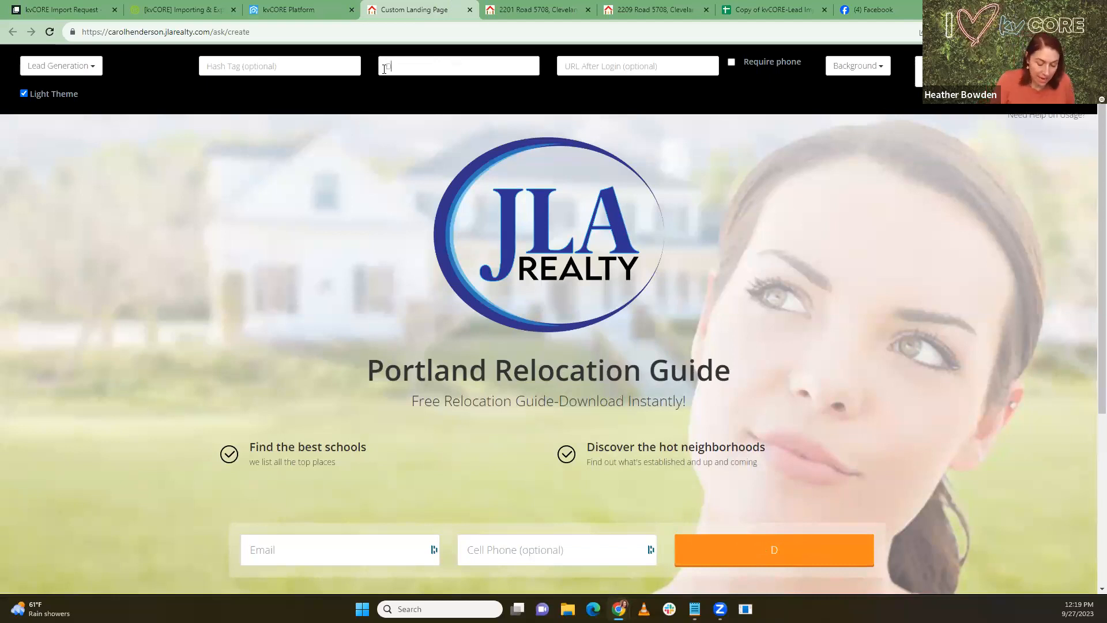
text(ownload Now)
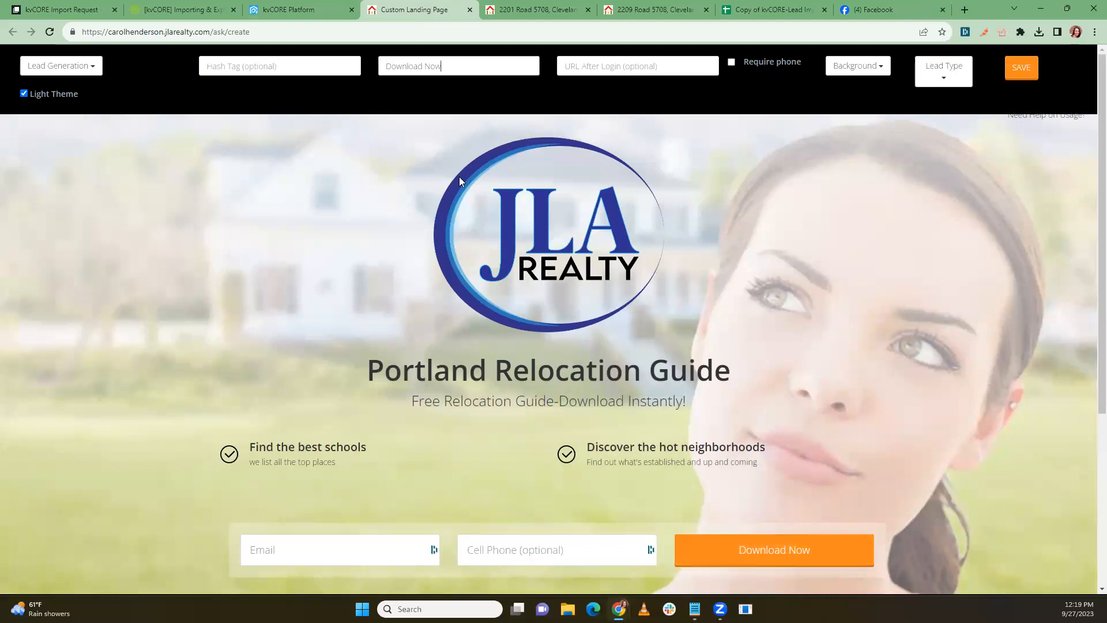
click(225, 67)
text(relocatio)
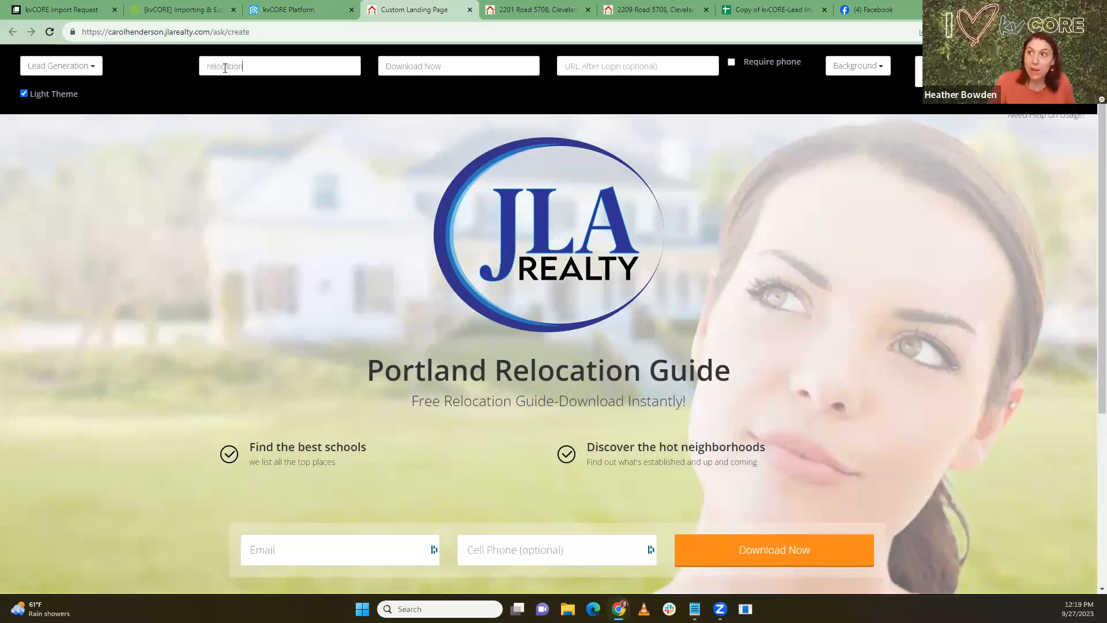
text(n)
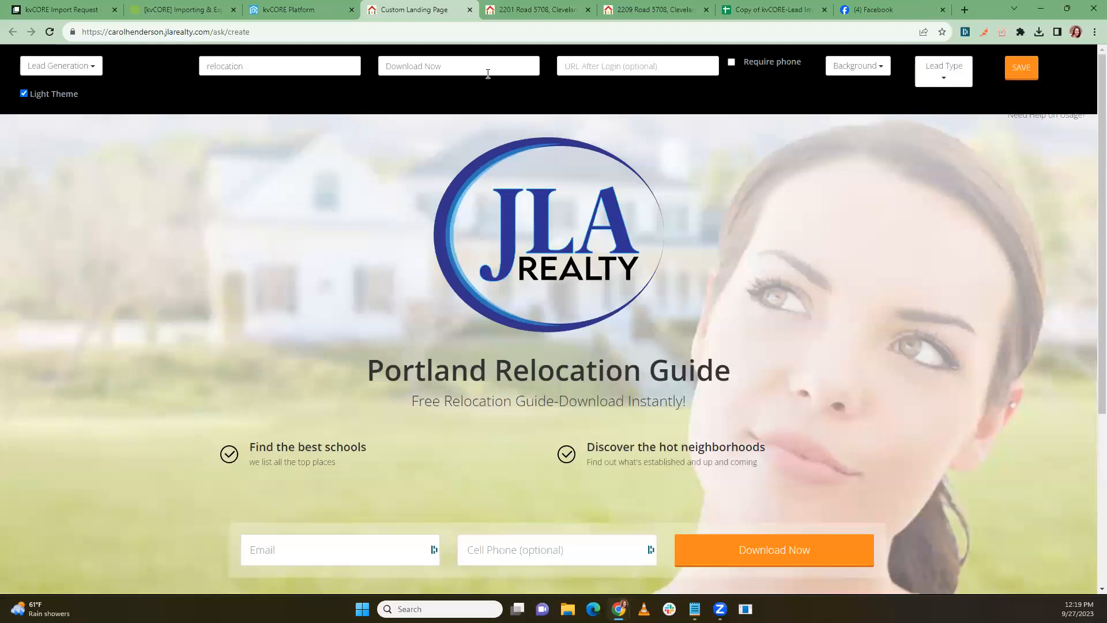
click(587, 67)
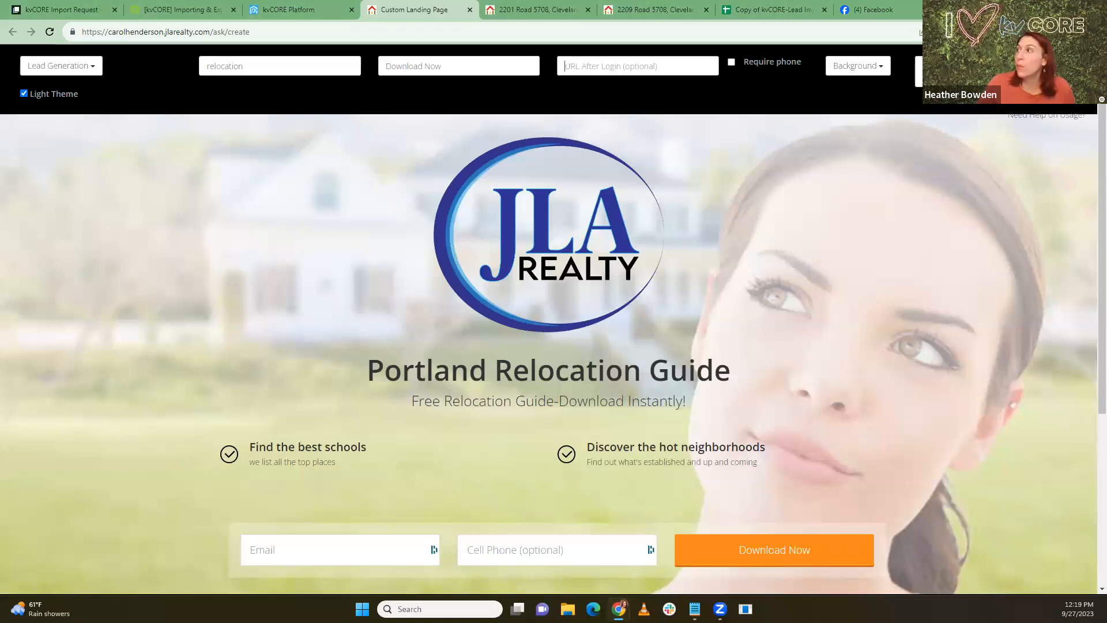
key(ctrl+t)
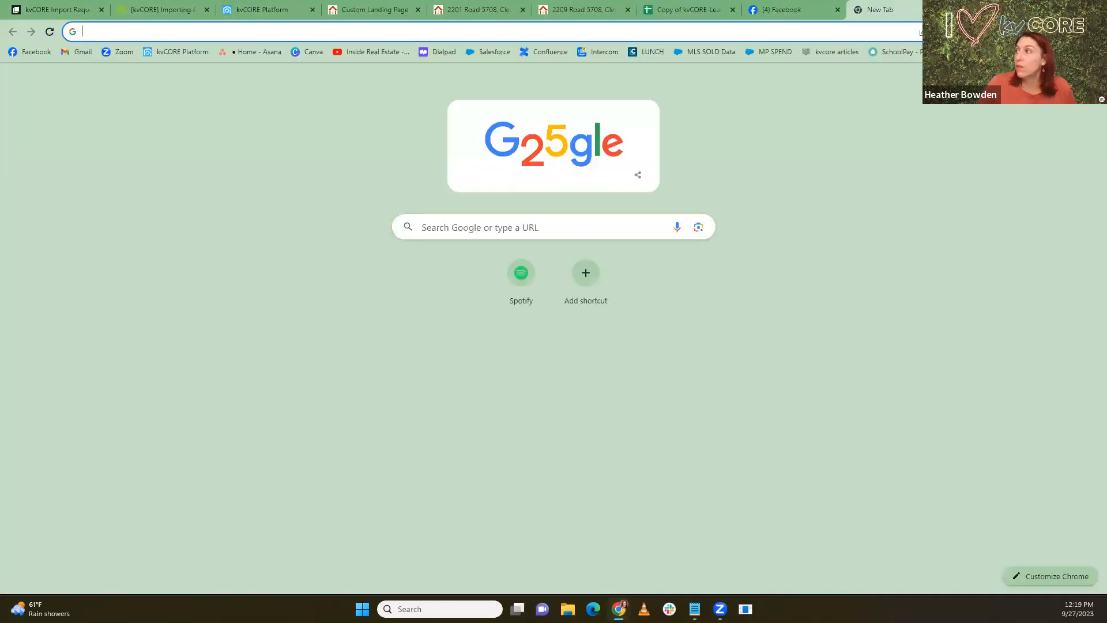
Step: Find 'relo' in Google Drive and open the Portland Relocation Guide PDF
click(1060, 81)
click(932, 208)
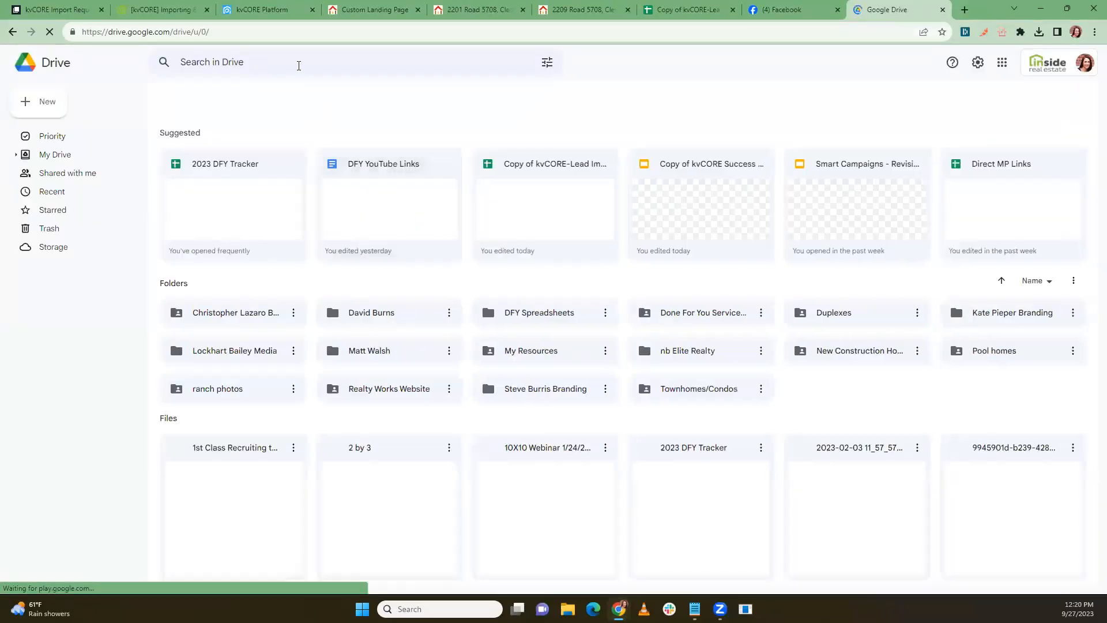
text(relo)
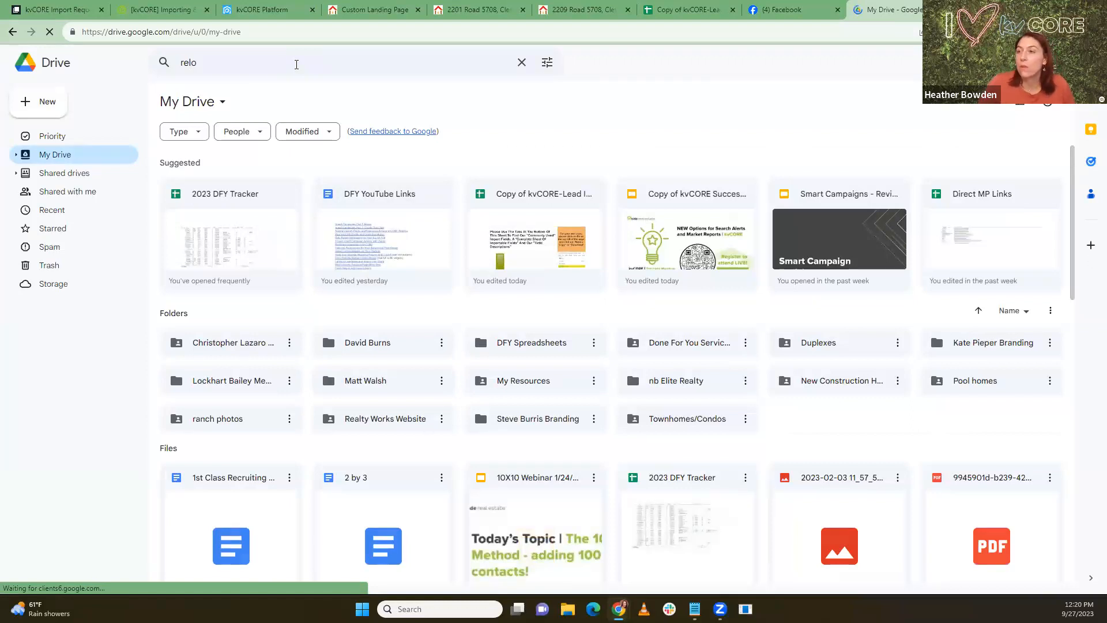
key(Return)
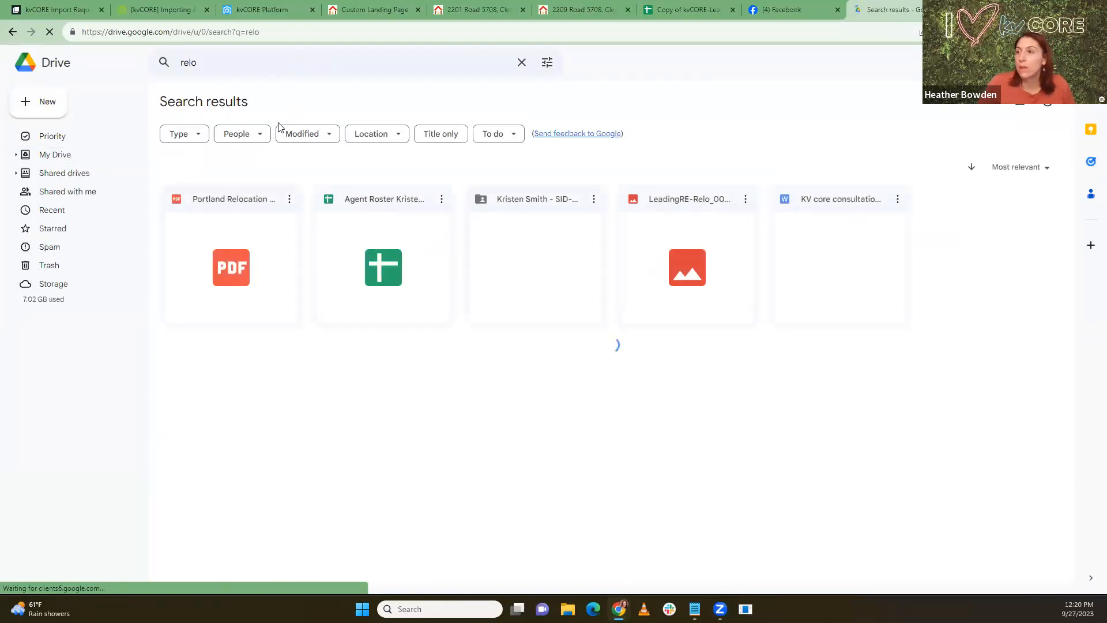
double_click(223, 256)
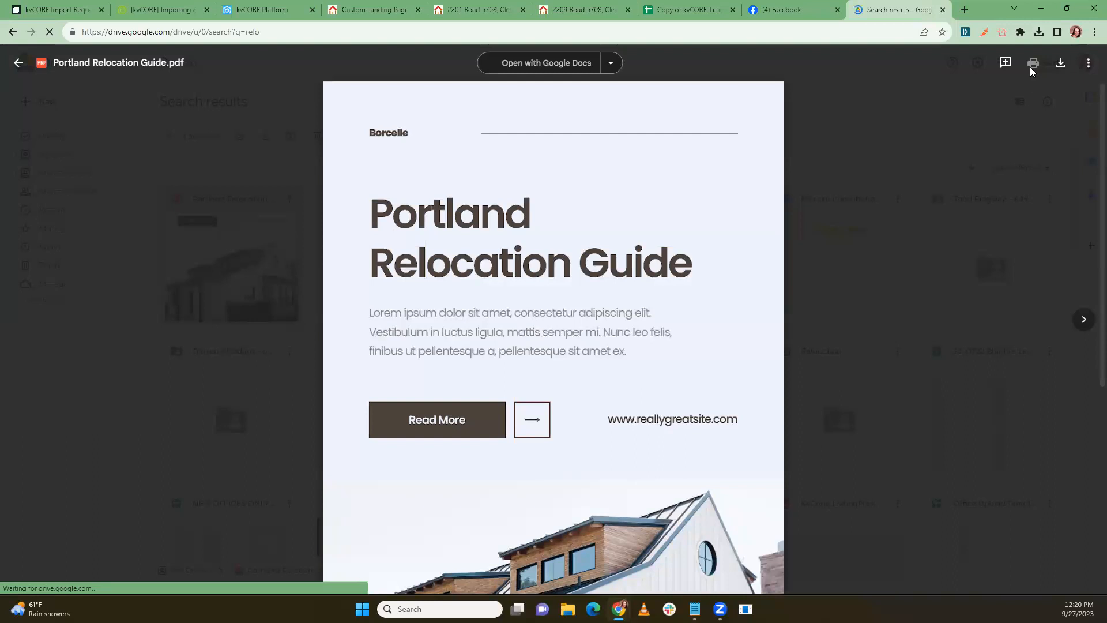
Step: Share the PDF as Viewer for anyone with the link and copy that link
click(1088, 63)
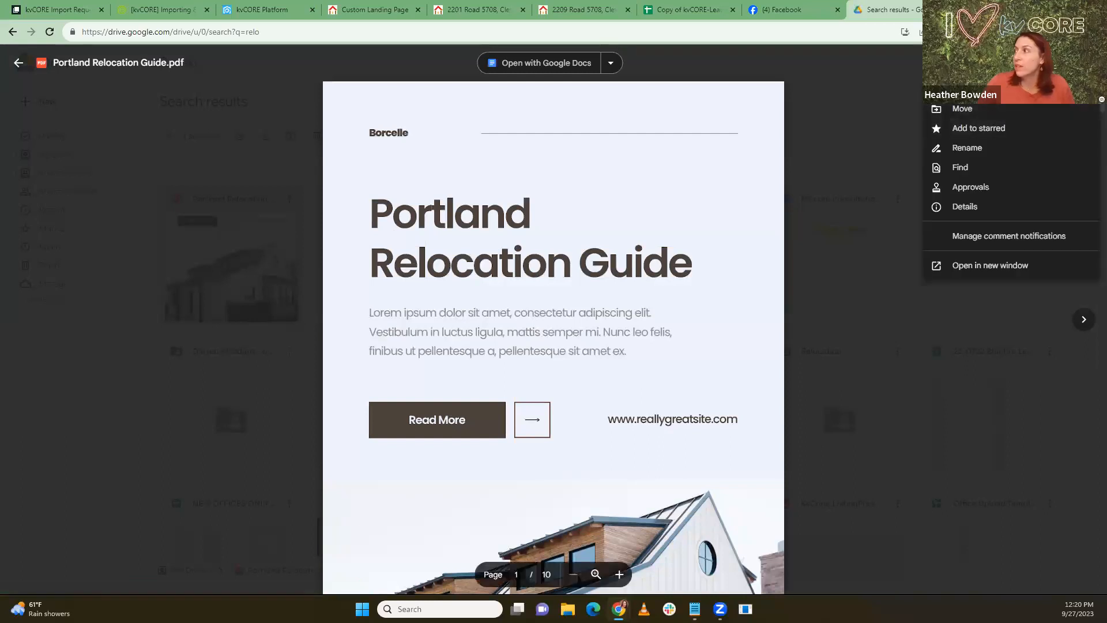
click(978, 94)
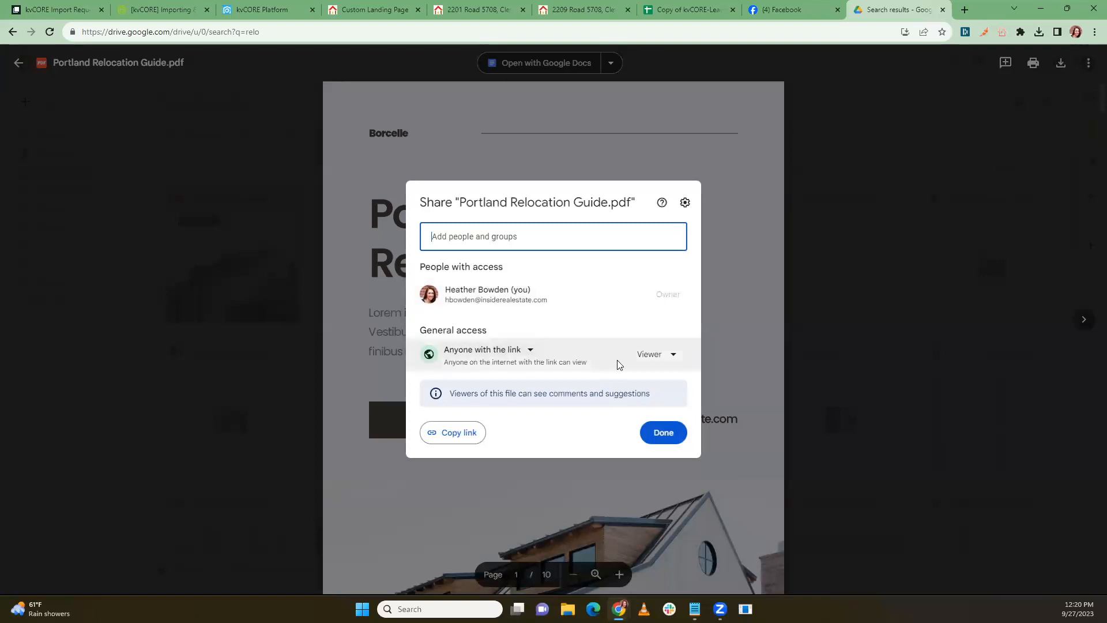
click(658, 361)
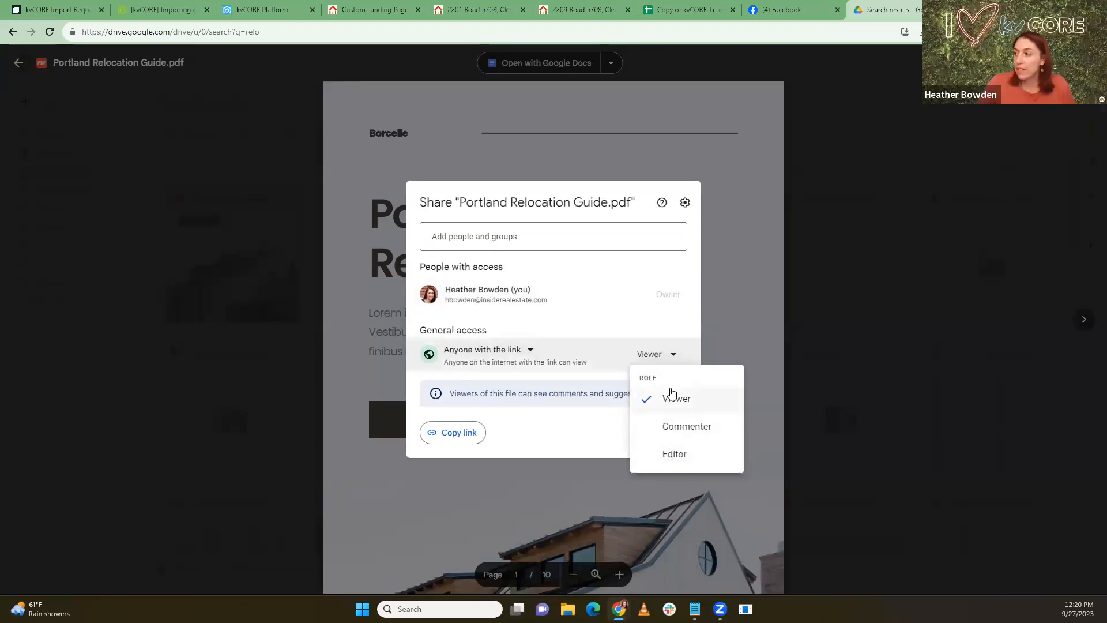
click(675, 402)
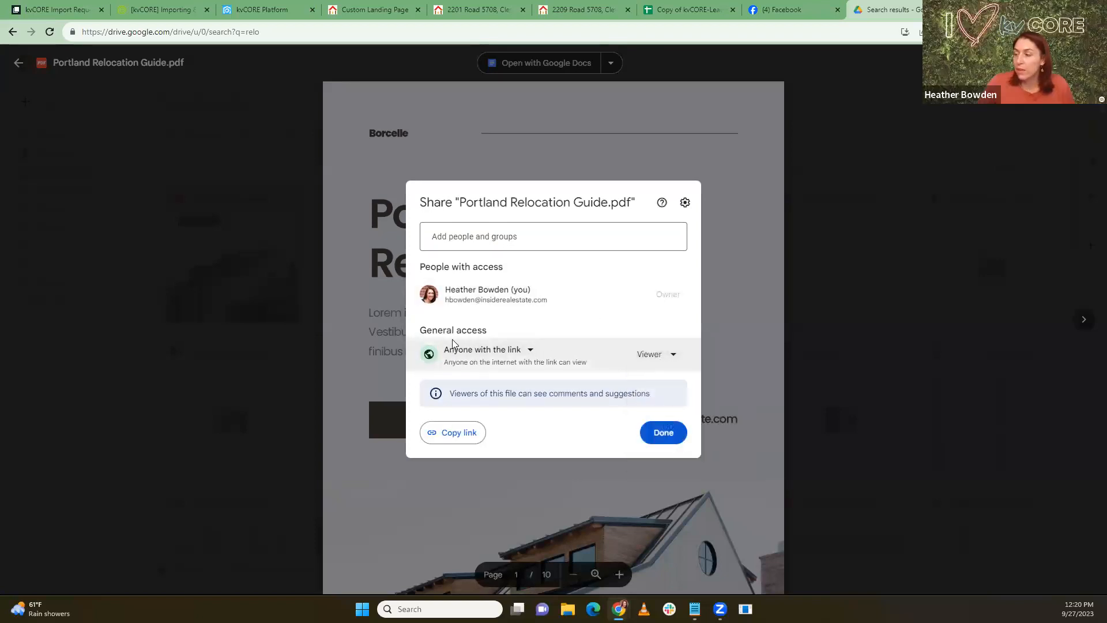
click(467, 434)
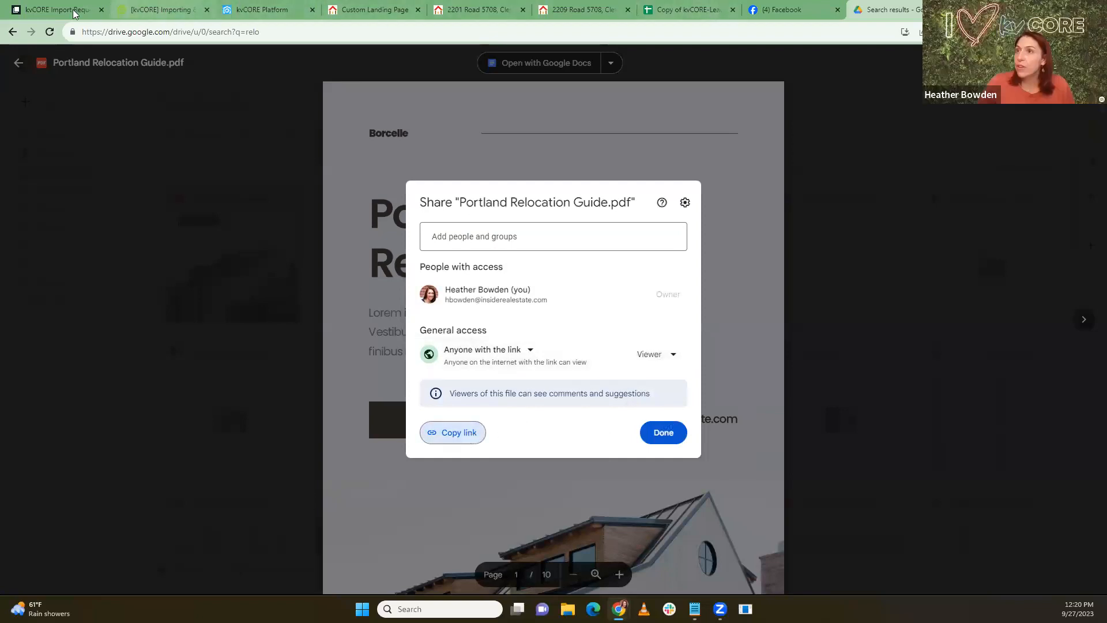
click(252, 10)
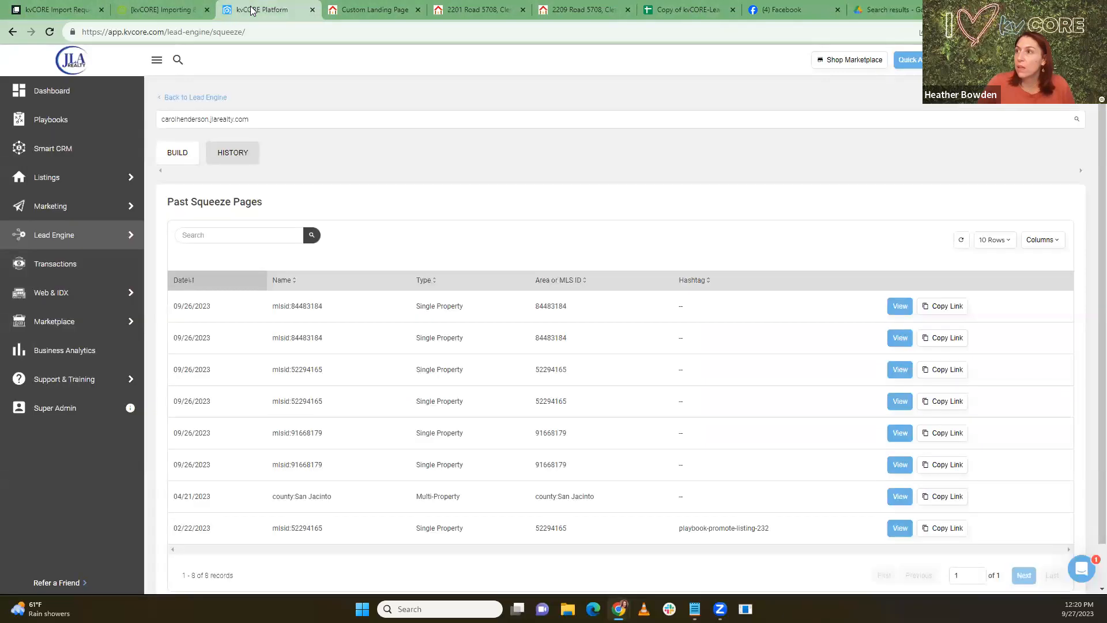
Step: Paste the Drive PDF link into the landing page's URL After Login field
click(369, 10)
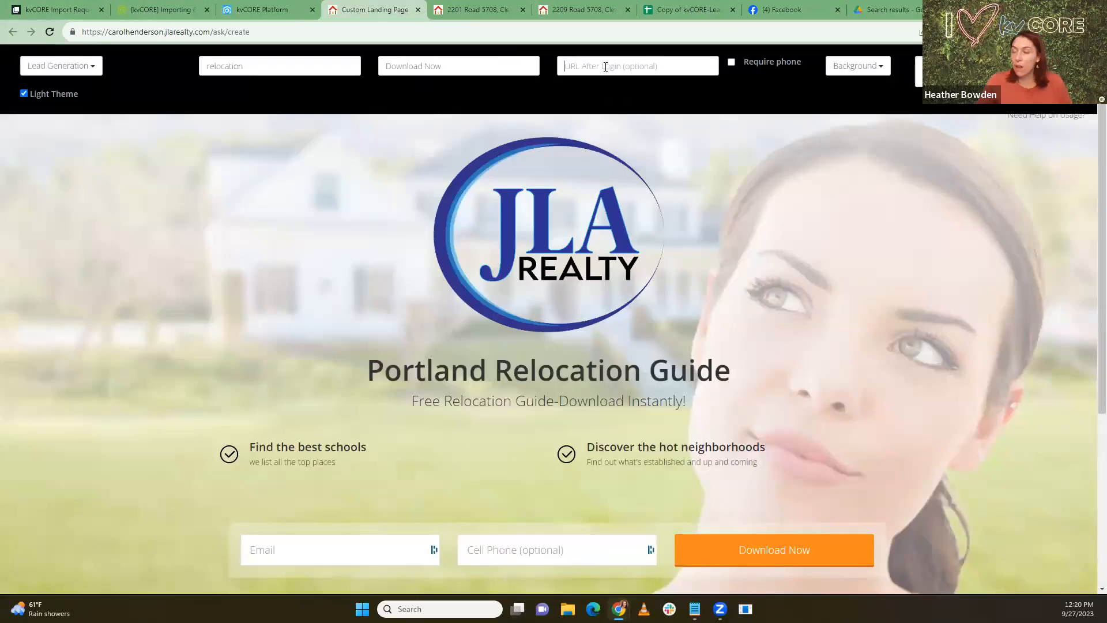
key(ctrl+v)
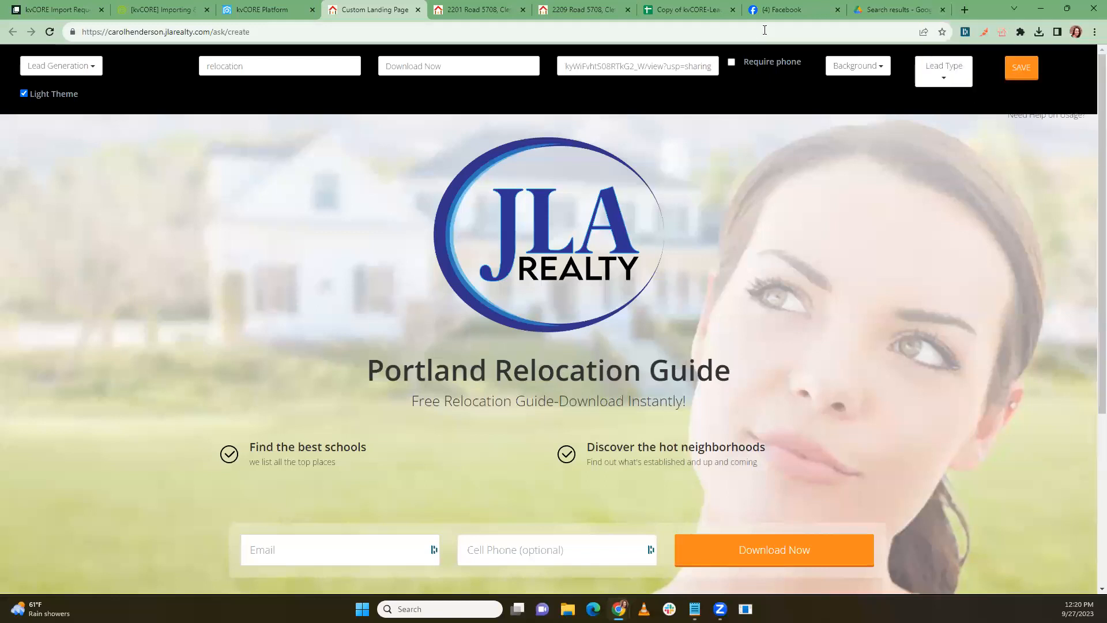
Step: Load the copied Drive link in a new tab and scroll through the relocation guide PDF
click(965, 11)
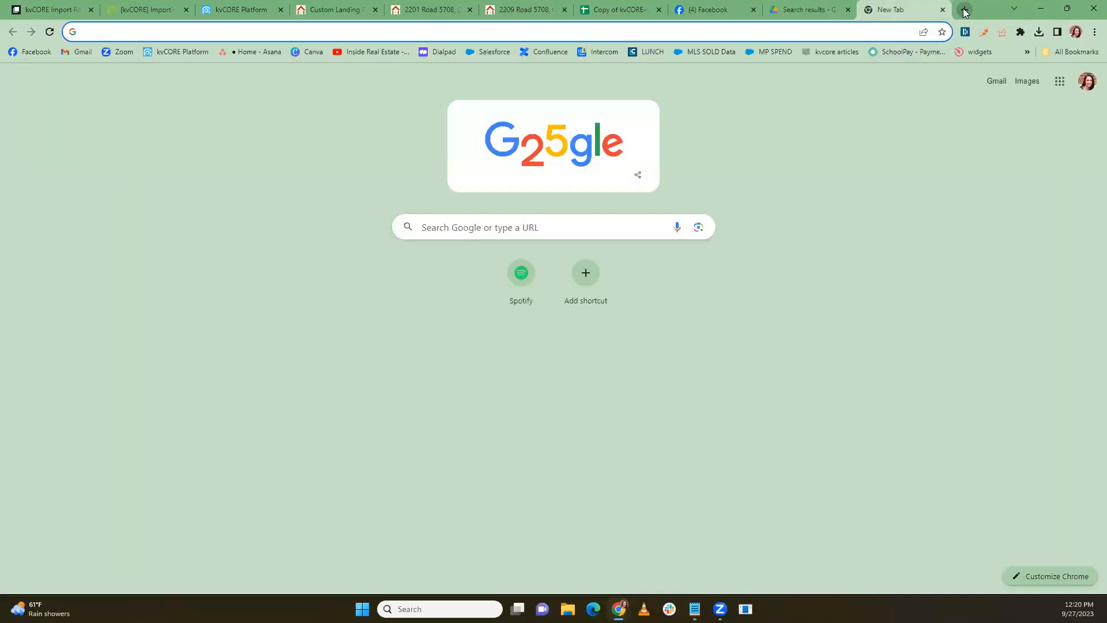
key(ctrl+v)
key(Return)
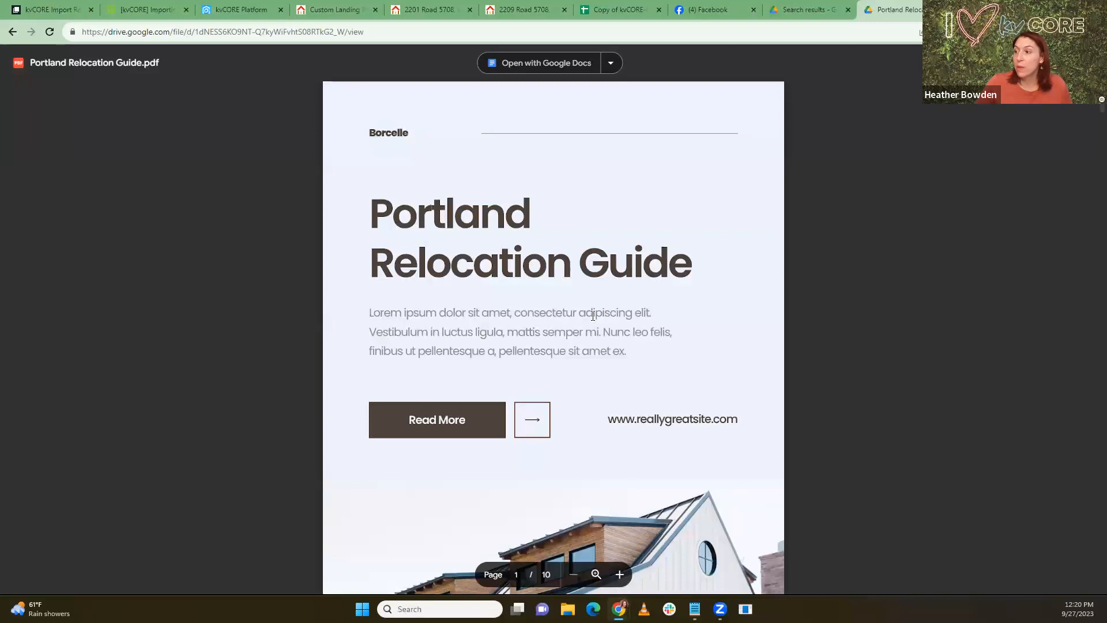
scroll(594, 315, down, 12)
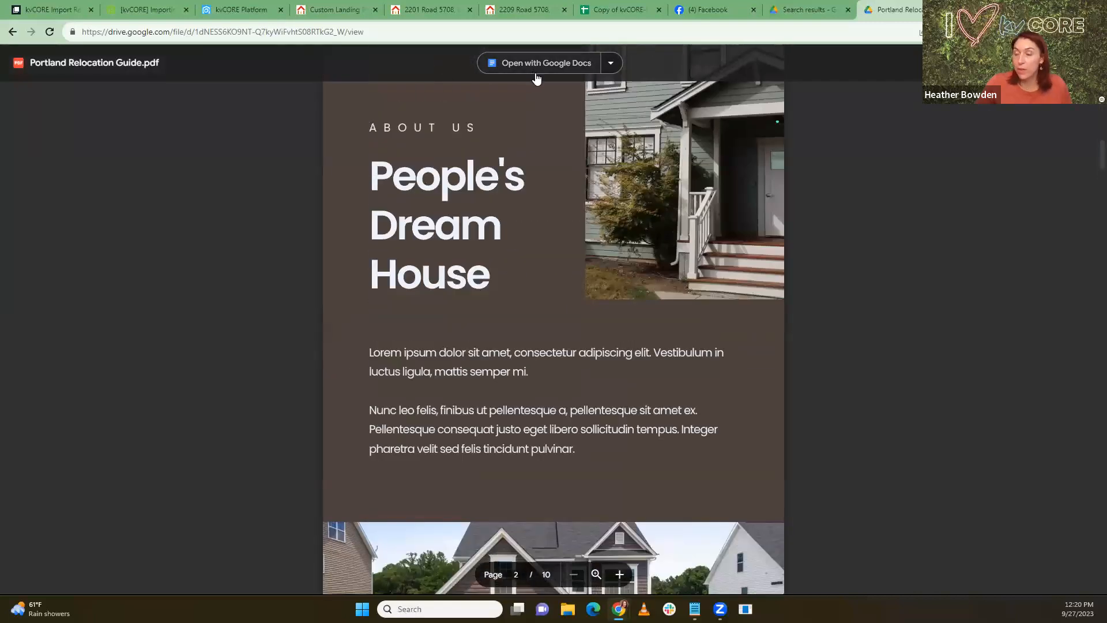
scroll(653, 468, down, 7)
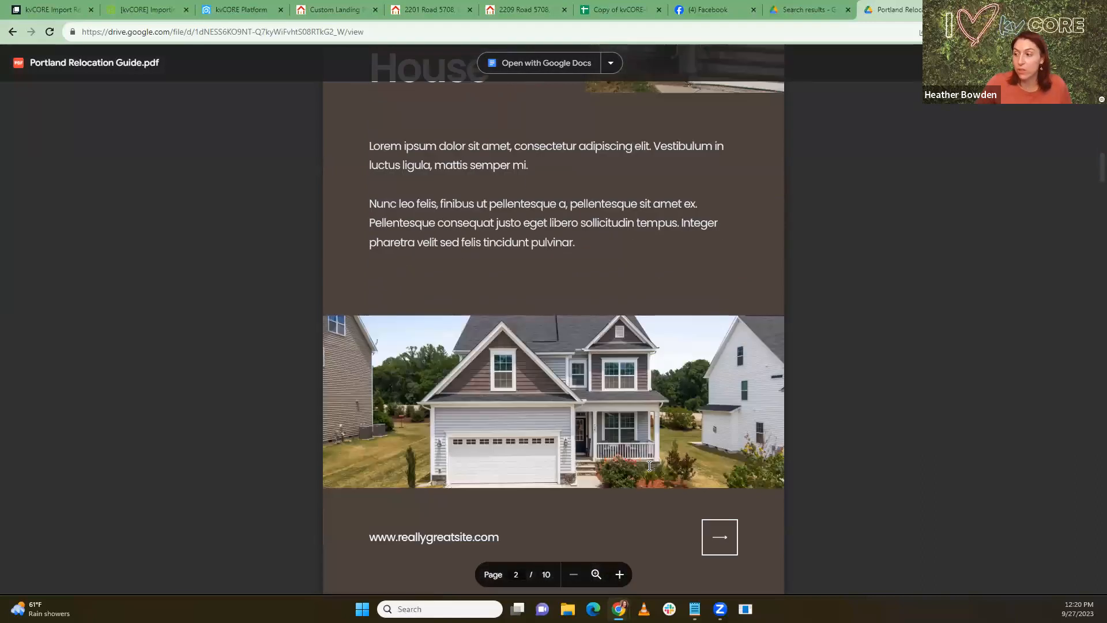
scroll(647, 465, up, 12)
scroll(519, 344, up, 8)
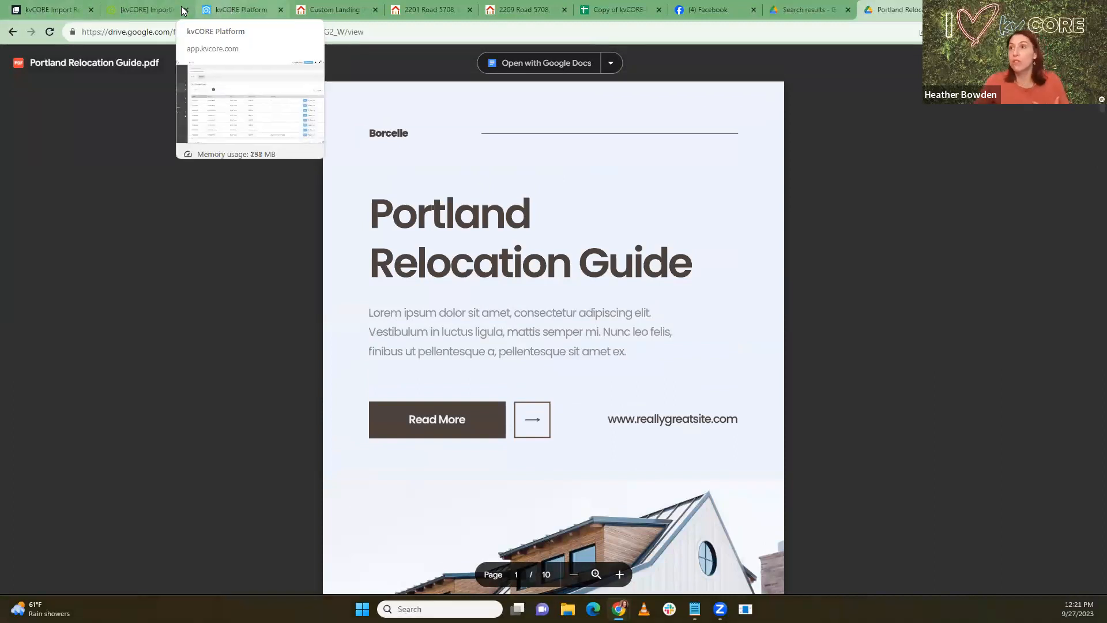
Step: Return to the Portland Relocation Guide editor and highlight the 'relocation' text in the Hash Tag field
click(337, 10)
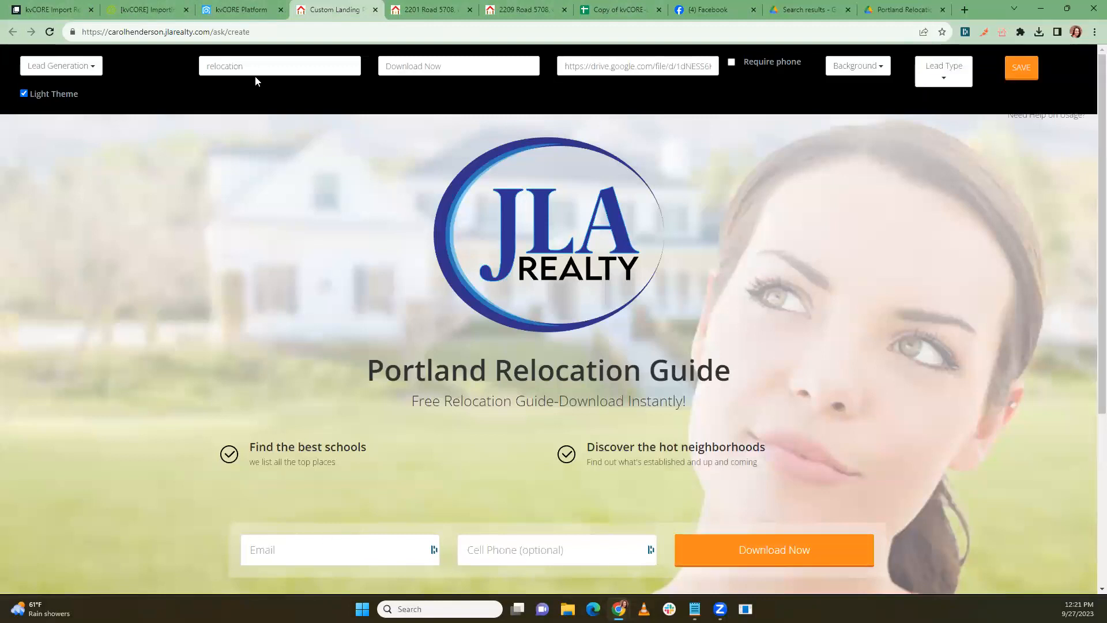
drag(245, 68, 197, 72)
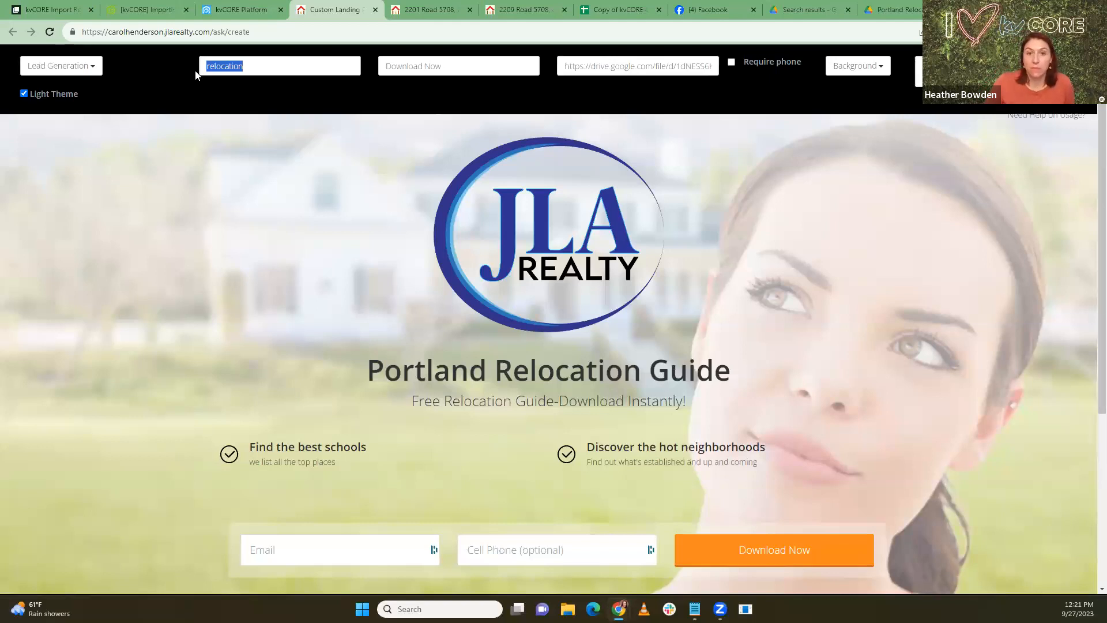
click(154, 231)
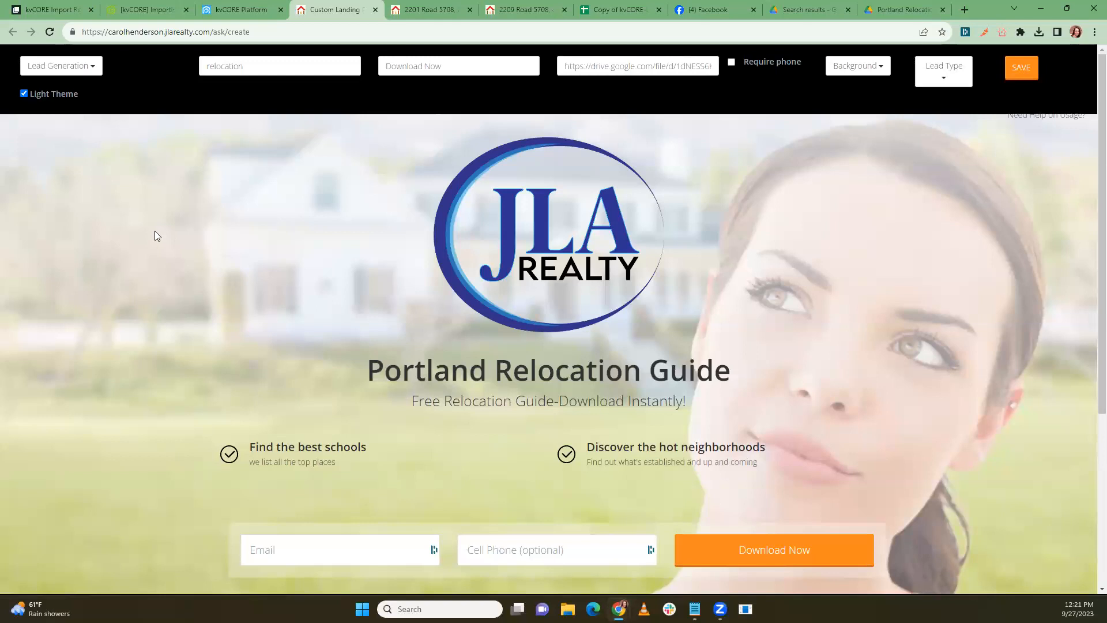
drag(279, 67, 208, 65)
Step: Open a closed client's Smart CRM contact showing hashtags Ihelpfirsttimehomebuyers and Thebuildersagent
click(220, 10)
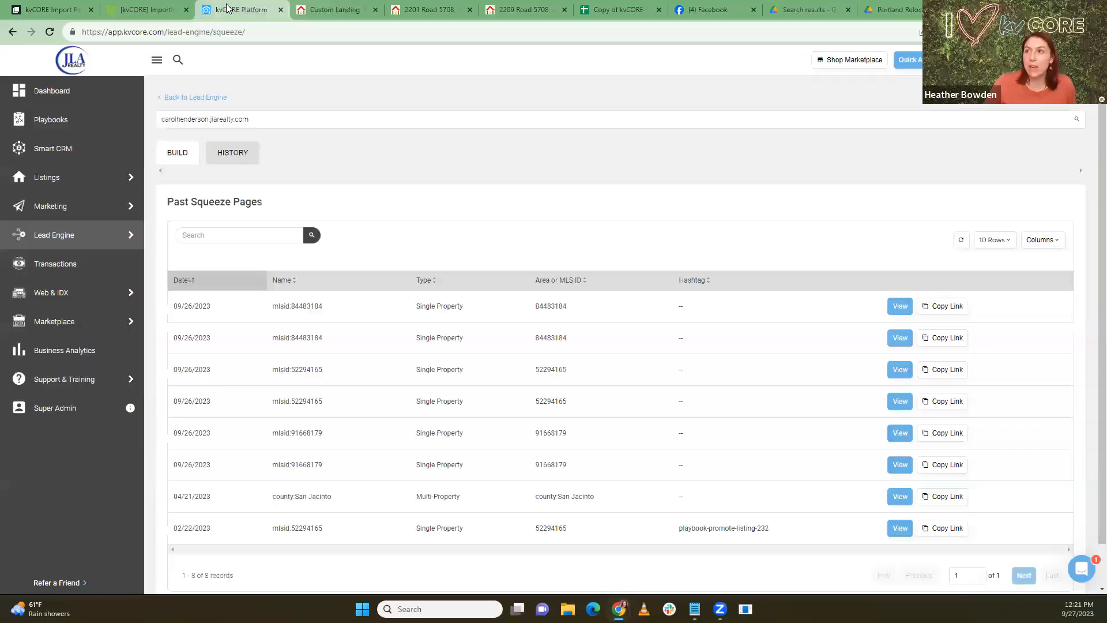
click(75, 157)
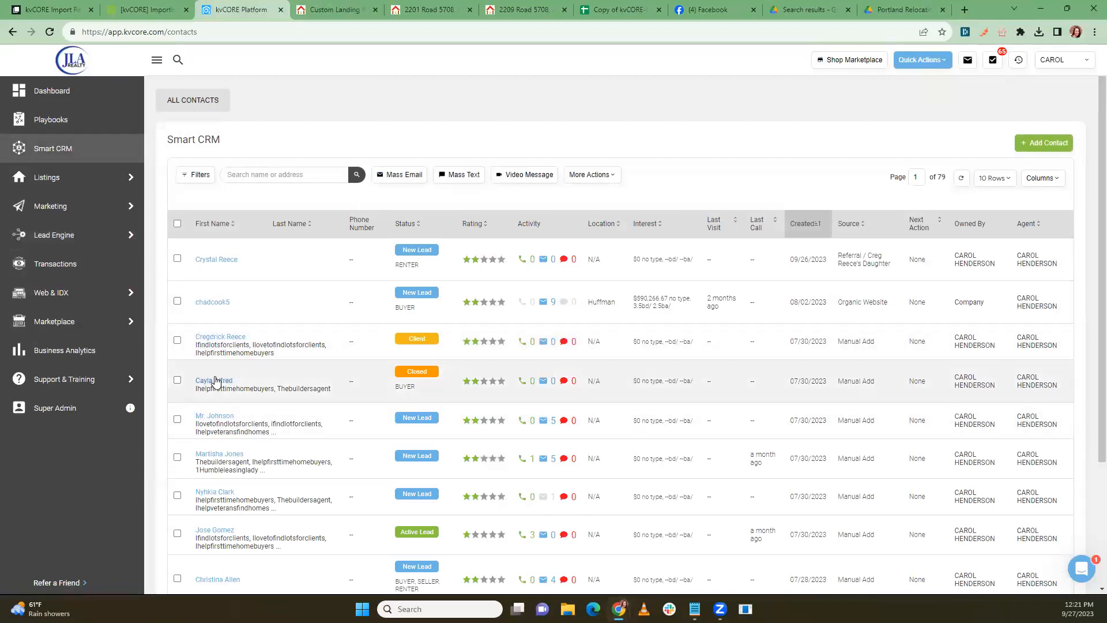
click(219, 381)
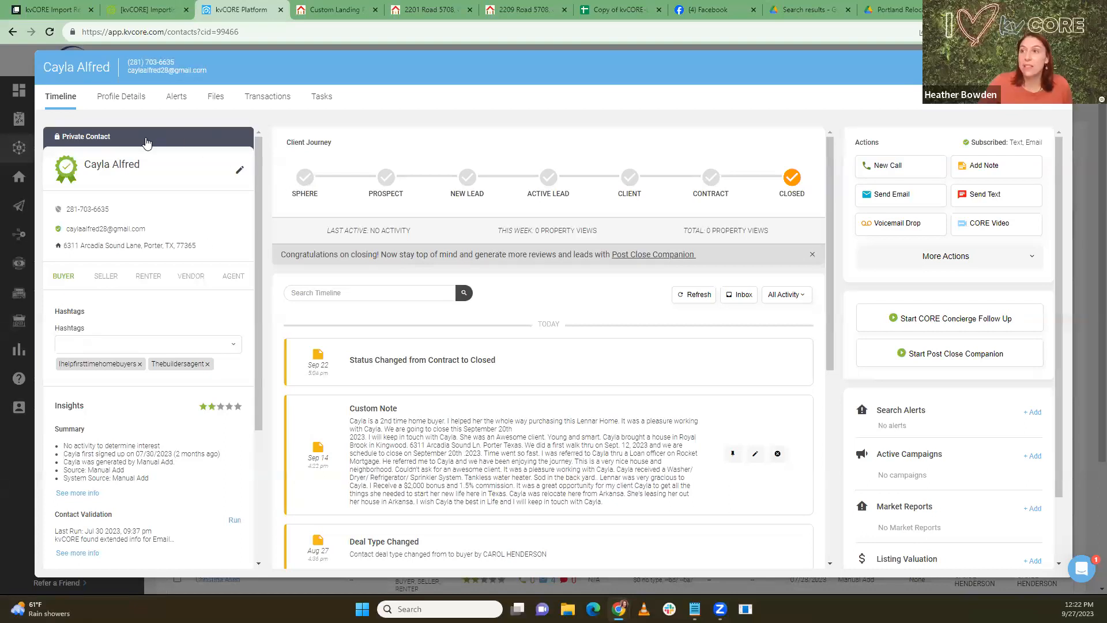
click(327, 11)
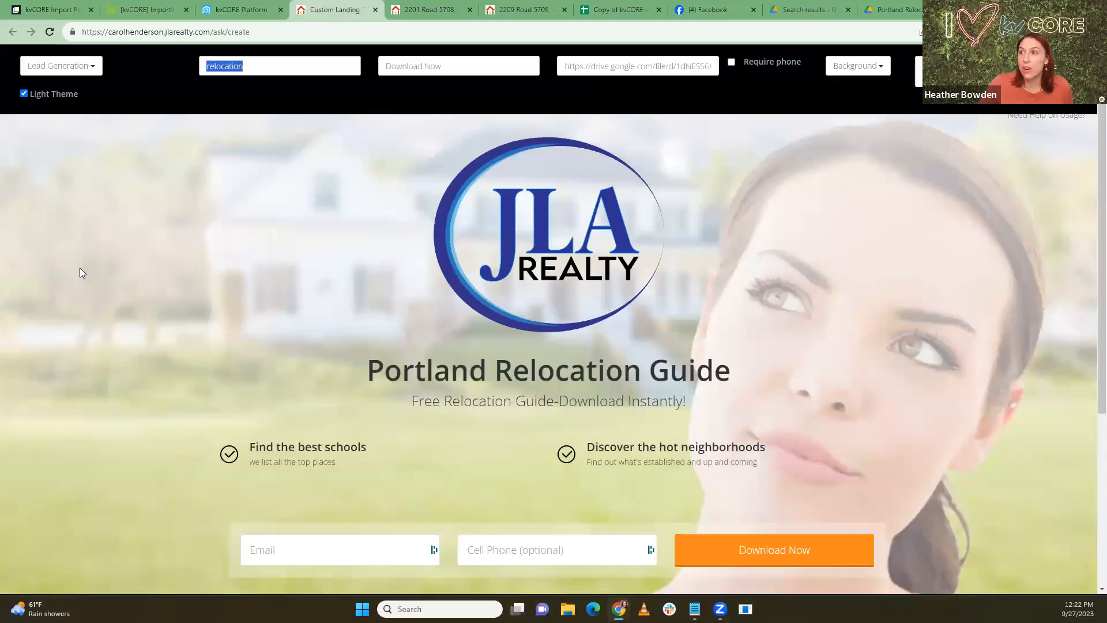
click(263, 65)
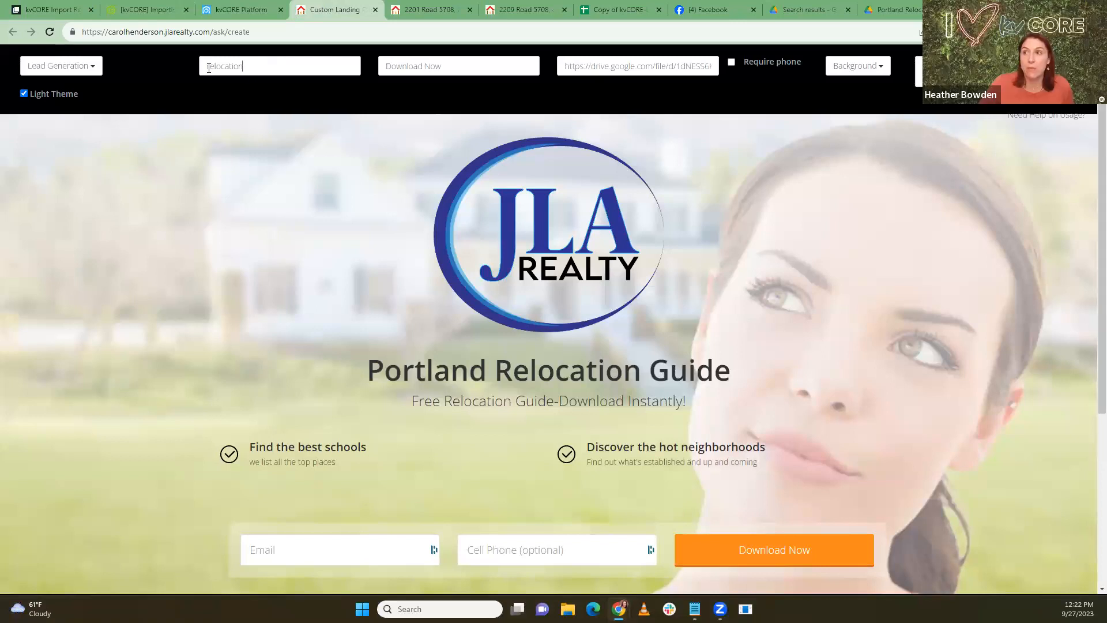
click(242, 10)
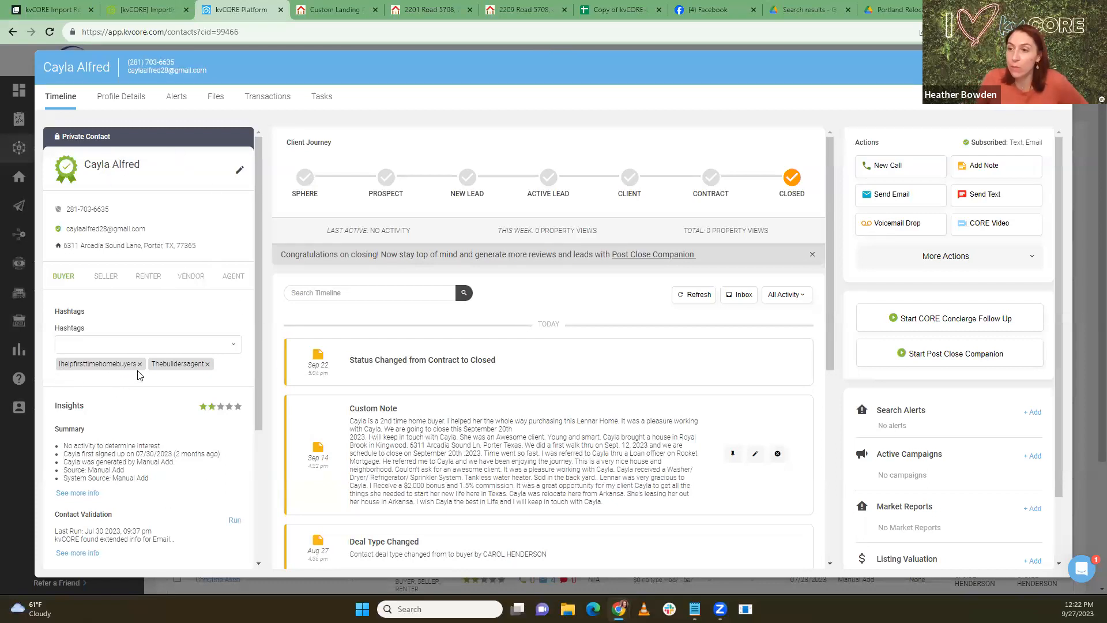
Step: Append #ihelpfirsttimehomebuyer to the Facebook land-for-sale draft, fix its typo, and close without posting
click(688, 8)
click(477, 292)
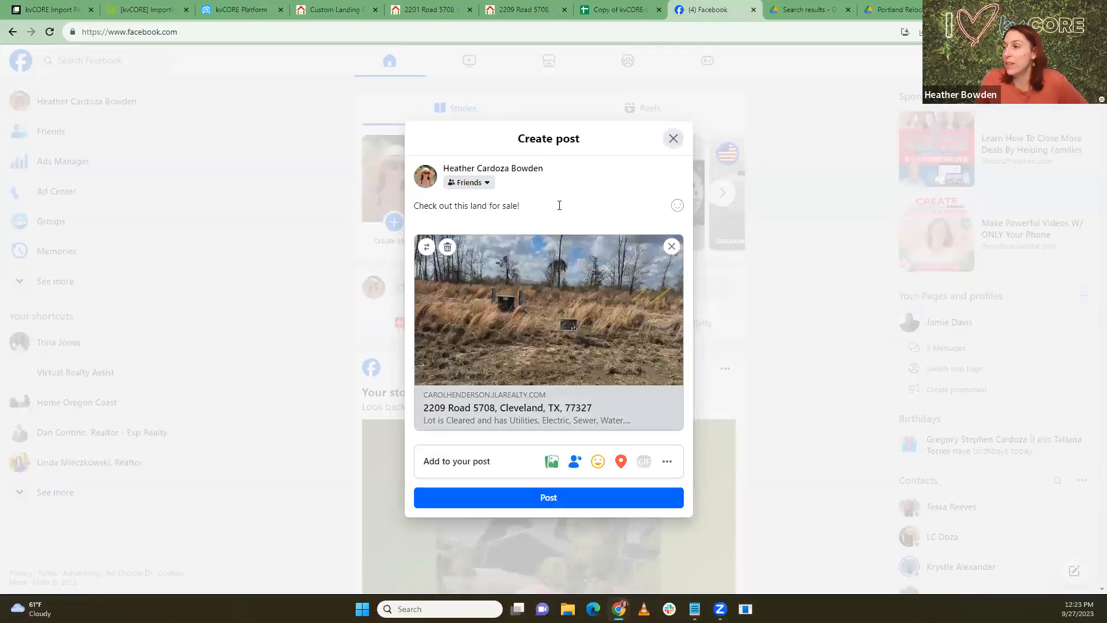
text(#)
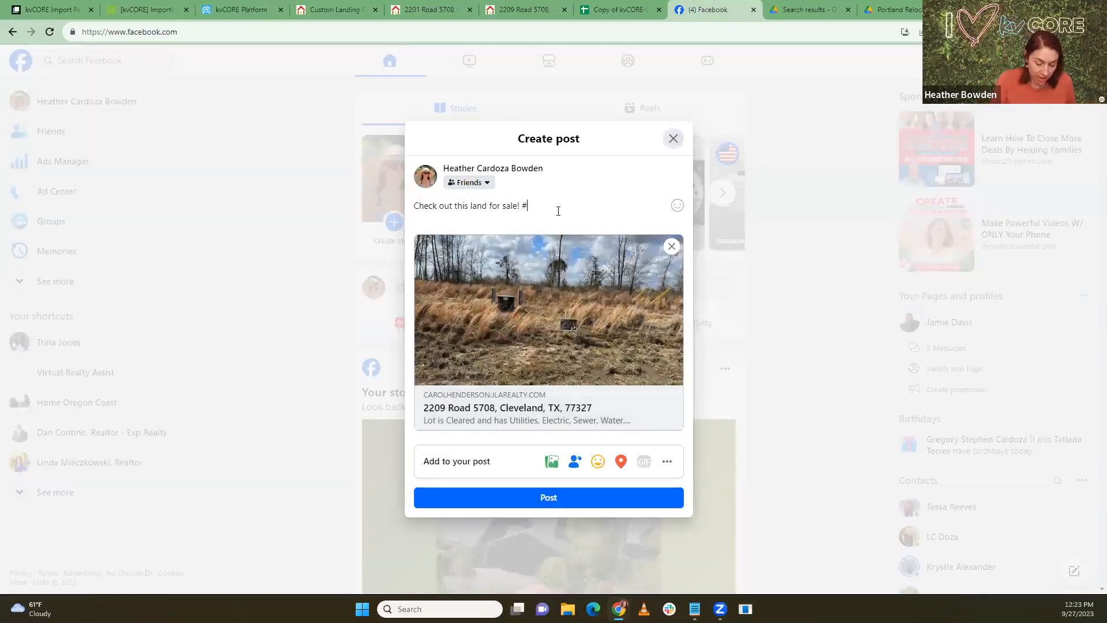
text(ihelpfris)
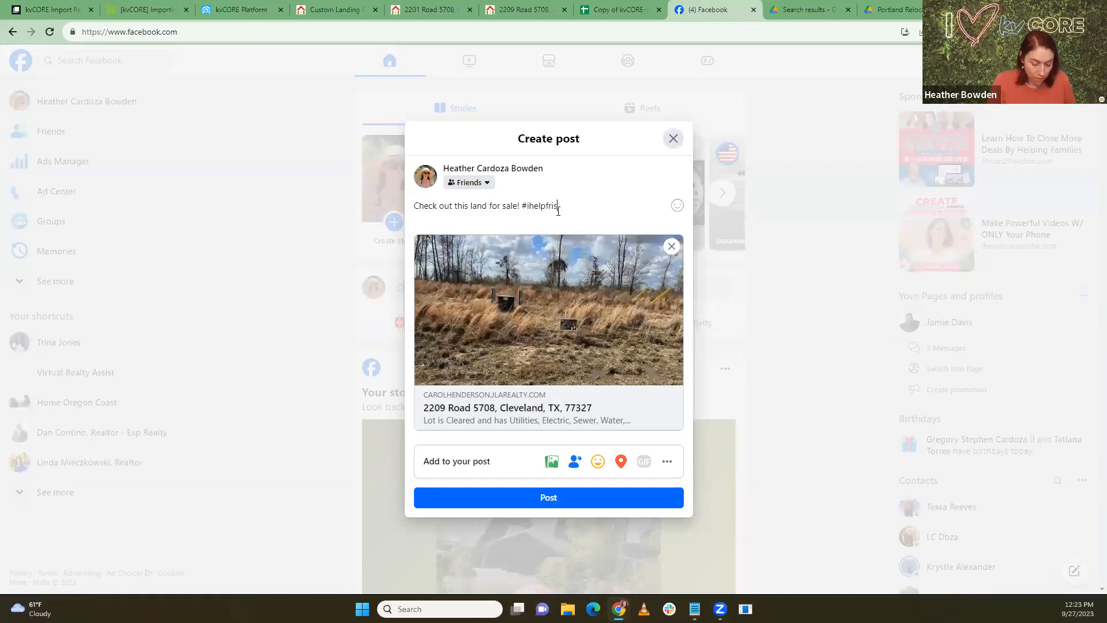
text(ttimehomebuyer)
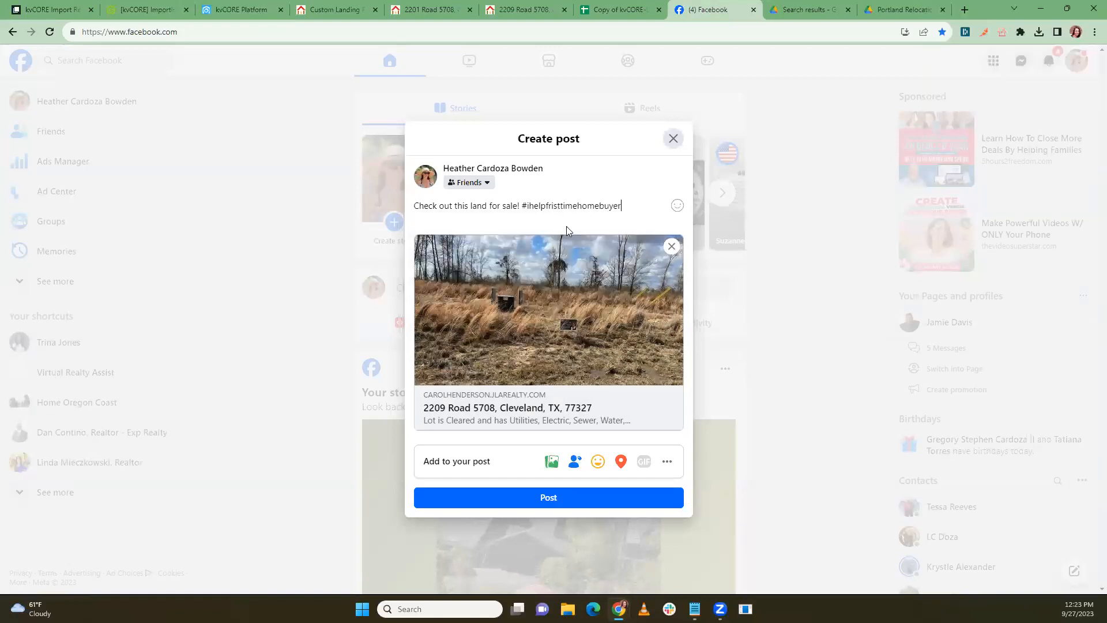
key(BackSpace)
key(BackSpace)
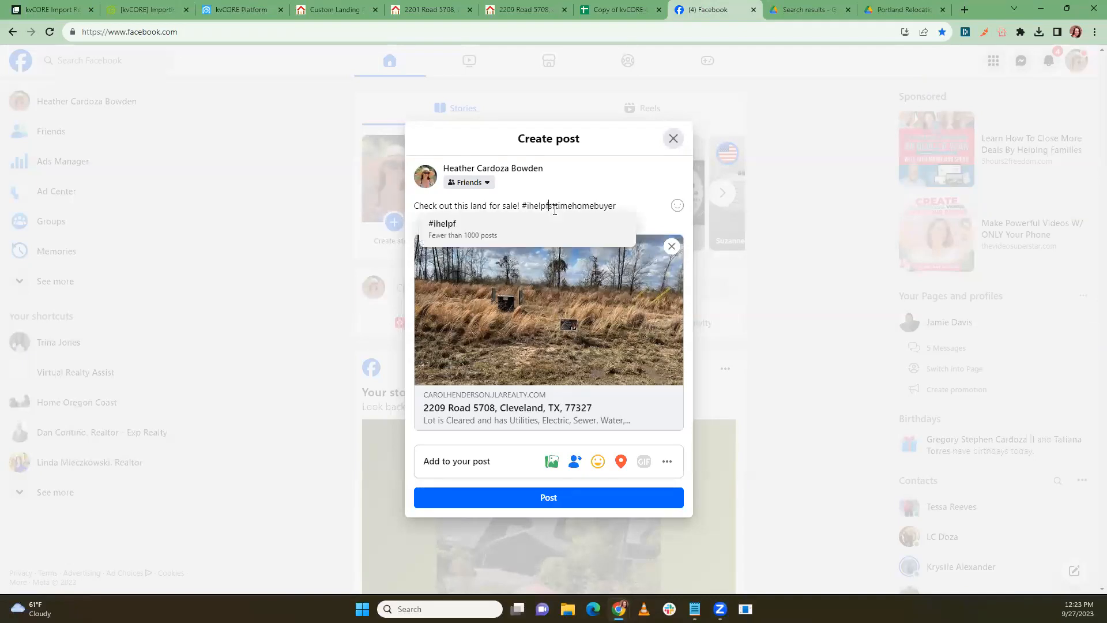
text(ir)
click(647, 206)
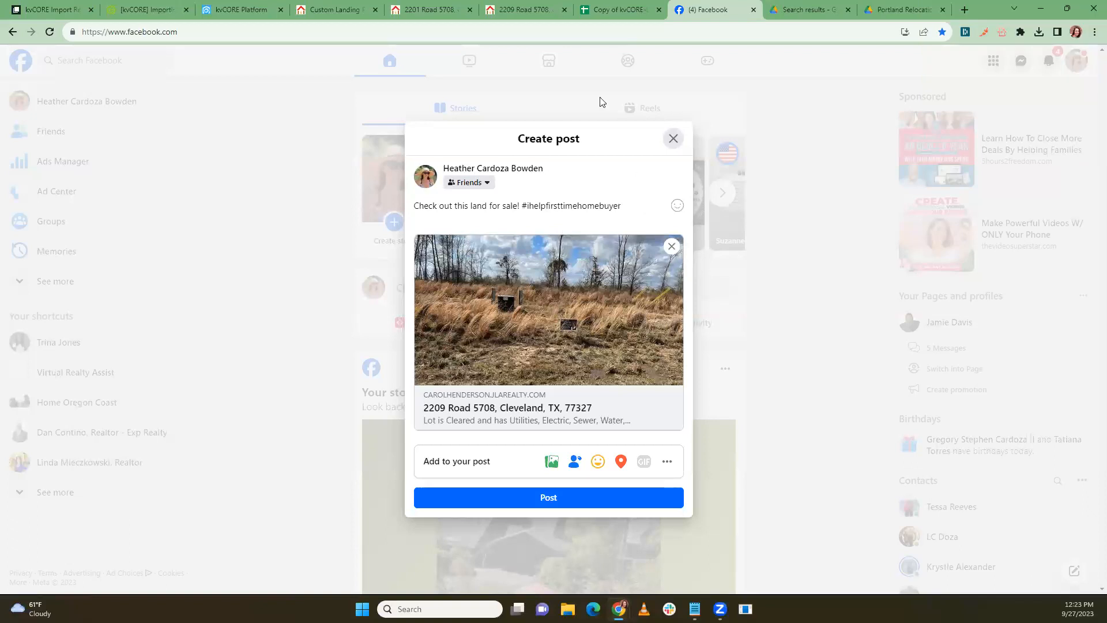
click(673, 140)
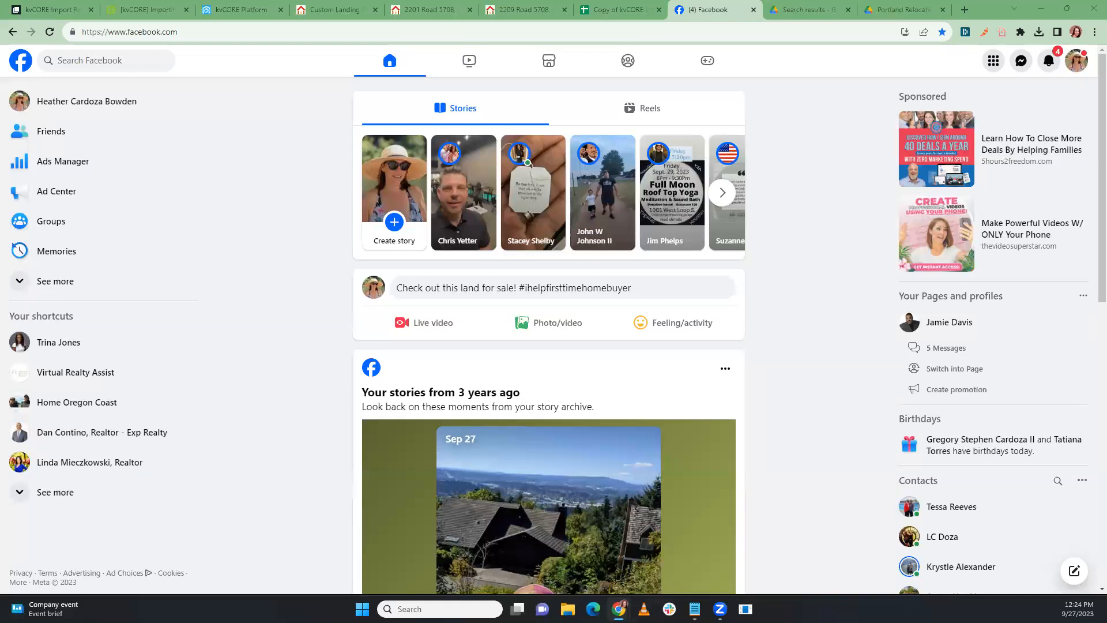
Step: Close the kvCORE contact record and go back to the Portland Relocation Guide landing page editor
click(240, 10)
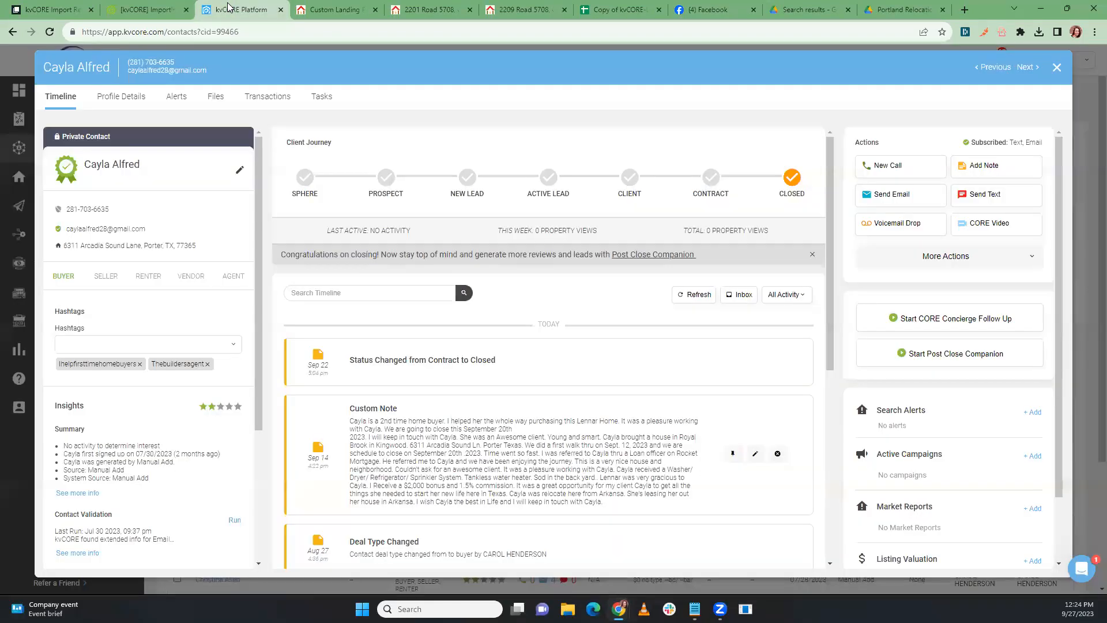
click(1057, 69)
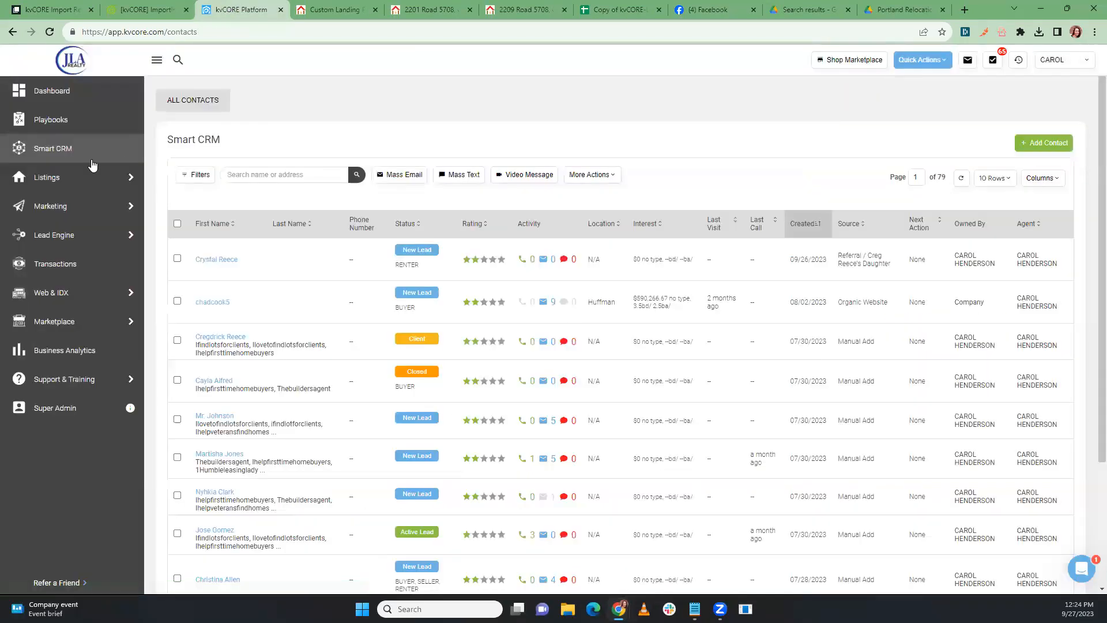
click(334, 10)
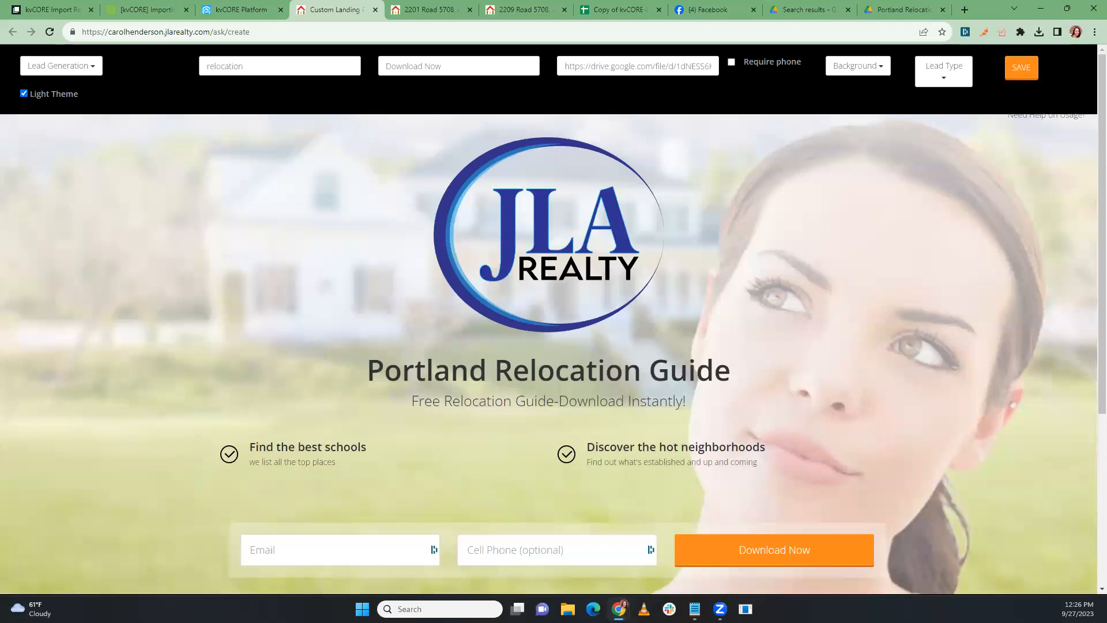
Step: Pull the kvCORE Platform tab into its own window, then dock it back beside the landing page tab
click(234, 11)
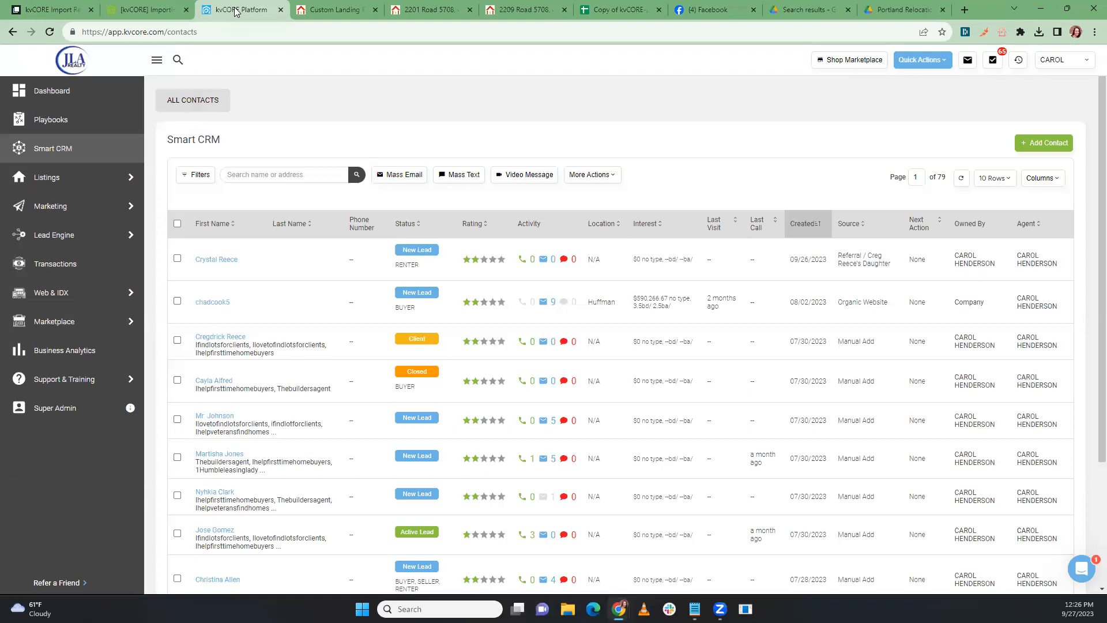
drag(236, 12, 1106, 115)
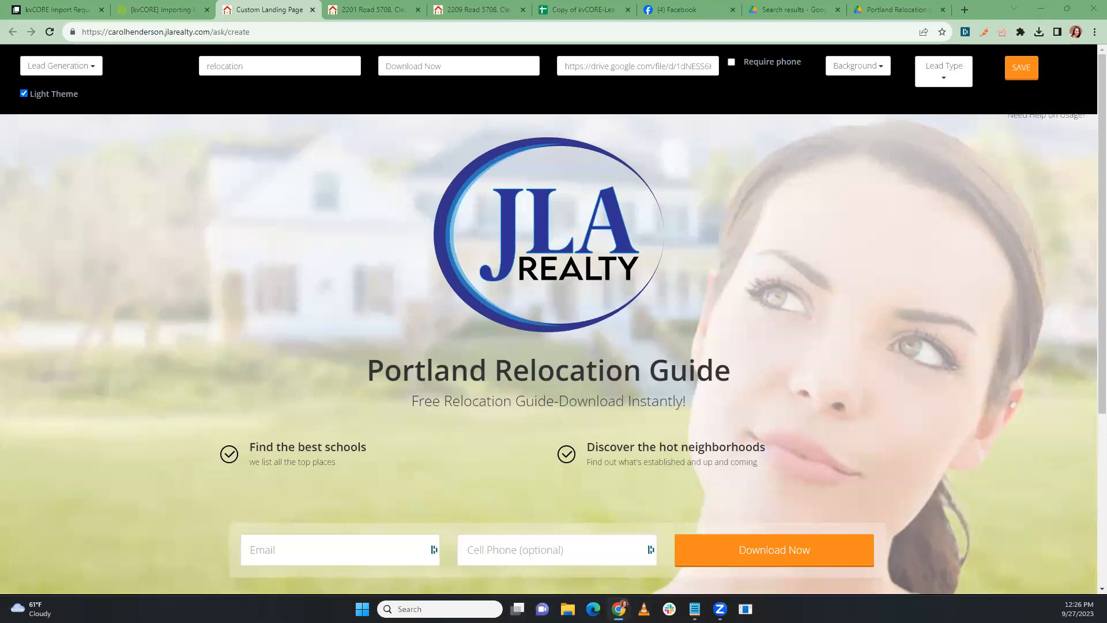
drag(265, 1, 266, 20)
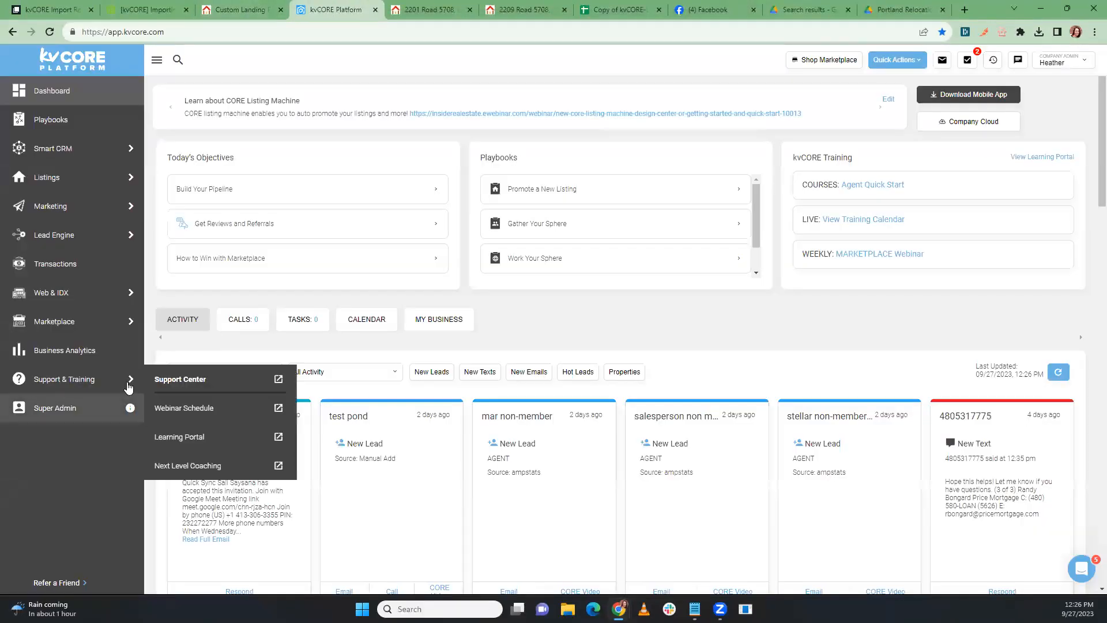
Step: Open the kvCORE Marketplace and read through the Done For You services details
mouse_move(86, 207)
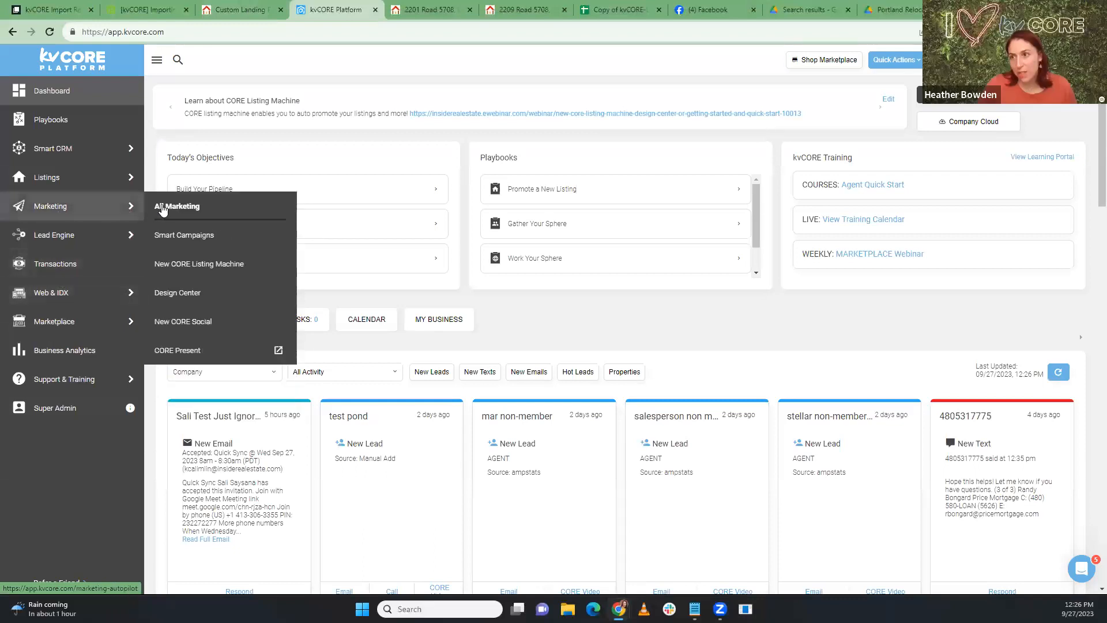
click(155, 320)
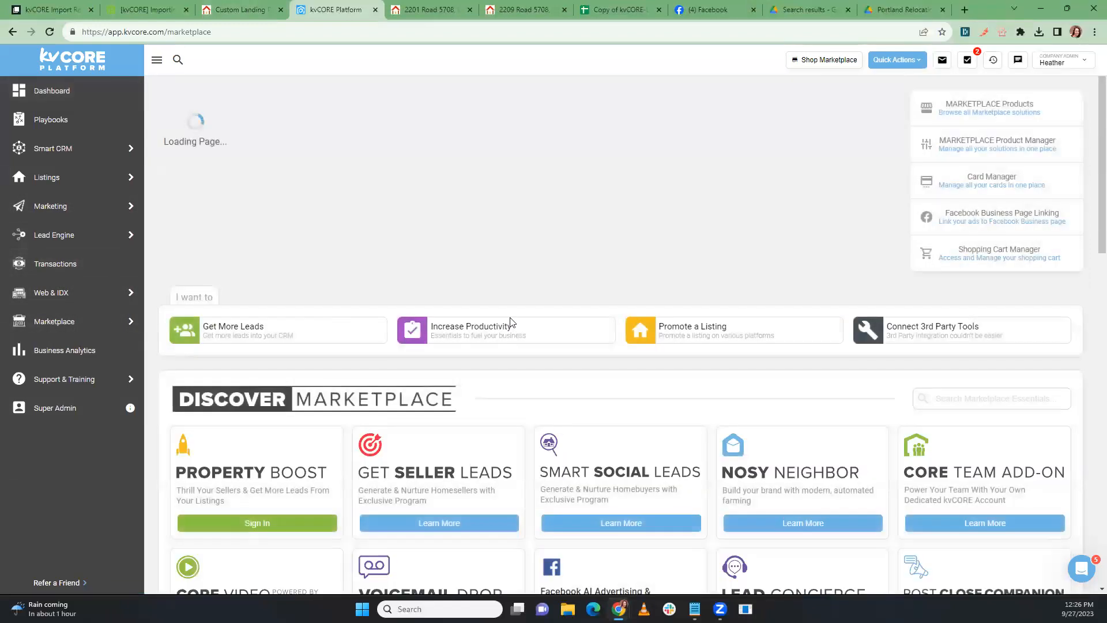
scroll(586, 314, down, 6)
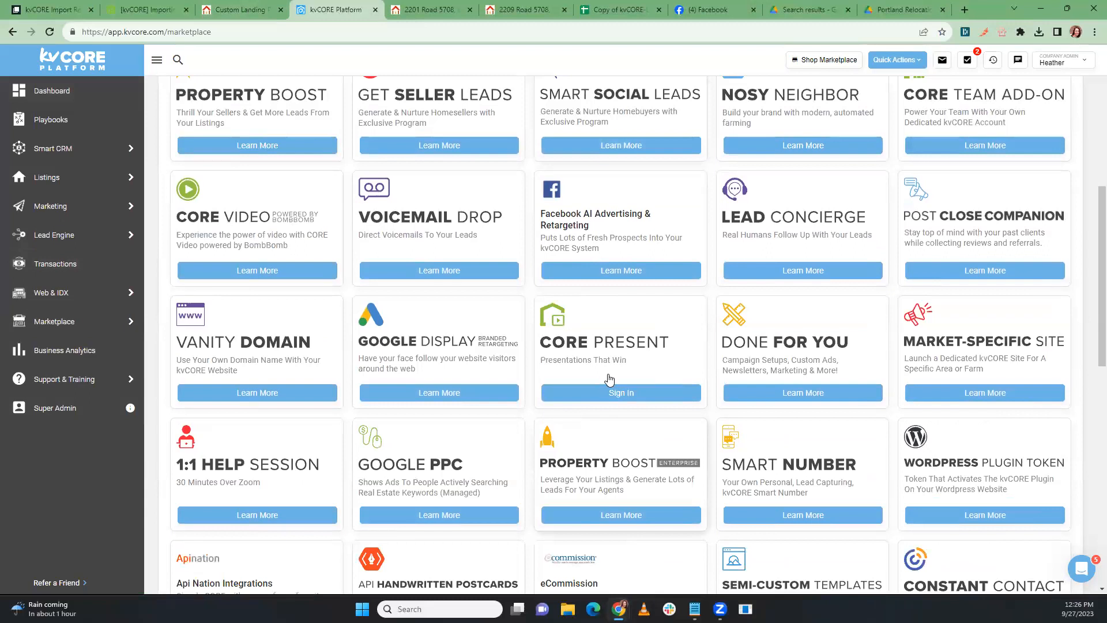
click(781, 393)
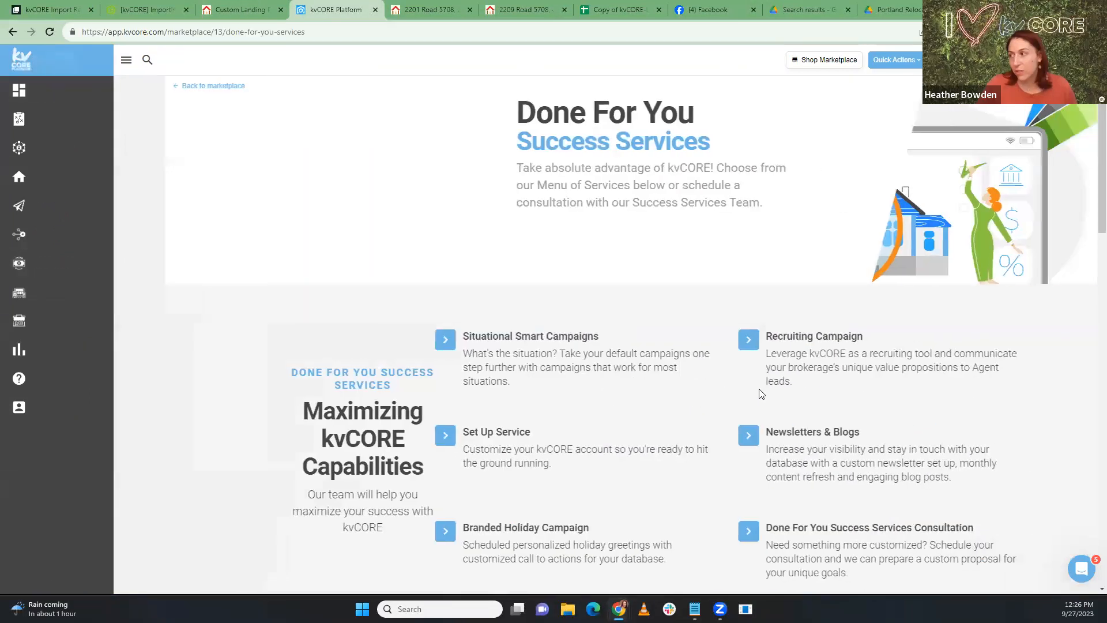
scroll(531, 341, down, 8)
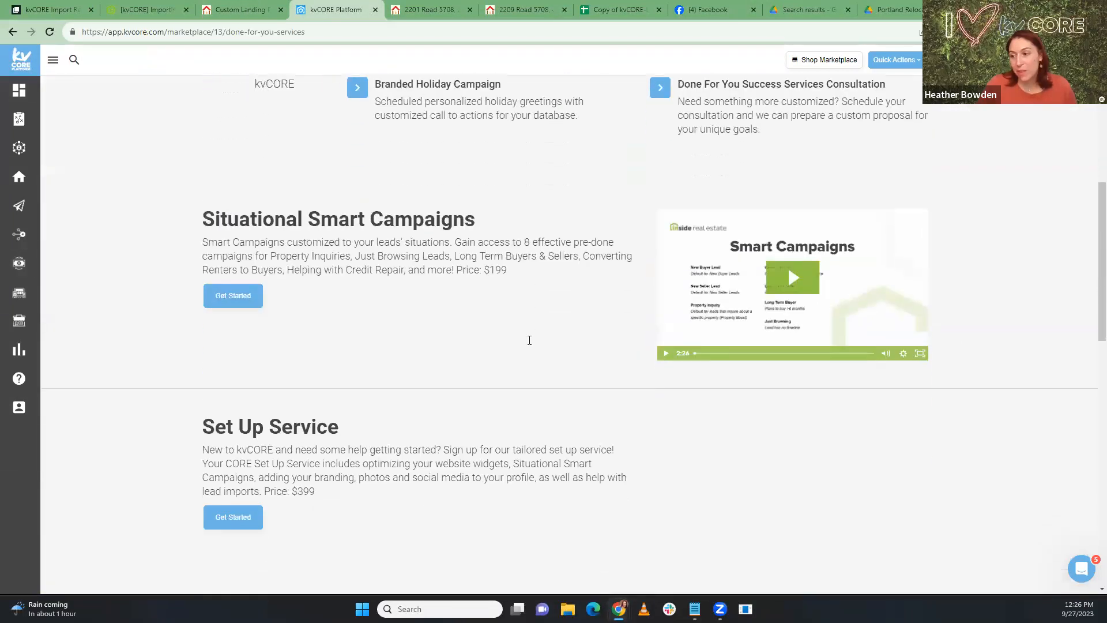
scroll(530, 341, down, 4)
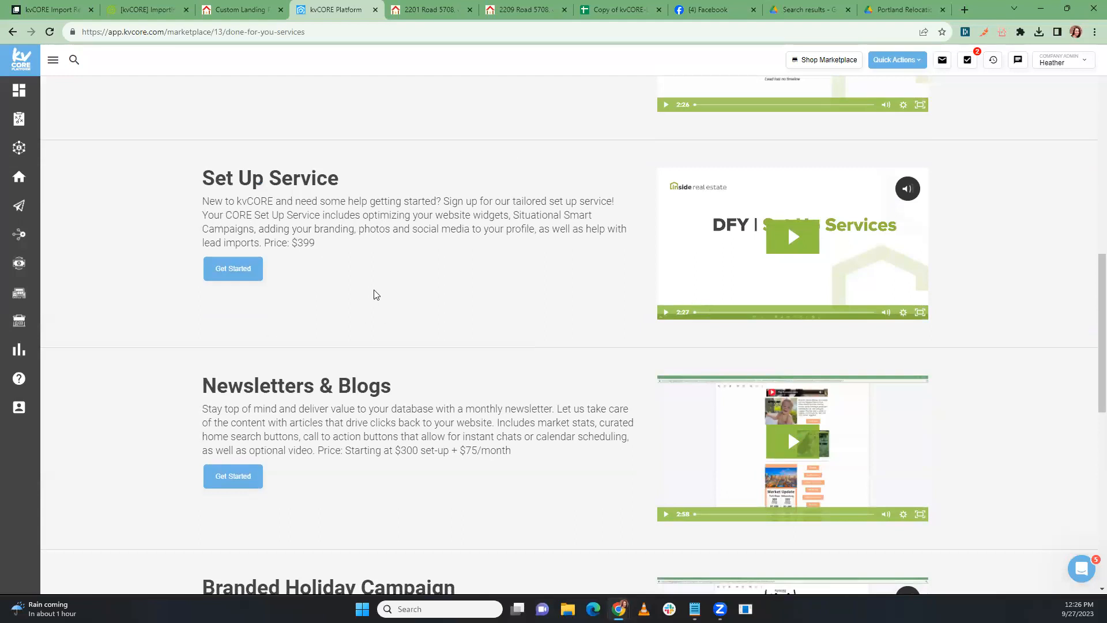
scroll(375, 294, down, 4)
scroll(375, 294, up, 6)
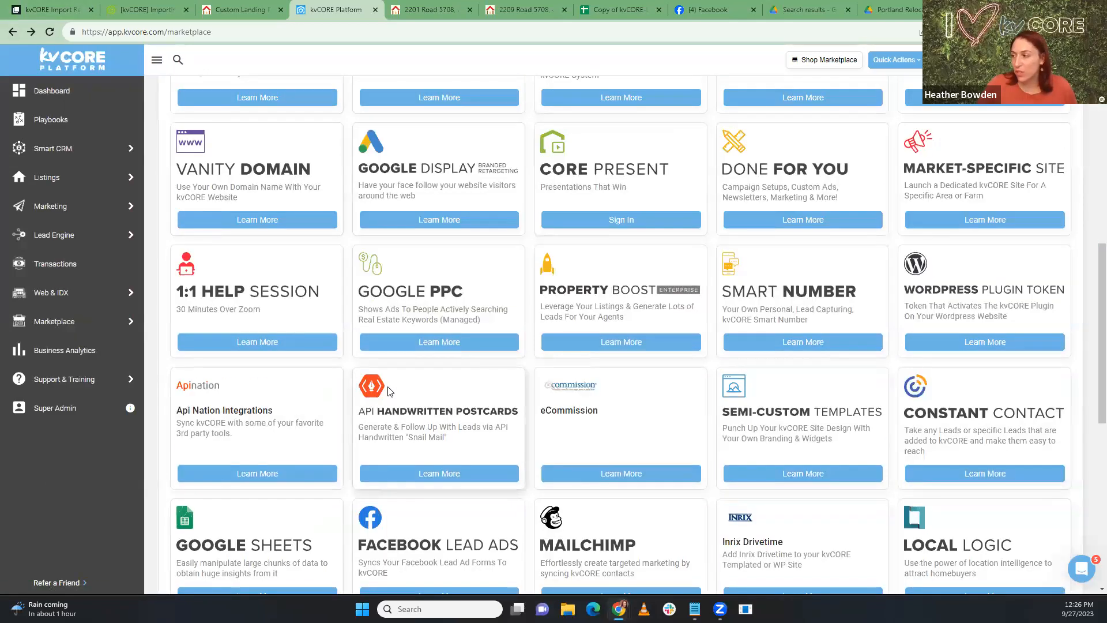
scroll(391, 393, down, 2)
scroll(427, 398, down, 2)
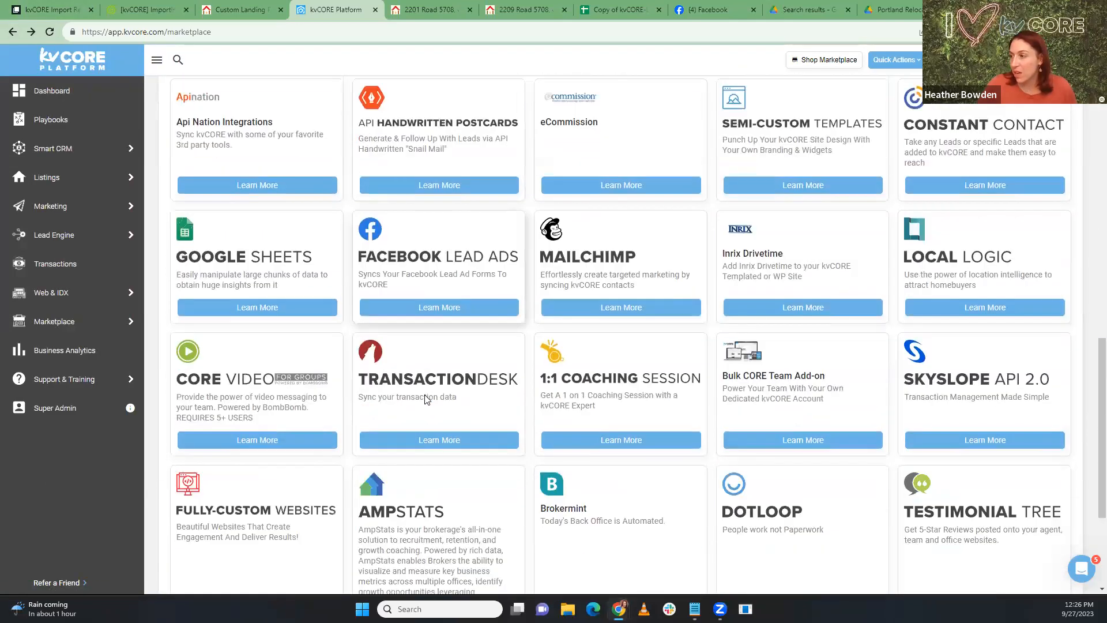
scroll(426, 395, up, 1)
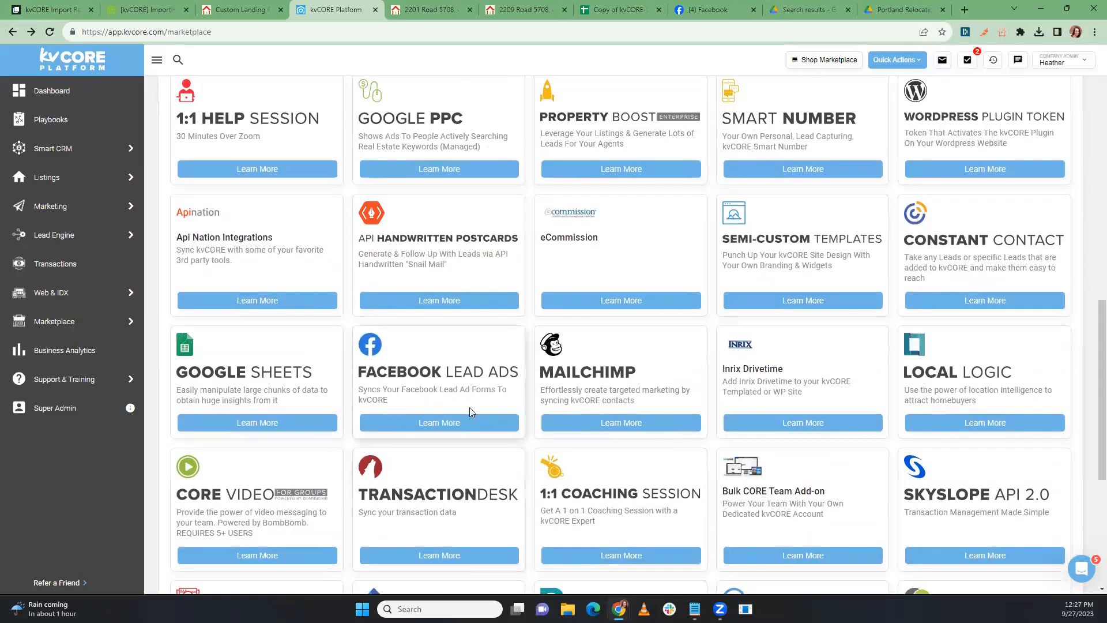
scroll(600, 530, down, 2)
scroll(597, 523, down, 4)
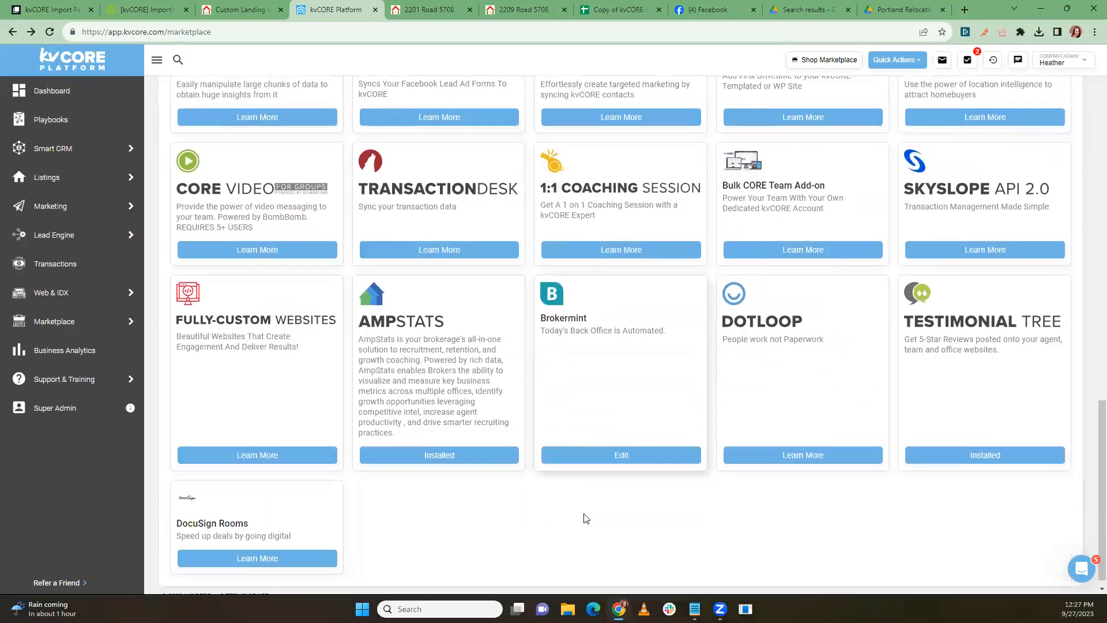
Step: Review the 1:1 Help Session details in the Marketplace, then close them
scroll(589, 516, up, 4)
scroll(598, 441, up, 2)
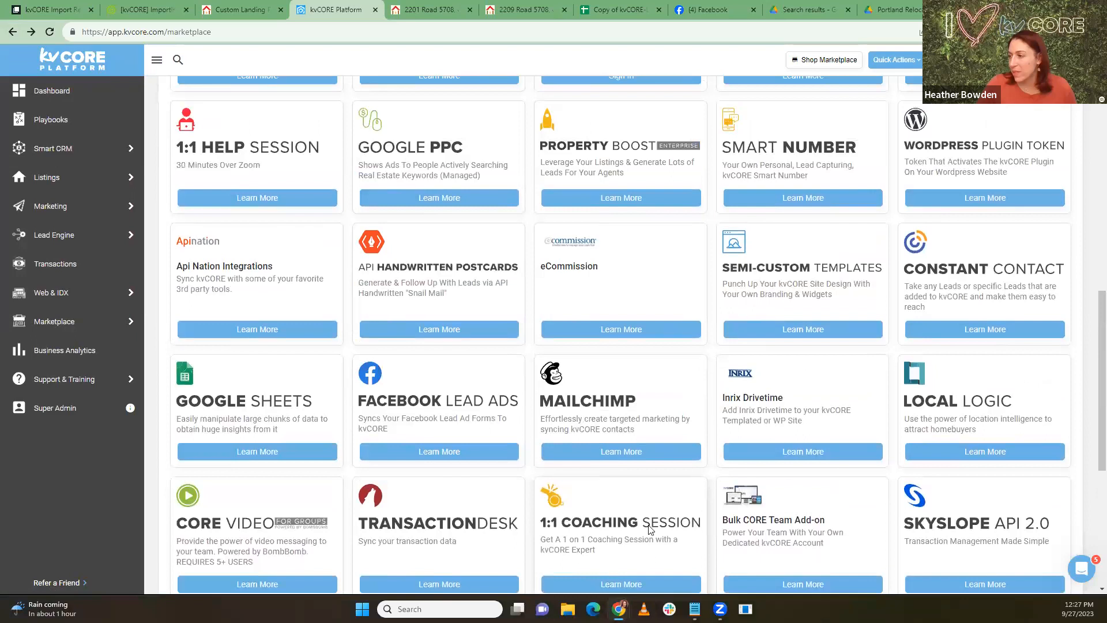
scroll(691, 470, up, 3)
scroll(691, 472, up, 2)
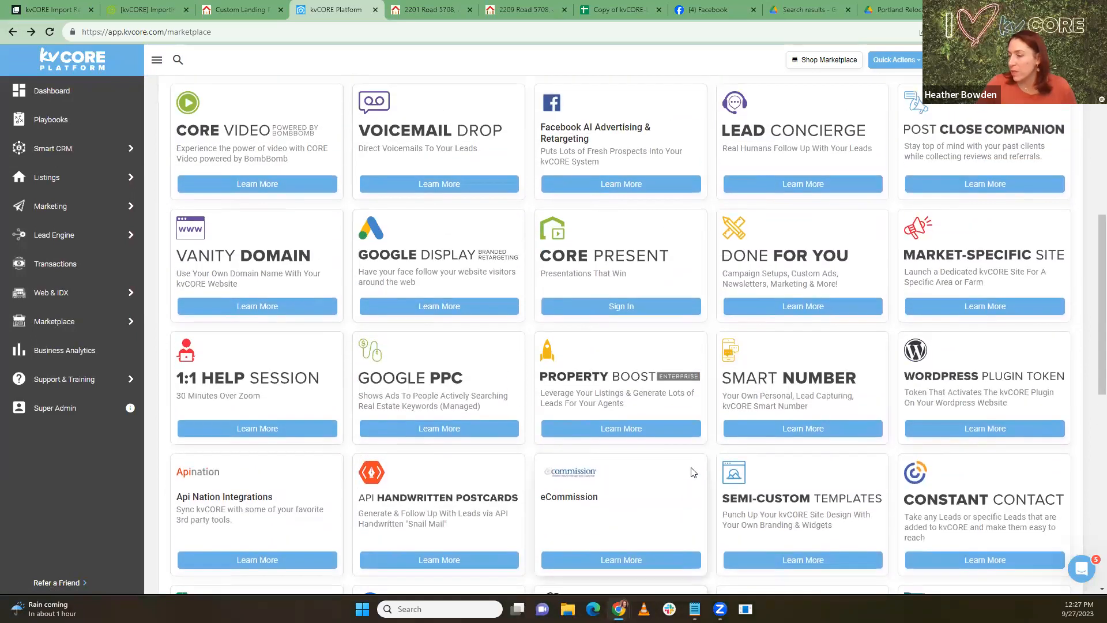
click(269, 429)
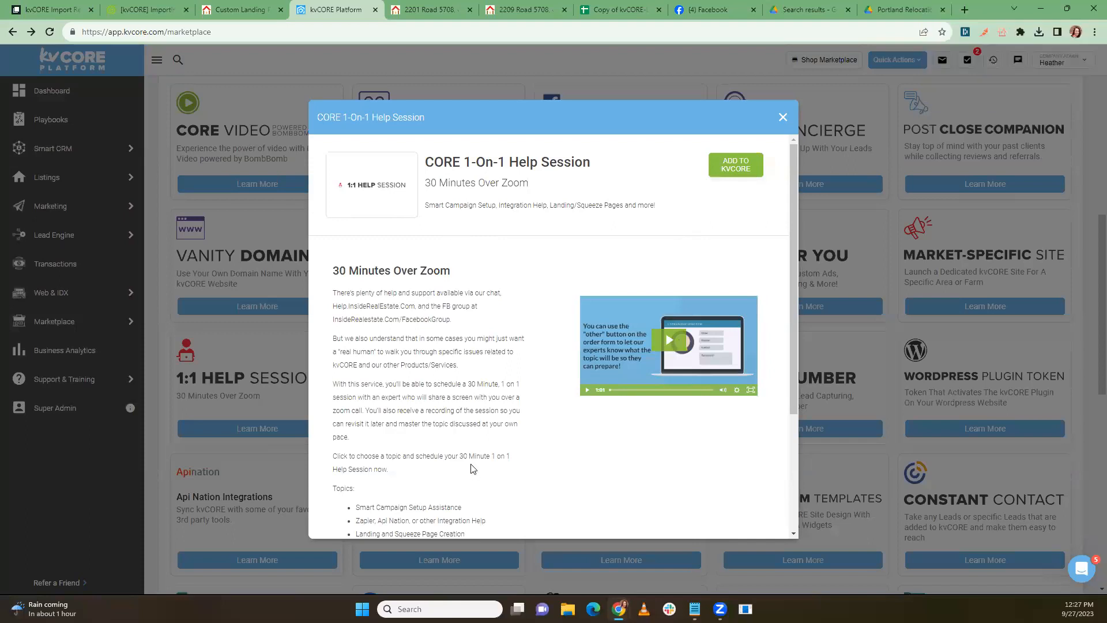
click(782, 117)
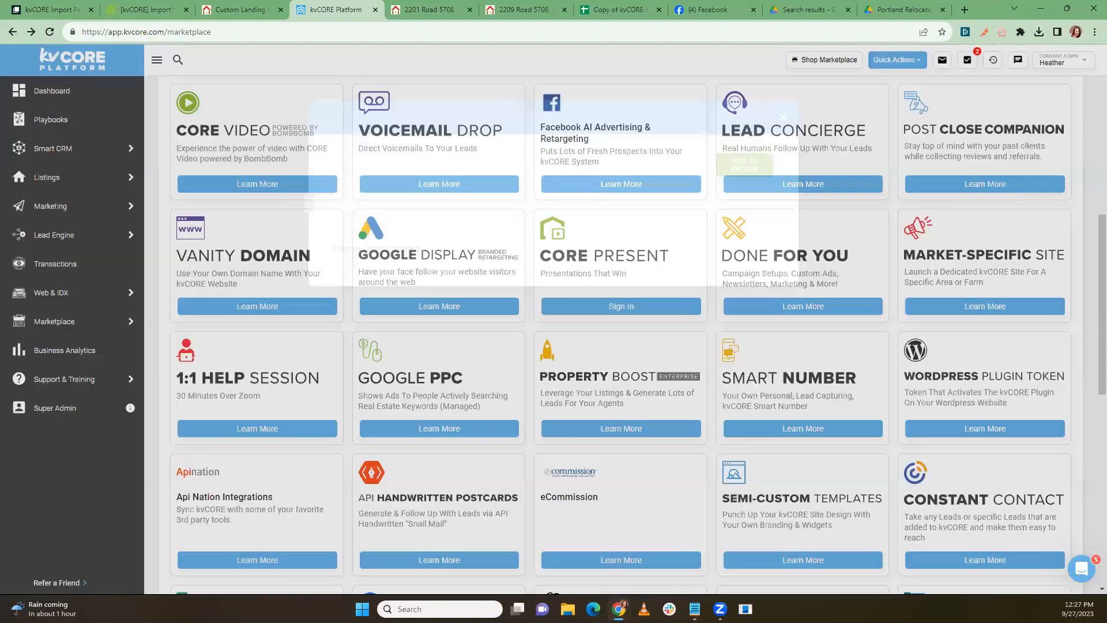